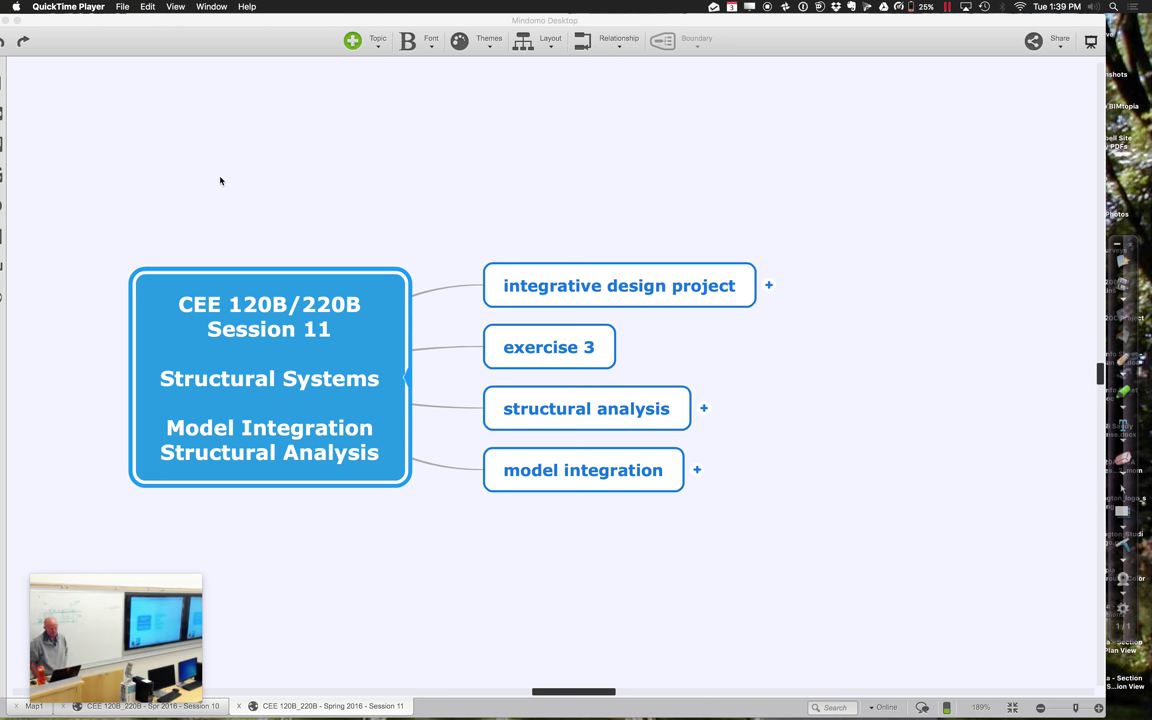
Expand the integrative design project topic to its first-level subtopics, and expand Focus to show the check-ins
{"action": "left_click", "coordinate": [769, 286]}
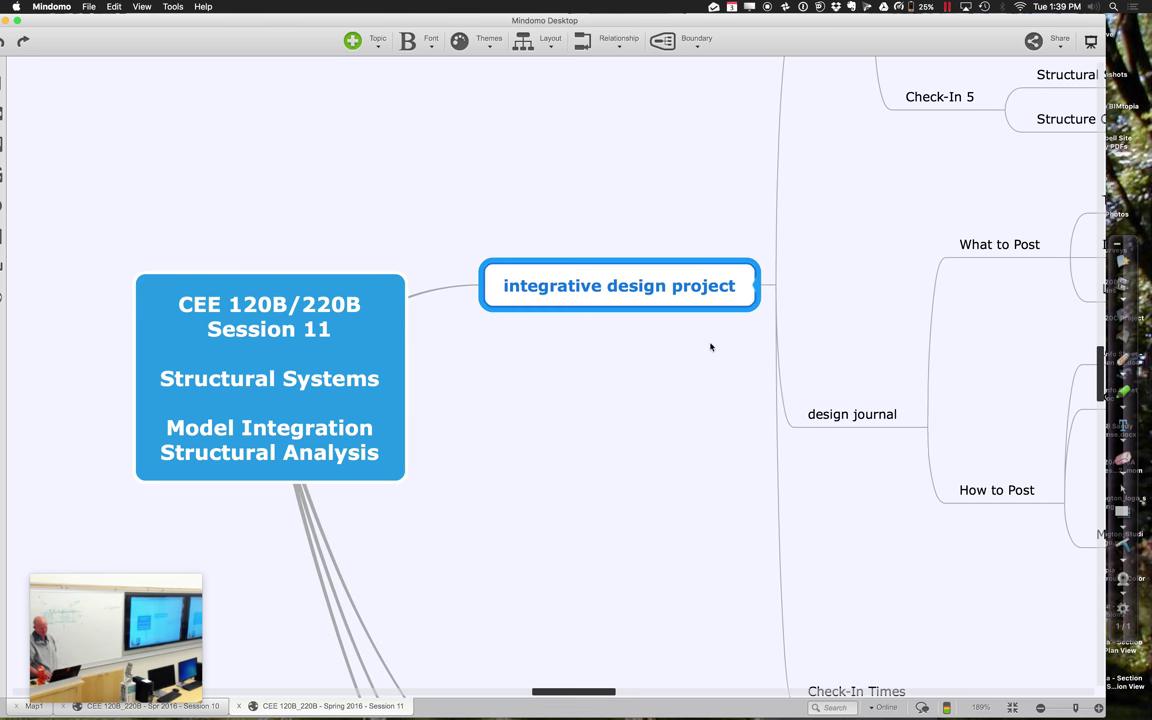
{"action": "key", "text": "super+alt+minus"}
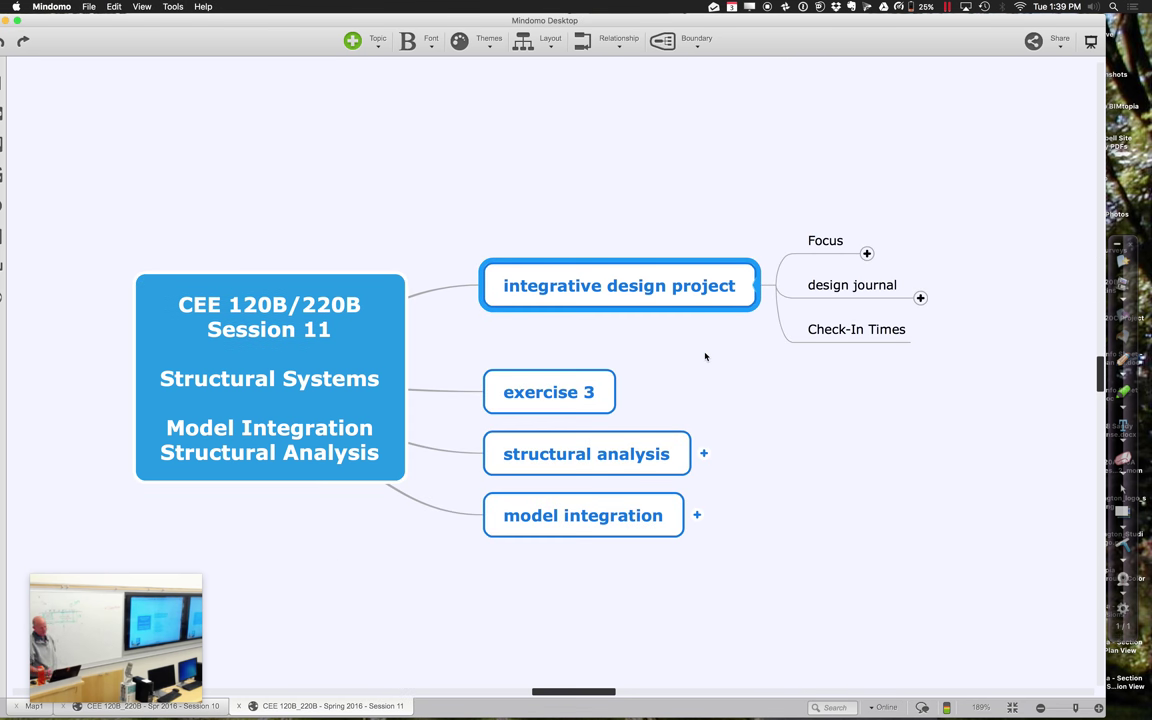
{"action": "left_click", "coordinate": [867, 255]}
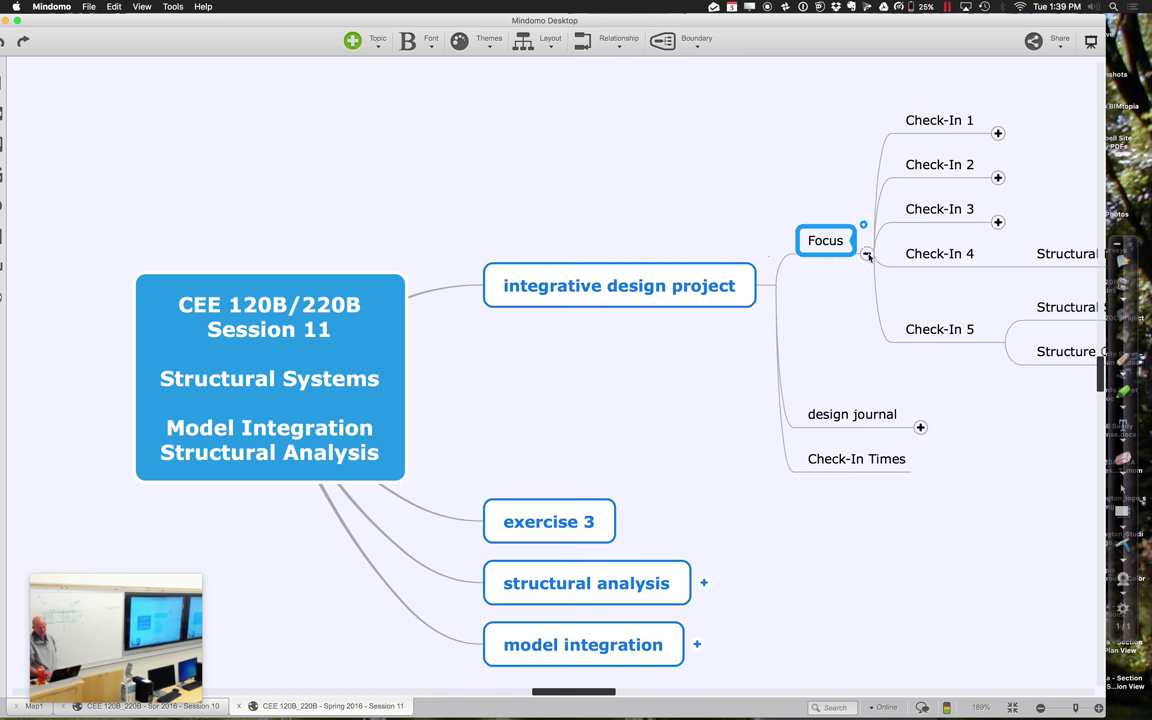
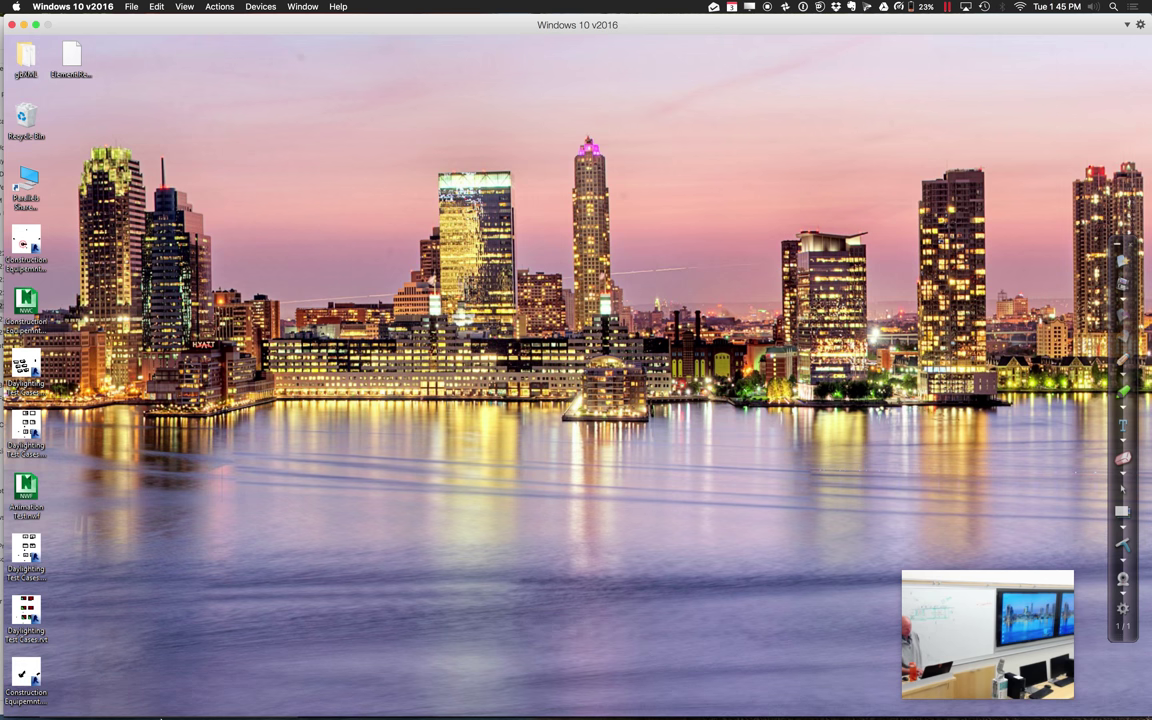
Switch the Windows 10 virtual machine to full screen and launch Autodesk Revit 2016 in it
{"action": "mouse_move", "coordinate": [180, 714]}
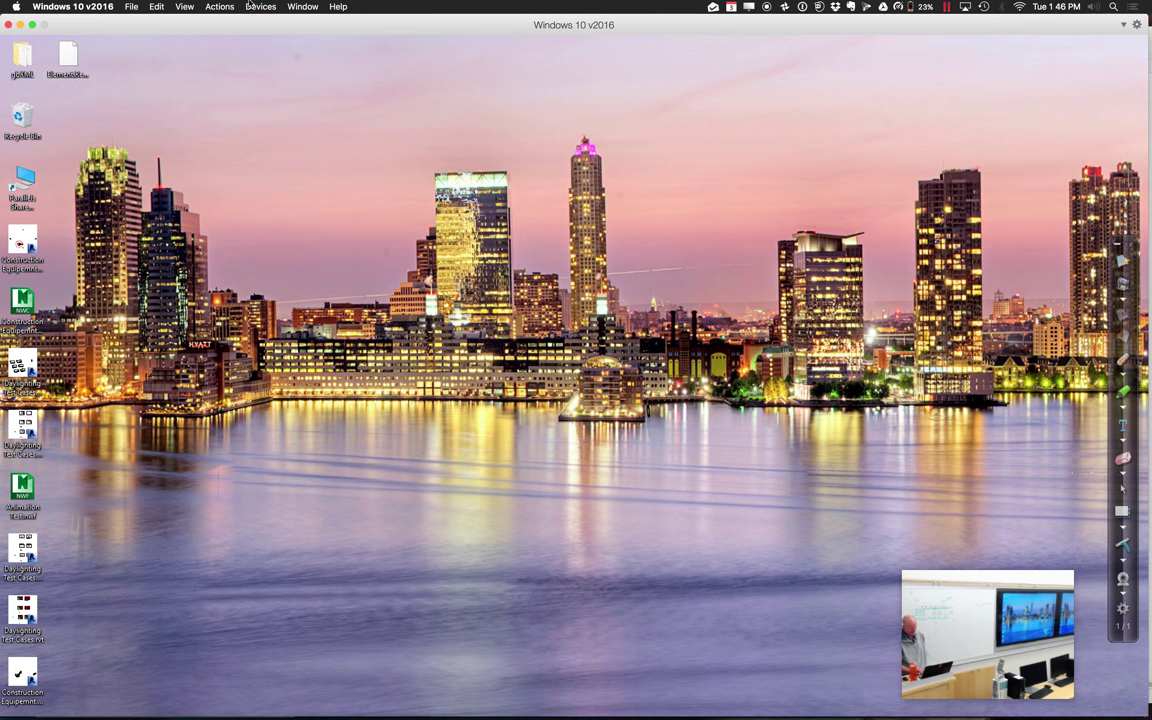
{"action": "left_click", "coordinate": [178, 7]}
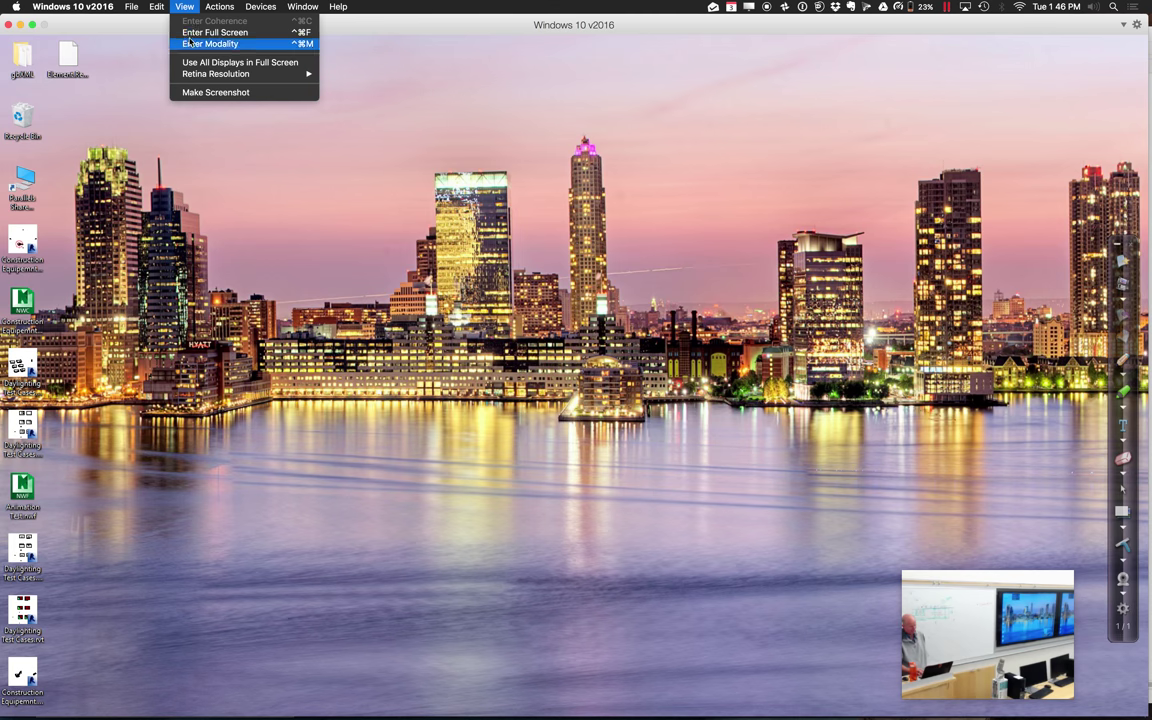
{"action": "left_click", "coordinate": [190, 33]}
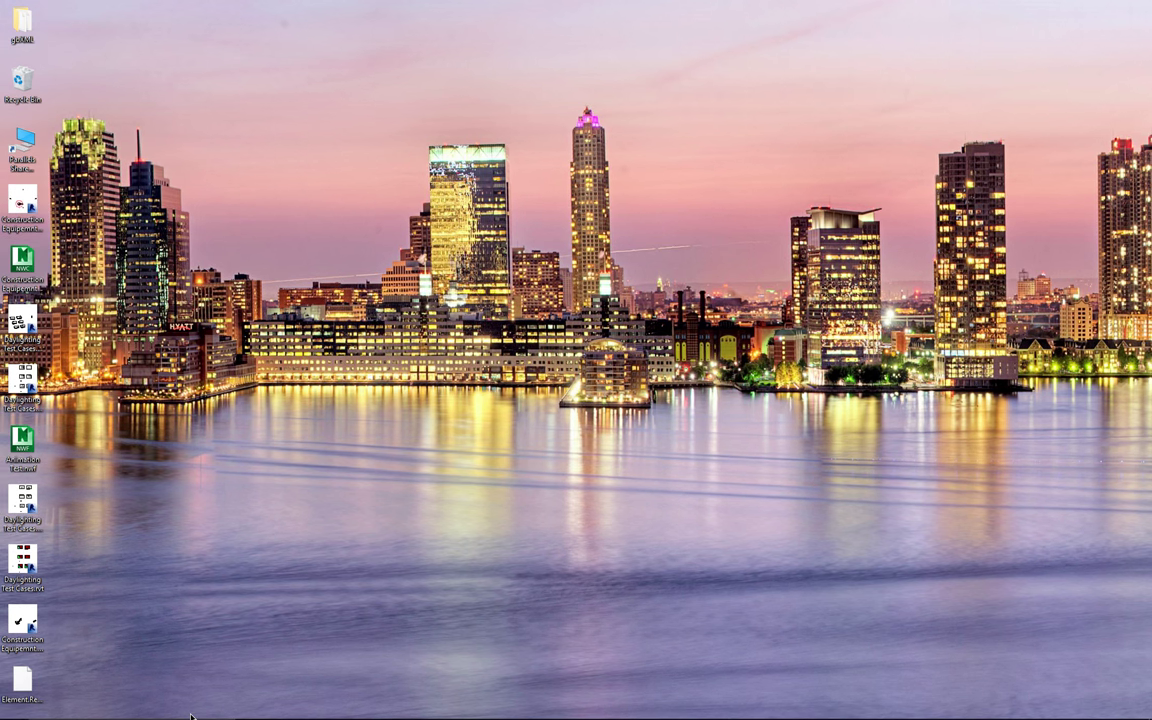
{"action": "mouse_move", "coordinate": [232, 716]}
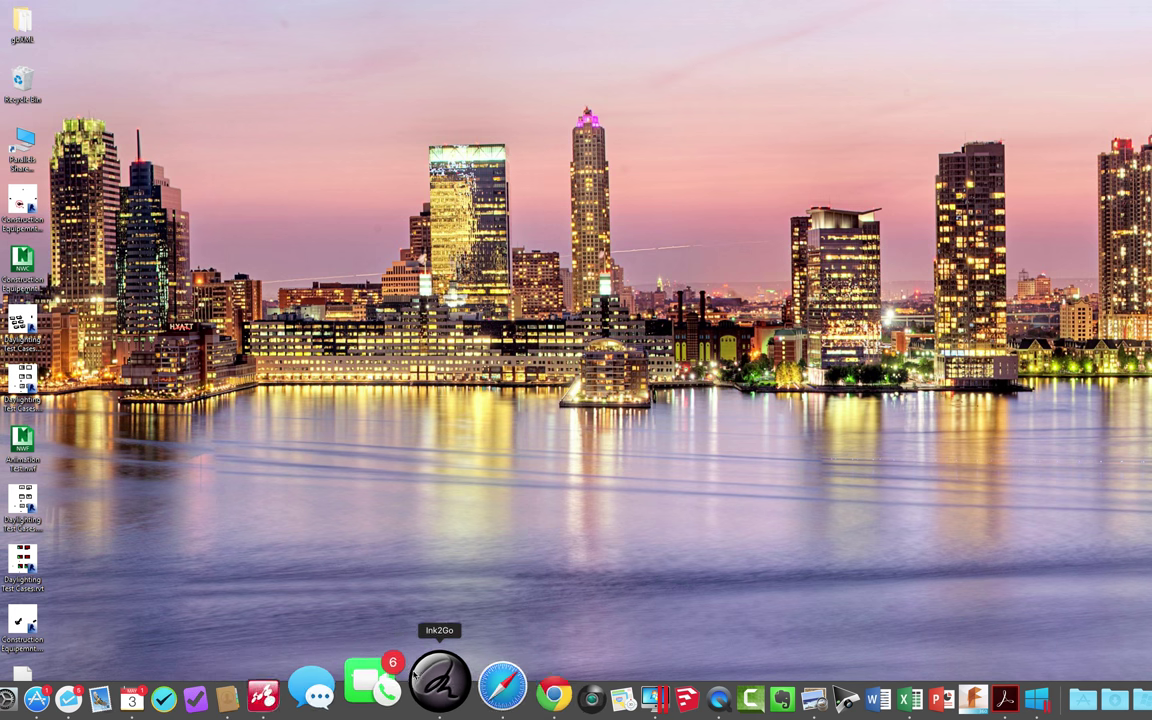
{"action": "mouse_move", "coordinate": [95, 709]}
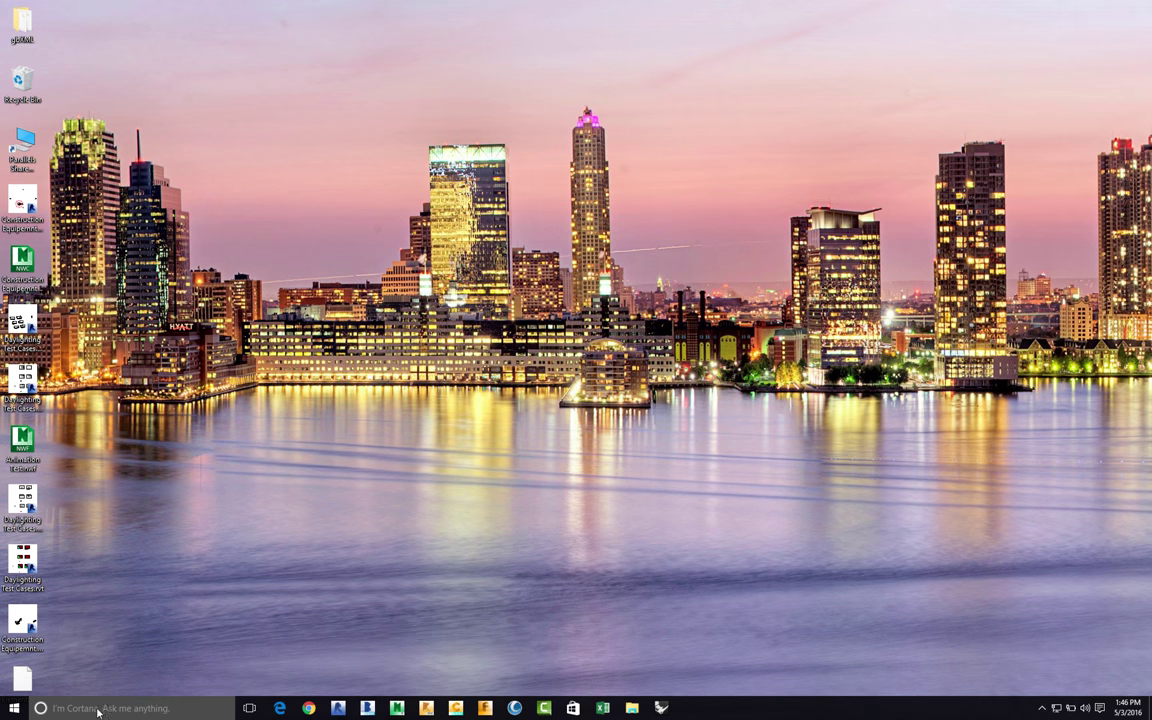
{"action": "left_click", "coordinate": [337, 708]}
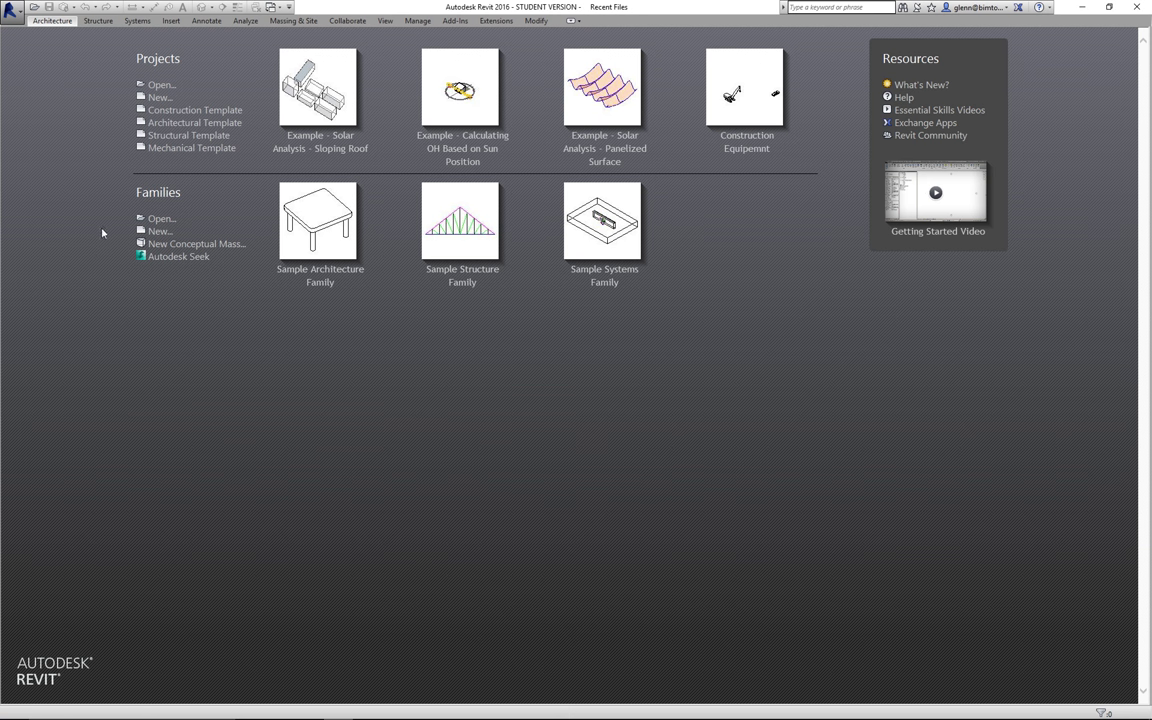
Open the project Simple Frame for Analysis - Steel.rvt from Spring 2016, Session 10, Structural Analysis Examples, Revit Models
{"action": "left_click", "coordinate": [159, 86]}
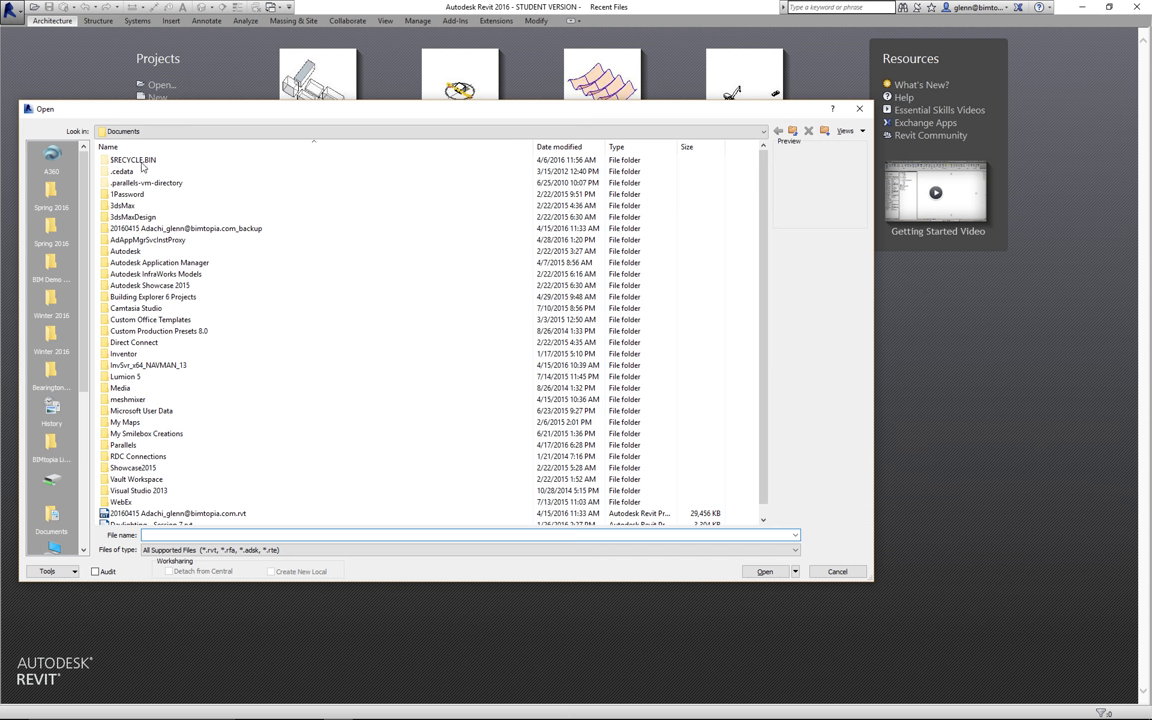
{"action": "left_click", "coordinate": [51, 232]}
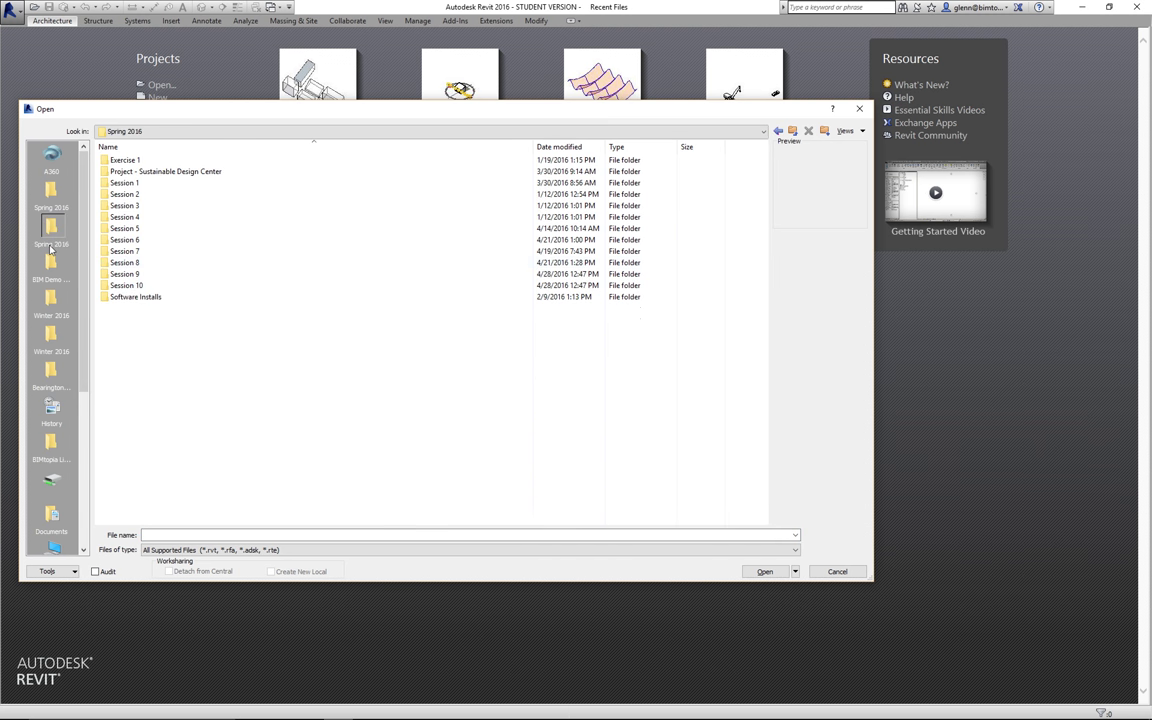
{"action": "double_click", "coordinate": [130, 286]}
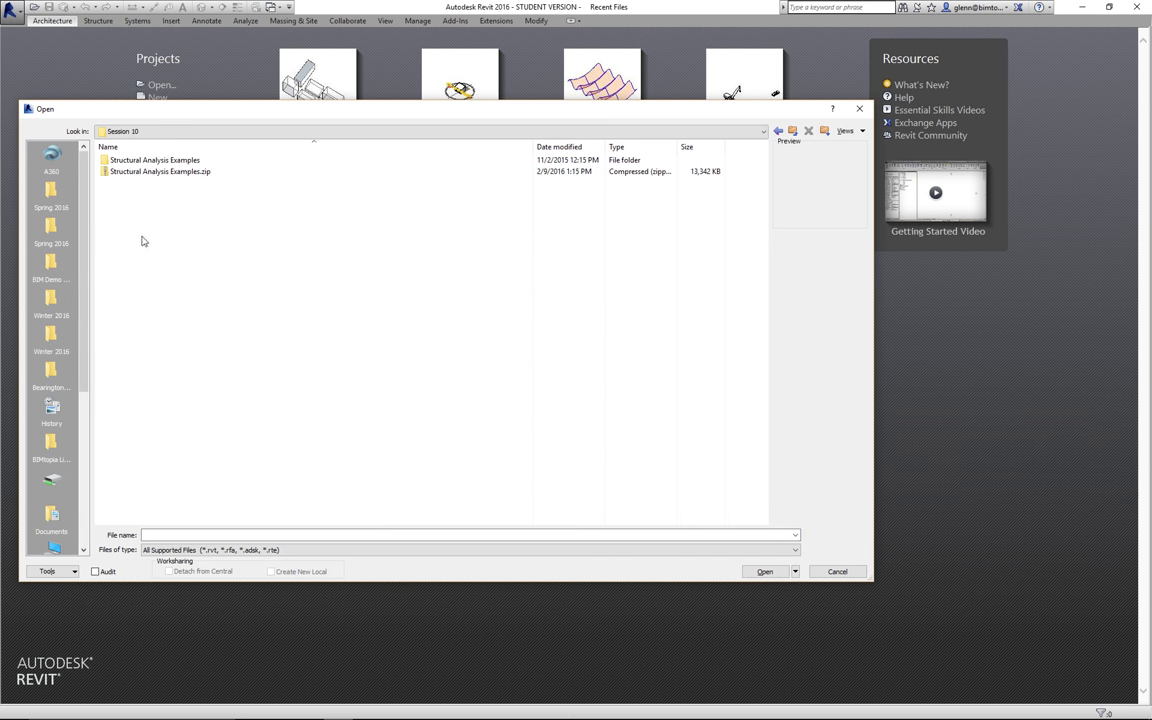
{"action": "double_click", "coordinate": [146, 162]}
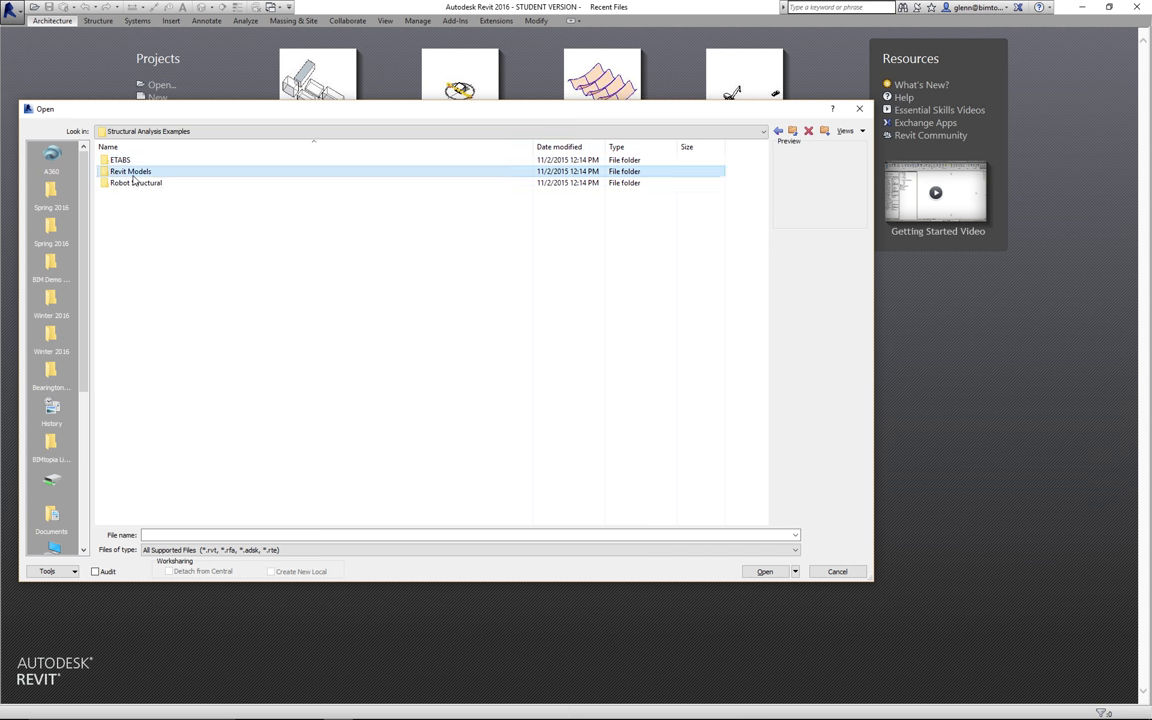
{"action": "double_click", "coordinate": [131, 173]}
{"action": "left_click", "coordinate": [177, 173]}
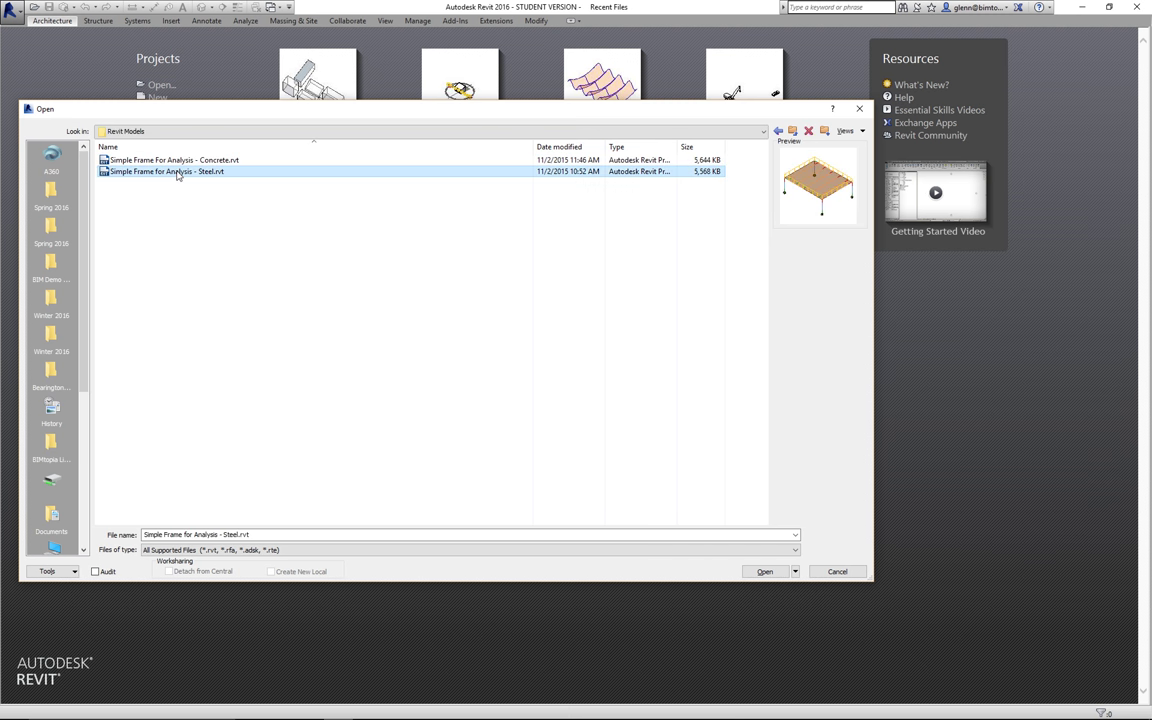
{"action": "left_click", "coordinate": [765, 571]}
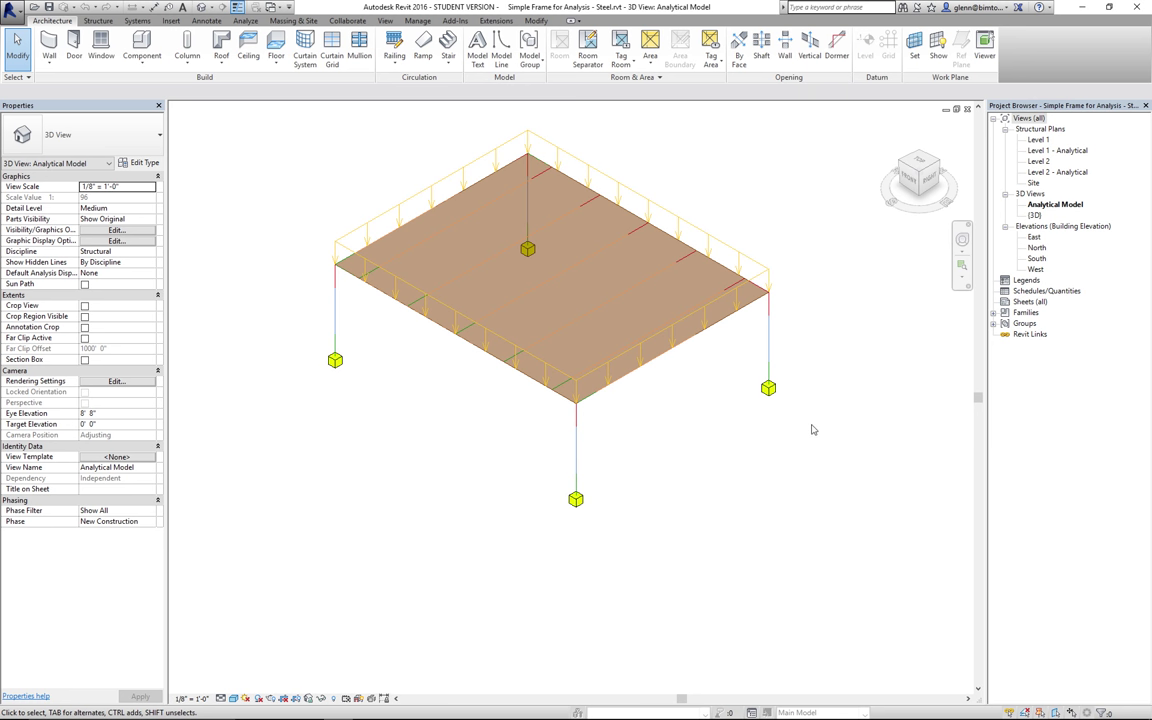
Open the {3D} view of the steel frame and set its visual style to Shaded
{"action": "double_click", "coordinate": [1035, 215]}
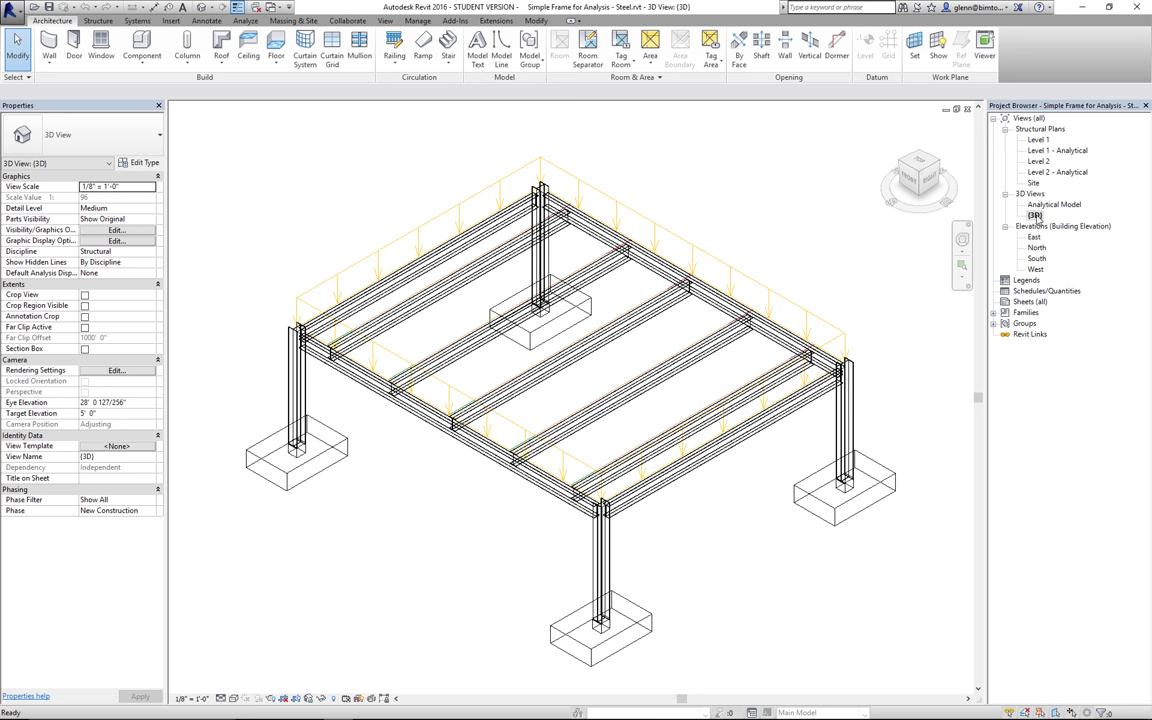
{"action": "key", "text": "super+a"}
{"action": "left_click", "coordinate": [776, 640]}
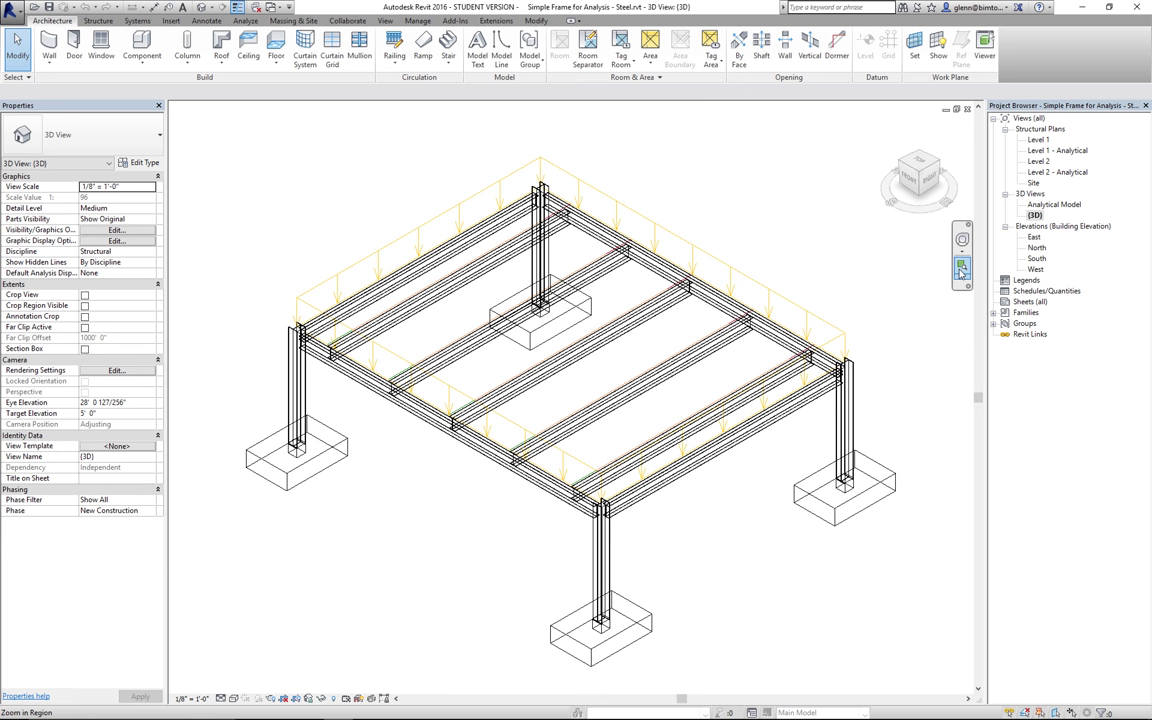
{"action": "left_click", "coordinate": [234, 698]}
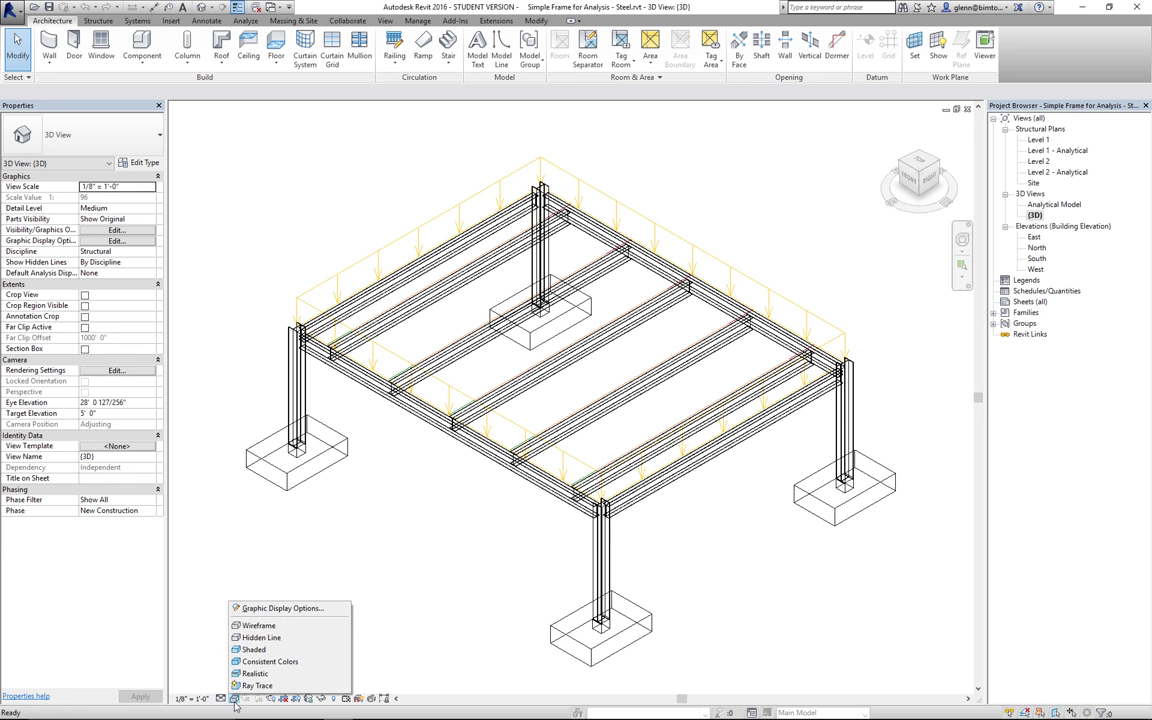
{"action": "left_click", "coordinate": [254, 650]}
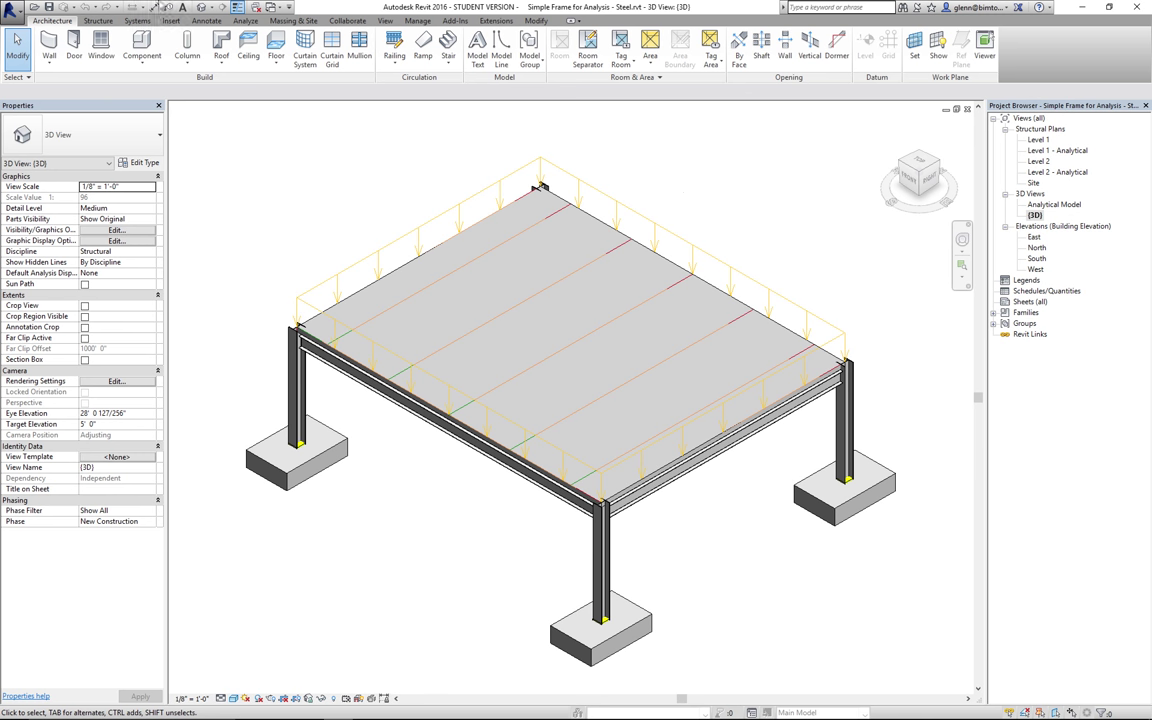
Set up the Brace command with the hollow structural section type HSS6X6X.500 and 3D Snapping enabled
{"action": "left_click", "coordinate": [99, 22]}
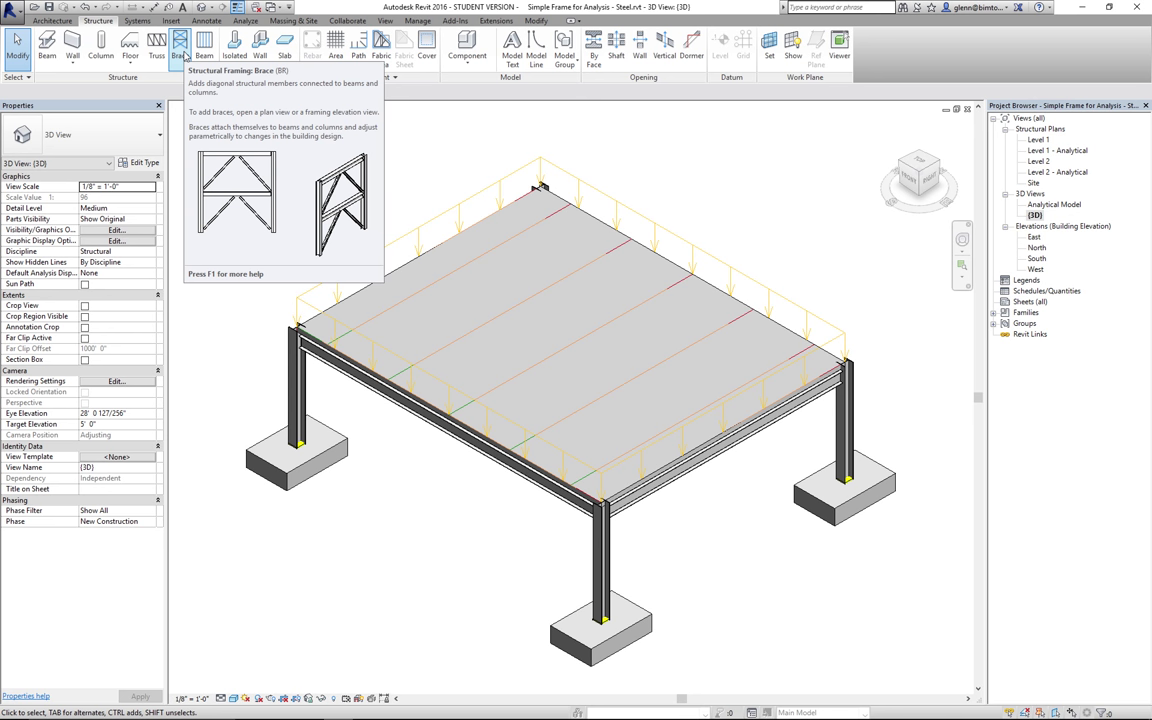
{"action": "left_click", "coordinate": [183, 55]}
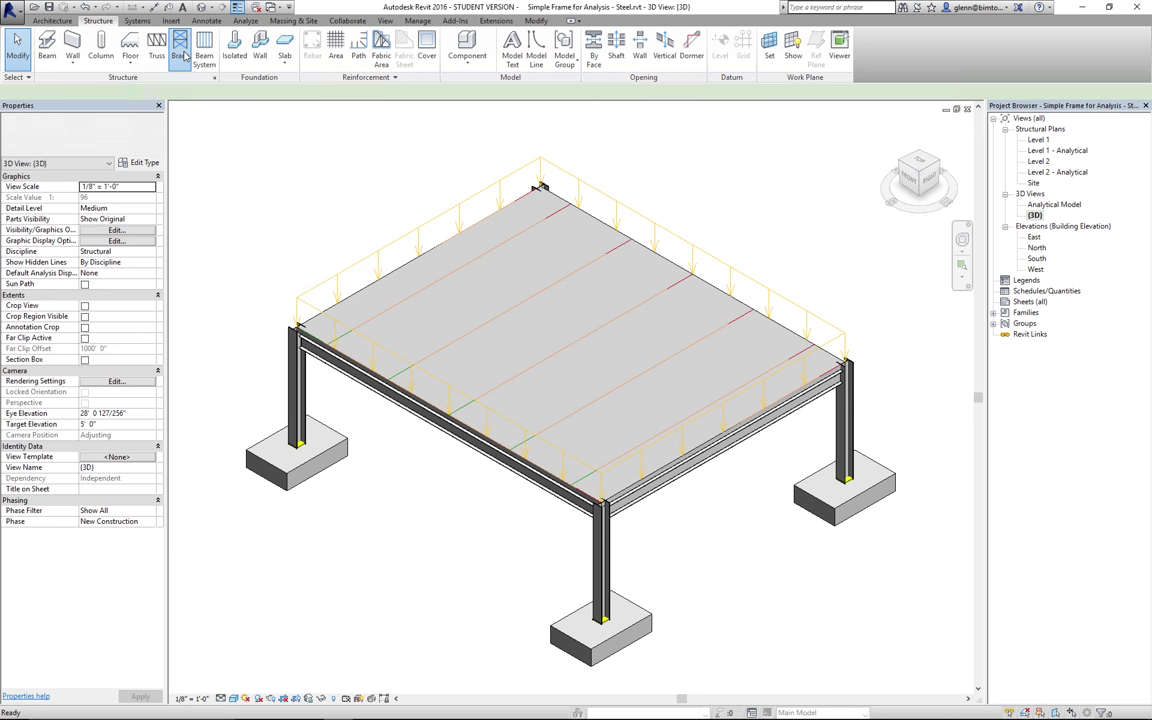
{"action": "left_click", "coordinate": [136, 143]}
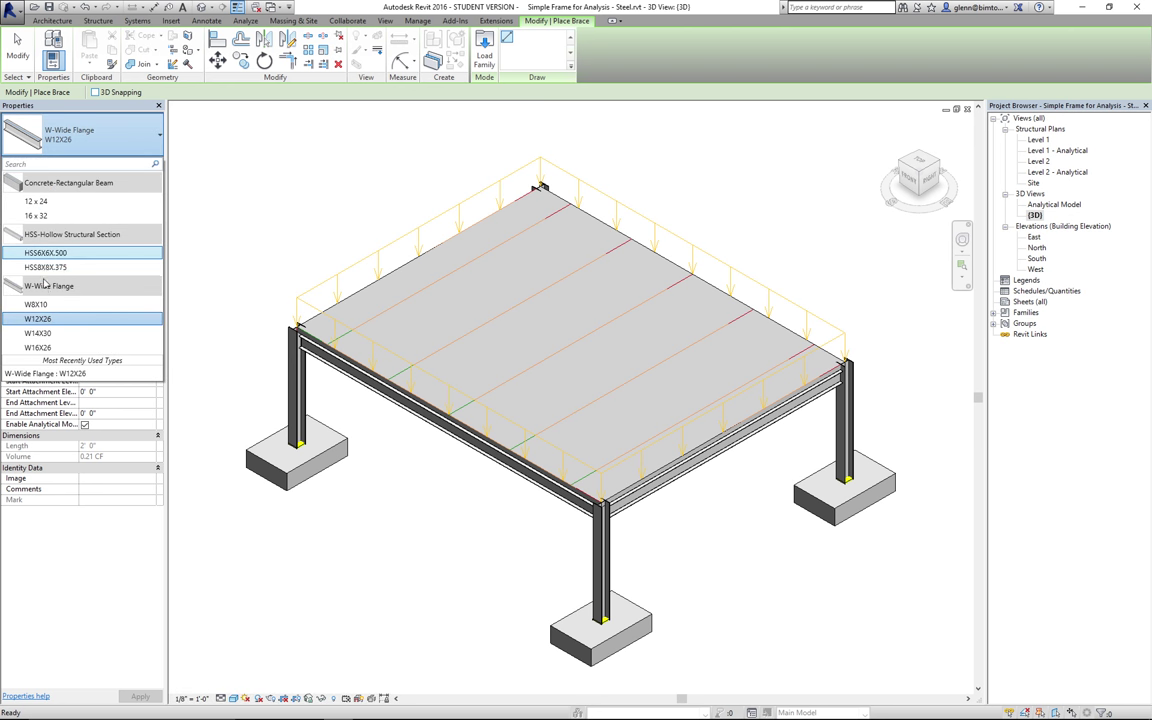
{"action": "left_click", "coordinate": [46, 253]}
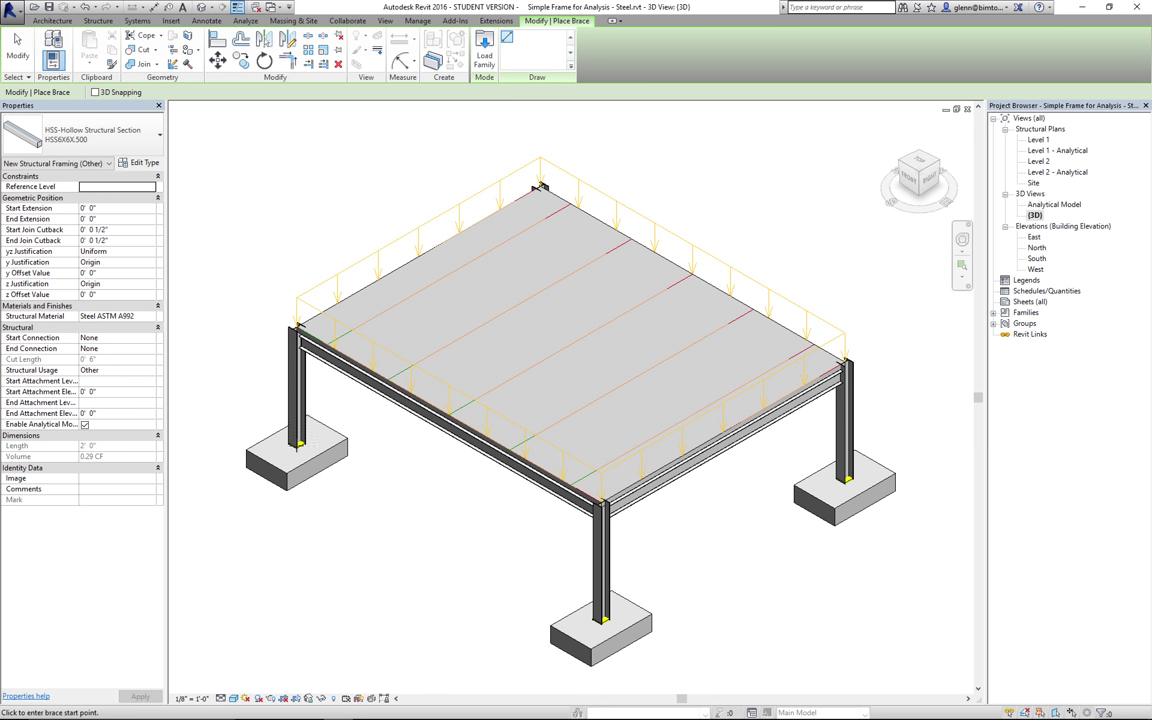
{"action": "left_click", "coordinate": [95, 92]}
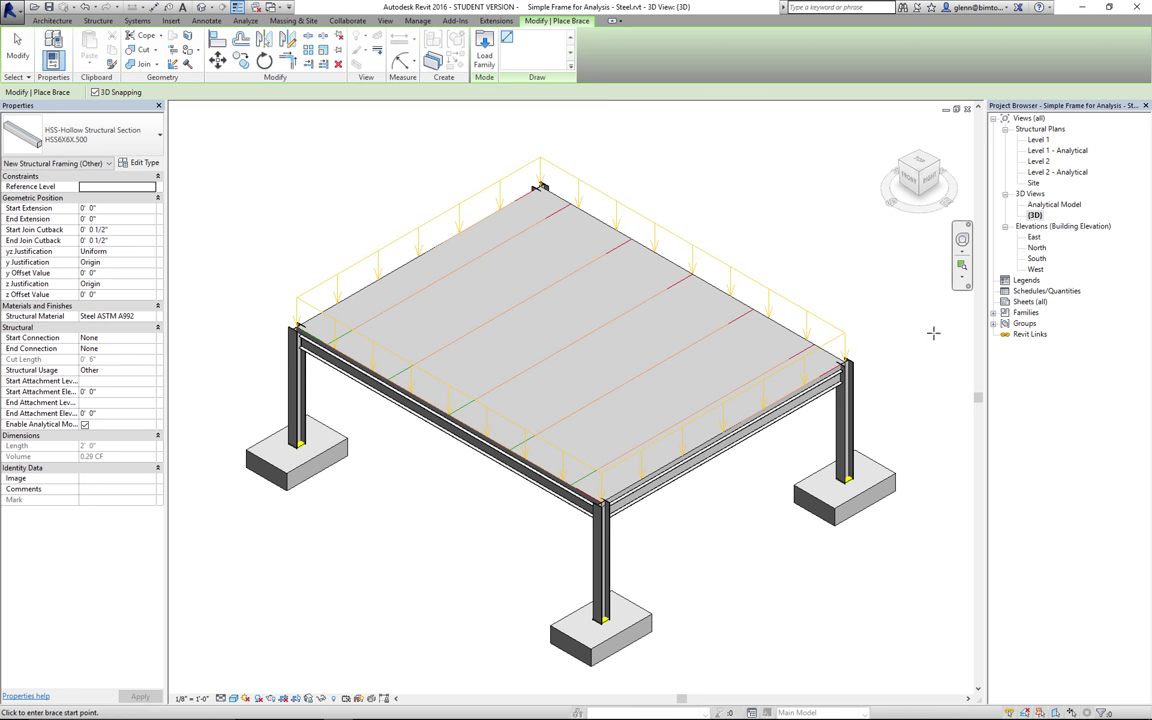
{"action": "double_click", "coordinate": [1051, 206]}
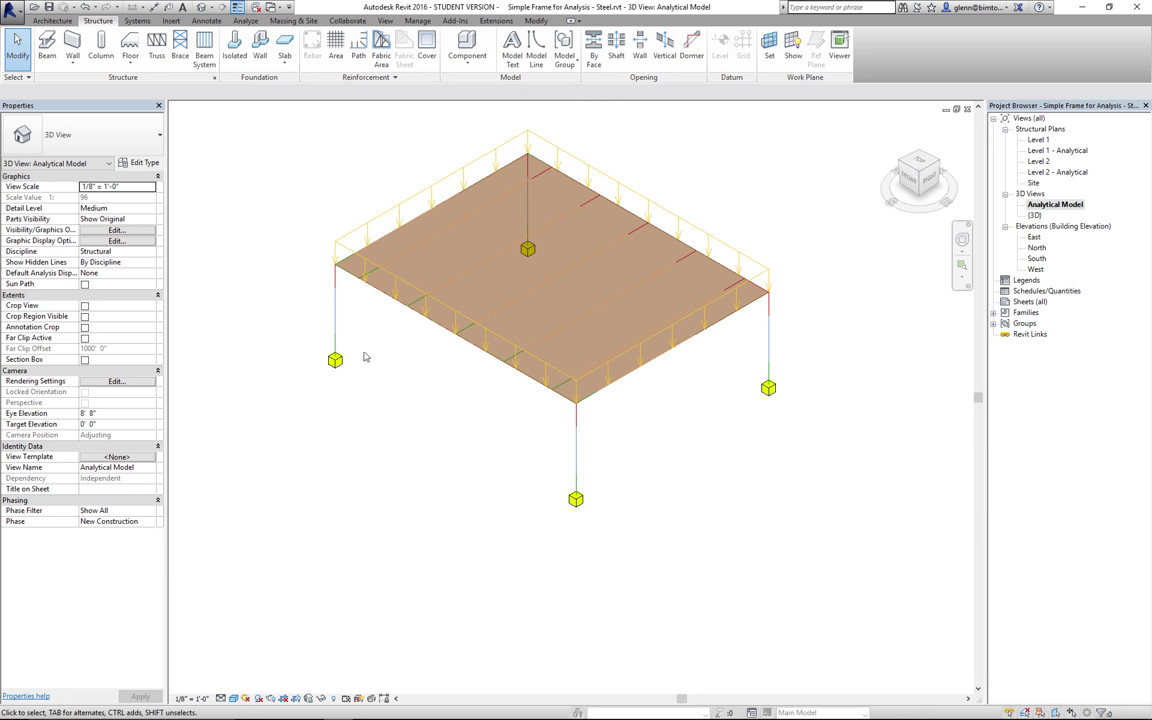
{"action": "left_click", "coordinate": [178, 45]}
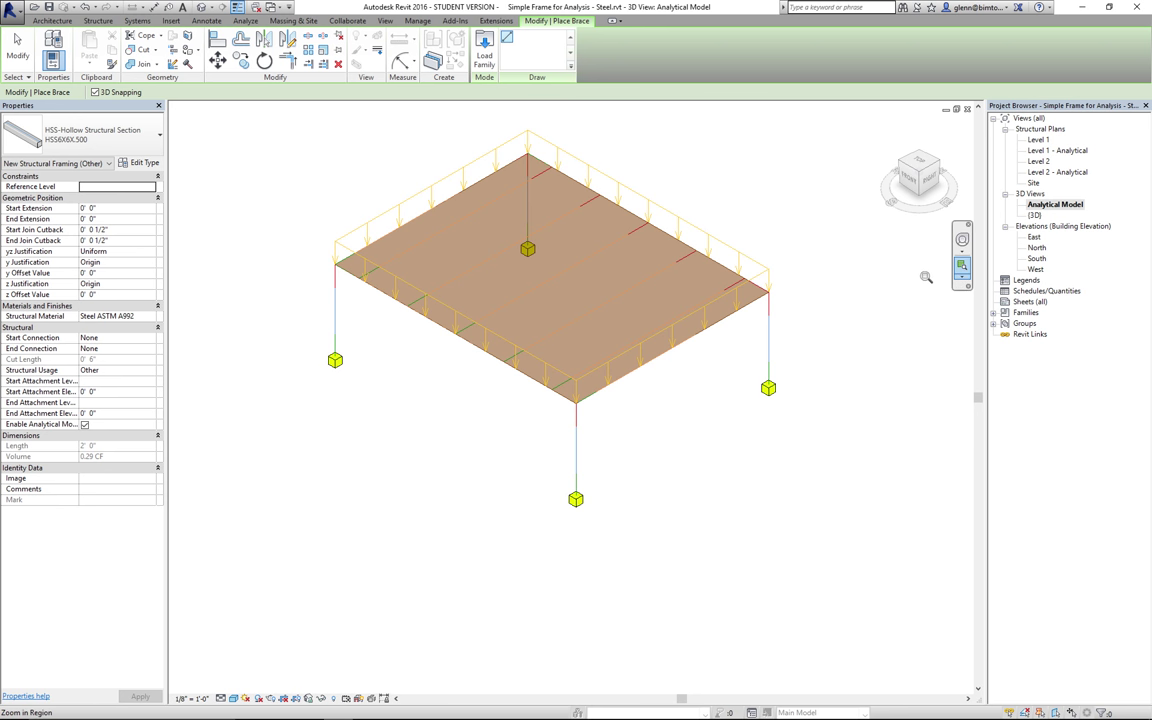
{"action": "left_click", "coordinate": [962, 265]}
{"action": "left_click_drag", "start_coordinate": [243, 188], "coordinate": [600, 505]}
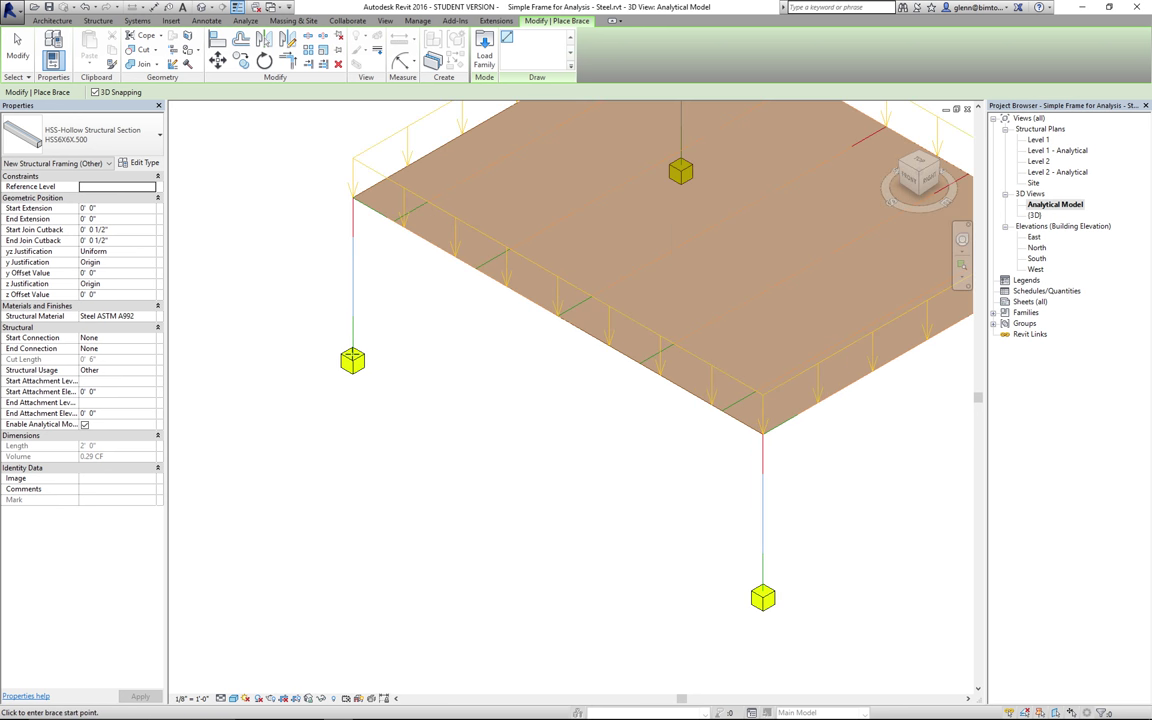
In the {3D} view, place two crossing HSS6X6X.500 braces in the front bay, each from one column's base to the other's top
{"action": "double_click", "coordinate": [1035, 215]}
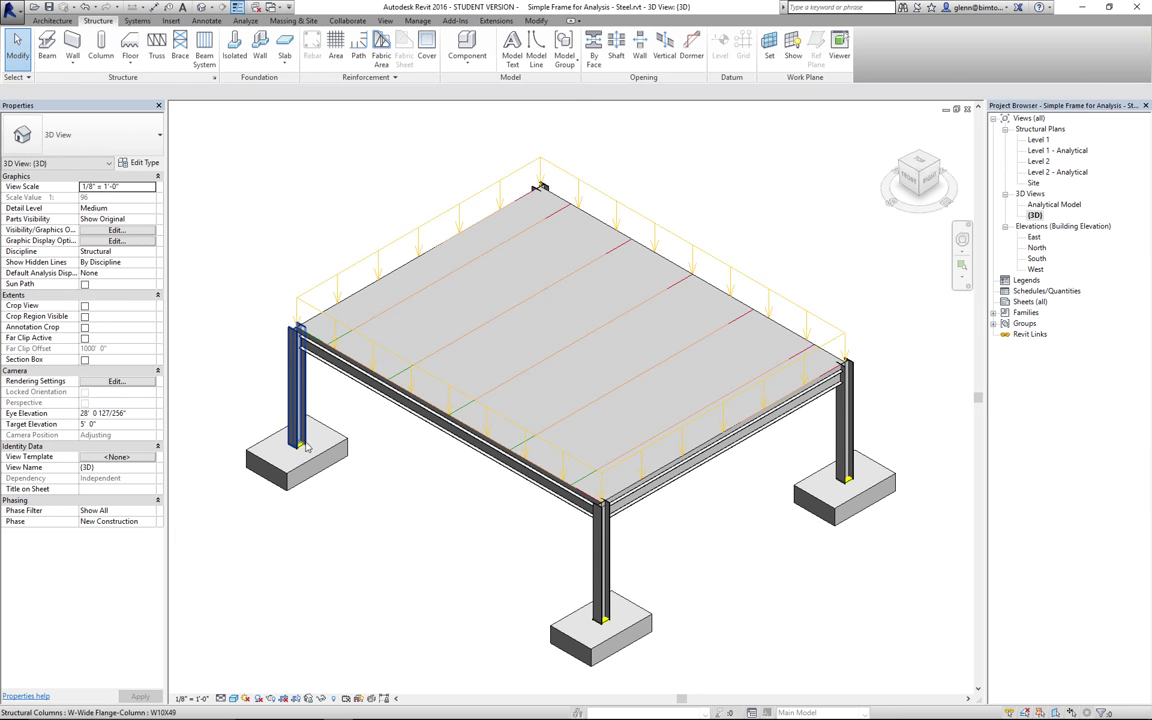
{"action": "left_click", "coordinate": [180, 45]}
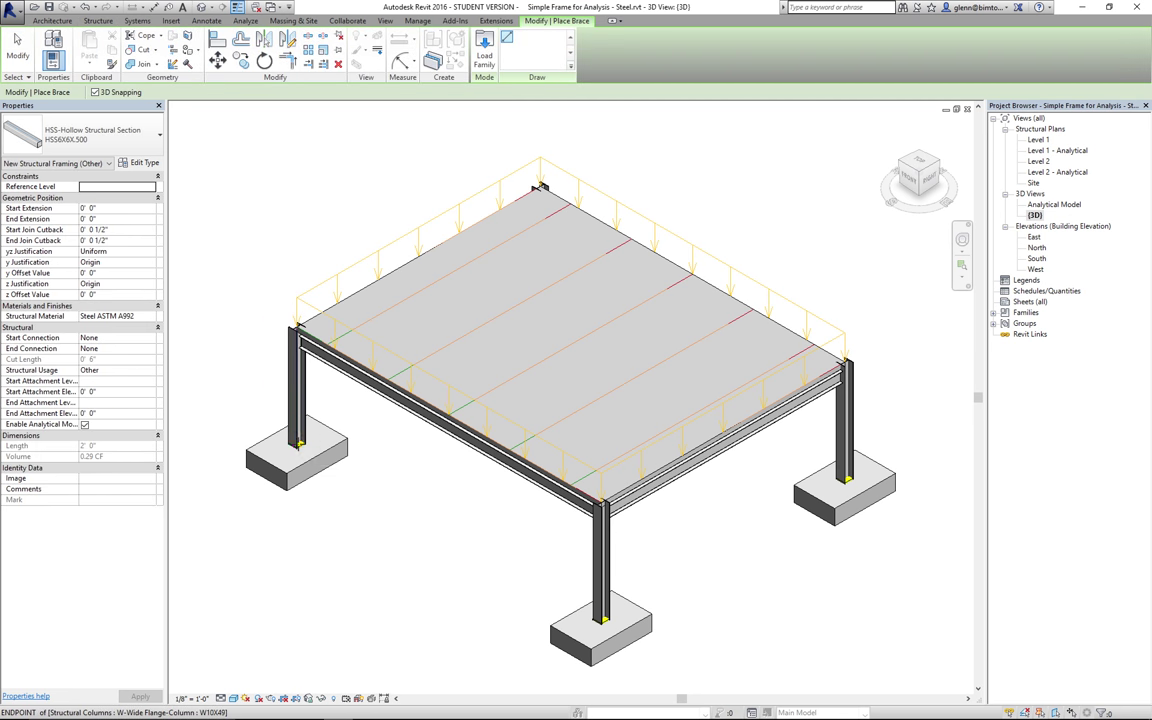
{"action": "left_click", "coordinate": [297, 443]}
{"action": "left_click", "coordinate": [378, 458]}
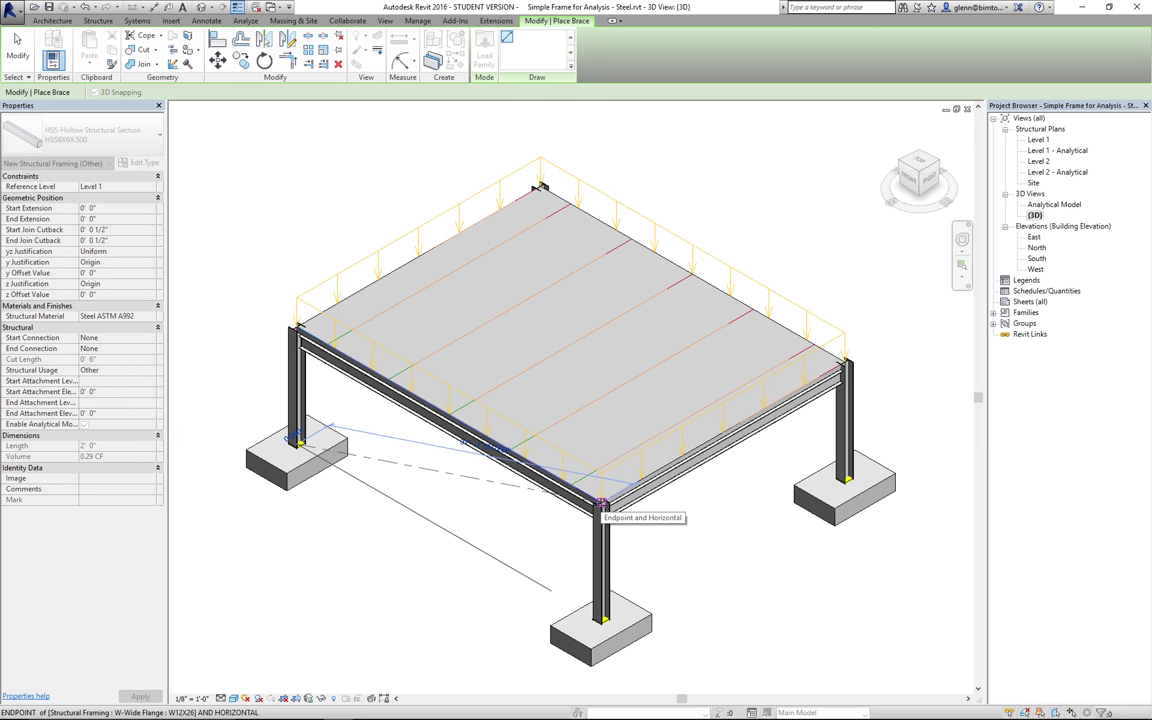
{"action": "left_click", "coordinate": [600, 501]}
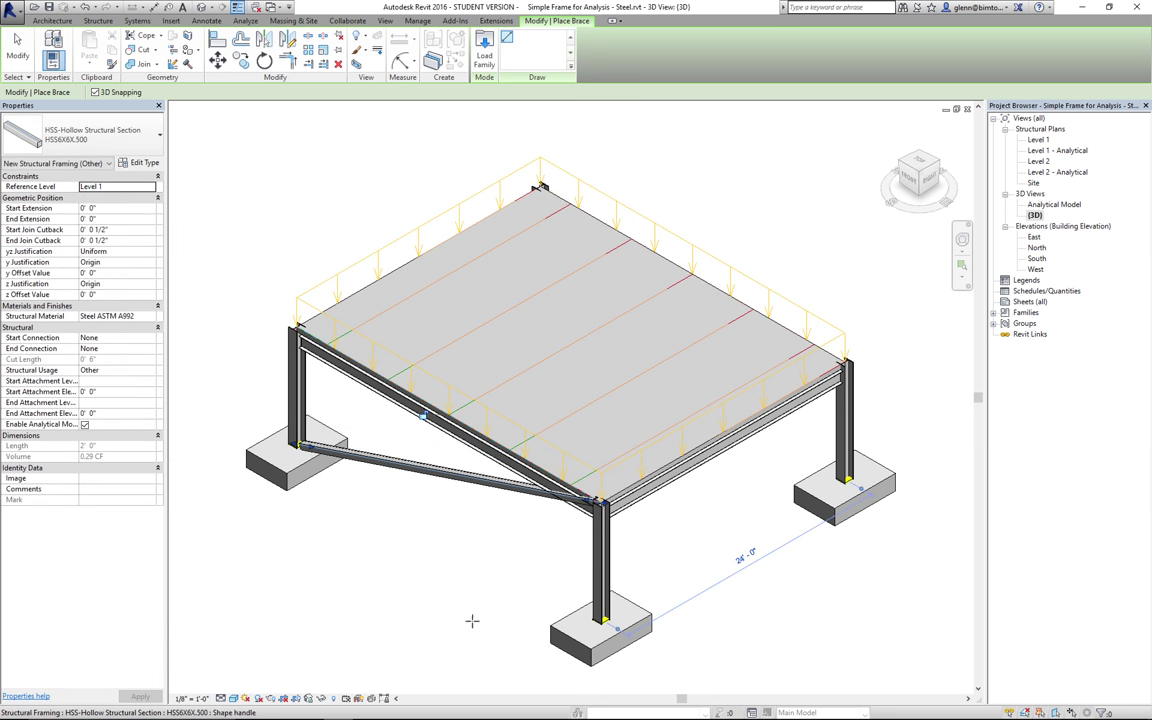
{"action": "left_click", "coordinate": [297, 327]}
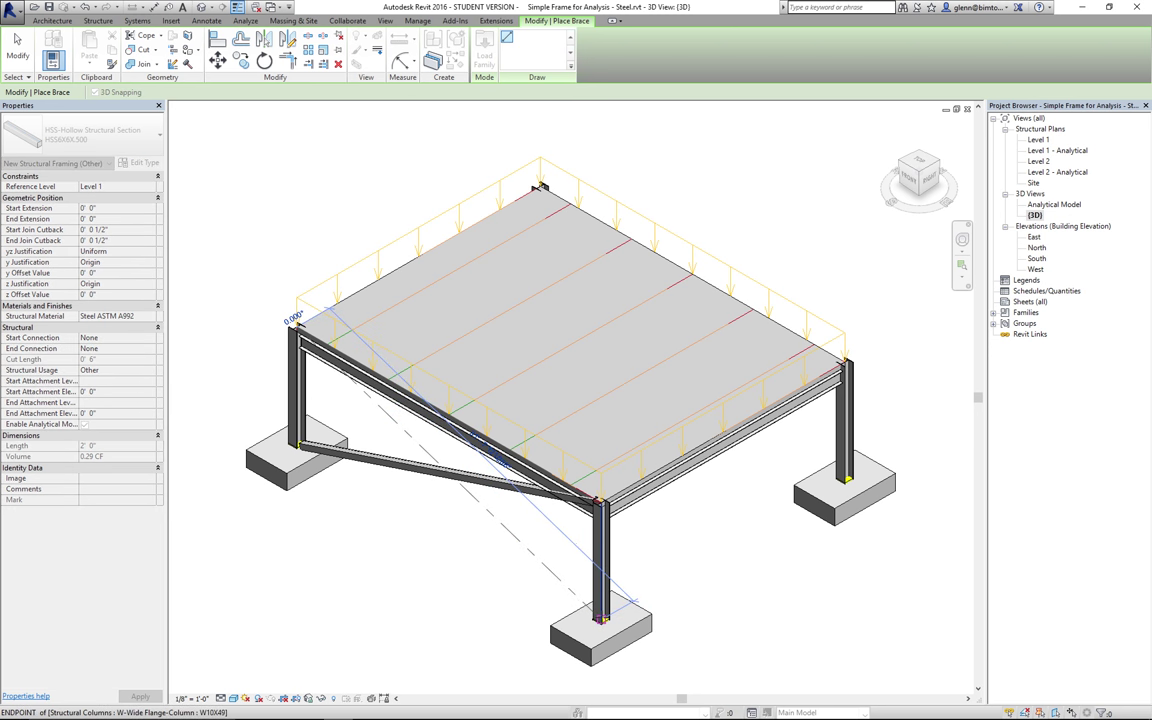
{"action": "left_click", "coordinate": [601, 617]}
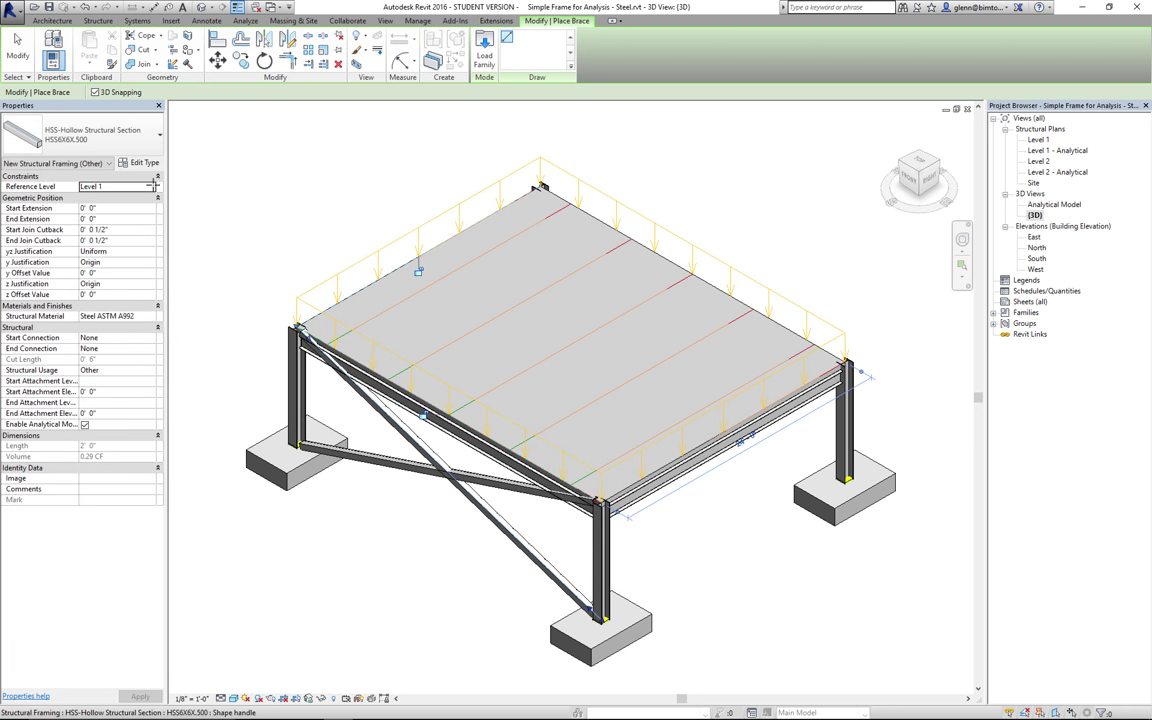
{"action": "left_click", "coordinate": [17, 44]}
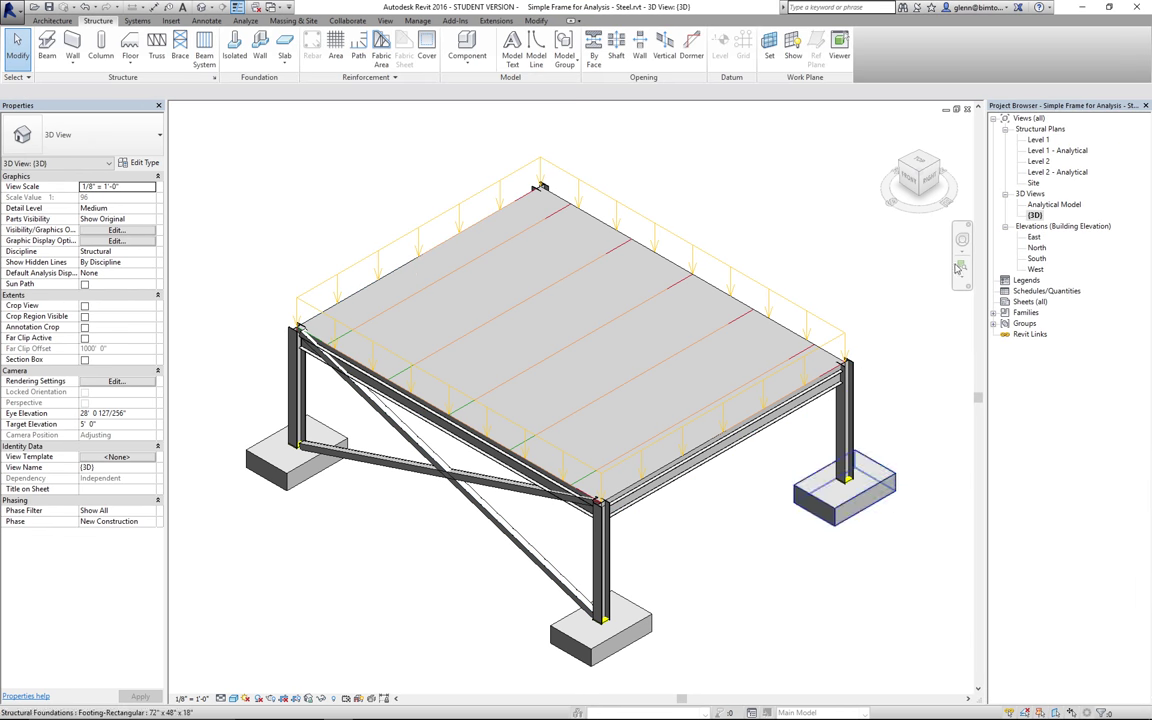
Check the front bay's crossing braces in the Analytical Model view and return to the {3D} view
{"action": "left_click_drag", "start_coordinate": [265, 312], "coordinate": [616, 646]}
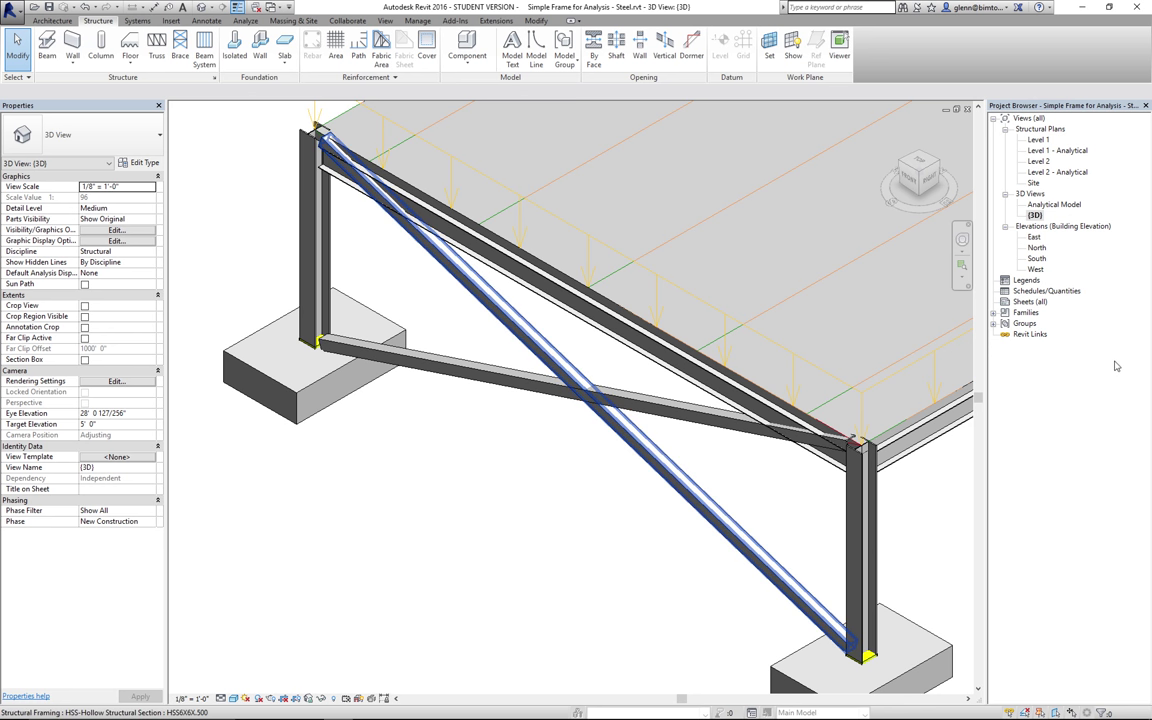
{"action": "left_click", "coordinate": [1045, 205]}
{"action": "left_click", "coordinate": [1045, 205]}
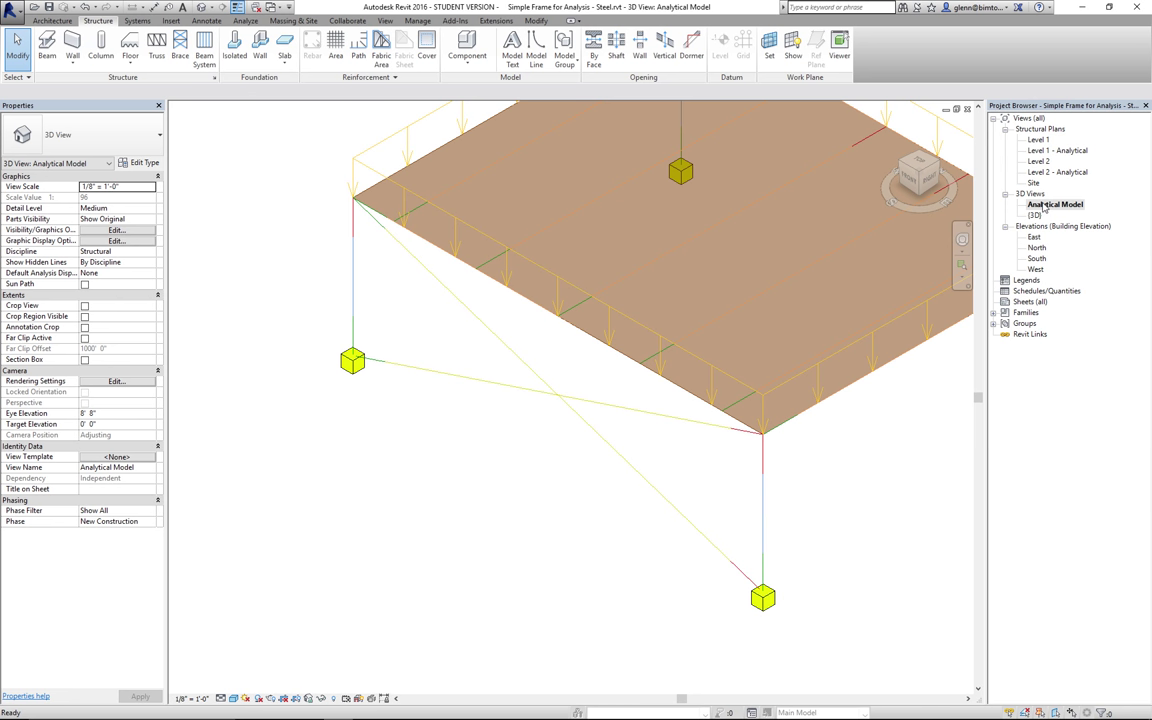
{"action": "double_click", "coordinate": [1036, 217]}
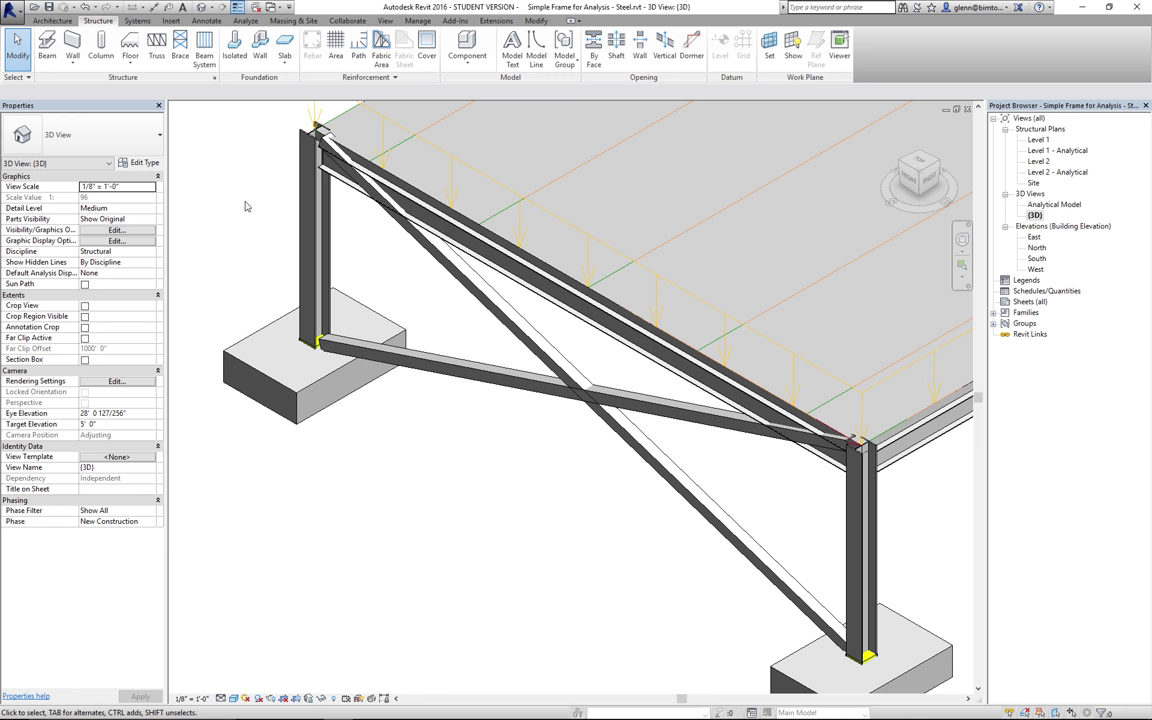
Cope both crossing HSS6X6X.500 braces in the front bay against the W12X26 beam above them
{"action": "left_click", "coordinate": [398, 242]}
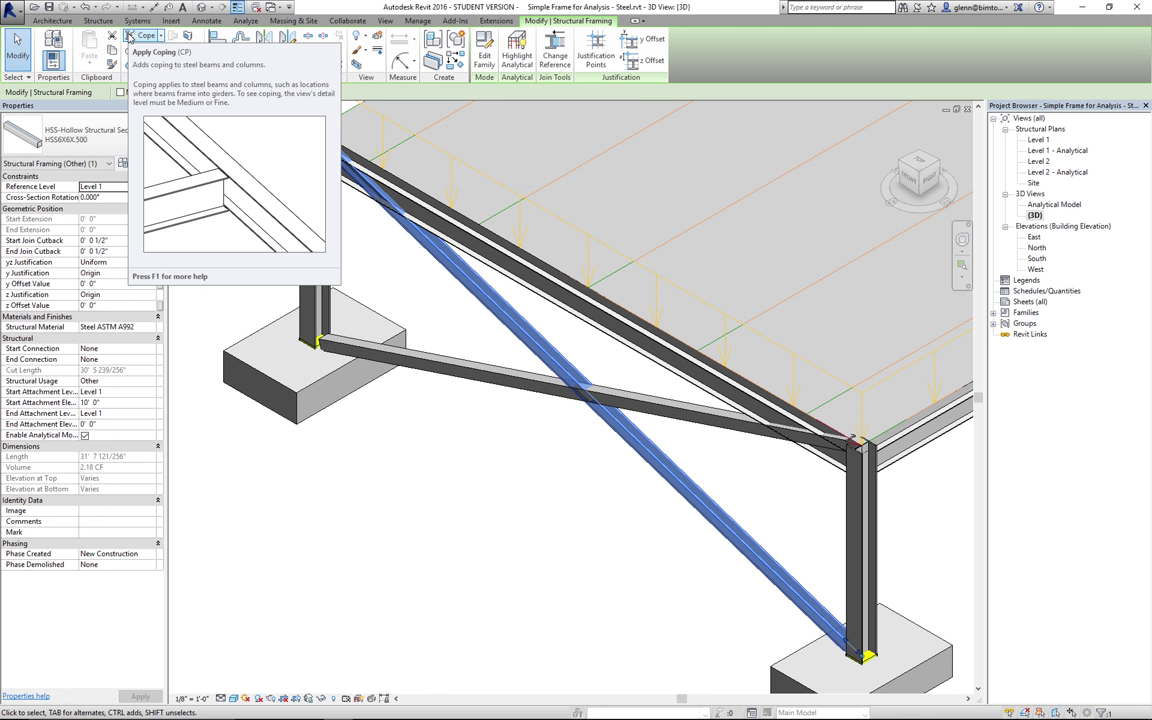
{"action": "key", "text": "Escape"}
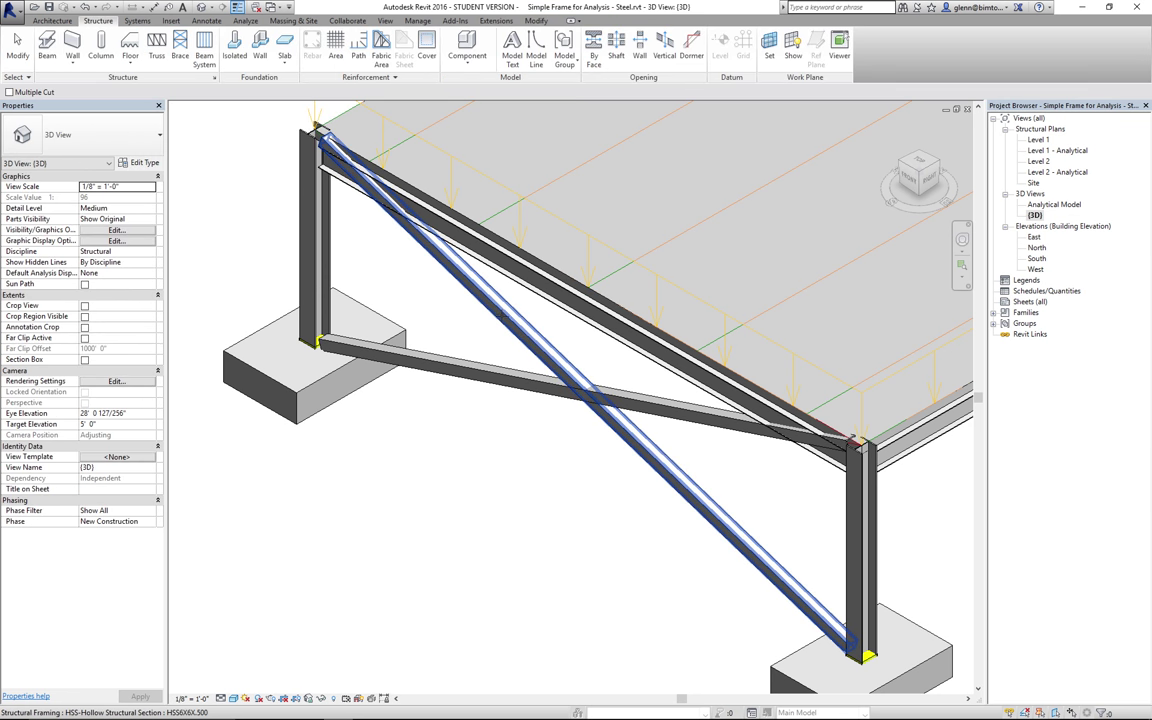
{"action": "left_click", "coordinate": [505, 312]}
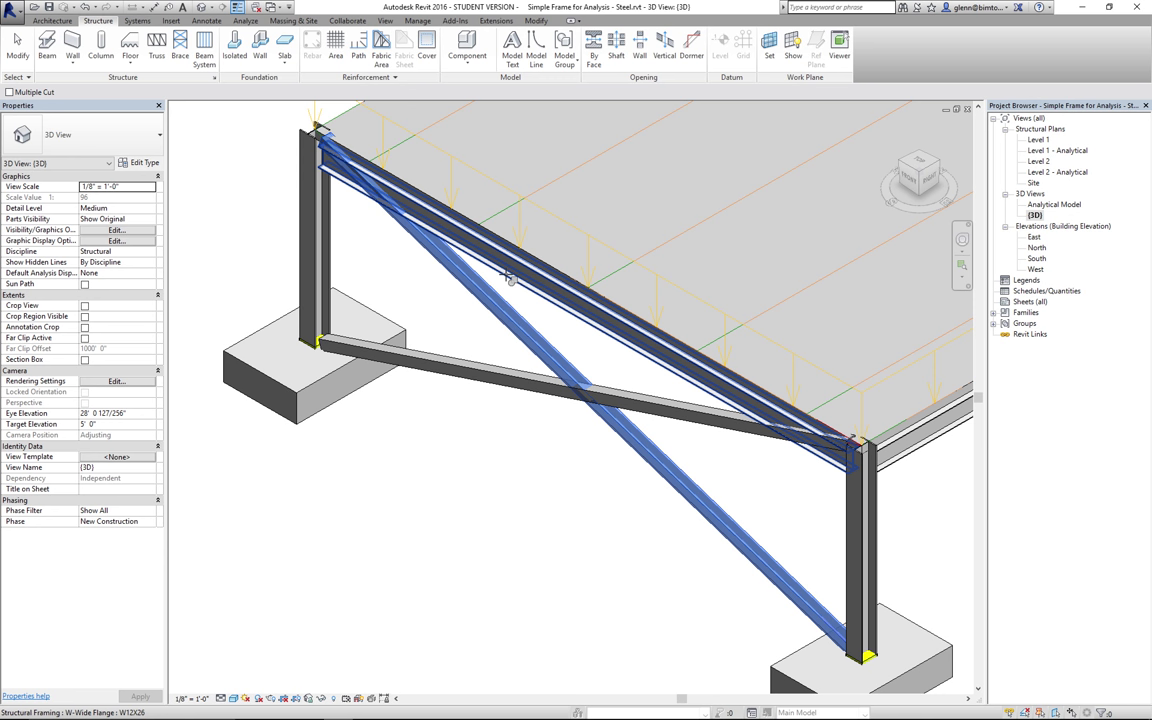
{"action": "key", "text": "c"}
{"action": "key", "text": "p"}
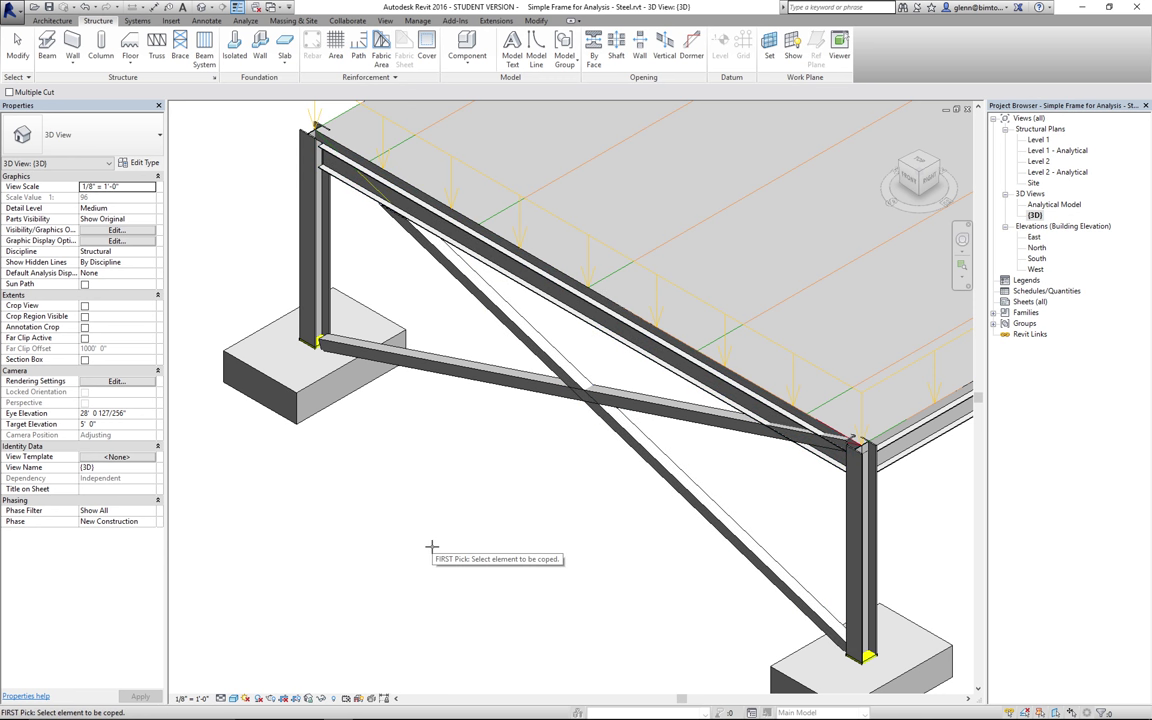
{"action": "left_click", "coordinate": [660, 412]}
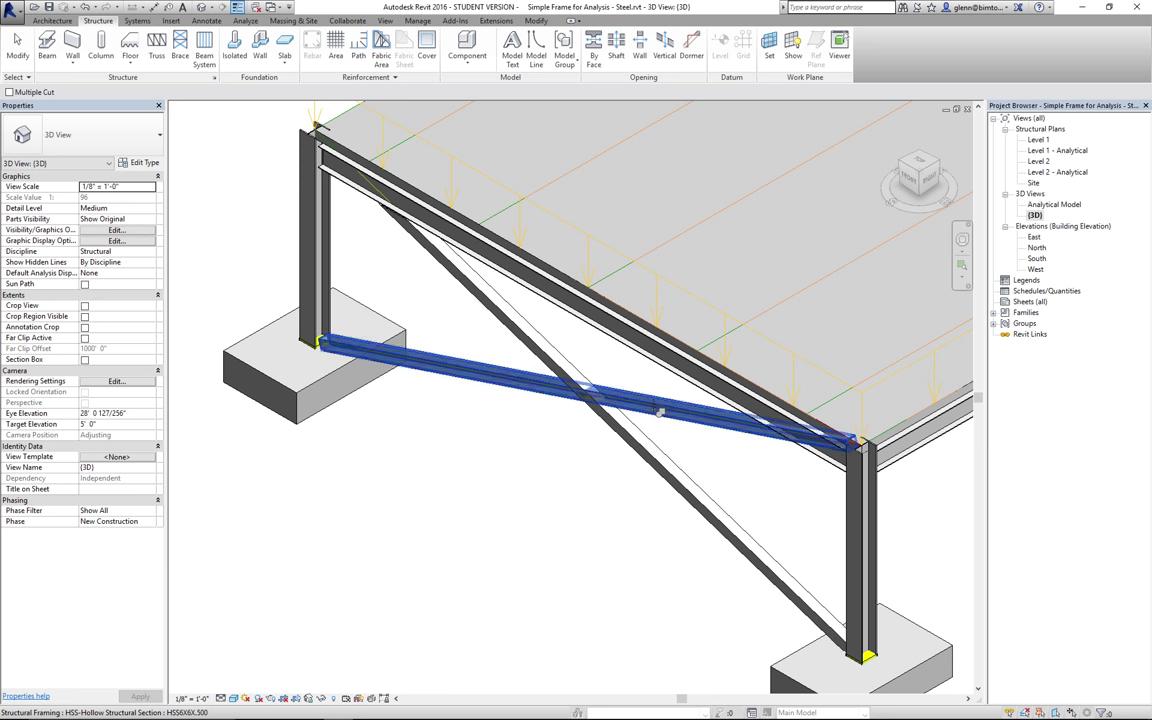
{"action": "left_click", "coordinate": [675, 376]}
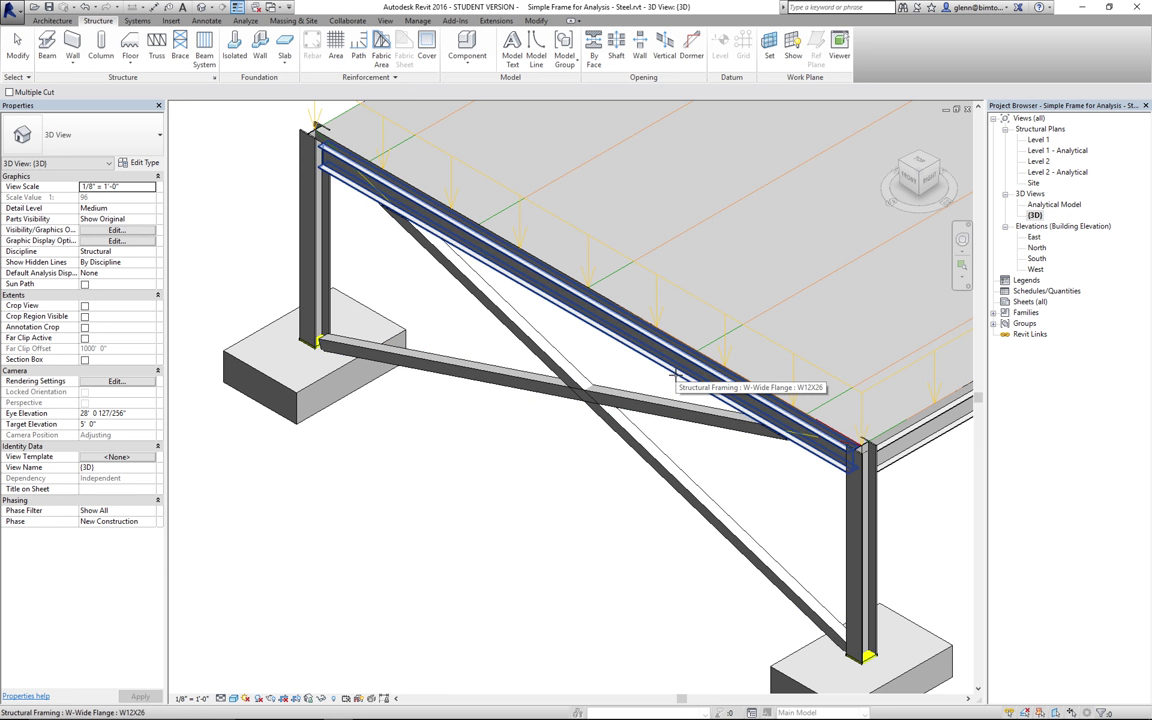
{"action": "left_click", "coordinate": [24, 50]}
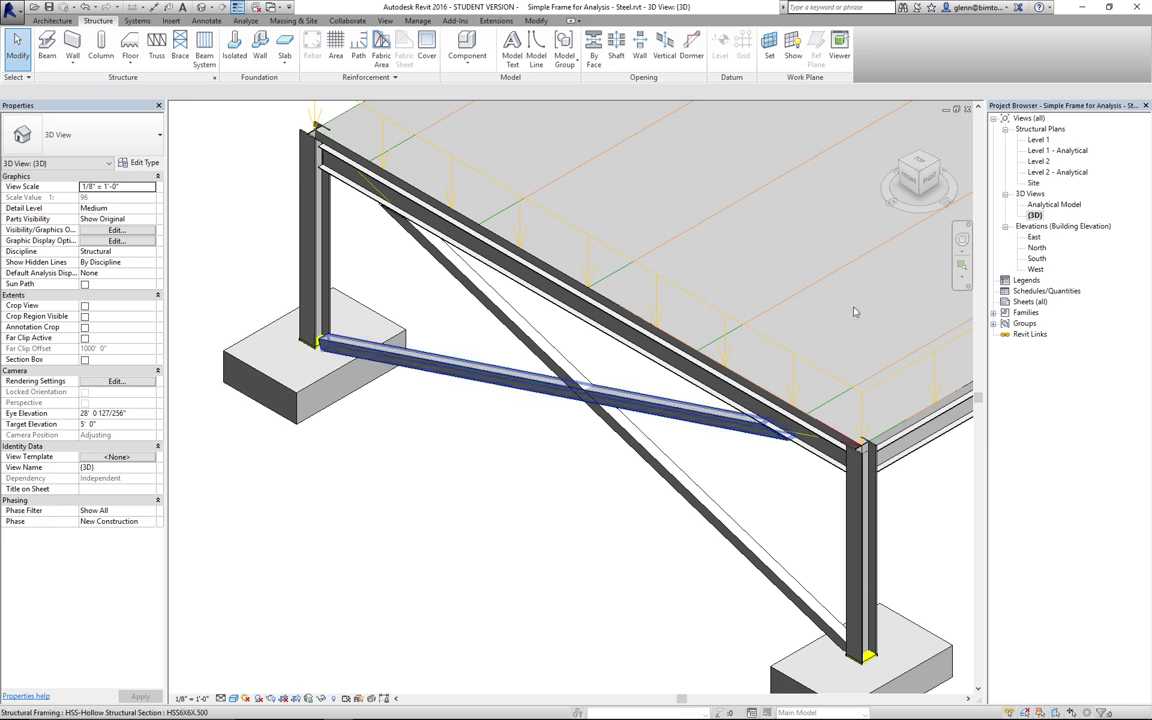
Delete both crossing HSS6X6X.500 braces from the front bay
{"action": "key", "text": "z"}
{"action": "key", "text": "r"}
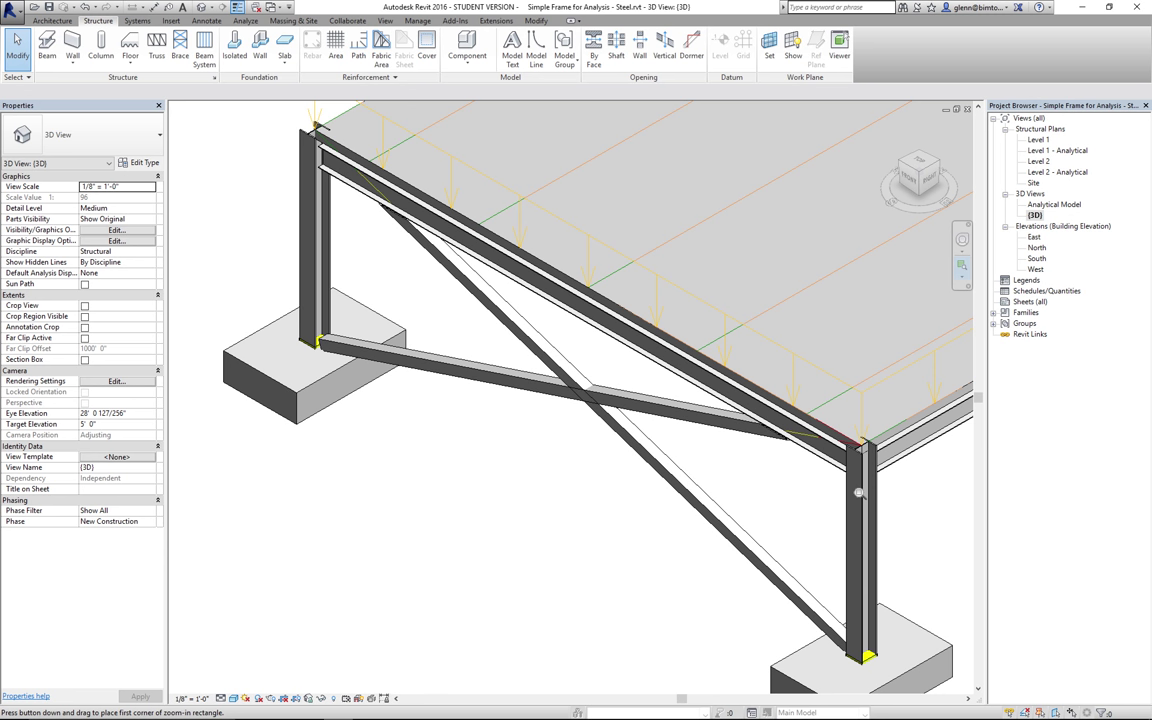
{"action": "left_click_drag", "start_coordinate": [858, 492], "coordinate": [277, 197]}
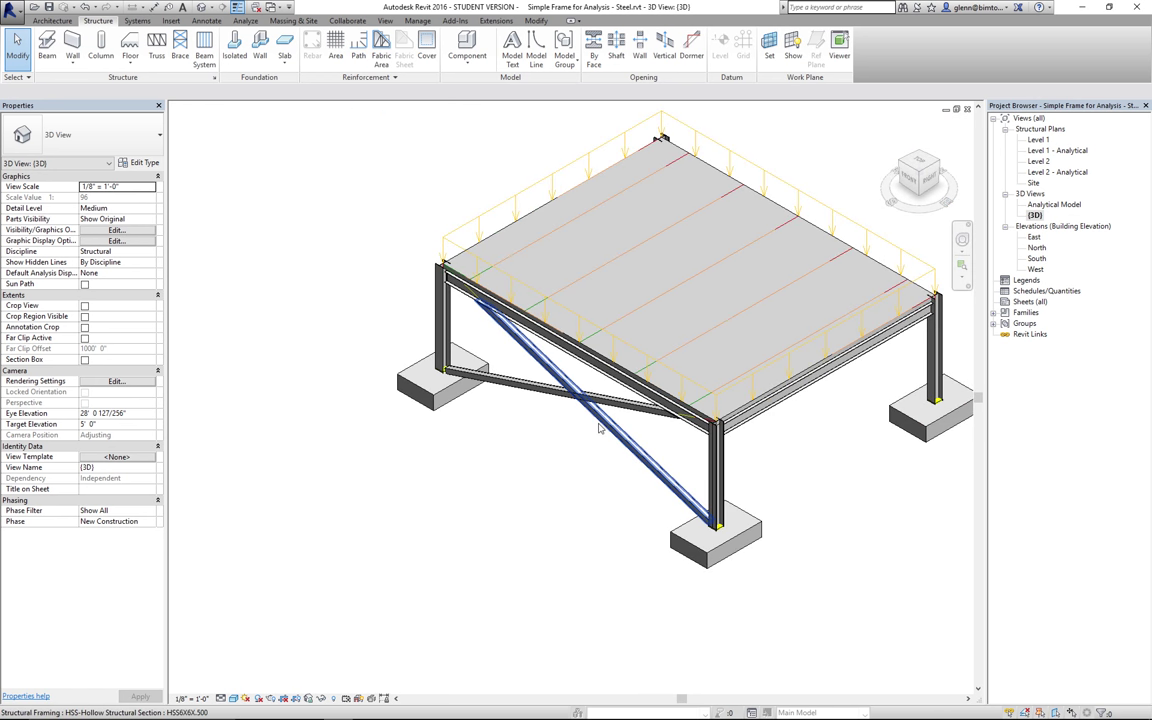
{"action": "left_click", "coordinate": [542, 386]}
{"action": "key", "text": "Delete"}
{"action": "left_click", "coordinate": [505, 378]}
{"action": "key", "text": "Delete"}
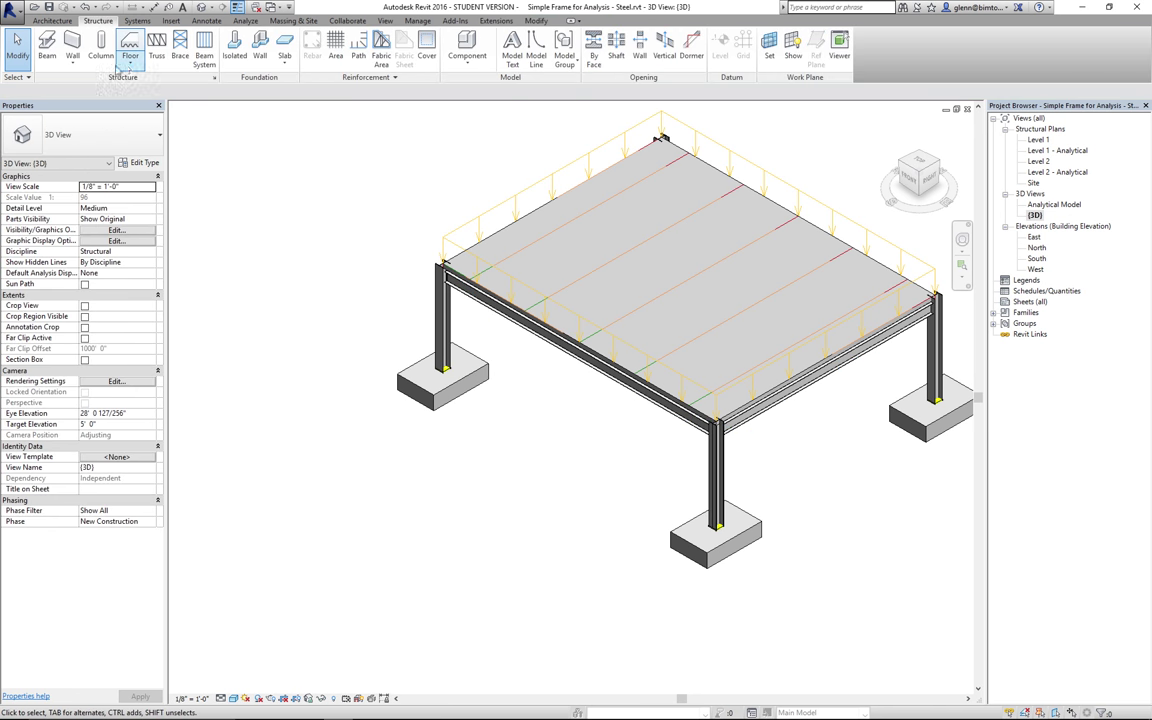
Place two HSS6X6X.500 braces in the front bay, running from each column's base to the midpoint of the W12X26 beam
{"action": "left_click", "coordinate": [180, 52]}
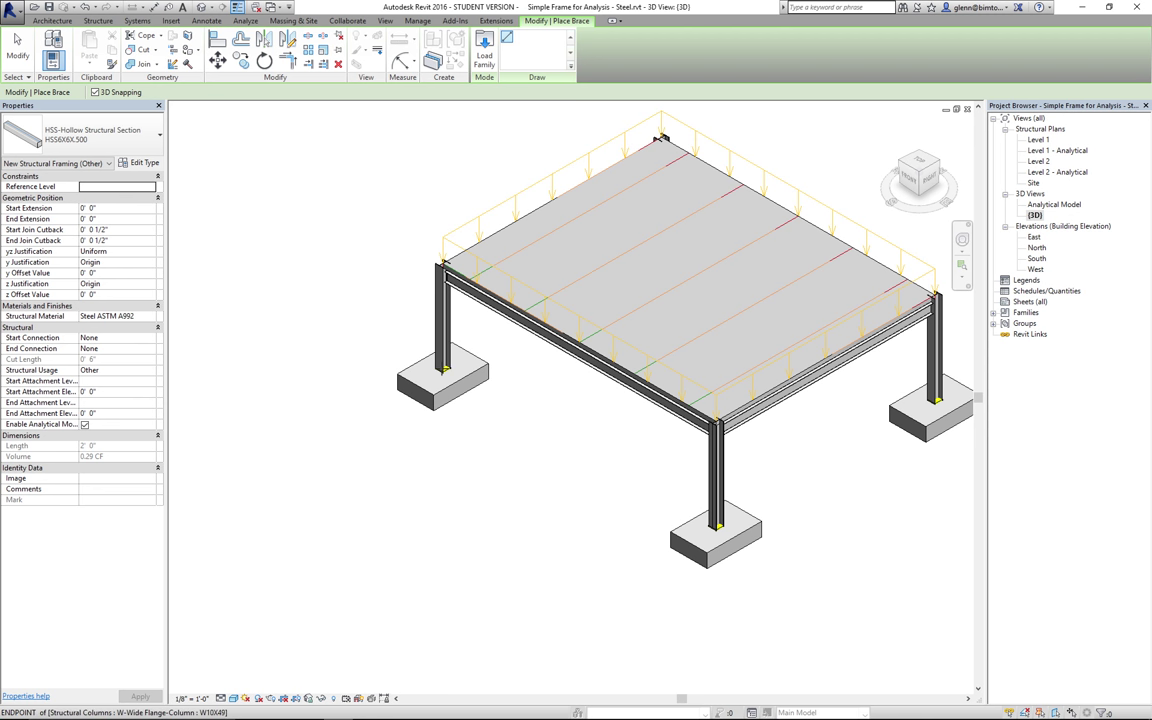
{"action": "left_click", "coordinate": [400, 332]}
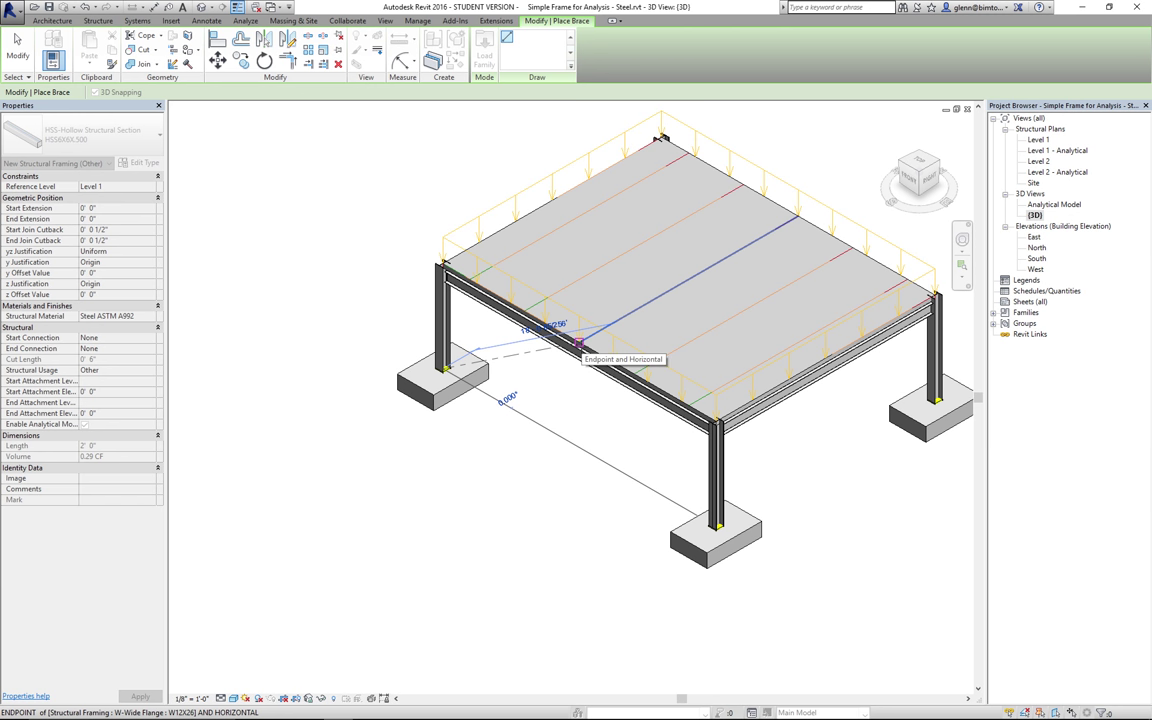
{"action": "left_click", "coordinate": [578, 343]}
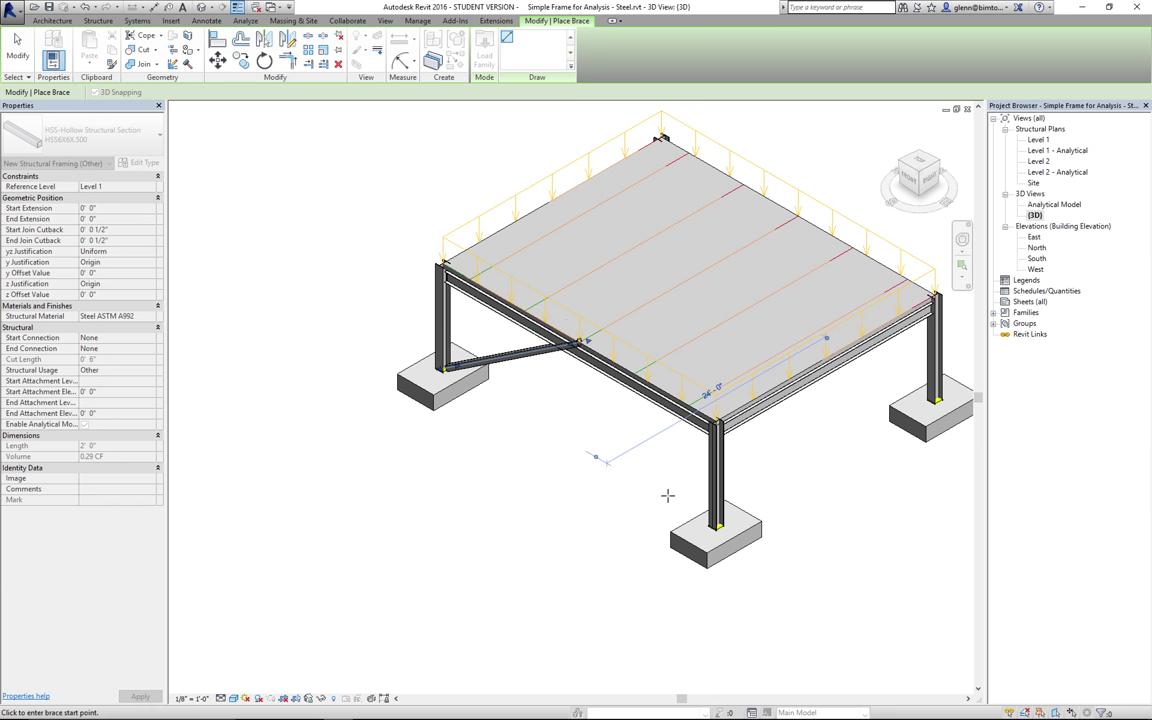
{"action": "left_click", "coordinate": [716, 527]}
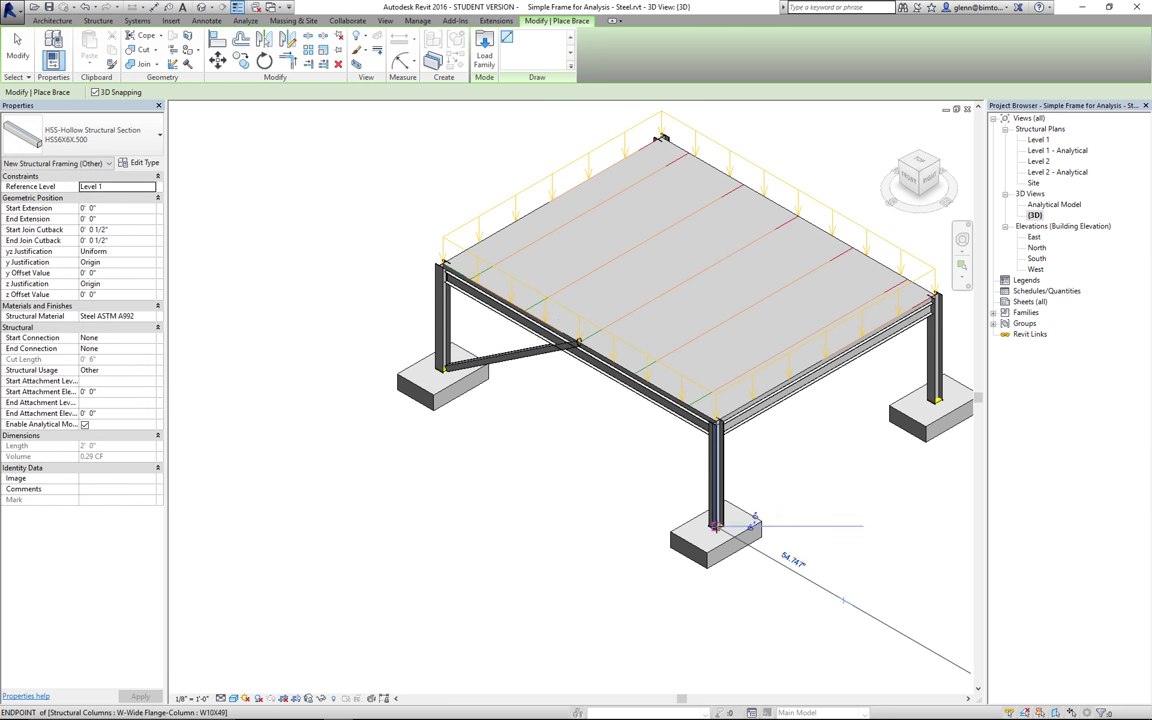
{"action": "left_click", "coordinate": [578, 343]}
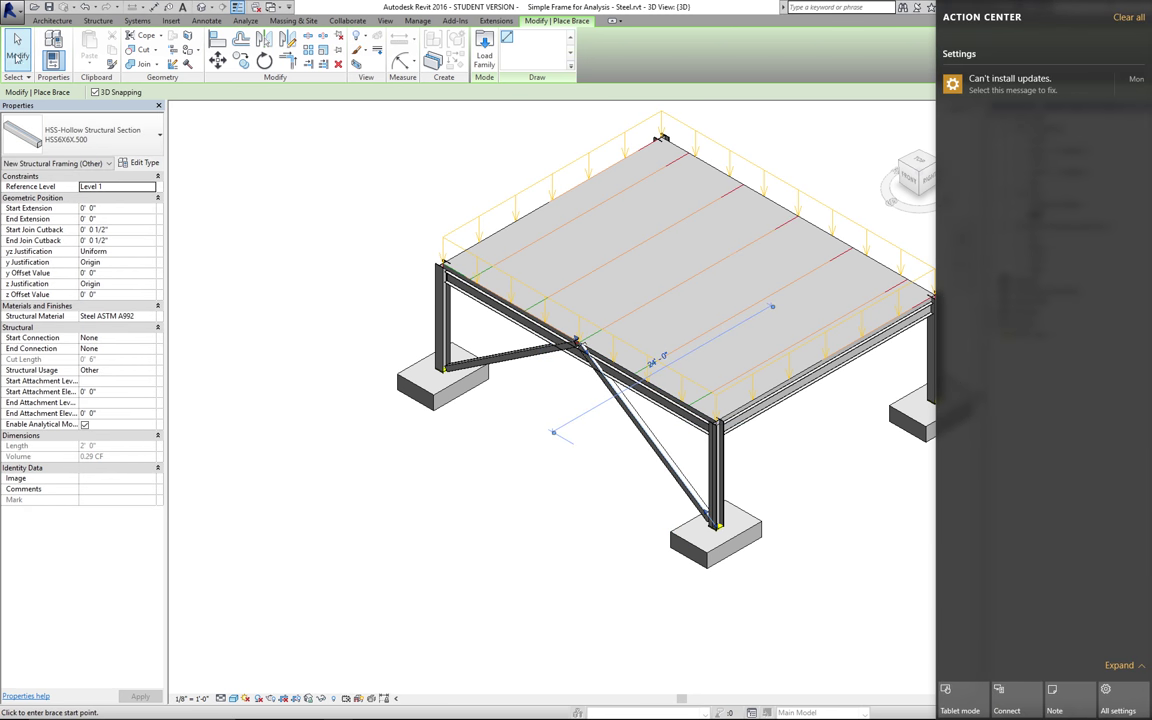
{"action": "left_click", "coordinate": [20, 57]}
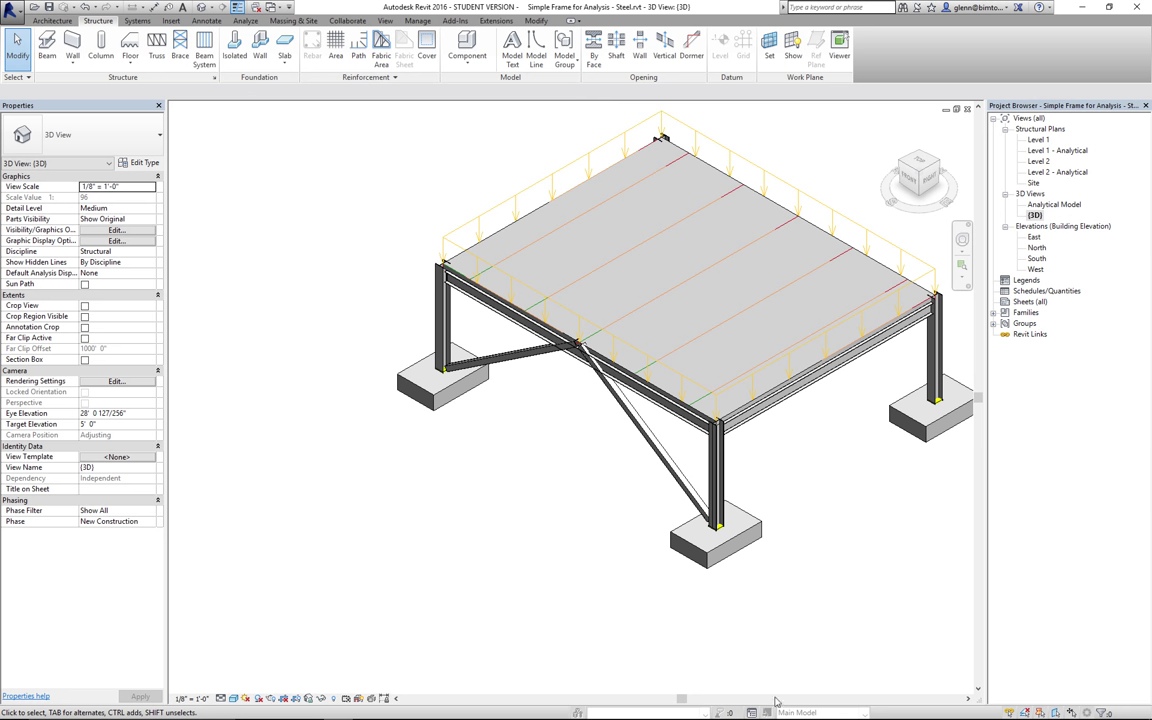
Take the Windows 10 v2016 virtual machine out of full screen and activate the red Ink2Go pen
{"action": "left_click", "coordinate": [966, 701]}
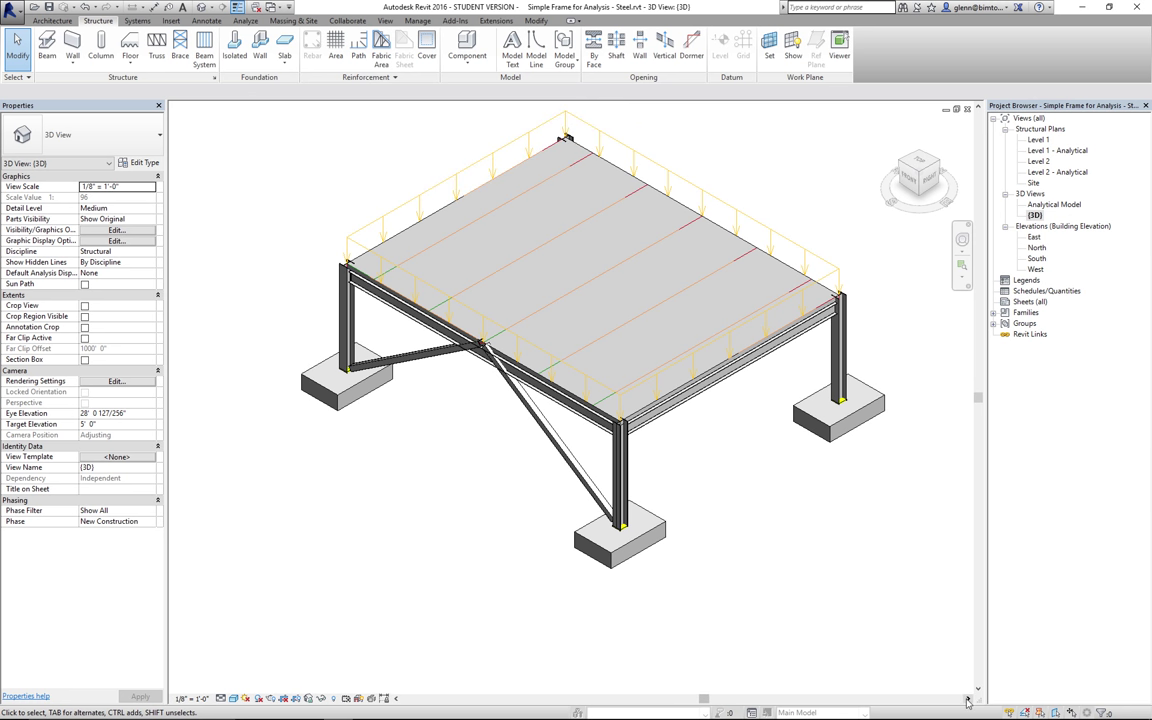
{"action": "left_click", "coordinate": [966, 701]}
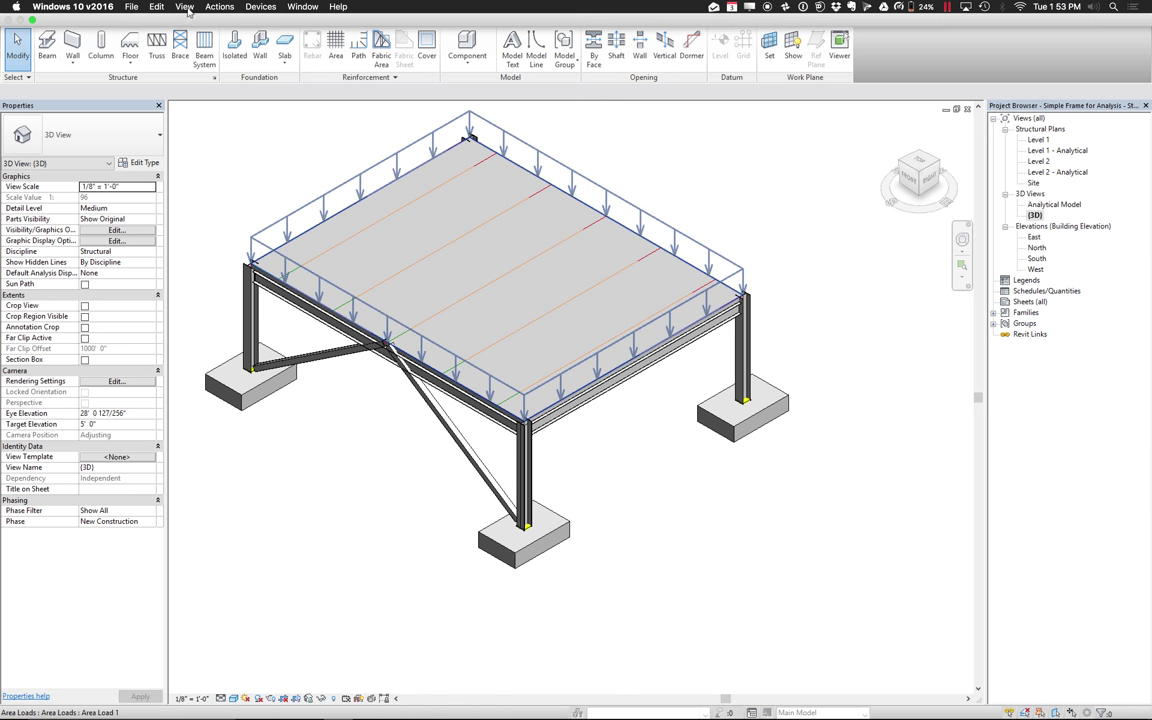
{"action": "left_click", "coordinate": [186, 8]}
{"action": "left_click", "coordinate": [189, 38]}
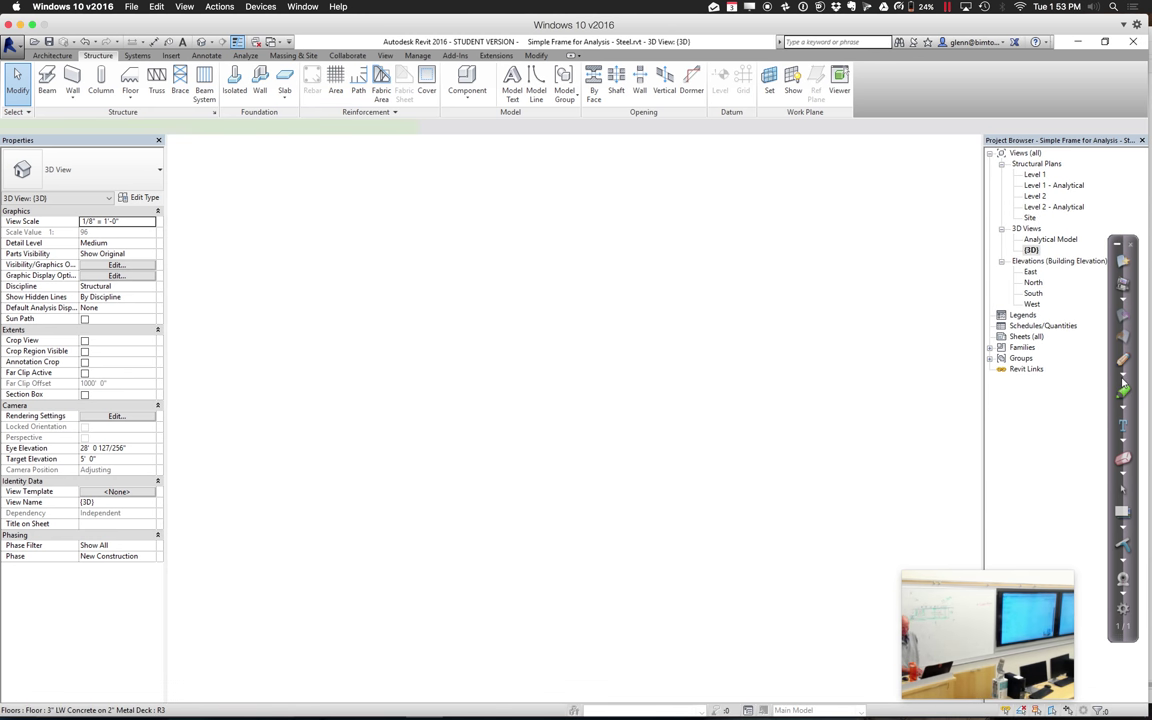
{"action": "left_click", "coordinate": [1126, 376]}
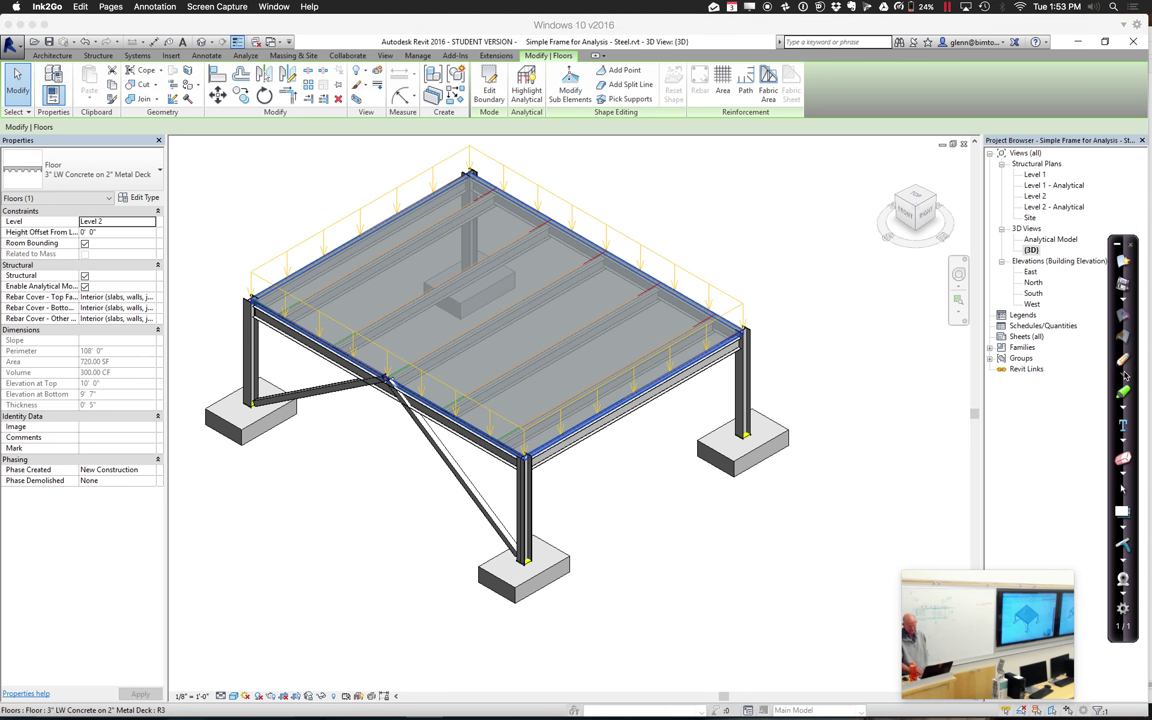
{"action": "left_click", "coordinate": [1000, 372]}
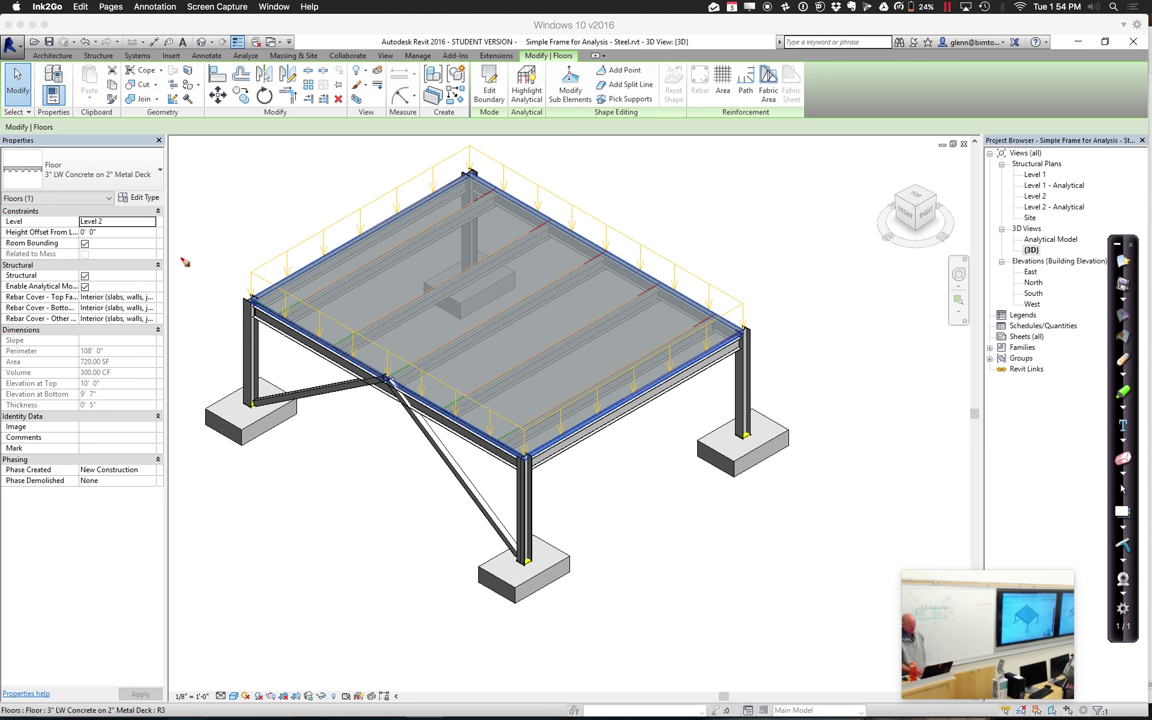
Sketch a red distributed lateral load with several arrows pointing at the frame's upper edge between the front-left and rear columns
{"action": "mouse_move", "coordinate": [178, 258]}
{"action": "left_mouse_down"}
{"action": "mouse_move", "coordinate": [244, 298]}
{"action": "mouse_move", "coordinate": [228, 271]}
{"action": "mouse_move", "coordinate": [245, 298]}
{"action": "left_mouse_up"}
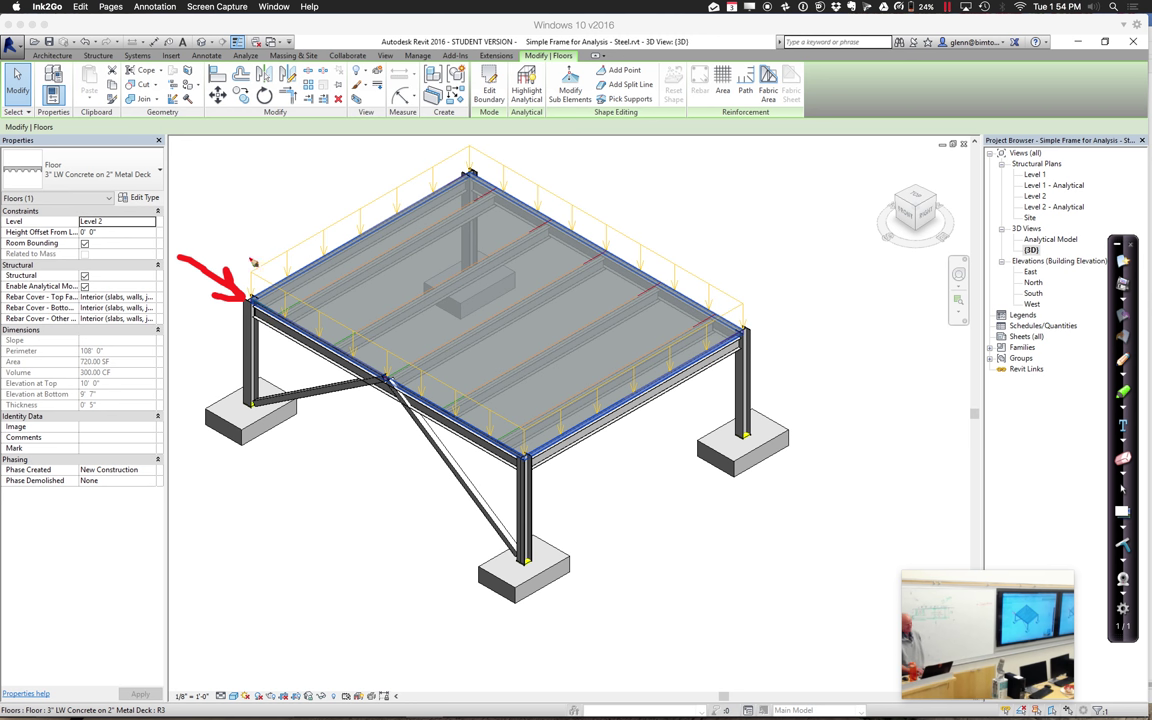
{"action": "mouse_move", "coordinate": [178, 257]}
{"action": "left_mouse_down"}
{"action": "mouse_move", "coordinate": [200, 219]}
{"action": "mouse_move", "coordinate": [308, 168]}
{"action": "mouse_move", "coordinate": [389, 156]}
{"action": "mouse_move", "coordinate": [466, 178]}
{"action": "left_mouse_up"}
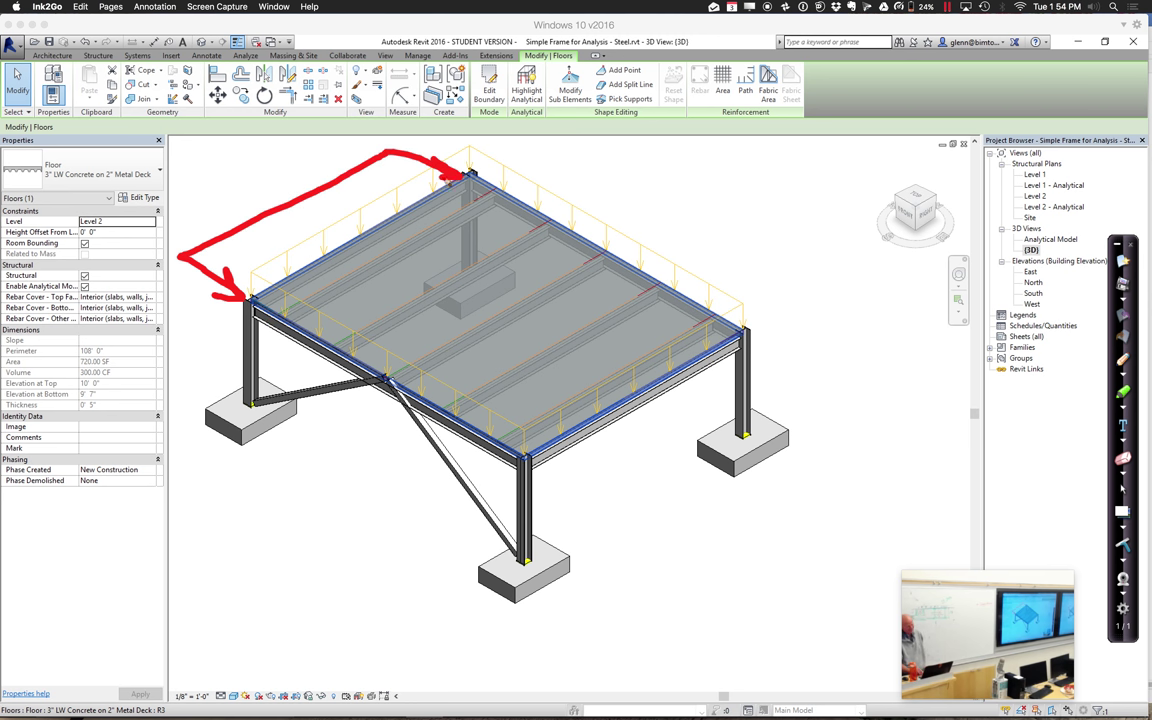
{"action": "left_click_drag", "start_coordinate": [358, 163], "coordinate": [419, 195]}
{"action": "left_click_drag", "start_coordinate": [330, 182], "coordinate": [334, 202]}
{"action": "left_click_drag", "start_coordinate": [362, 176], "coordinate": [376, 213]}
{"action": "left_click_drag", "start_coordinate": [272, 186], "coordinate": [318, 225]}
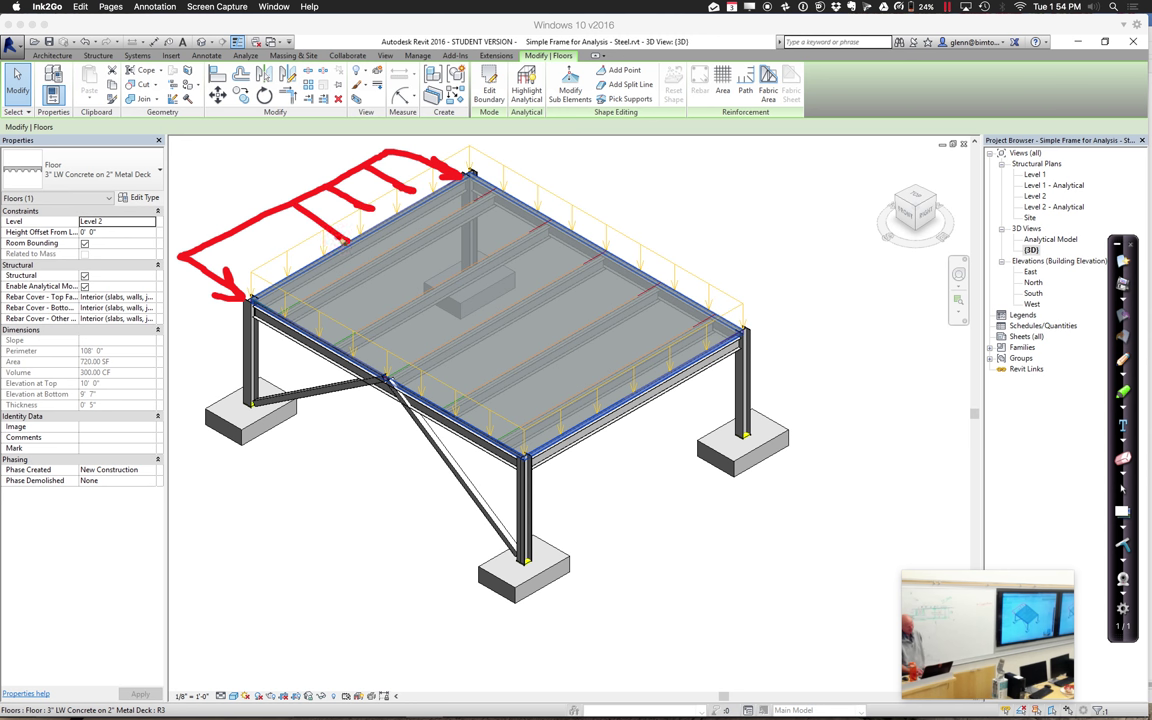
{"action": "left_click_drag", "start_coordinate": [236, 206], "coordinate": [290, 245]}
{"action": "left_click_drag", "start_coordinate": [205, 215], "coordinate": [271, 266]}
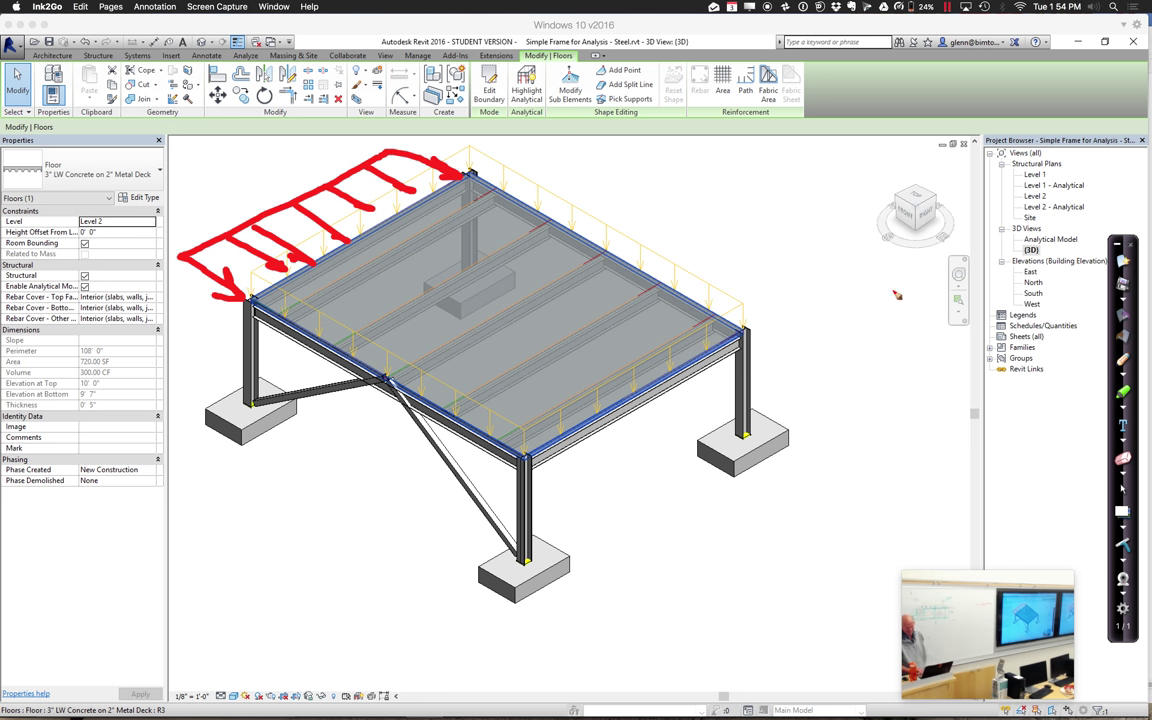
Switch the pen to green and sketch a distributed lateral load with arrows pointing at the front beam above the braces
{"action": "left_click", "coordinate": [1124, 375]}
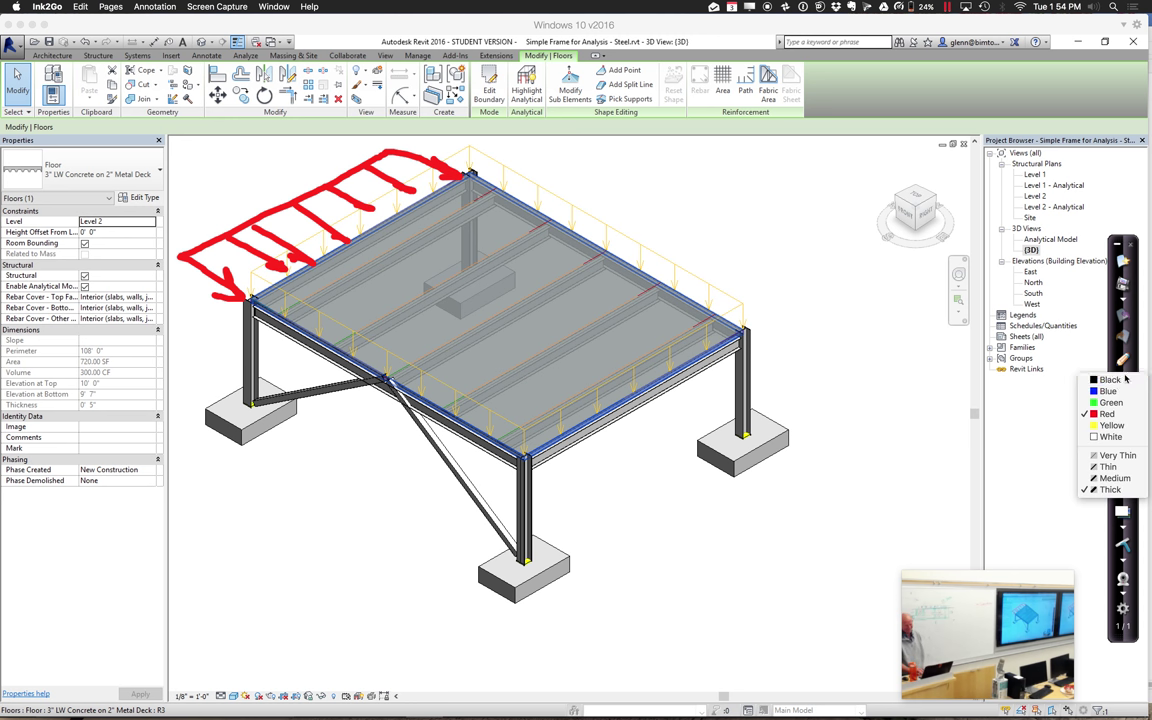
{"action": "left_click", "coordinate": [1108, 403]}
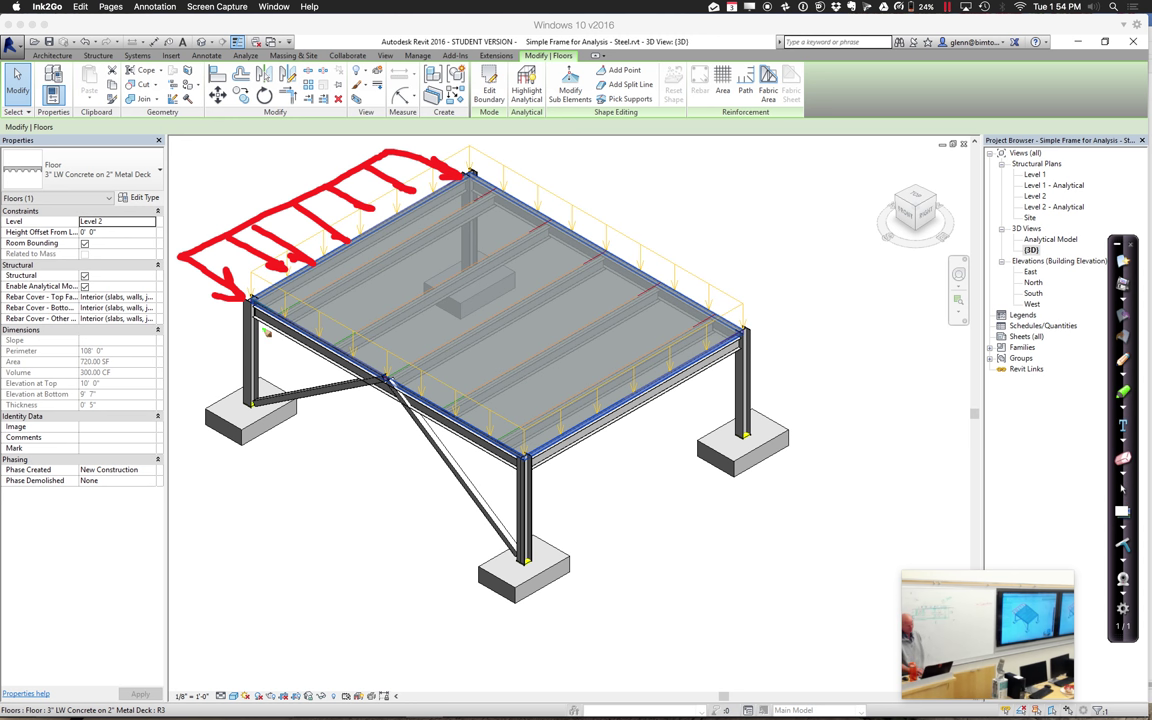
{"action": "mouse_move", "coordinate": [244, 307]}
{"action": "left_mouse_down"}
{"action": "mouse_move", "coordinate": [178, 326]}
{"action": "mouse_move", "coordinate": [188, 346]}
{"action": "mouse_move", "coordinate": [388, 452]}
{"action": "mouse_move", "coordinate": [462, 522]}
{"action": "mouse_move", "coordinate": [521, 471]}
{"action": "mouse_move", "coordinate": [414, 479]}
{"action": "left_mouse_up"}
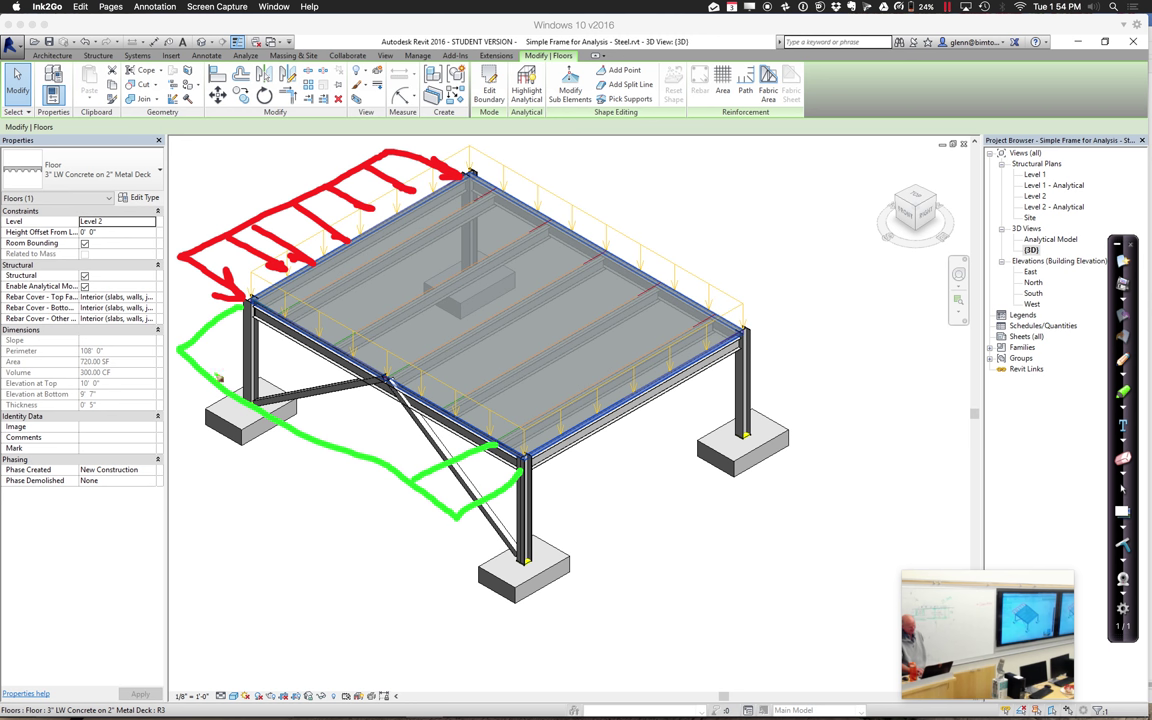
{"action": "mouse_move", "coordinate": [246, 396]}
{"action": "left_mouse_down"}
{"action": "mouse_move", "coordinate": [249, 368]}
{"action": "mouse_move", "coordinate": [272, 344]}
{"action": "mouse_move", "coordinate": [262, 350]}
{"action": "left_mouse_up"}
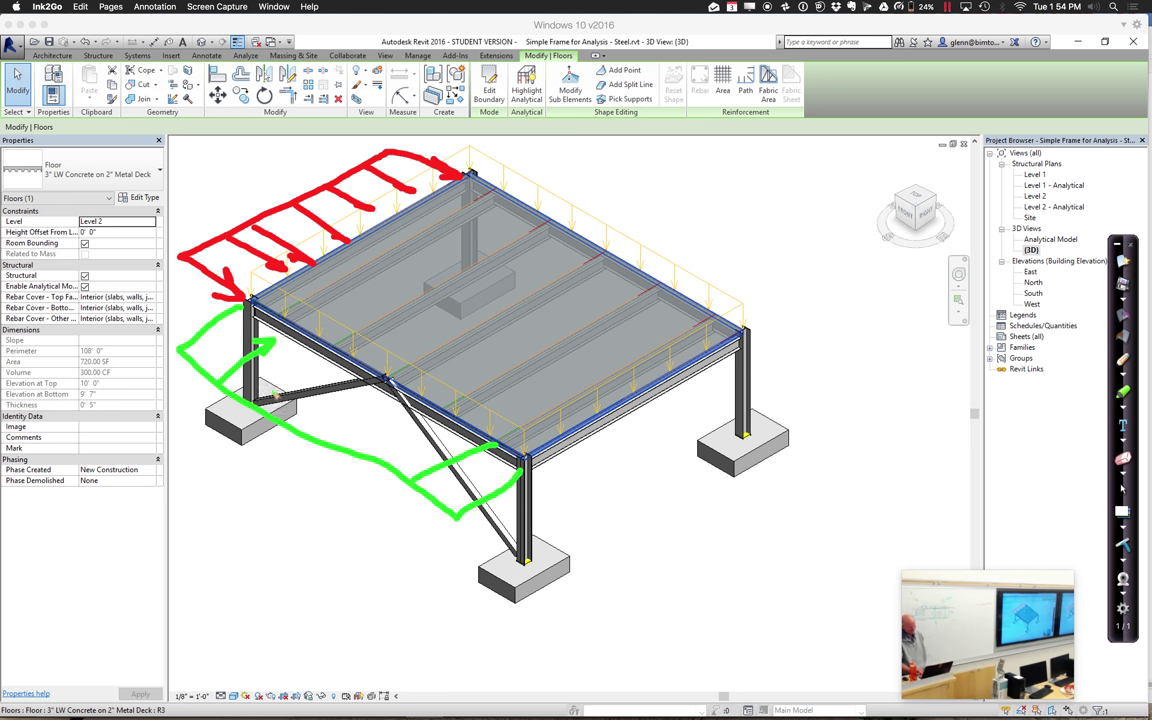
{"action": "left_click_drag", "start_coordinate": [270, 398], "coordinate": [308, 370]}
{"action": "left_click_drag", "start_coordinate": [330, 434], "coordinate": [380, 404]}
{"action": "mouse_move", "coordinate": [388, 456]}
{"action": "left_mouse_down"}
{"action": "mouse_move", "coordinate": [436, 430]}
{"action": "mouse_move", "coordinate": [422, 428]}
{"action": "left_mouse_up"}
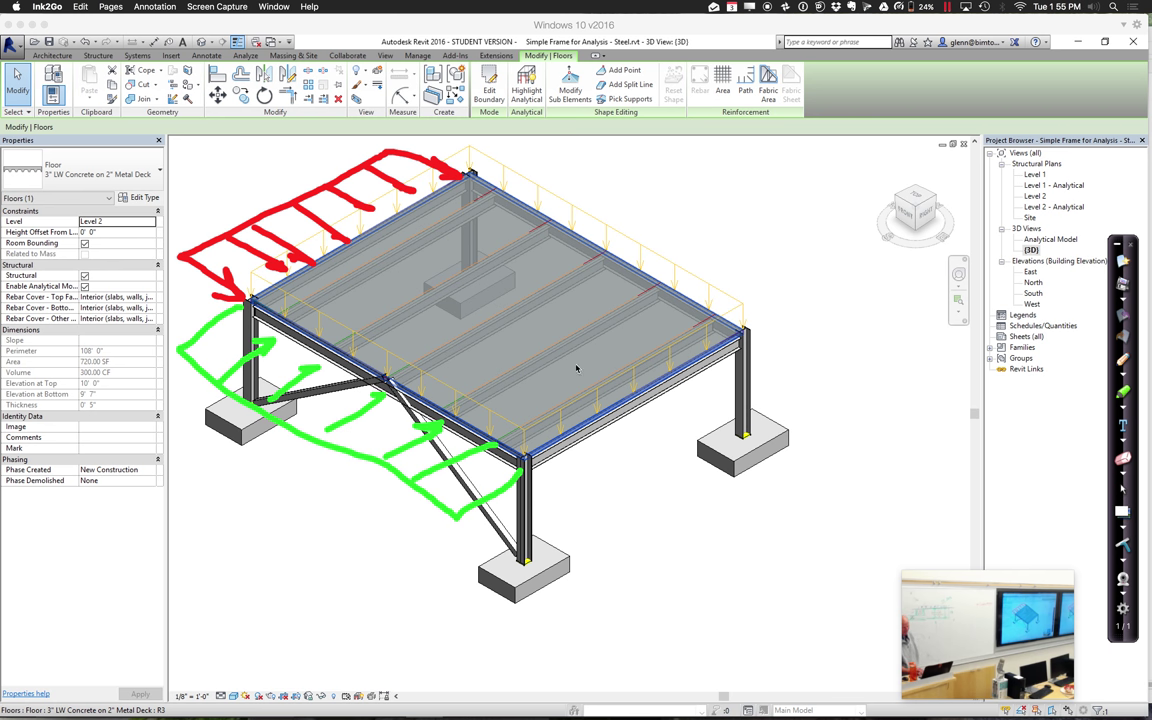
Place two HSS6X6X.500 braces in the side bay, running from each column's base to the midpoint of the W12X26 beam
{"action": "left_click", "coordinate": [93, 55]}
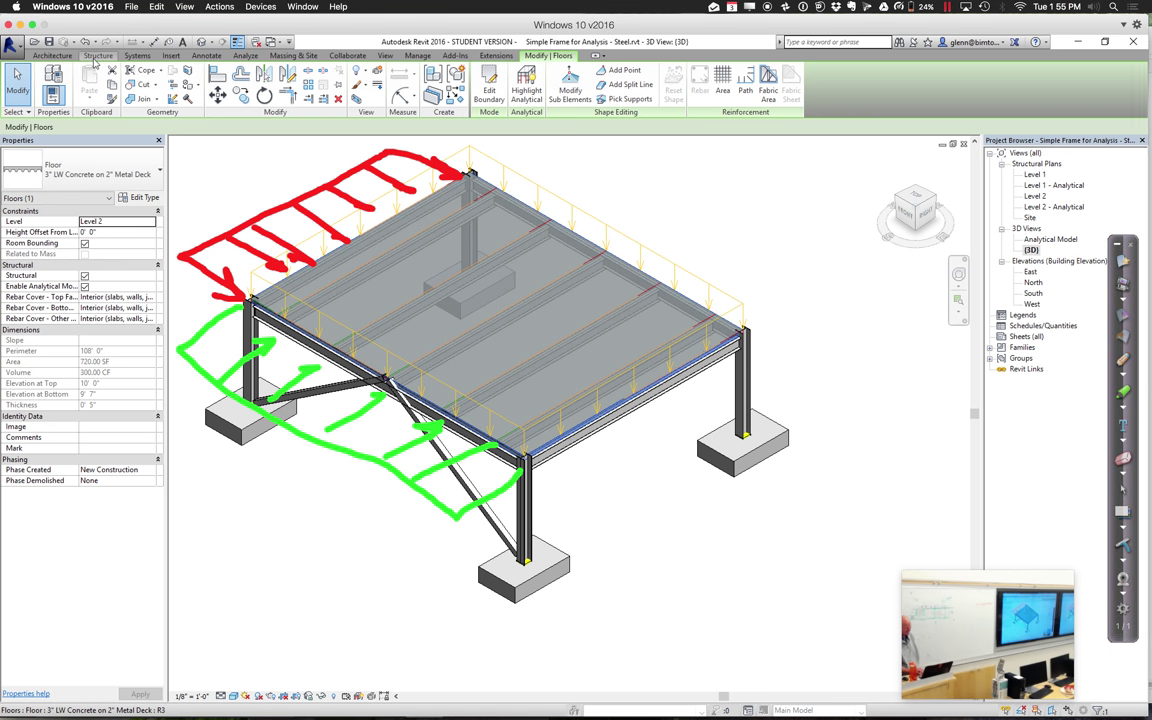
{"action": "left_click", "coordinate": [97, 55]}
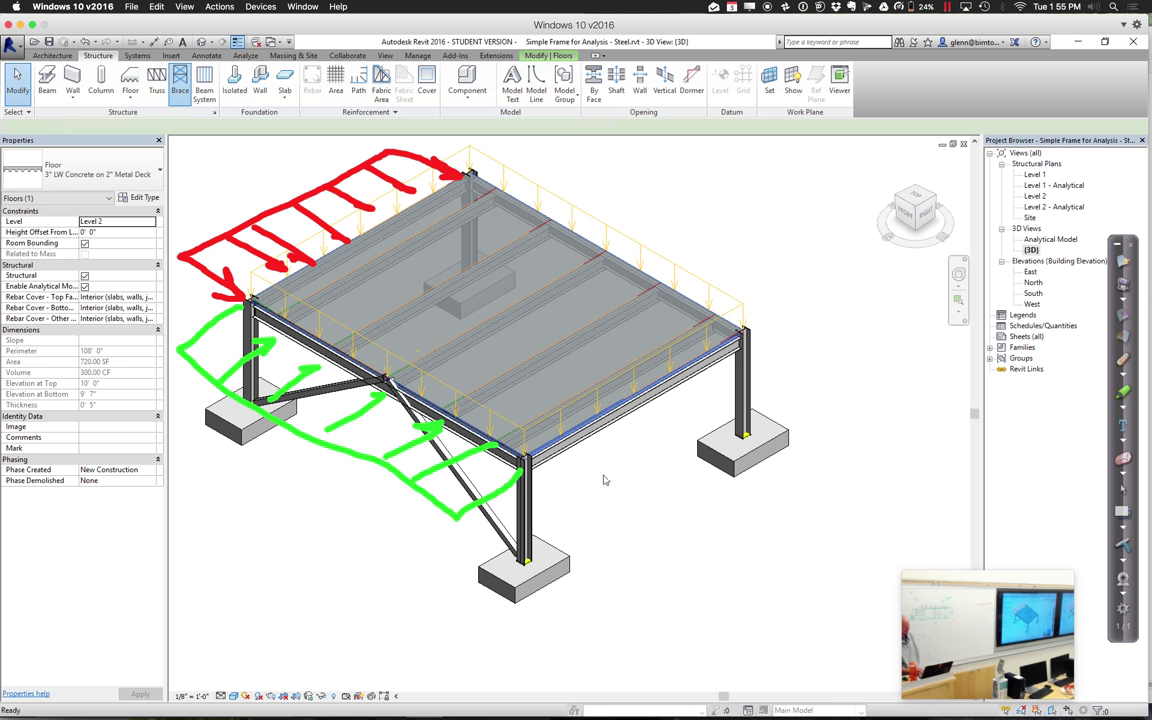
{"action": "left_click", "coordinate": [180, 85]}
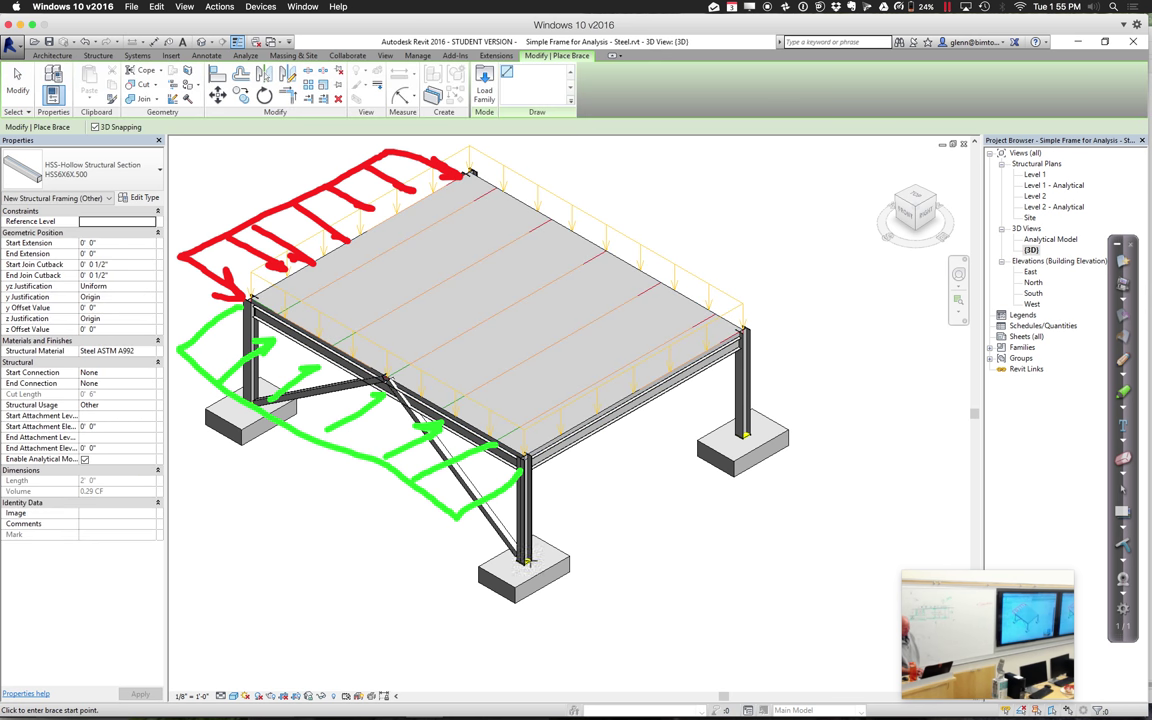
{"action": "left_click", "coordinate": [524, 560]}
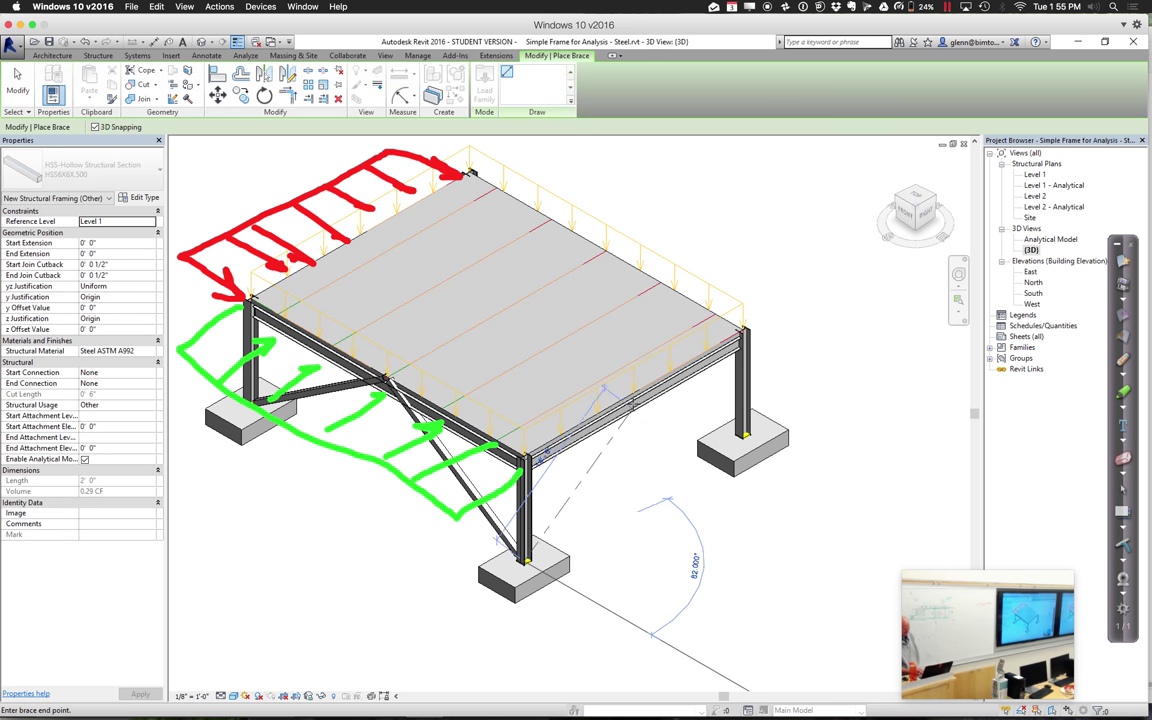
{"action": "left_click", "coordinate": [632, 395]}
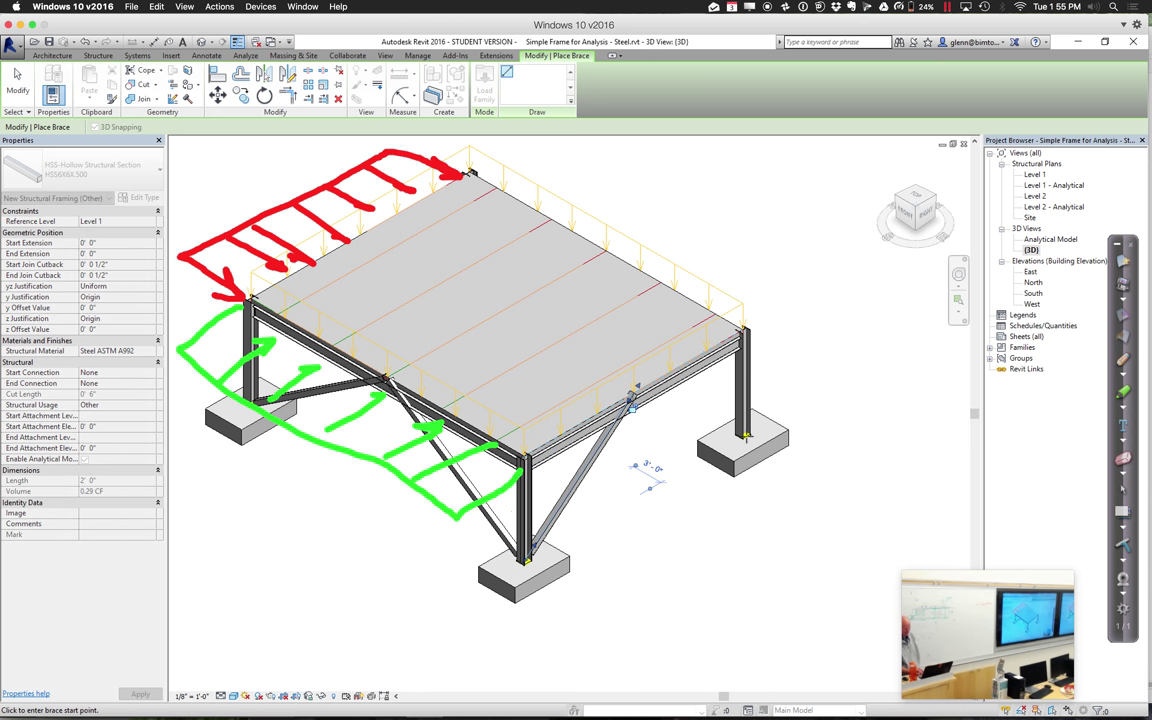
{"action": "left_click", "coordinate": [632, 397]}
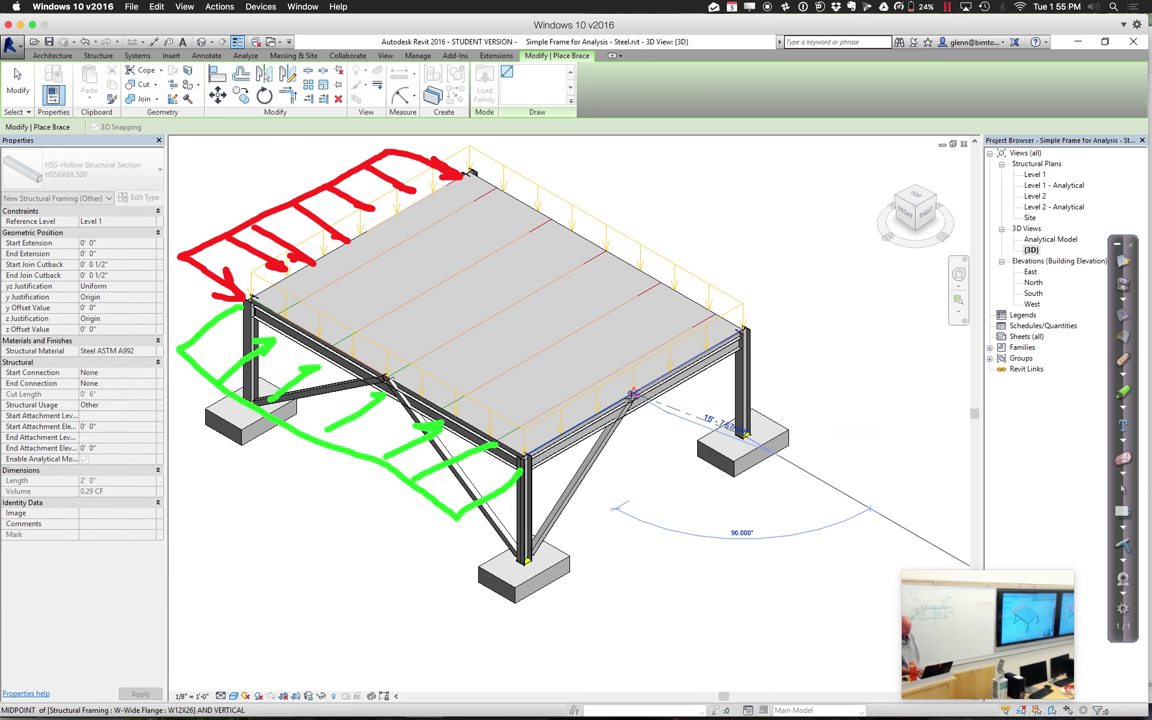
{"action": "left_click", "coordinate": [745, 435]}
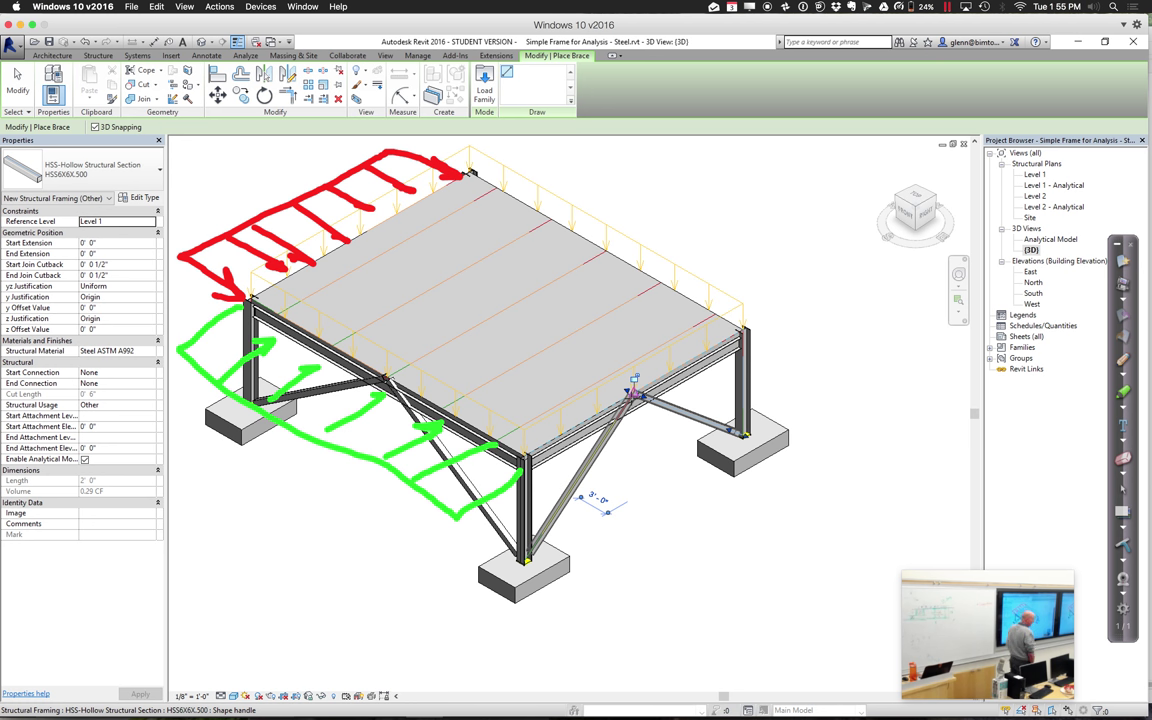
Open a blank Ink2Go whiteboard, set the pen to black, and mark dots for the columns of an irregular multi-bay plan
{"action": "left_click", "coordinate": [1121, 511]}
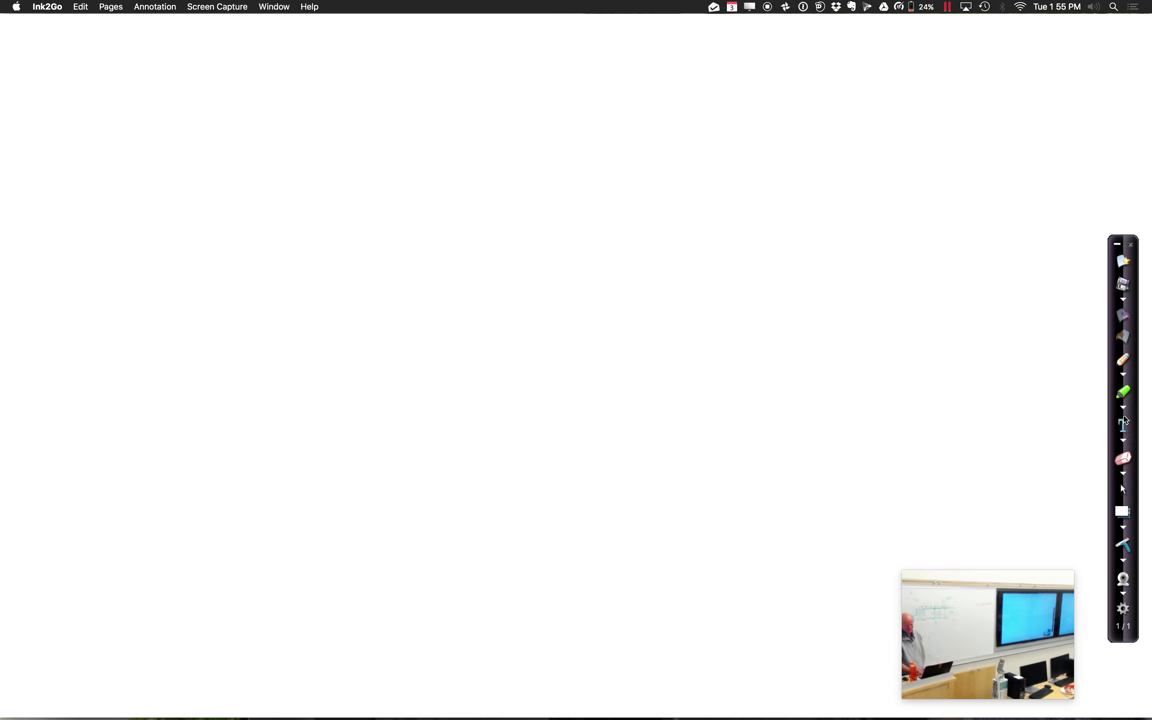
{"action": "left_click", "coordinate": [1123, 374]}
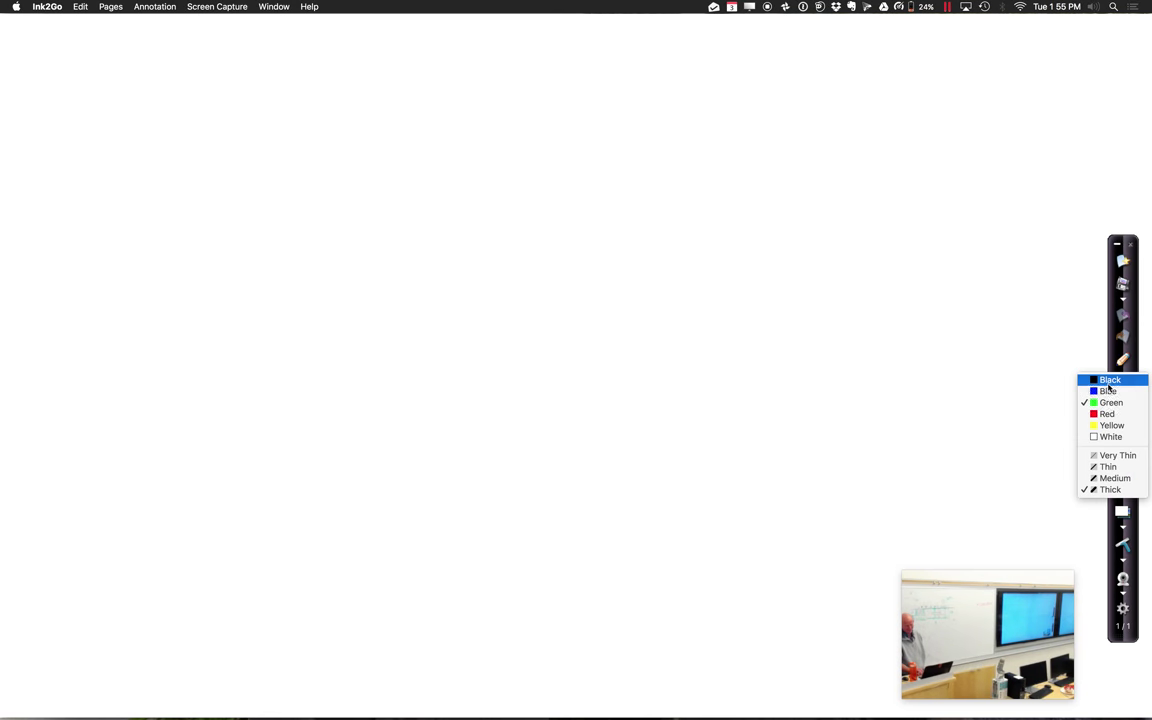
{"action": "left_click", "coordinate": [509, 153]}
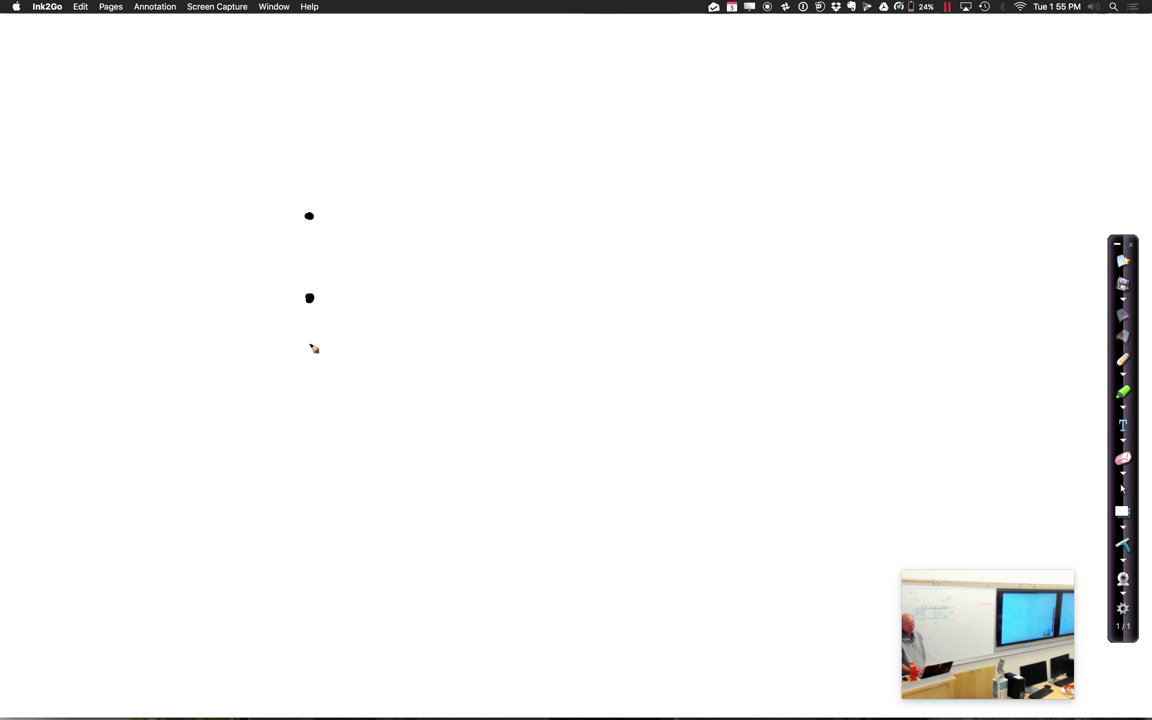
{"action": "left_click", "coordinate": [313, 461]}
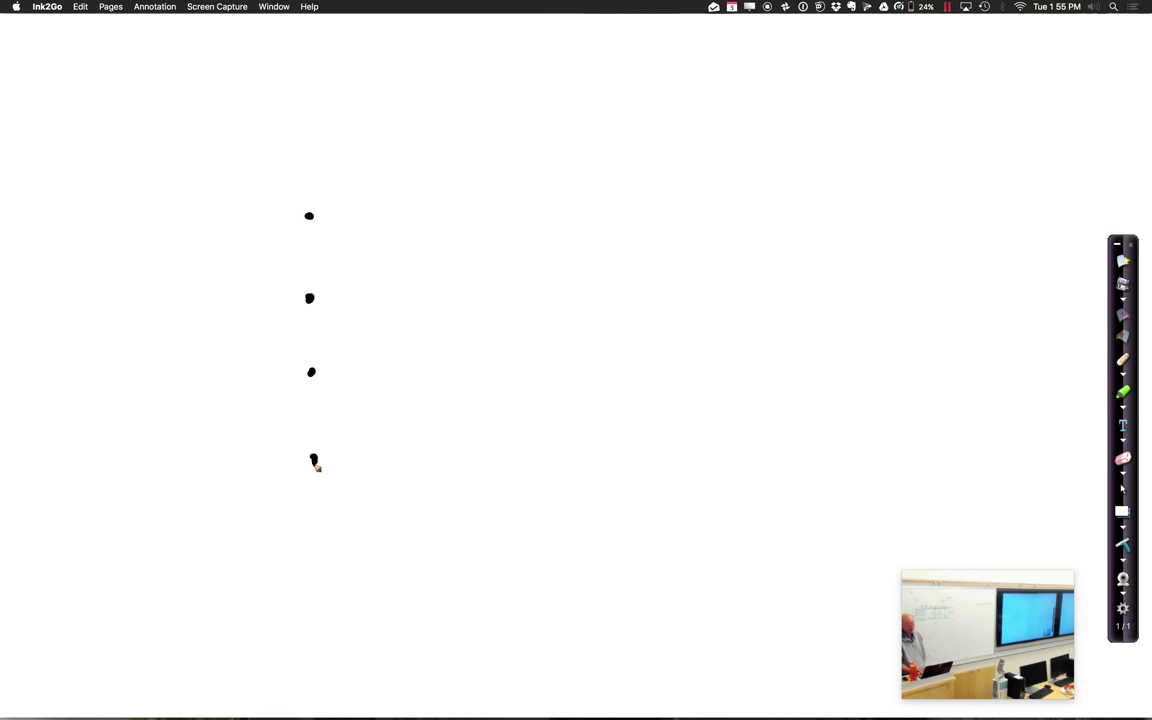
{"action": "left_click", "coordinate": [423, 464]}
{"action": "left_click", "coordinate": [589, 213]}
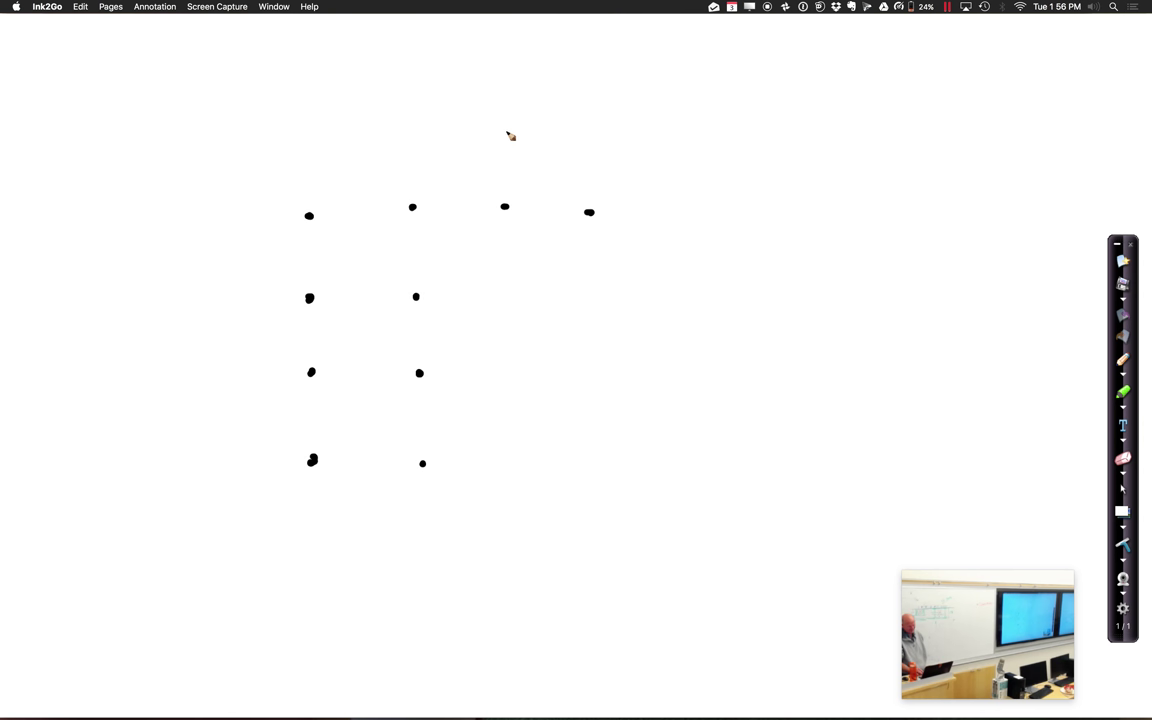
{"action": "left_click", "coordinate": [591, 136]}
{"action": "left_click", "coordinate": [593, 311]}
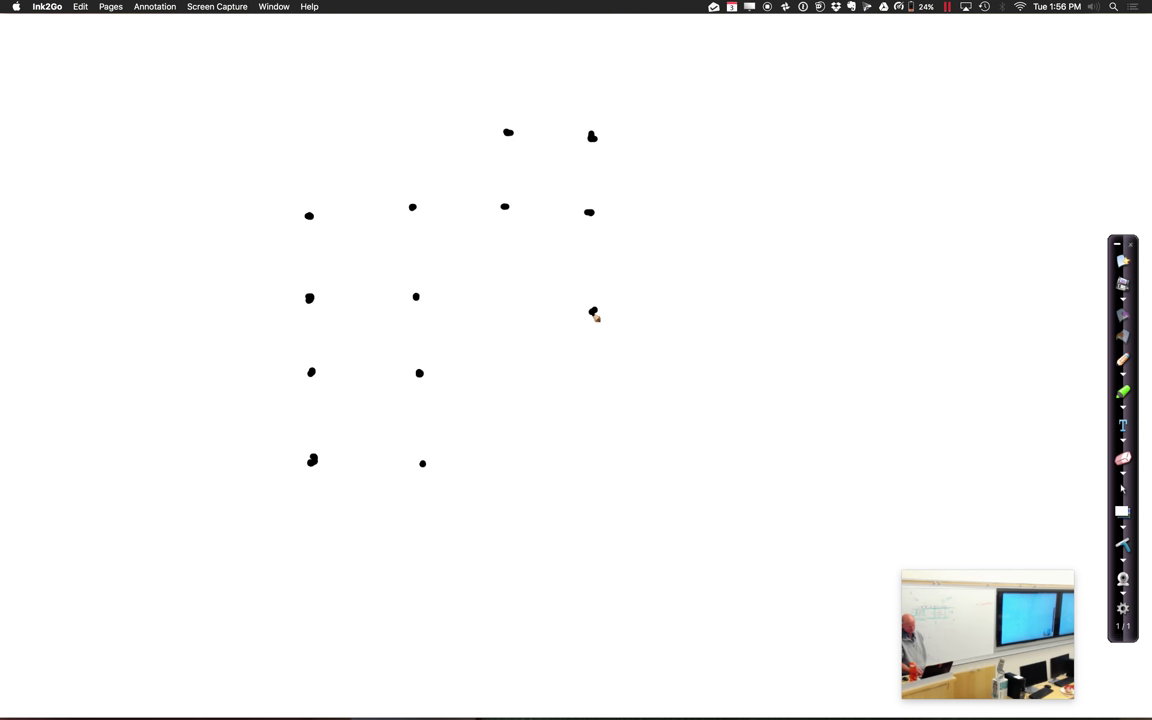
{"action": "left_click", "coordinate": [505, 303]}
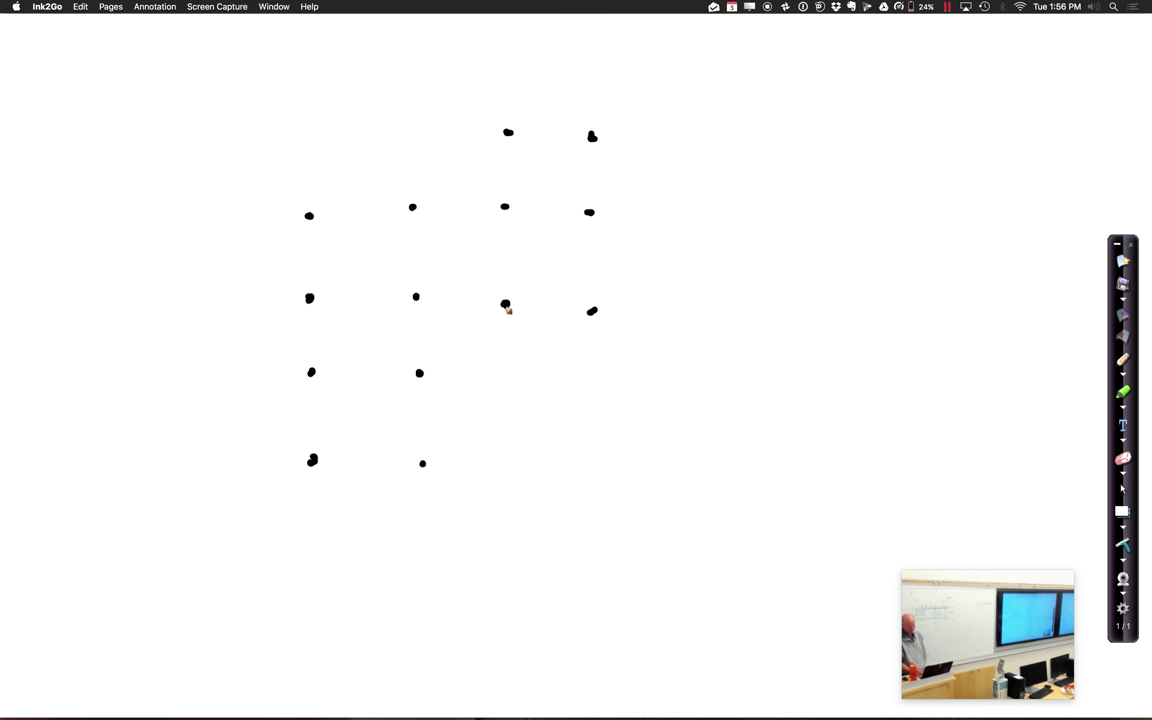
{"action": "left_click", "coordinate": [505, 373]}
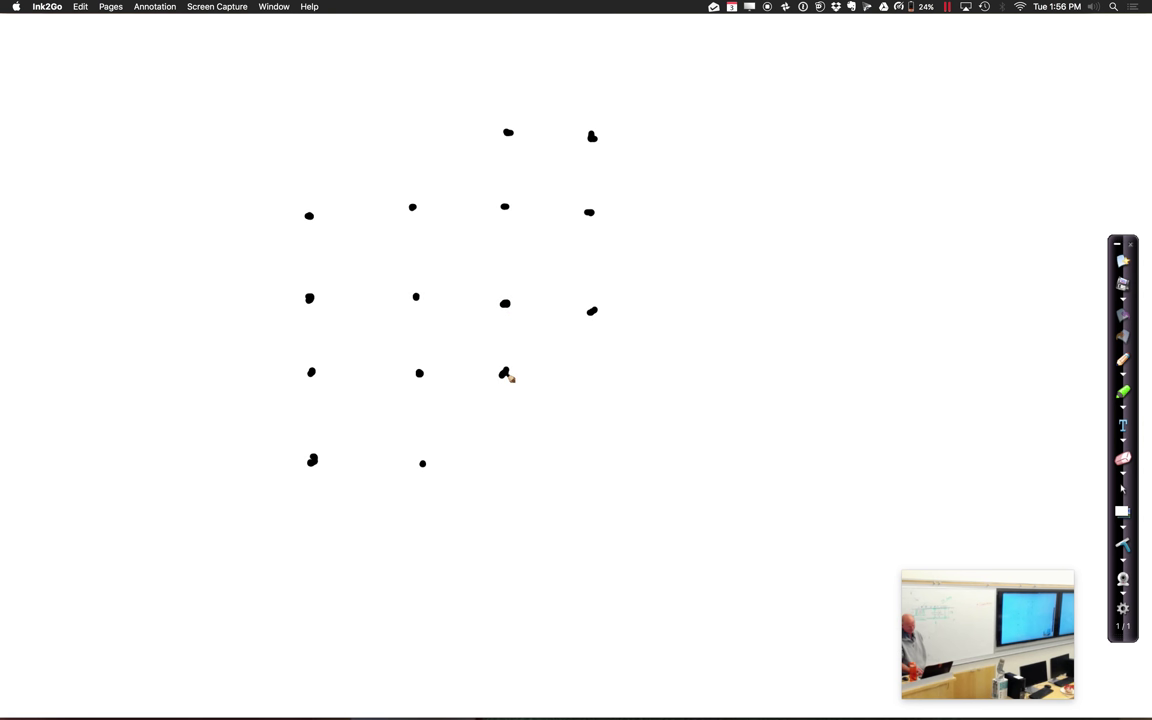
{"action": "left_click", "coordinate": [598, 378]}
Draw short horizontal black lines between neighbouring column dots in each row to represent the beams
{"action": "left_click_drag", "start_coordinate": [345, 371], "coordinate": [394, 372]}
{"action": "left_click_drag", "start_coordinate": [356, 457], "coordinate": [396, 459]}
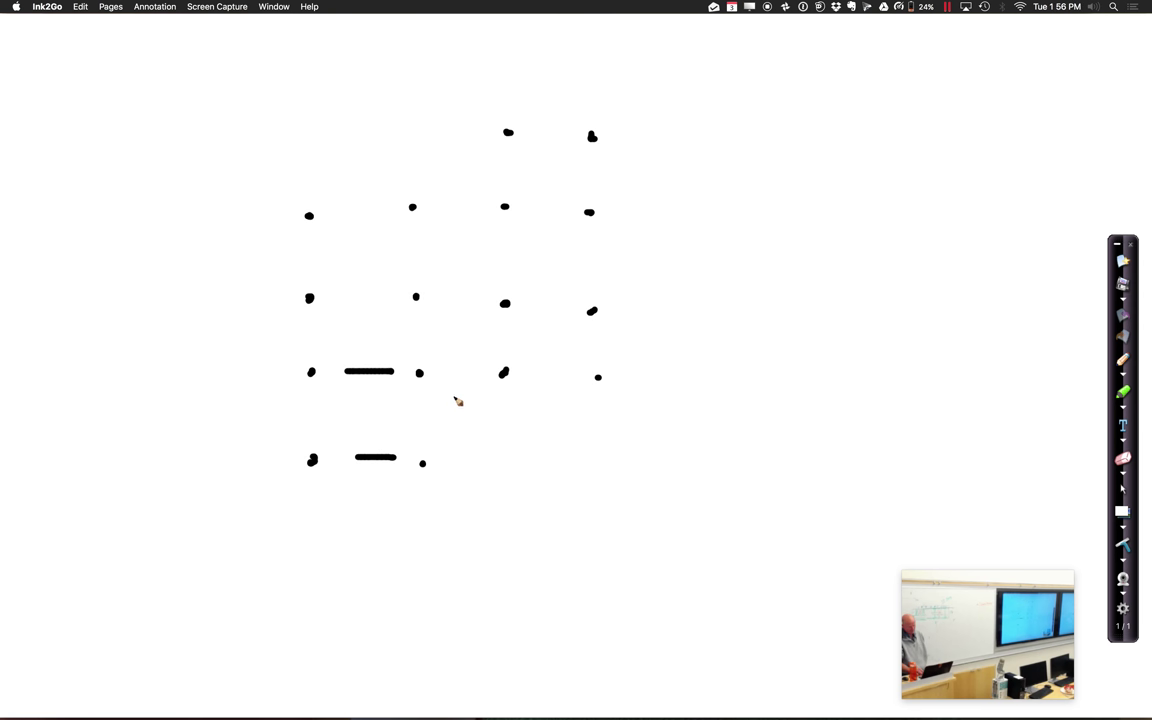
{"action": "left_click_drag", "start_coordinate": [449, 370], "coordinate": [575, 368]}
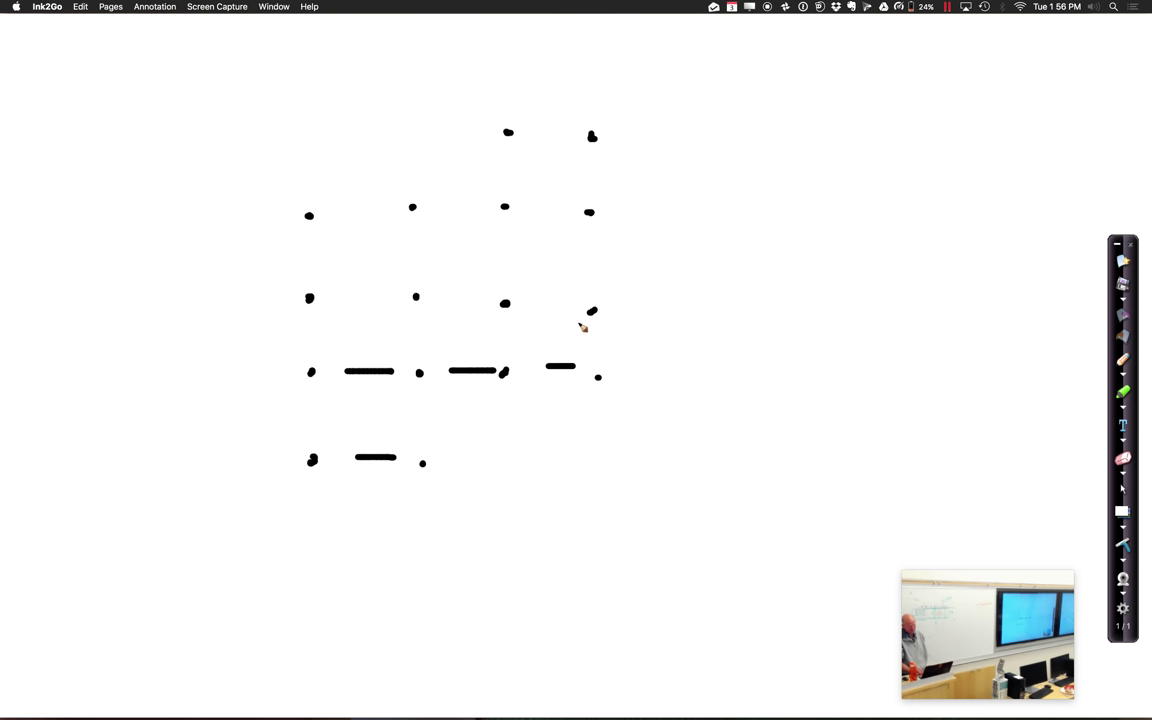
{"action": "left_click_drag", "start_coordinate": [576, 310], "coordinate": [531, 309]}
{"action": "left_click_drag", "start_coordinate": [441, 300], "coordinate": [479, 302]}
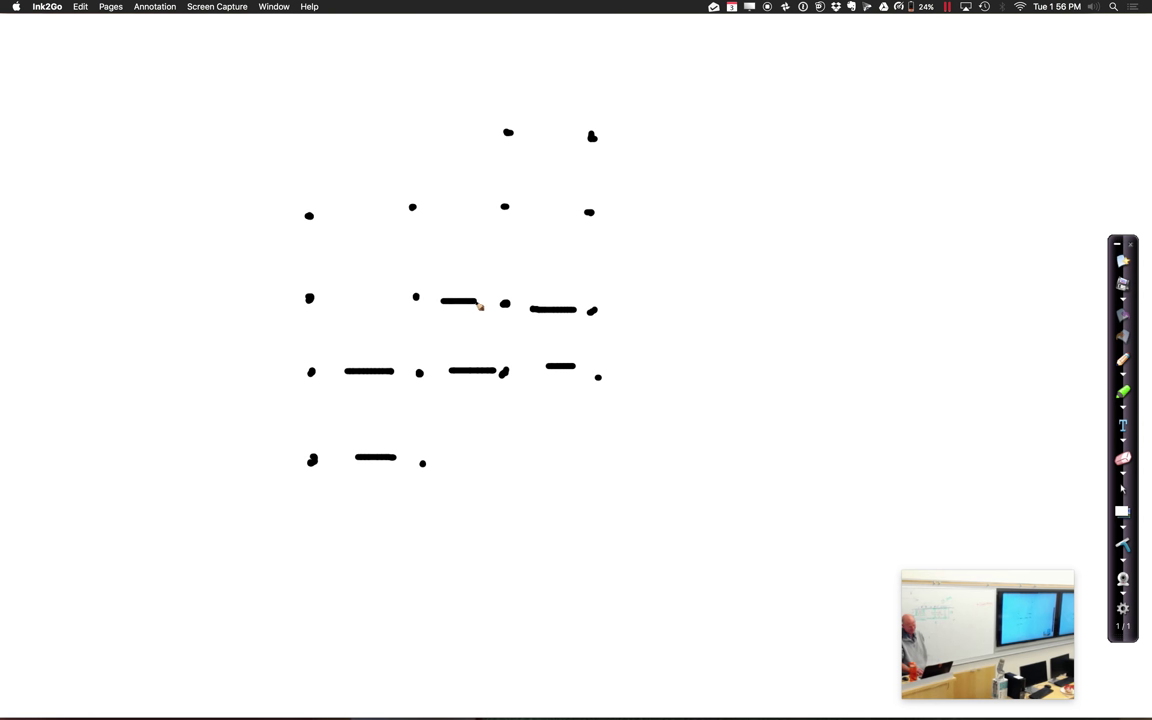
{"action": "left_click_drag", "start_coordinate": [340, 297], "coordinate": [382, 298]}
{"action": "left_click_drag", "start_coordinate": [337, 214], "coordinate": [396, 214]}
{"action": "left_click_drag", "start_coordinate": [466, 210], "coordinate": [590, 211]}
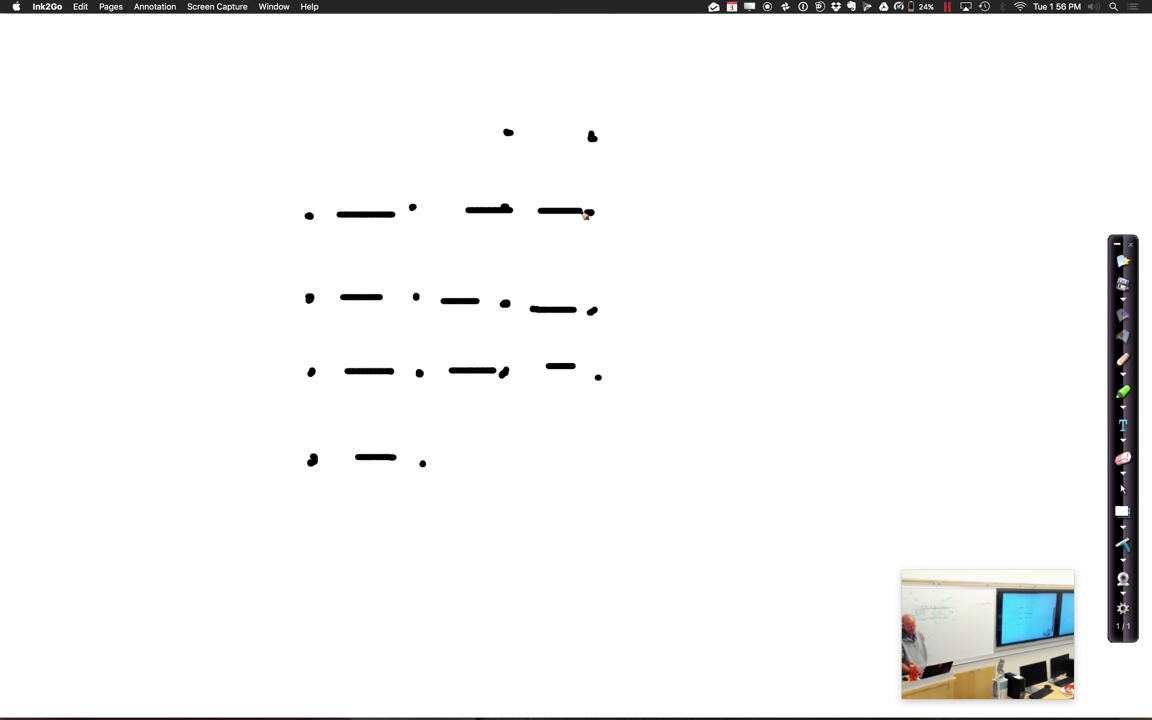
{"action": "left_click_drag", "start_coordinate": [524, 129], "coordinate": [563, 129]}
Draw short vertical black lines between the column dots along each column line to complete the framing sketch
{"action": "left_click_drag", "start_coordinate": [310, 234], "coordinate": [310, 263]}
{"action": "left_click_drag", "start_coordinate": [310, 318], "coordinate": [310, 355]}
{"action": "left_click_drag", "start_coordinate": [301, 405], "coordinate": [301, 438]}
{"action": "left_click_drag", "start_coordinate": [419, 230], "coordinate": [419, 272]}
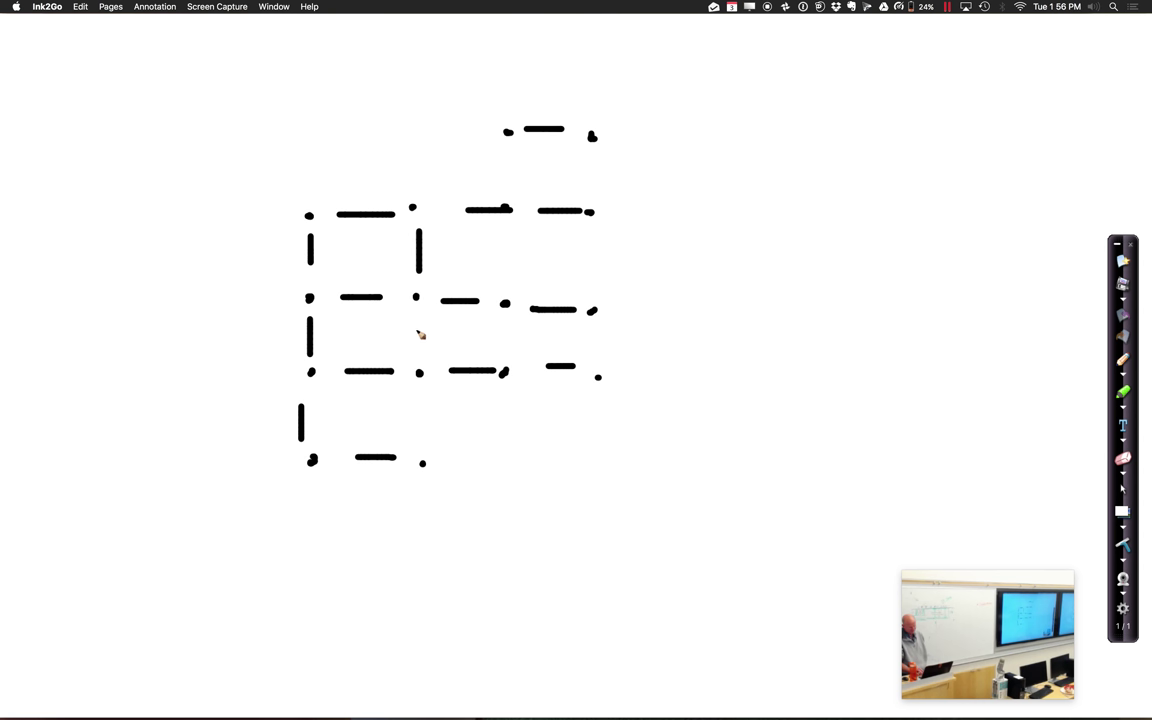
{"action": "left_click_drag", "start_coordinate": [417, 329], "coordinate": [416, 362]}
{"action": "left_click_drag", "start_coordinate": [422, 428], "coordinate": [422, 455]}
{"action": "left_click_drag", "start_coordinate": [503, 329], "coordinate": [503, 363]}
{"action": "left_click_drag", "start_coordinate": [503, 251], "coordinate": [503, 283]}
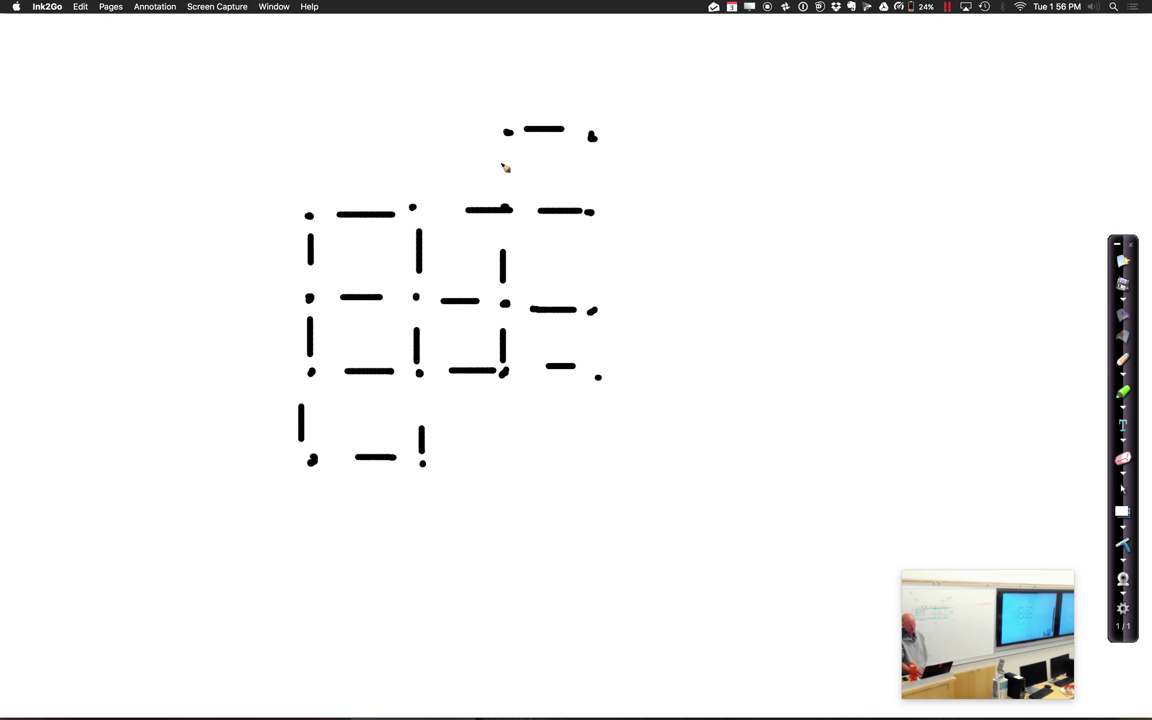
{"action": "left_click_drag", "start_coordinate": [501, 162], "coordinate": [501, 197]}
{"action": "left_click_drag", "start_coordinate": [591, 150], "coordinate": [591, 188]}
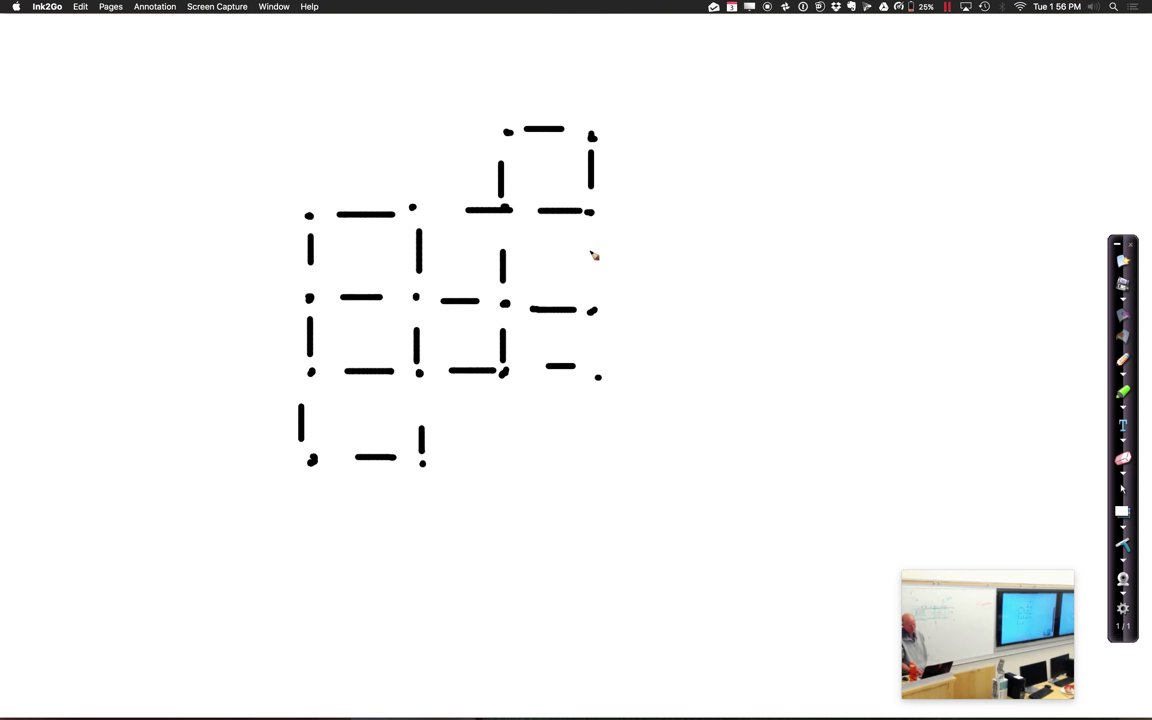
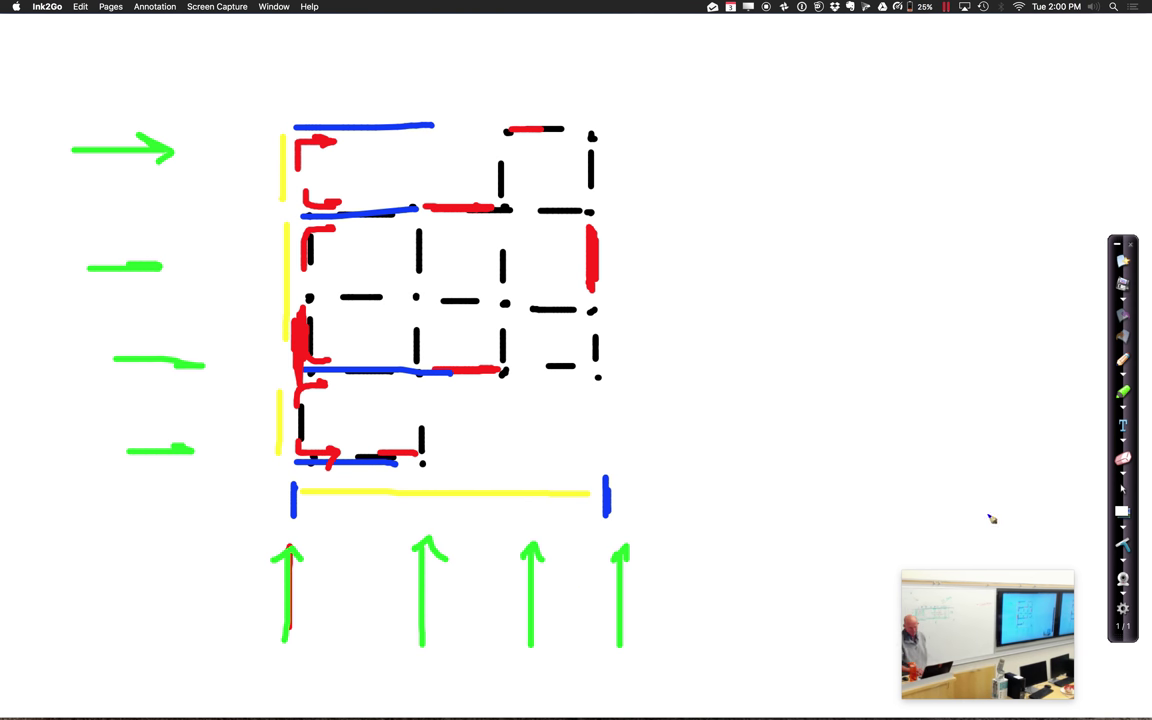
Switch the pen to red and outline a small rectangle inside the middle bay of the plan sketch
{"action": "left_click", "coordinate": [1125, 377]}
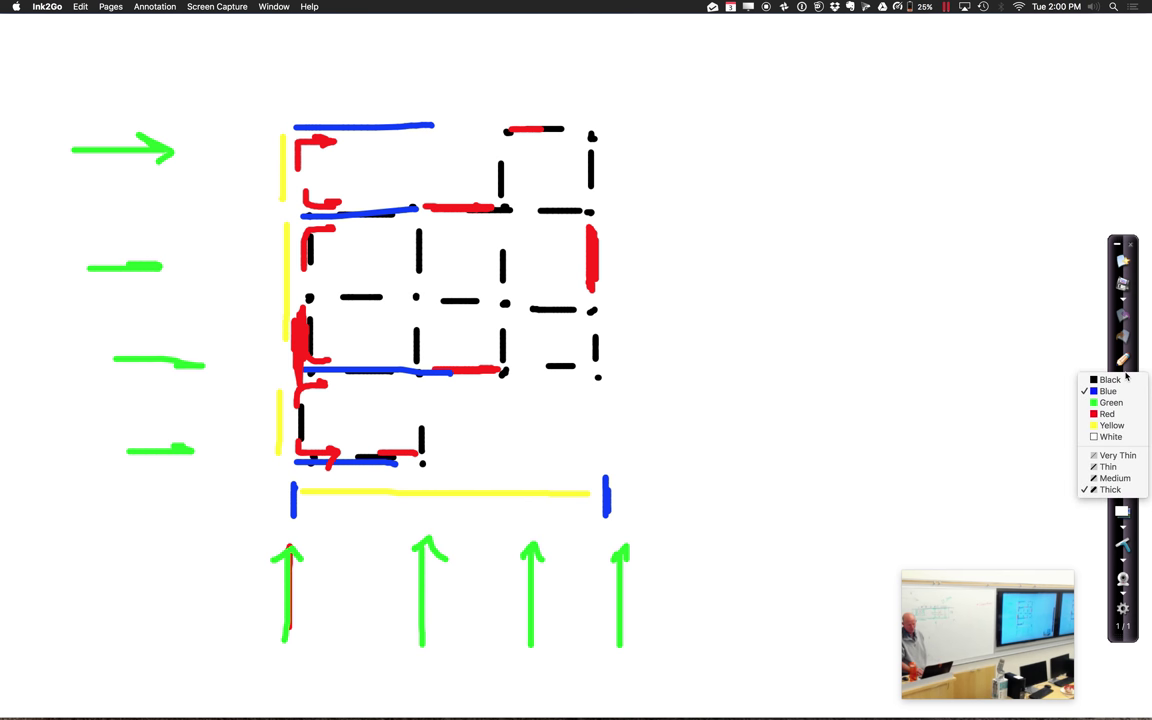
{"action": "left_click", "coordinate": [1106, 415]}
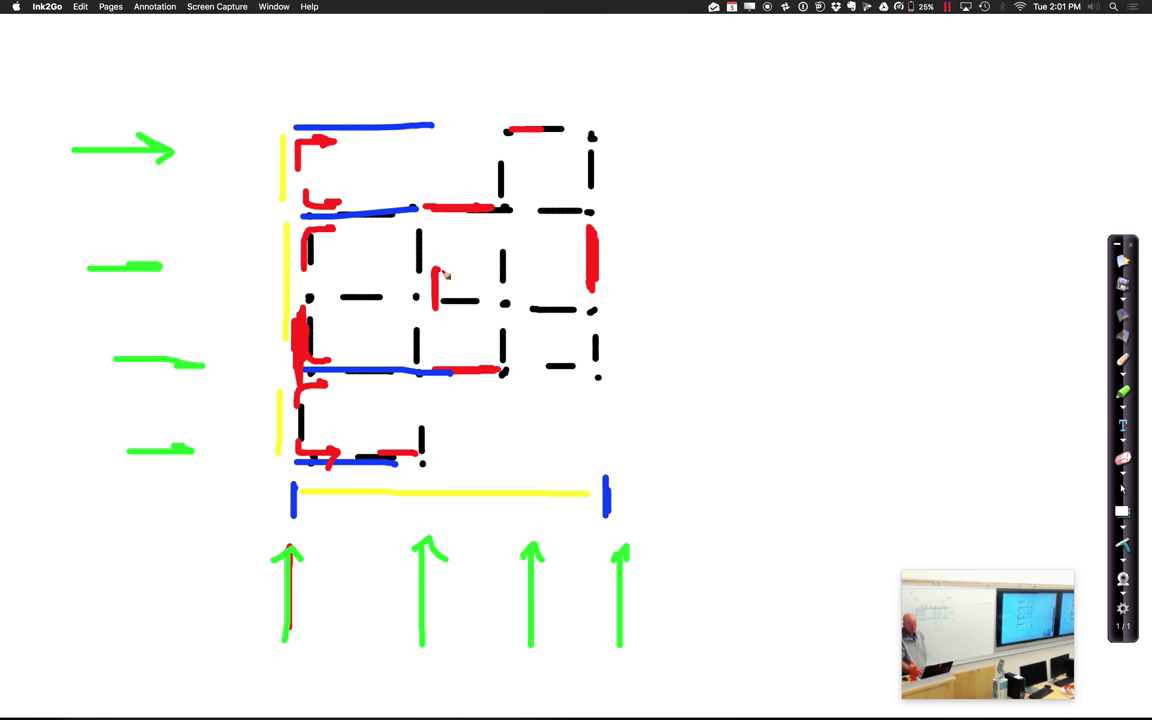
{"action": "left_click_drag", "start_coordinate": [444, 275], "coordinate": [498, 277]}
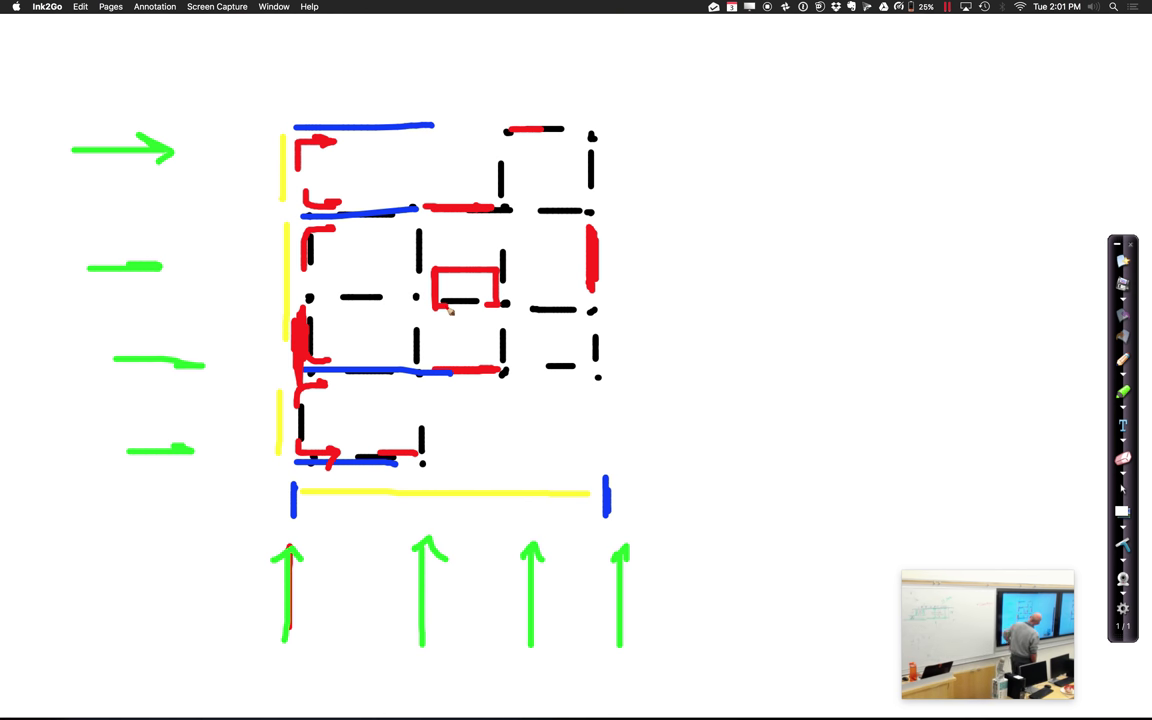
Wipe the whiteboard sketch, return to the Revit model, and clear the red and green load annotations
{"action": "left_click", "coordinate": [1124, 545]}
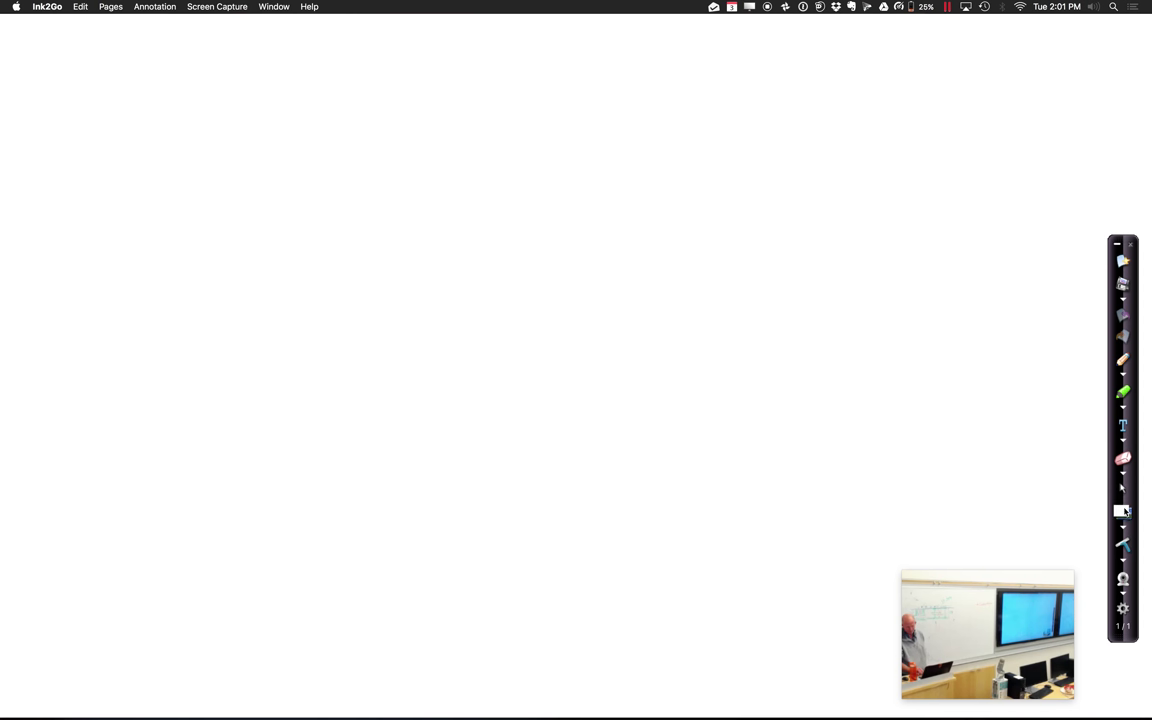
{"action": "left_click", "coordinate": [1122, 513]}
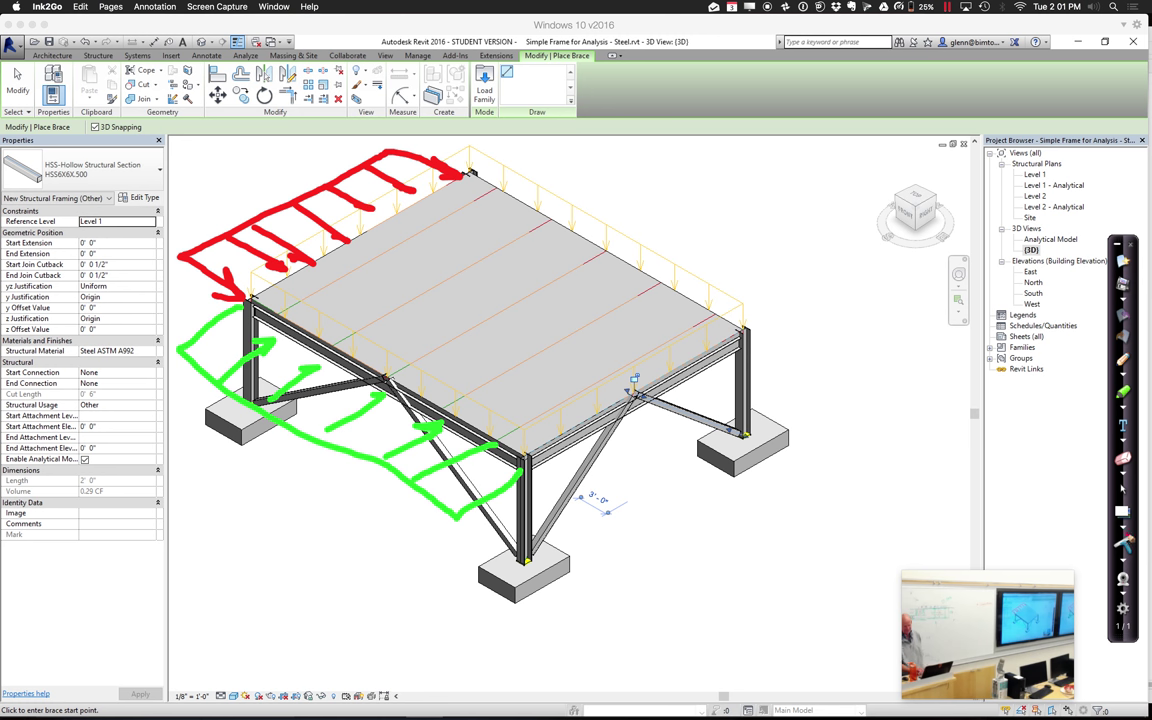
{"action": "key", "text": "super+shift+c"}
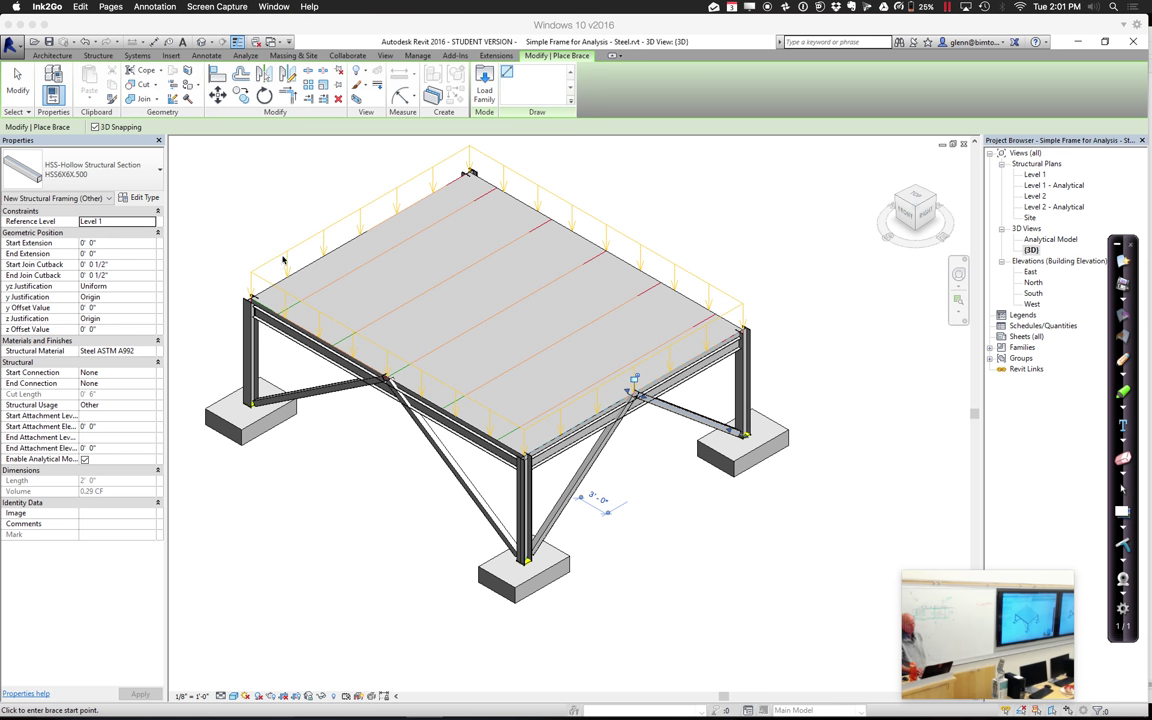
End brace placement and delete the two HSS6X6X.500 braces in the side bay, keeping the front bay's pair
{"action": "left_click", "coordinate": [20, 86]}
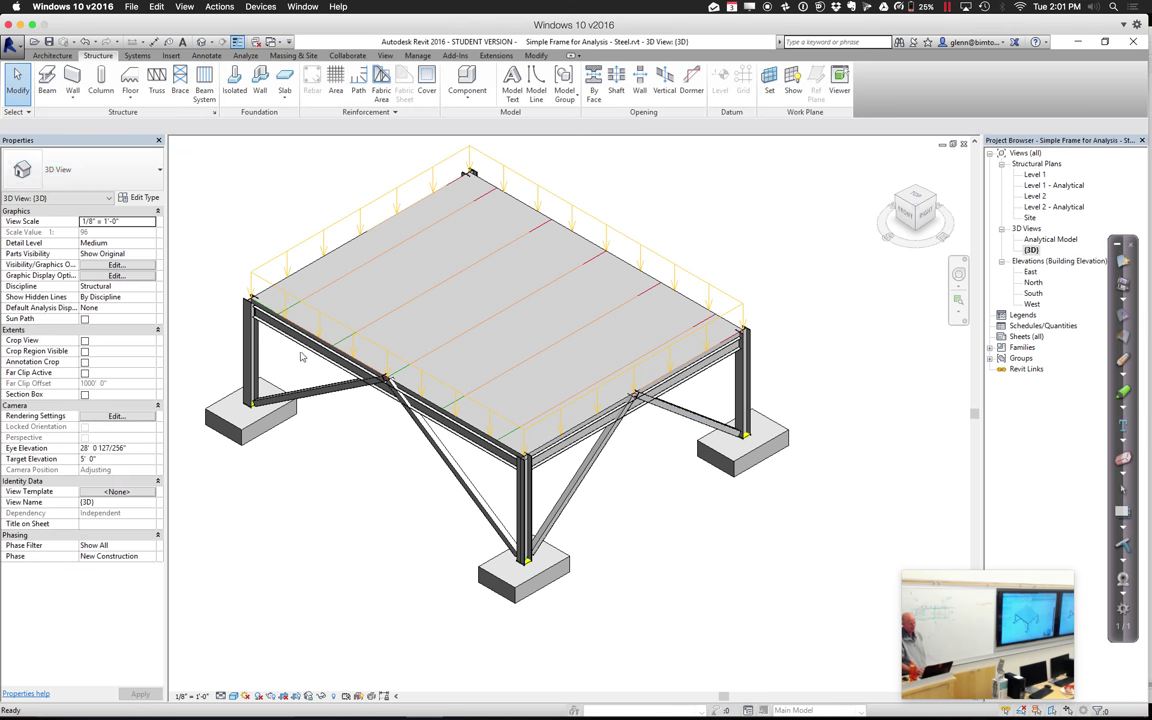
{"action": "left_click", "coordinate": [583, 470]}
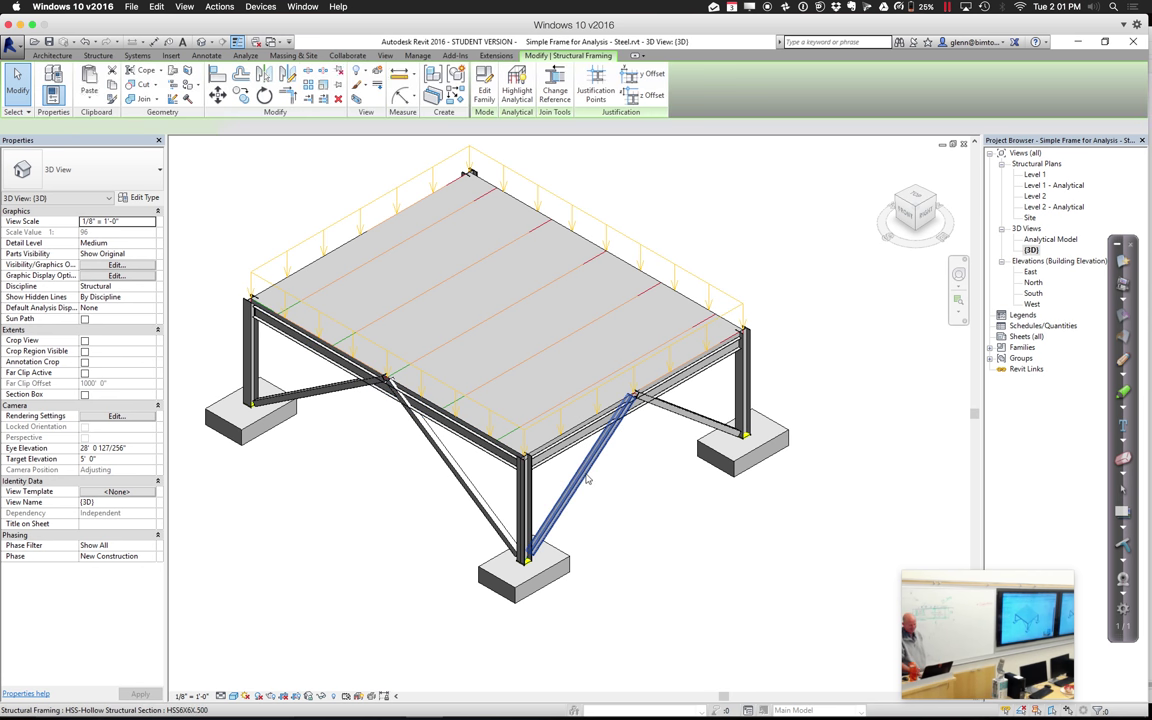
{"action": "key", "text": "Delete"}
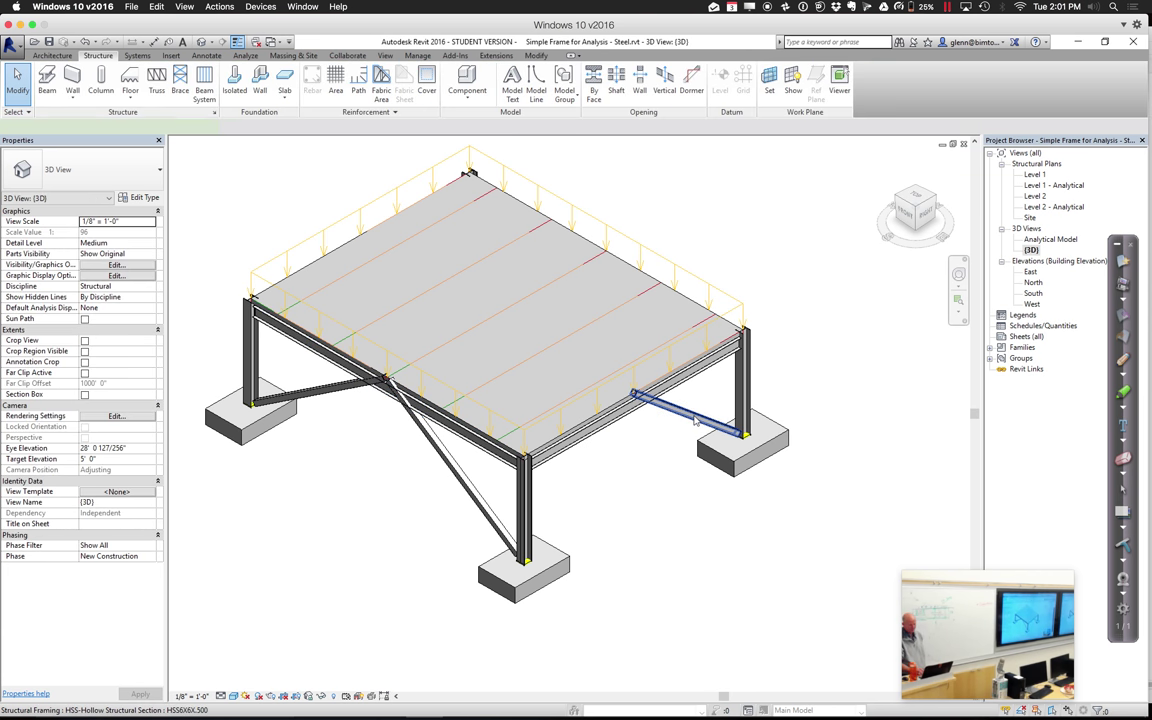
{"action": "left_click", "coordinate": [695, 420]}
{"action": "key", "text": "Delete"}
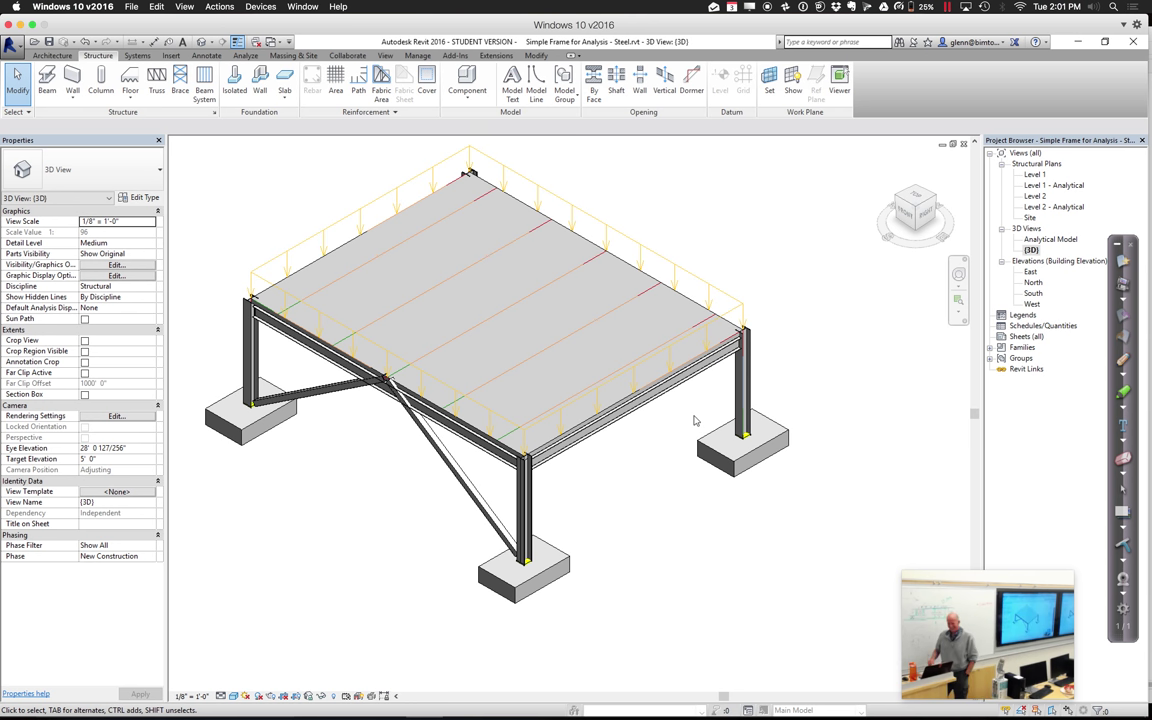
In the Level 1 plan, draw a Generic - 8" structural wall along grid B from the column at grid 1 to the column at grid 2
{"action": "double_click", "coordinate": [1036, 174]}
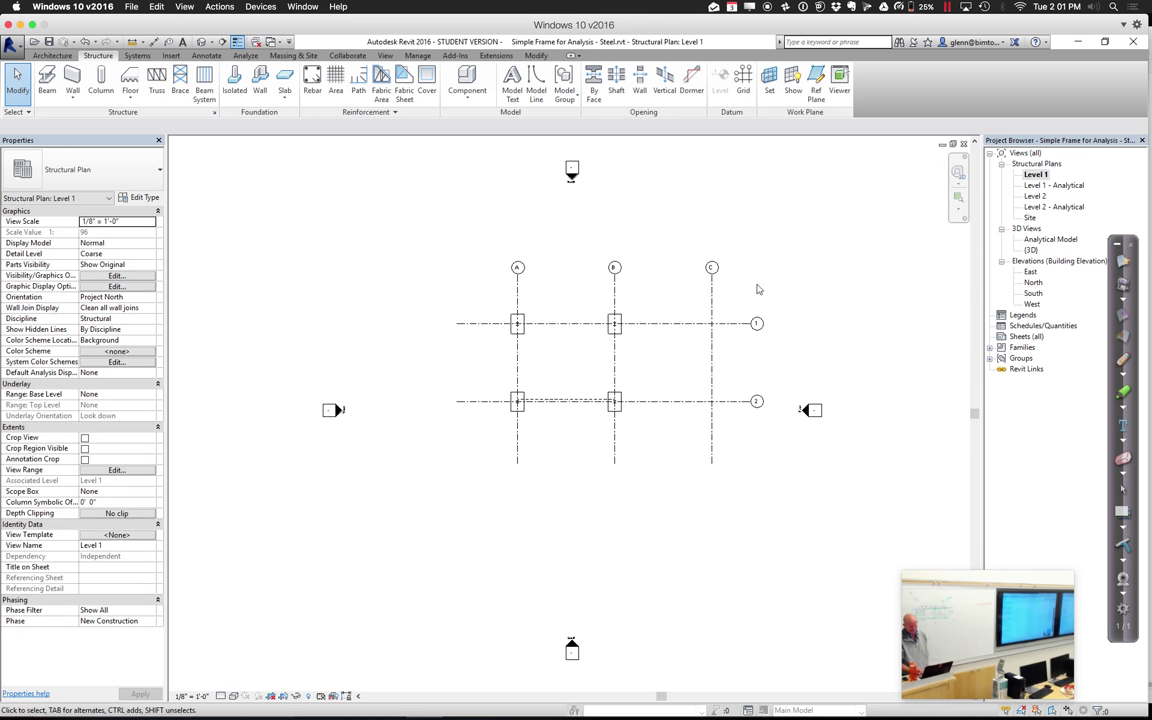
{"action": "key", "text": "z"}
{"action": "key", "text": "r"}
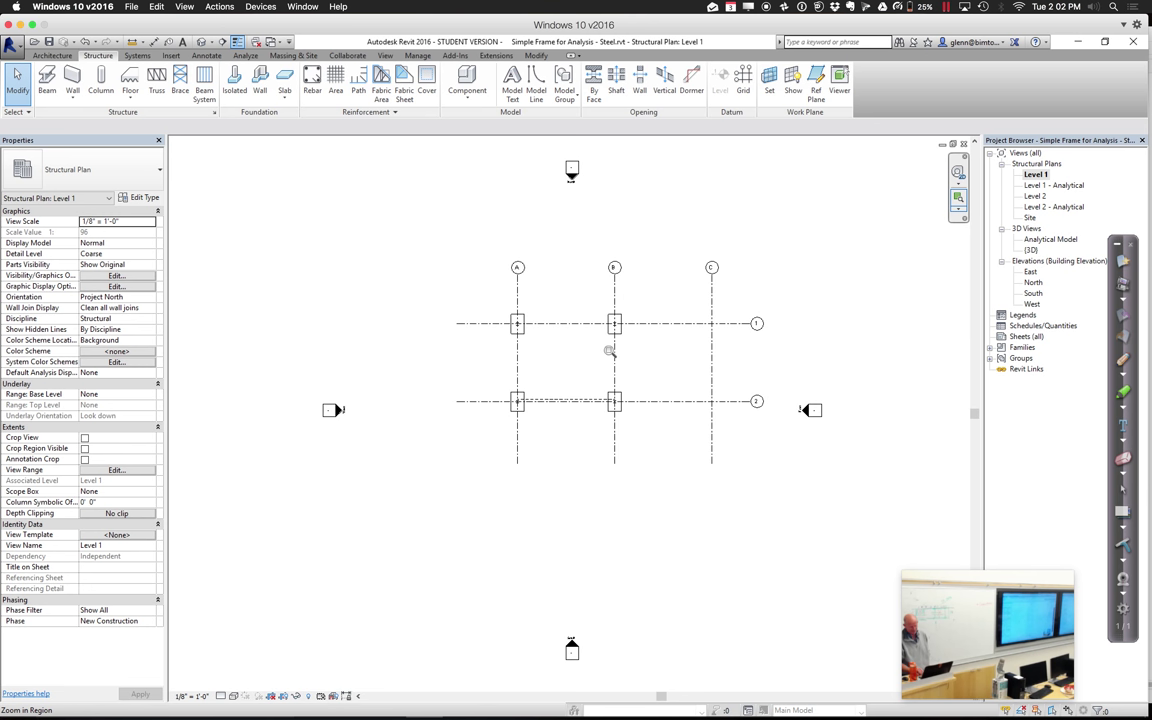
{"action": "left_click_drag", "start_coordinate": [584, 326], "coordinate": [648, 426]}
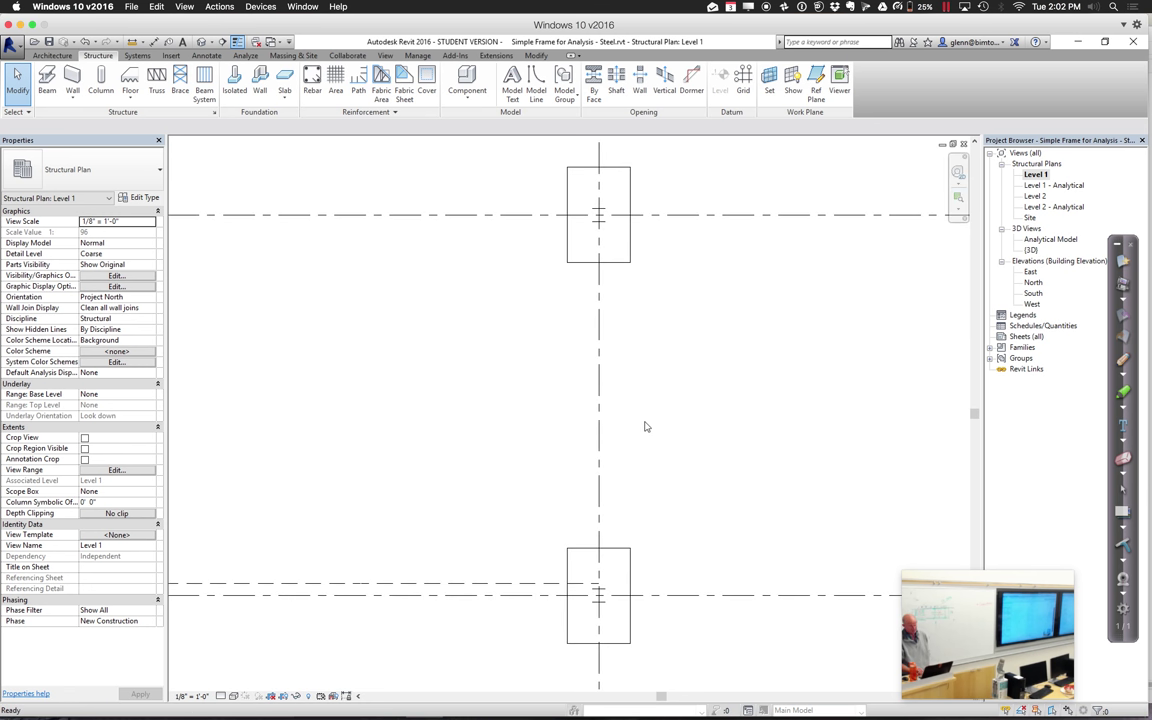
{"action": "left_click", "coordinate": [72, 98]}
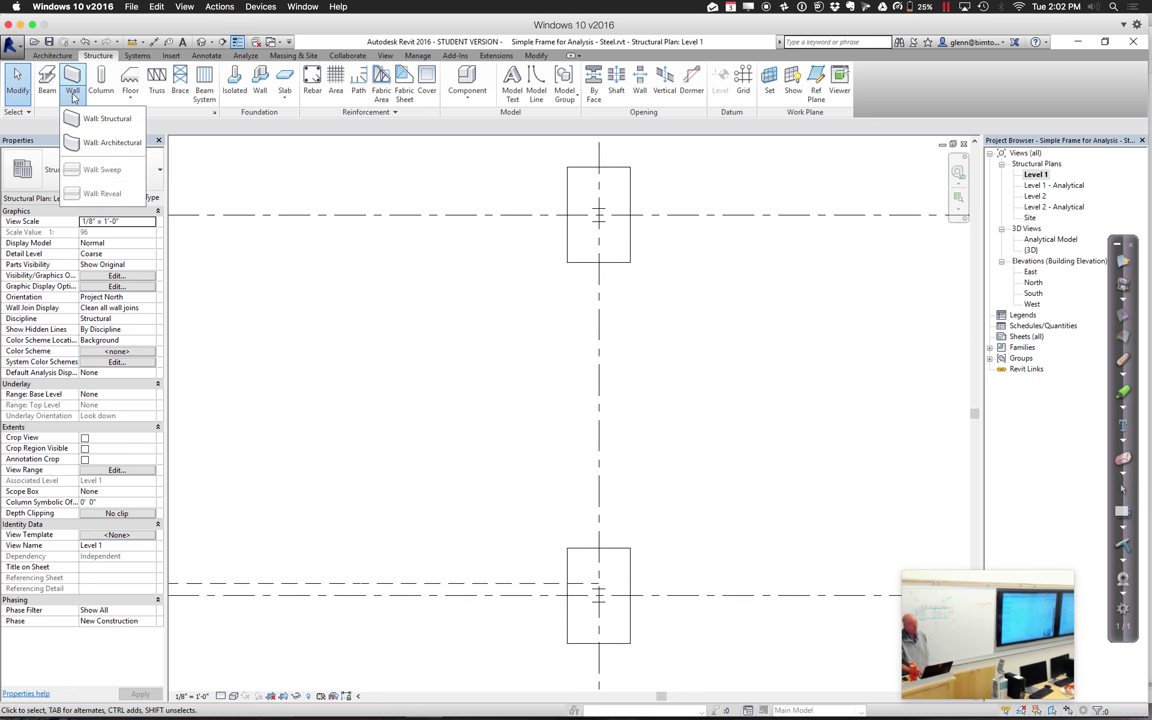
{"action": "left_click", "coordinate": [75, 119]}
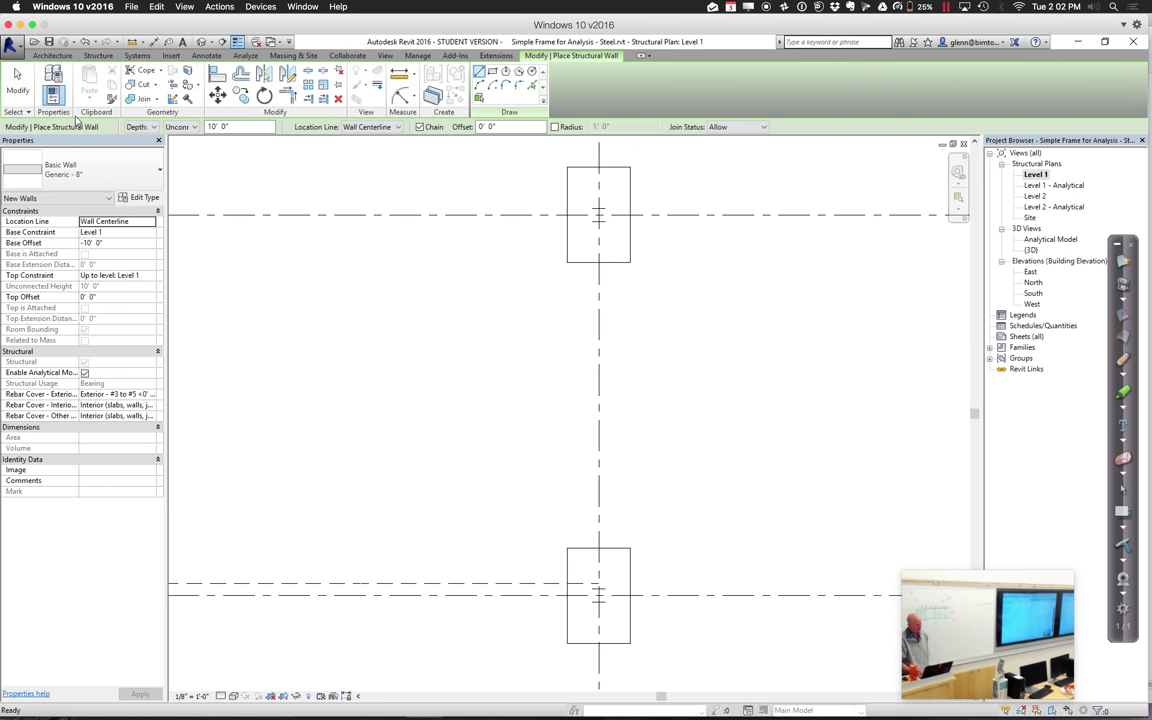
{"action": "left_click", "coordinate": [84, 371]}
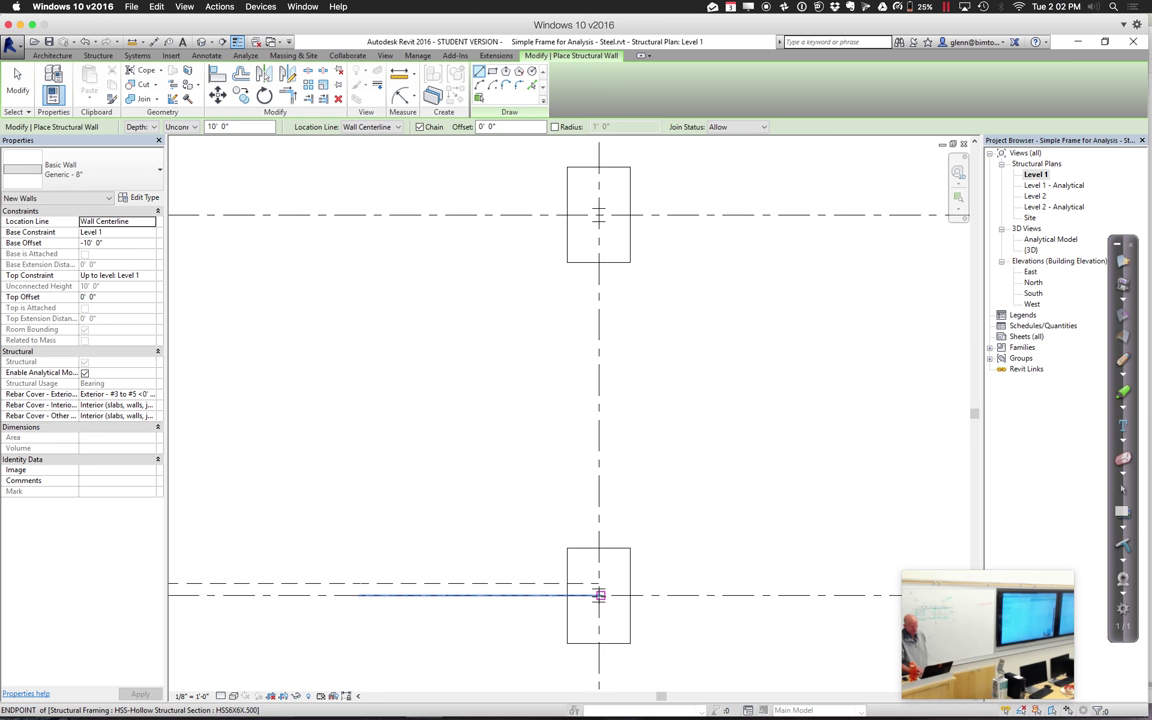
{"action": "left_click", "coordinate": [598, 215]}
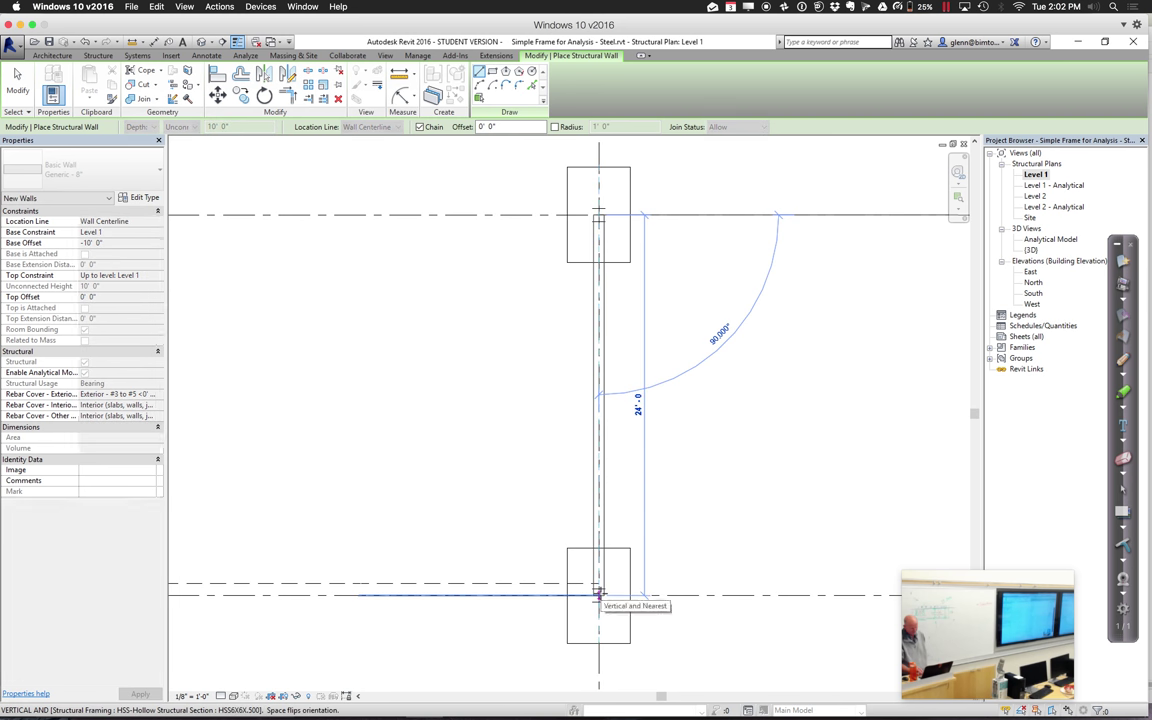
{"action": "left_click", "coordinate": [599, 594]}
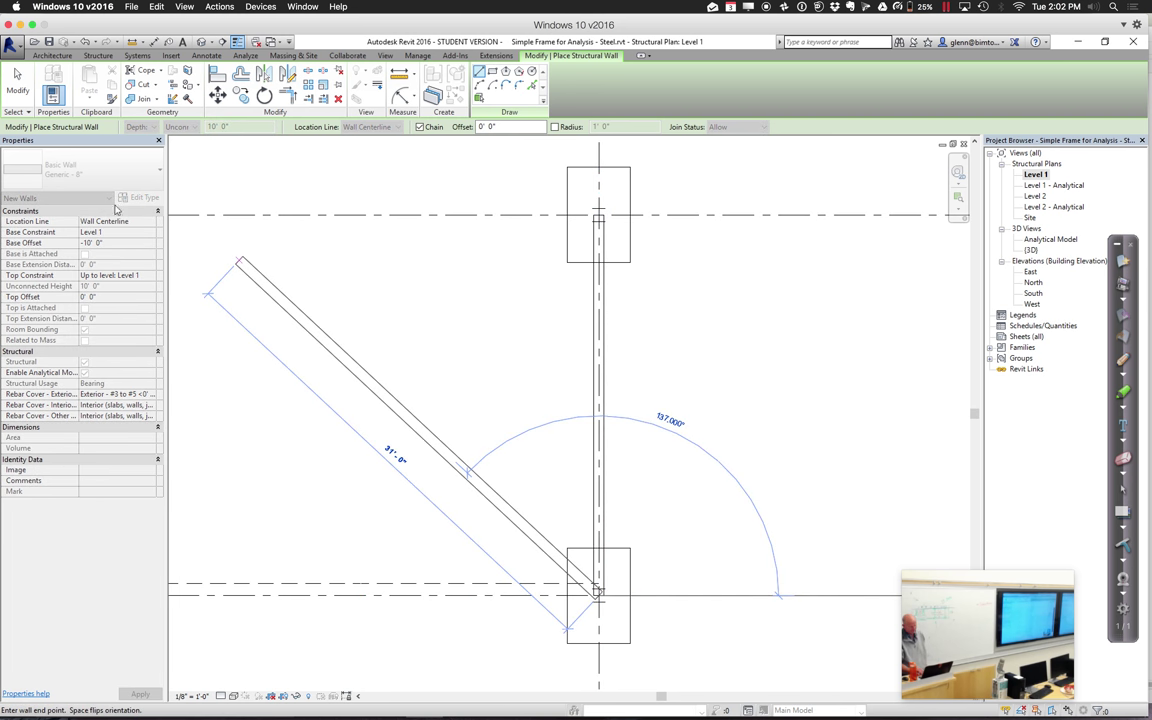
{"action": "left_click", "coordinate": [18, 92]}
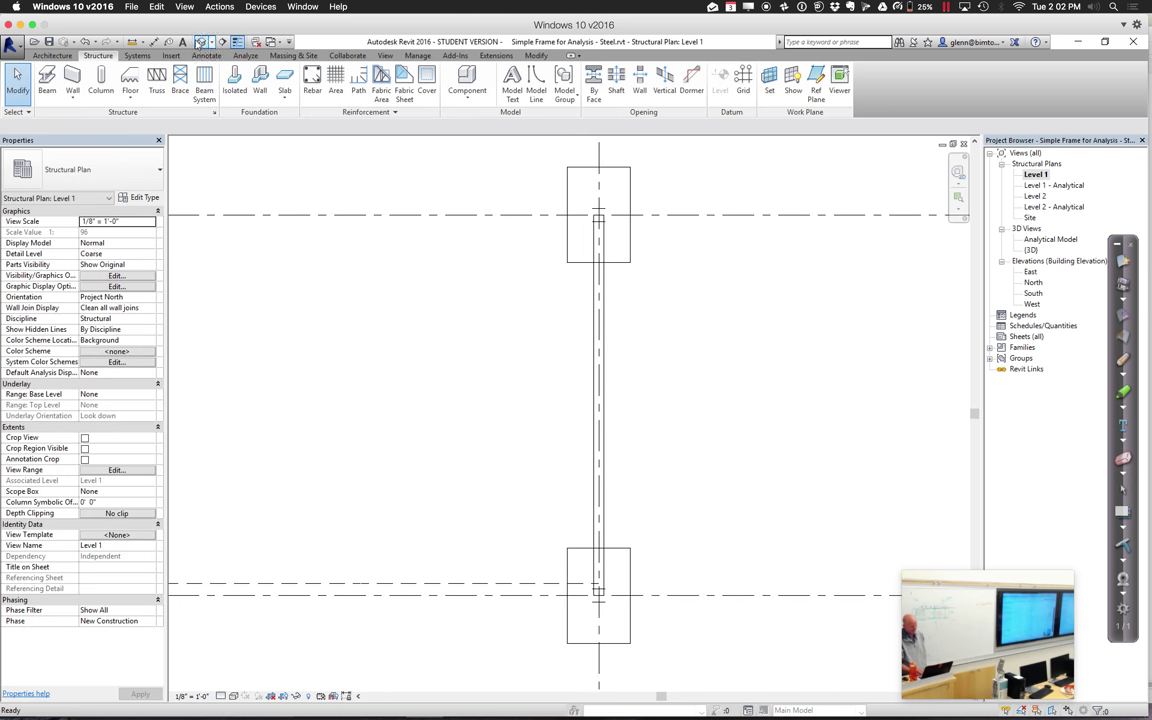
In the default 3D view, set the new wall's top constraint to Level 2 and its base offset to 0
{"action": "left_click", "coordinate": [201, 42]}
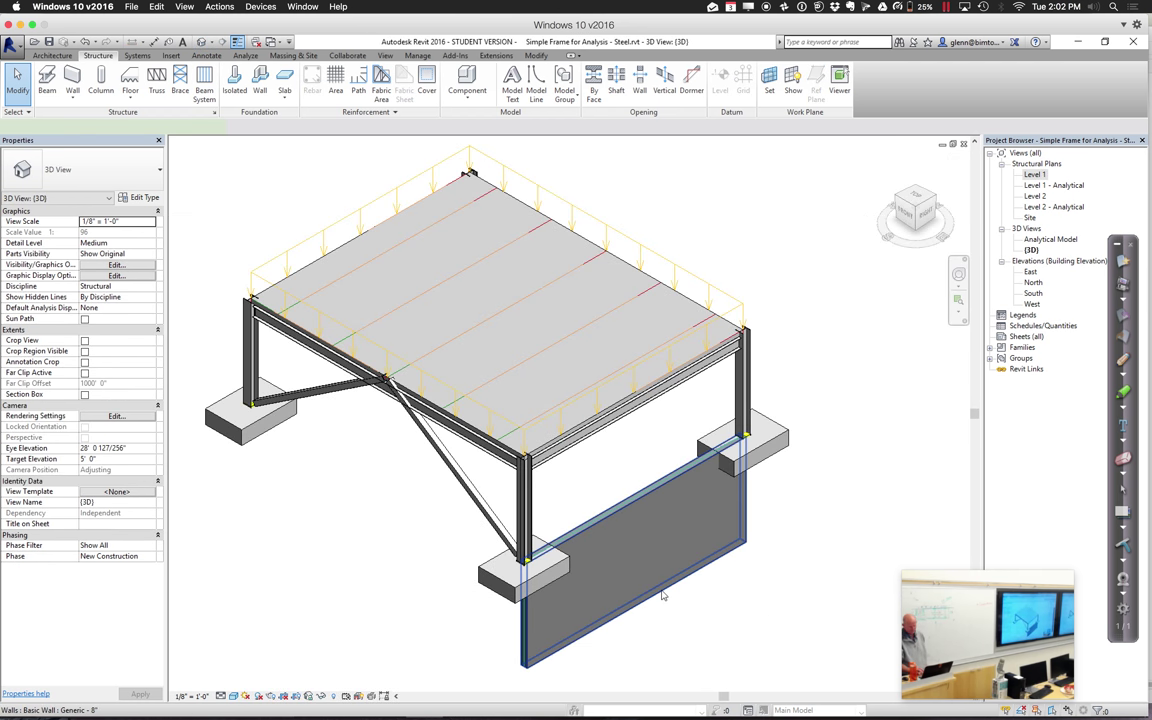
{"action": "left_click", "coordinate": [662, 596]}
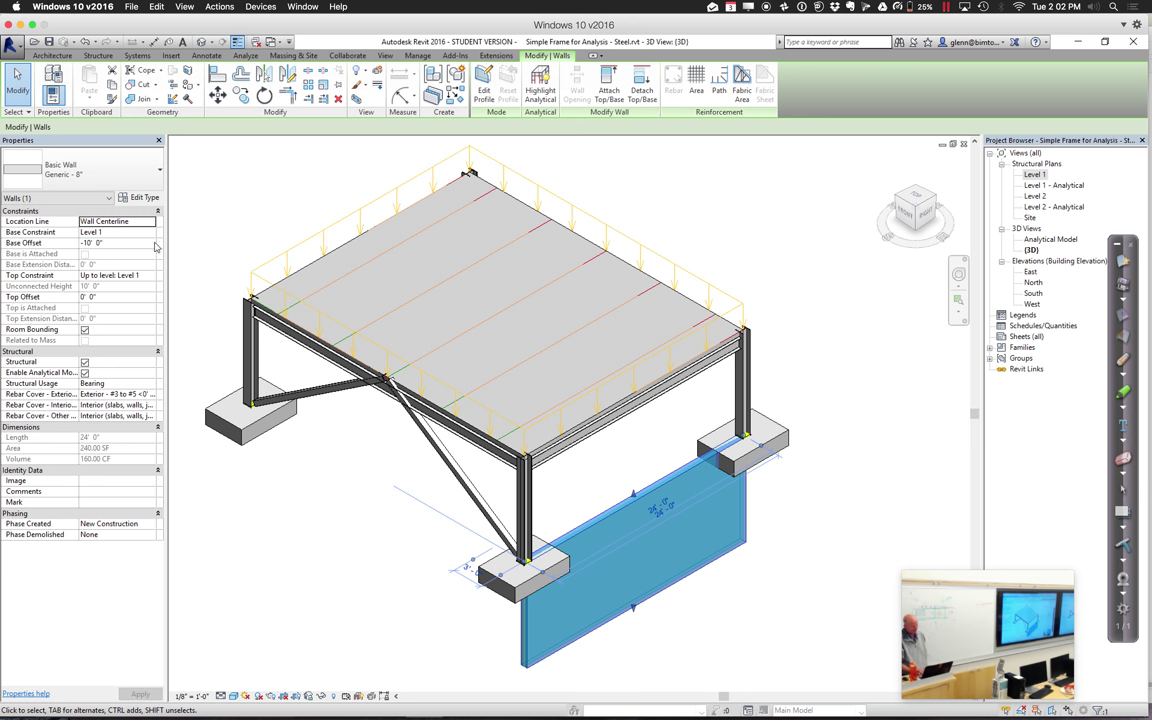
{"action": "left_click", "coordinate": [149, 275]}
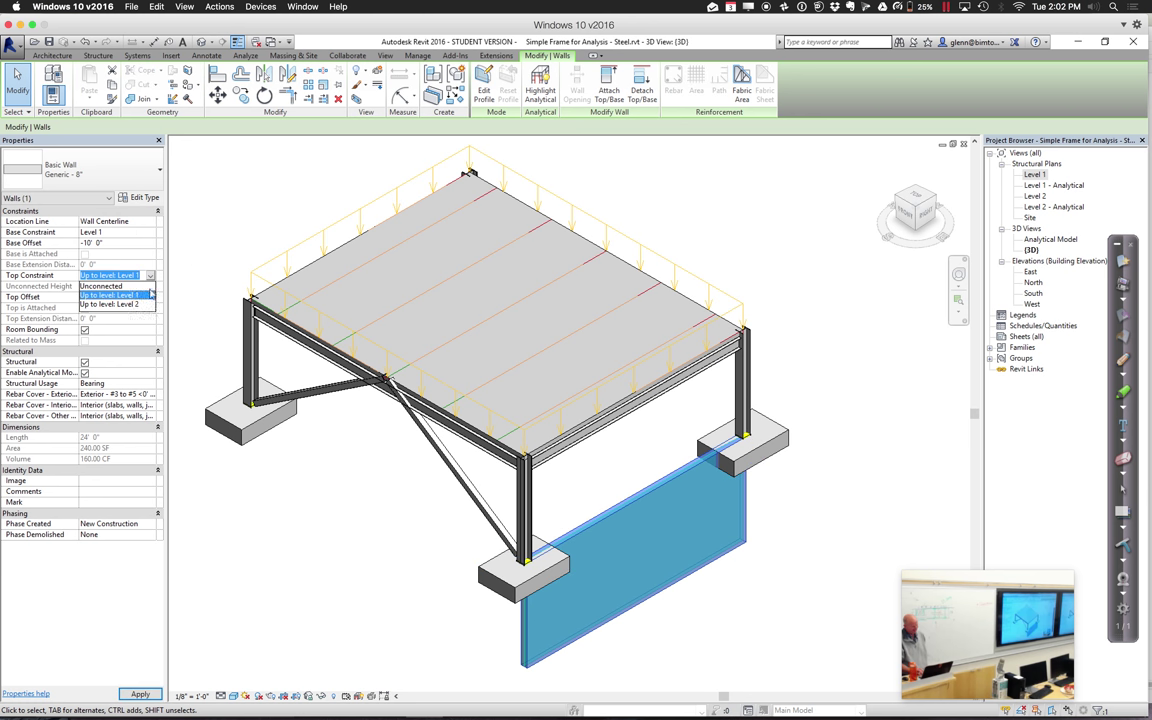
{"action": "left_click", "coordinate": [147, 304]}
{"action": "left_click", "coordinate": [149, 232]}
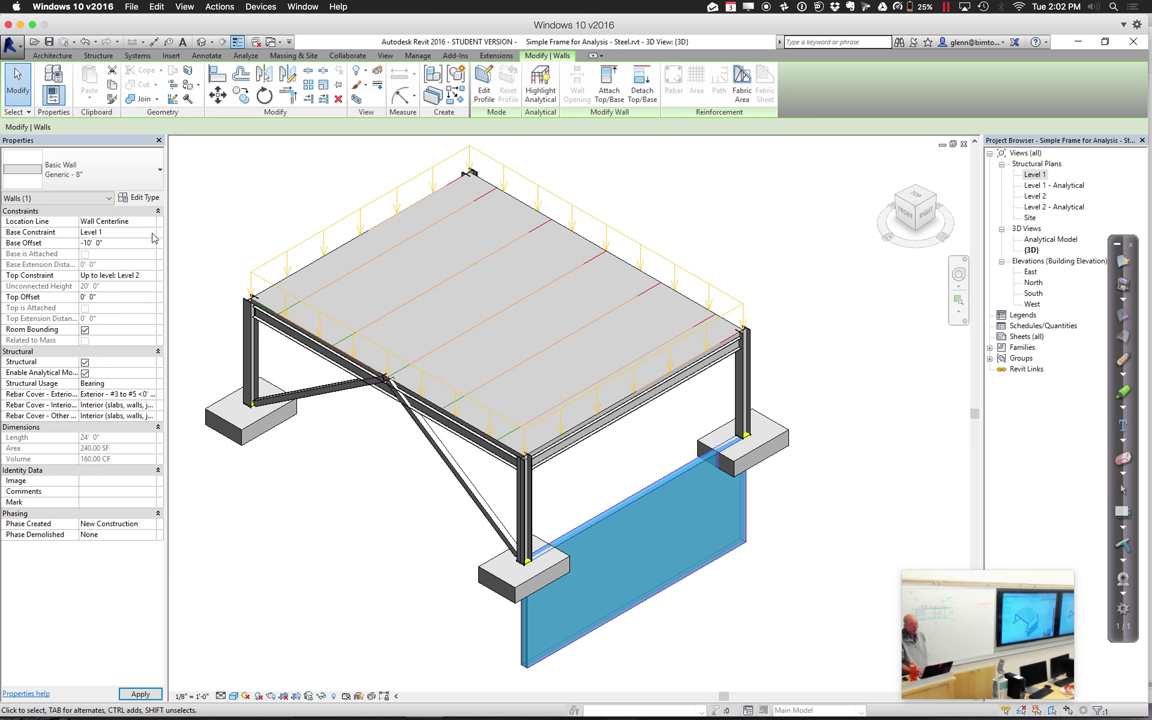
{"action": "left_click", "coordinate": [149, 242]}
{"action": "left_click", "coordinate": [131, 243]}
{"action": "type", "text": "0"}
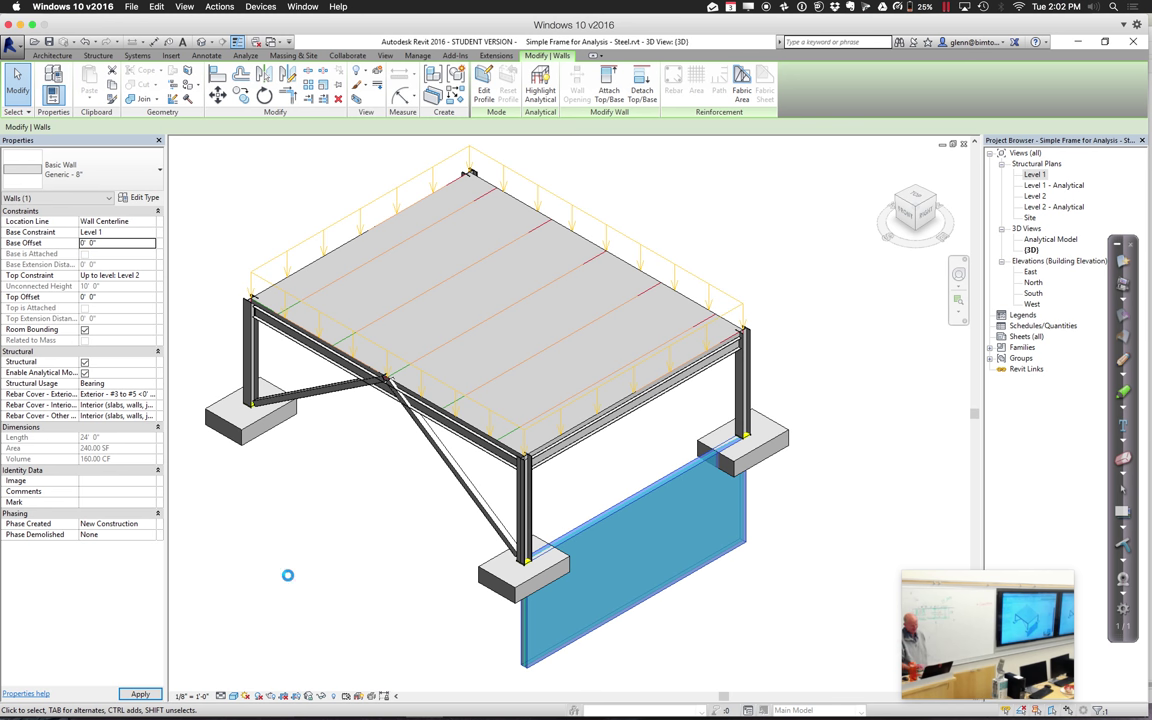
{"action": "left_click", "coordinate": [287, 575]}
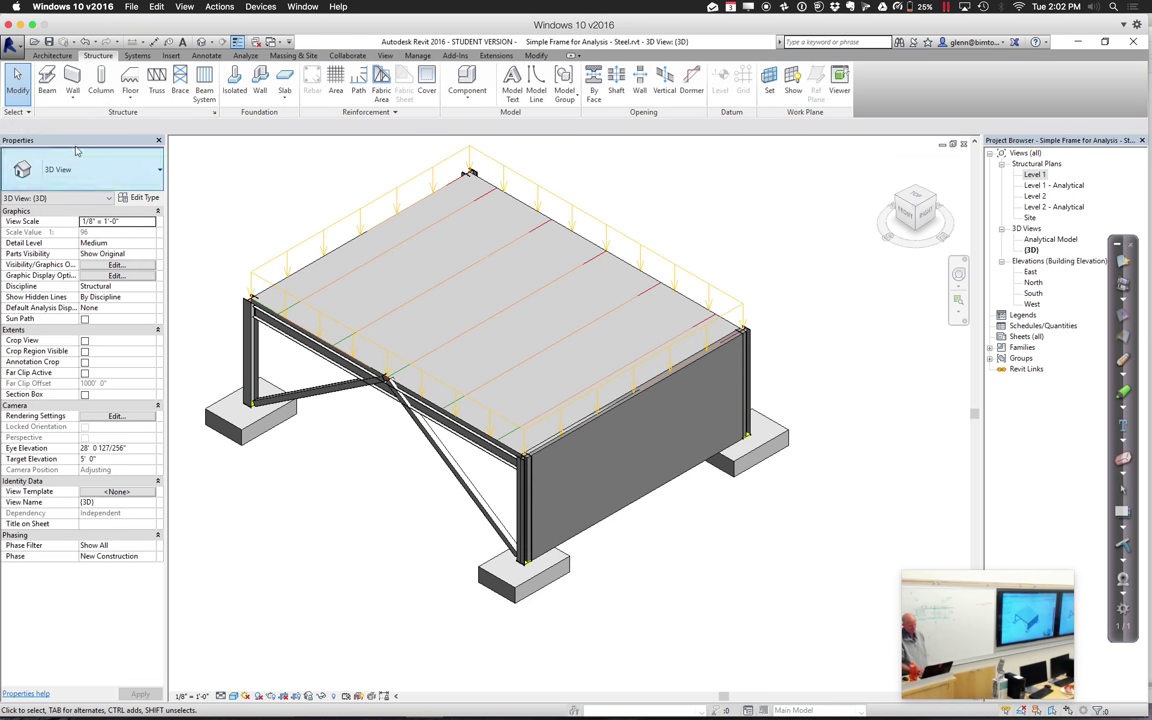
Select the structural wall between the columns and review its Structural Usage options
{"action": "left_click", "coordinate": [18, 88]}
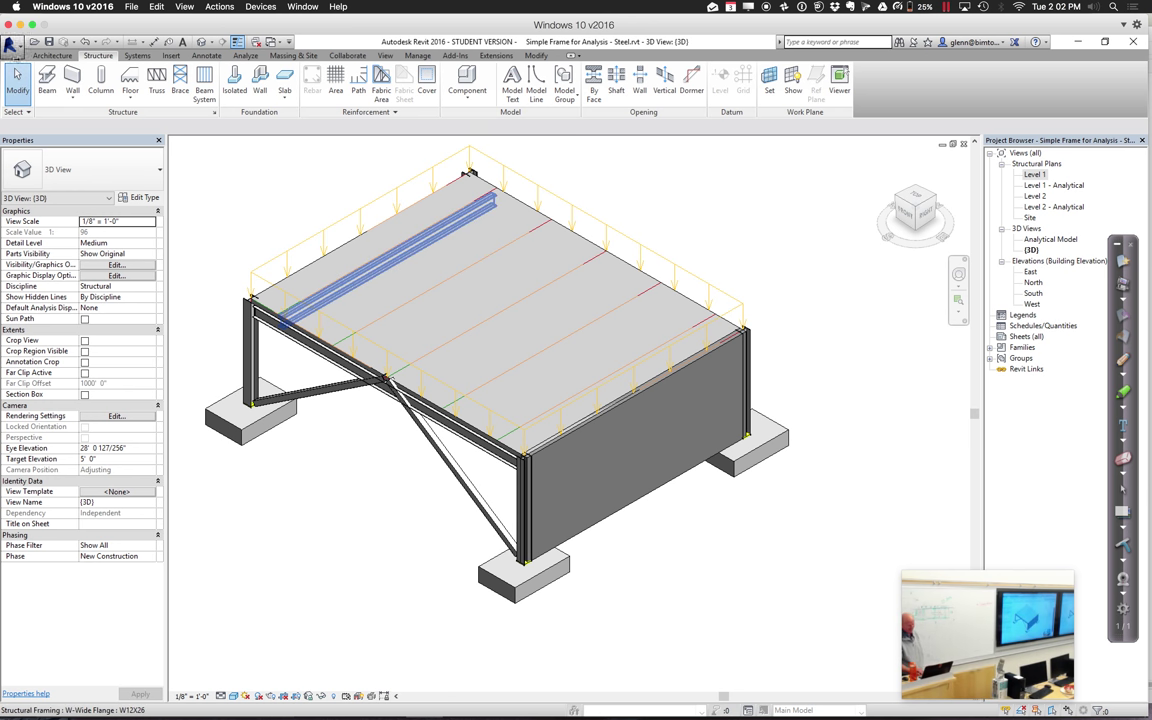
{"action": "left_click", "coordinate": [629, 508]}
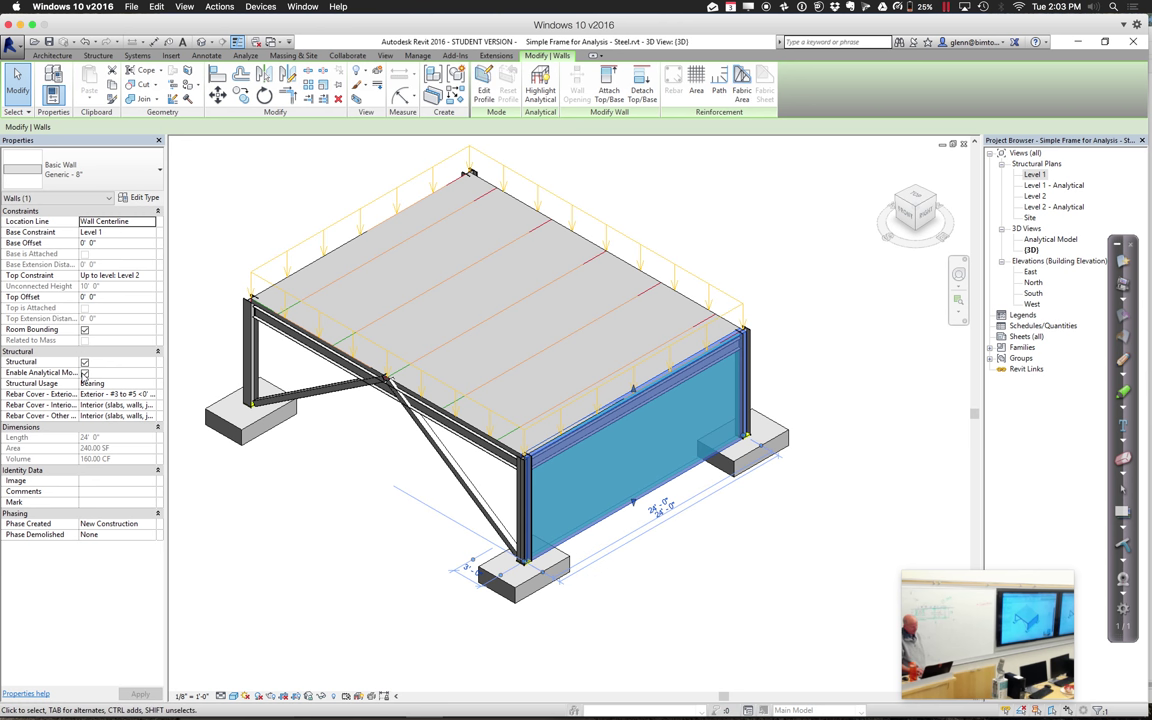
{"action": "left_click", "coordinate": [151, 386]}
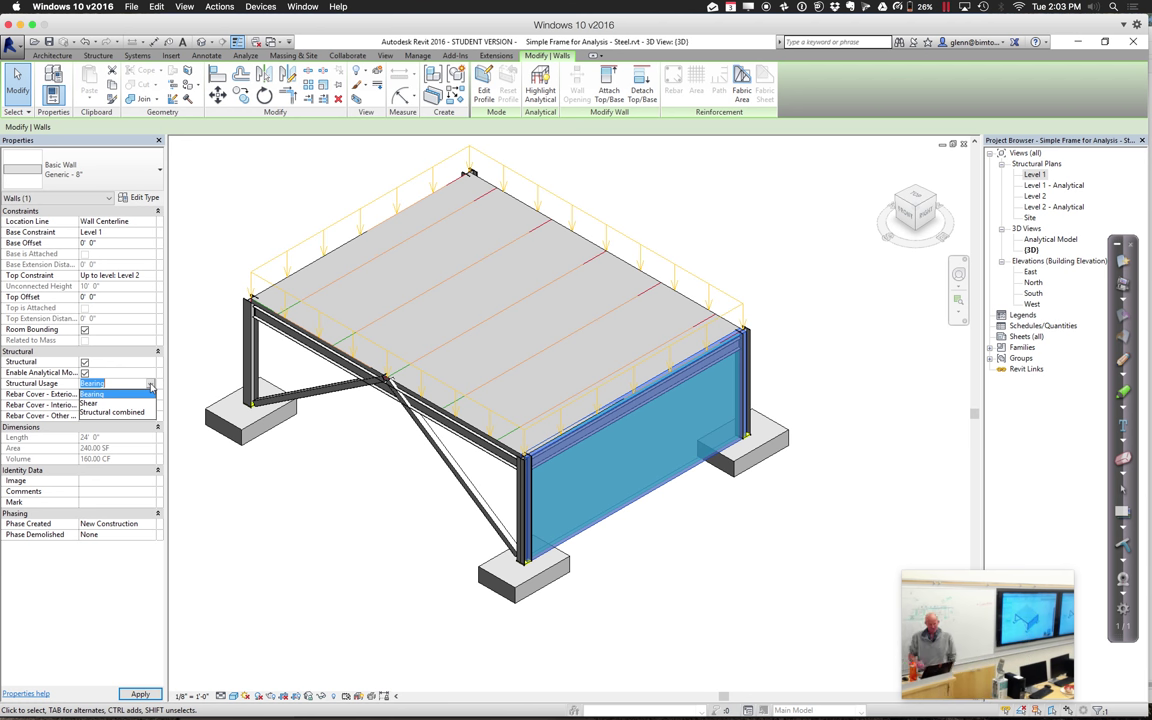
{"action": "left_click", "coordinate": [265, 517]}
Draw a Generic - 8" architectural wall about 18'-6" long, standing free in front of the braced bay
{"action": "left_click", "coordinate": [52, 55]}
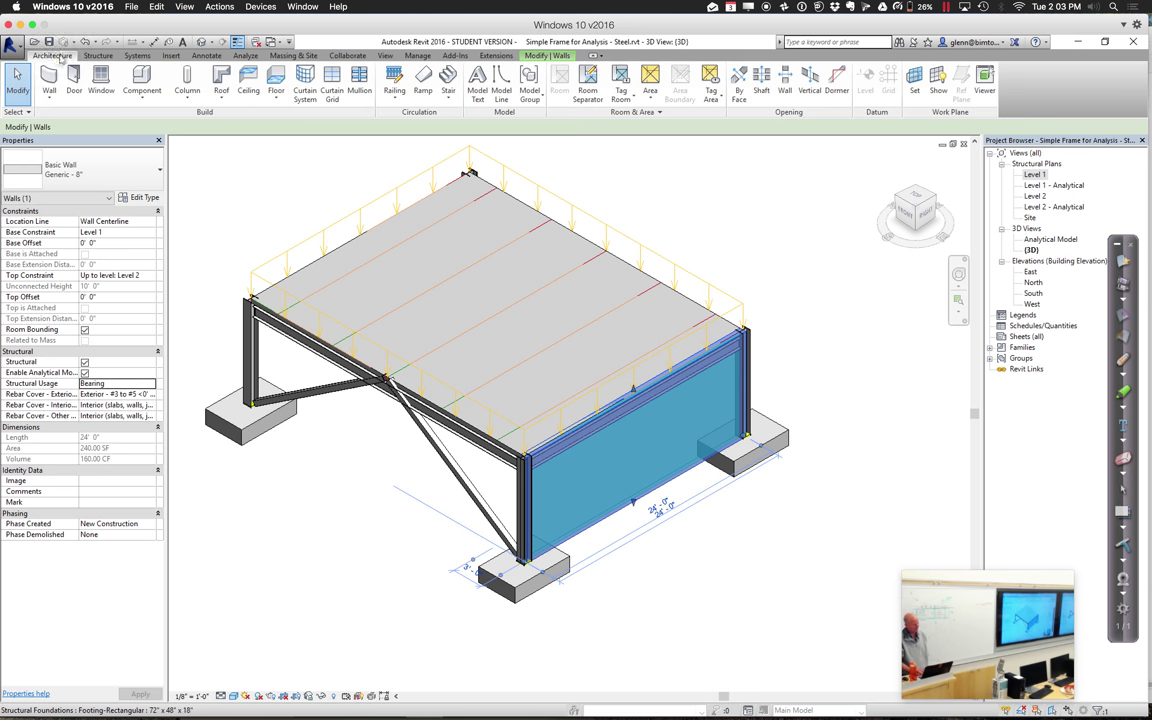
{"action": "left_click", "coordinate": [49, 92]}
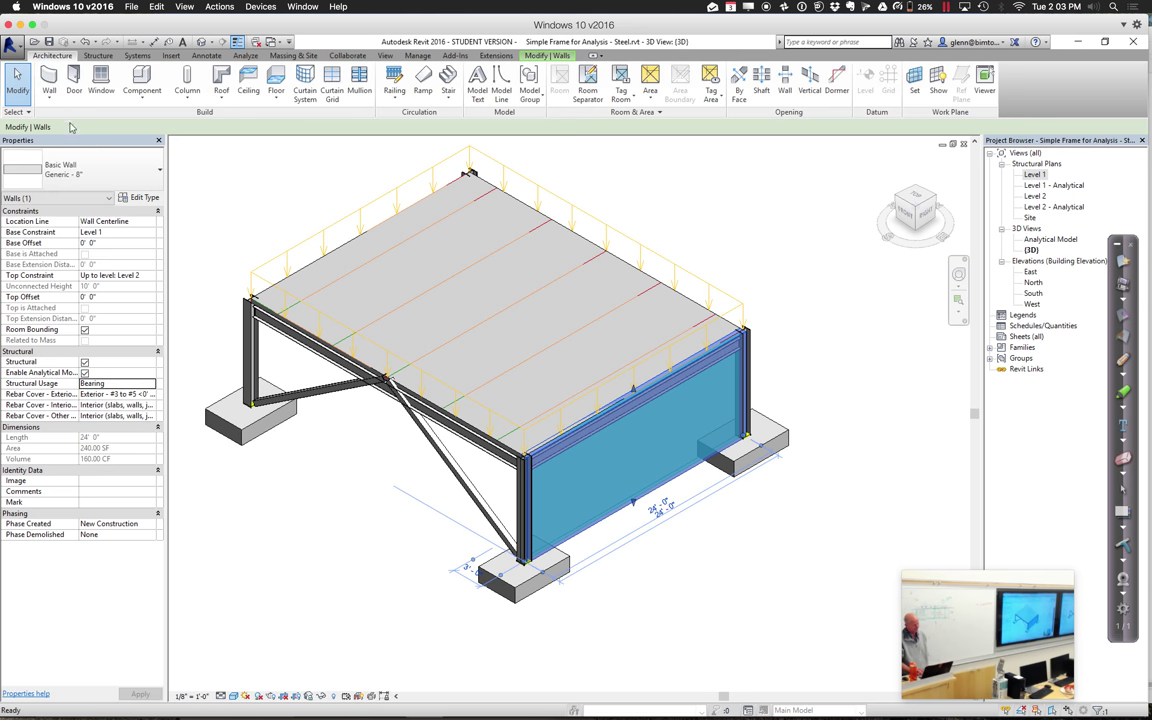
{"action": "left_click", "coordinate": [234, 490]}
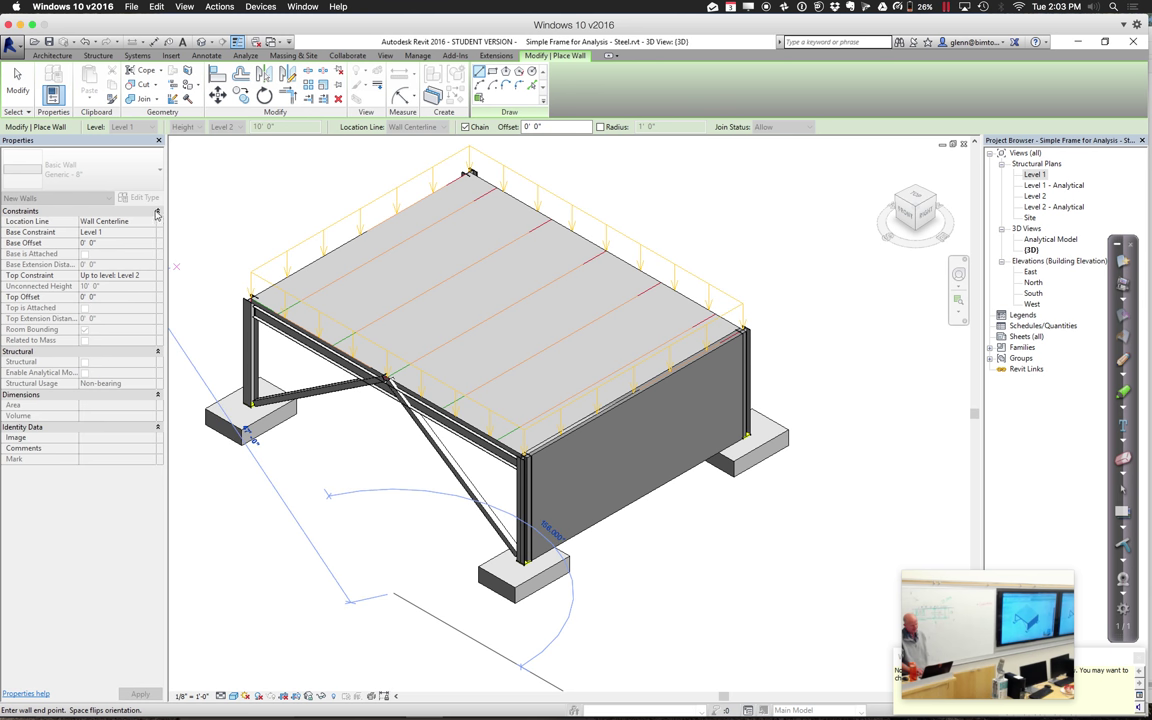
{"action": "left_click", "coordinate": [18, 88]}
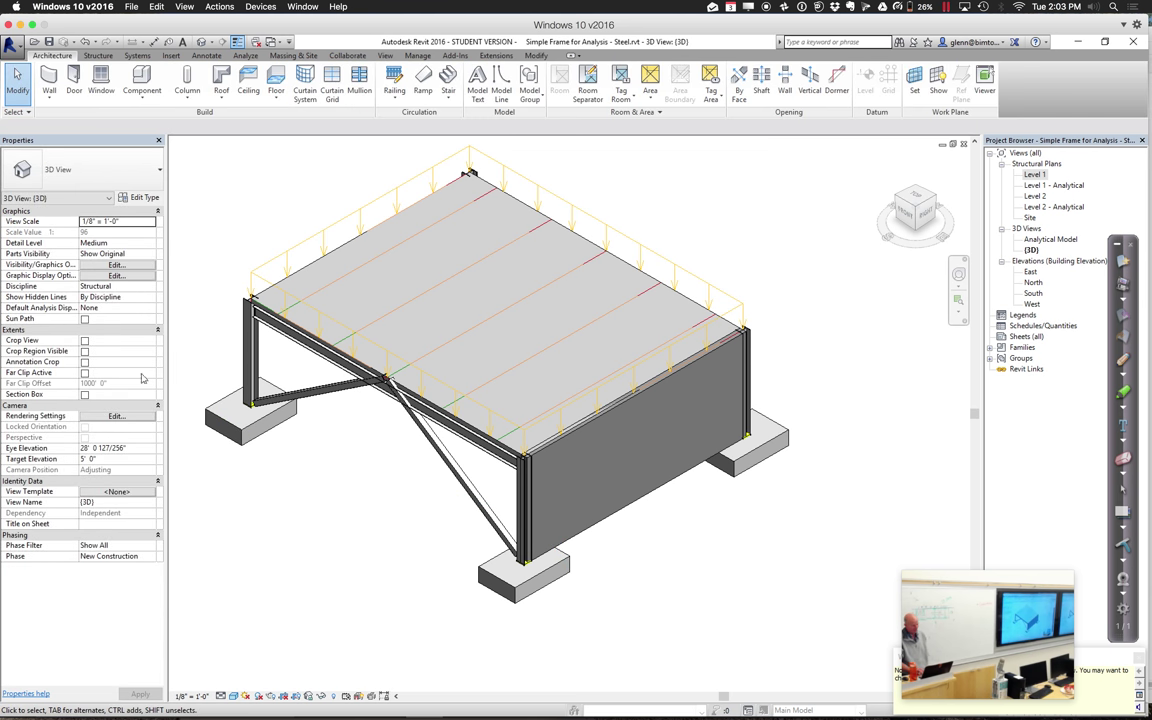
Set the 3D view's discipline to Coordination
{"action": "left_click", "coordinate": [151, 287]}
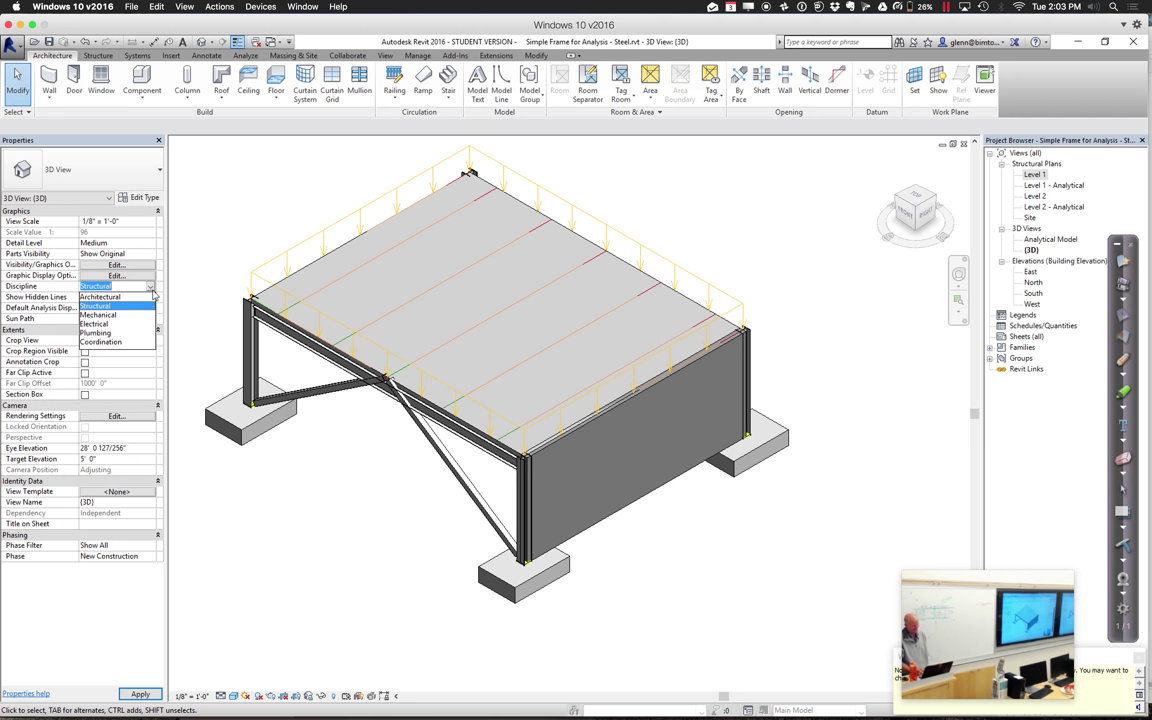
{"action": "left_click", "coordinate": [134, 343]}
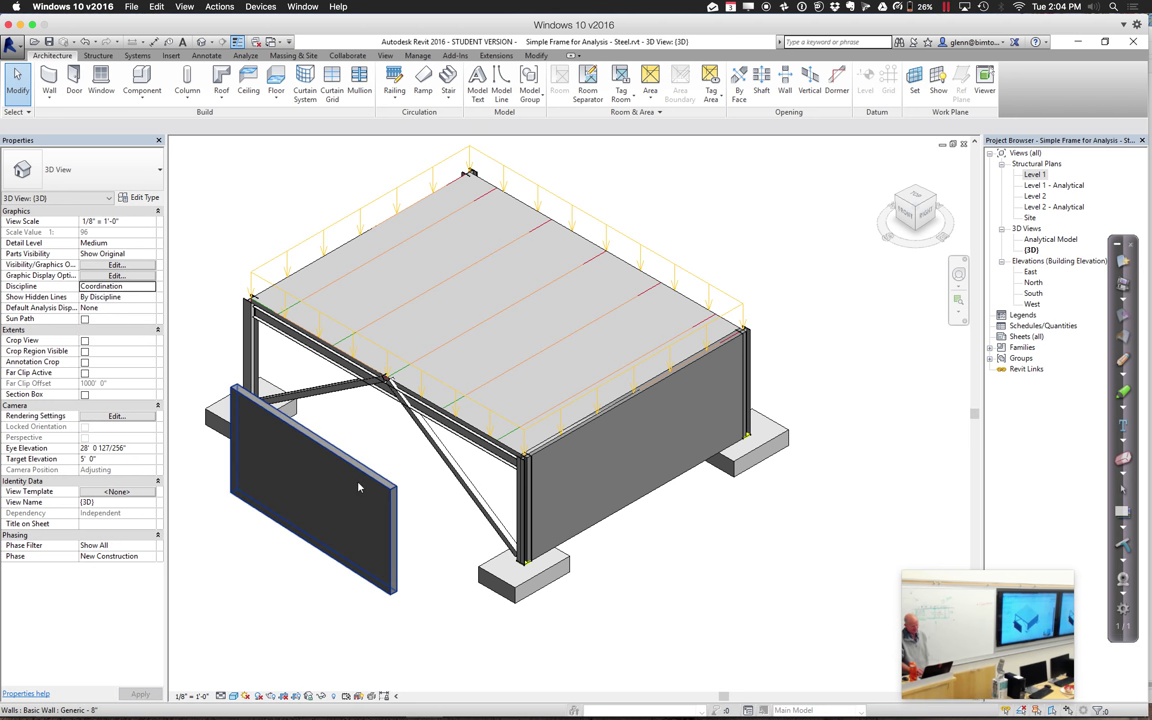
Turn the freestanding wall's Structural property on and back off, and delete that wall
{"action": "left_click", "coordinate": [321, 432]}
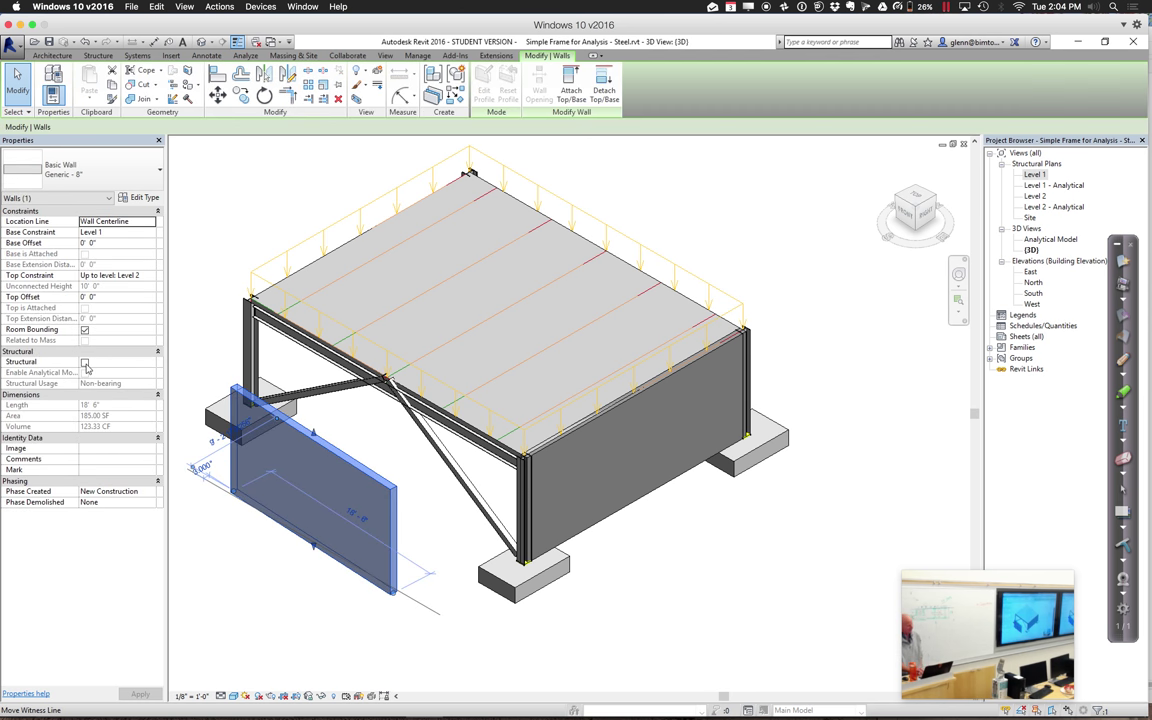
{"action": "left_click", "coordinate": [84, 362]}
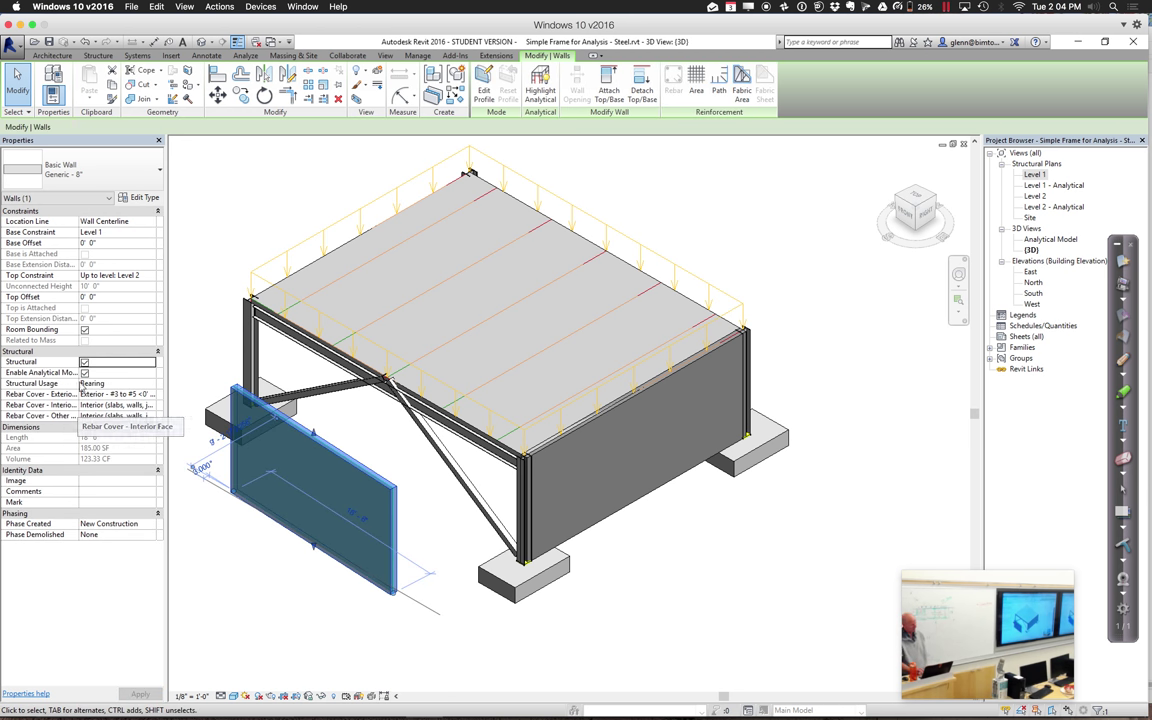
{"action": "left_click", "coordinate": [84, 363]}
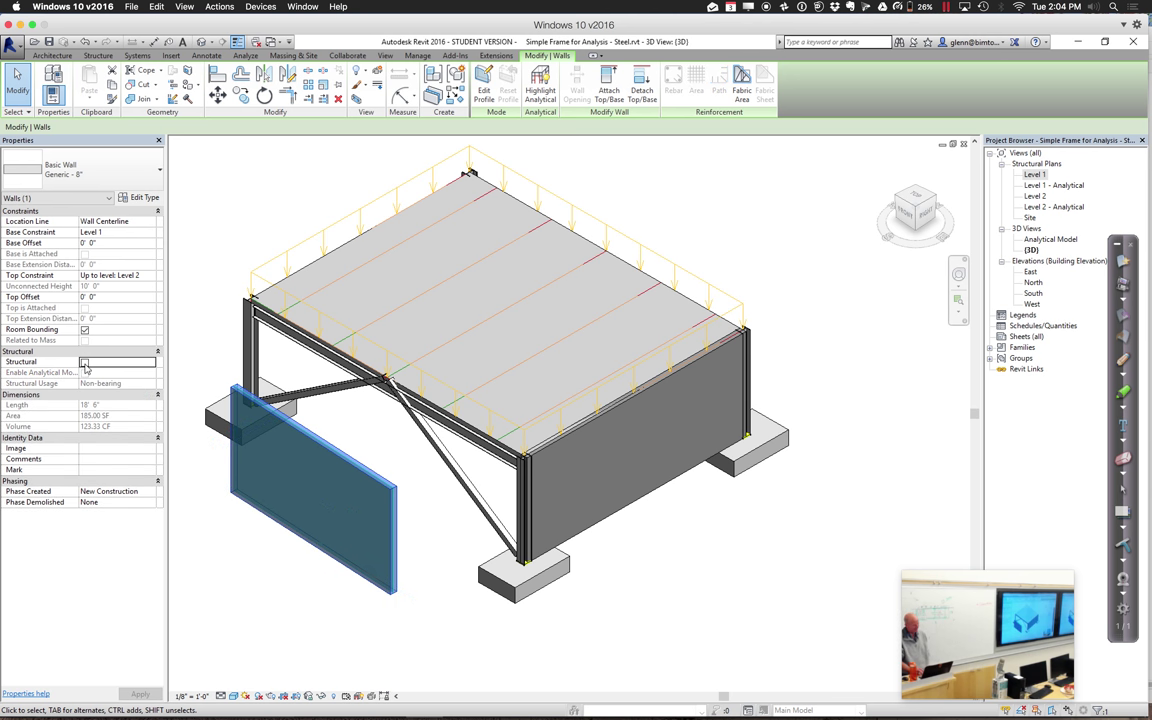
{"action": "left_click", "coordinate": [228, 578]}
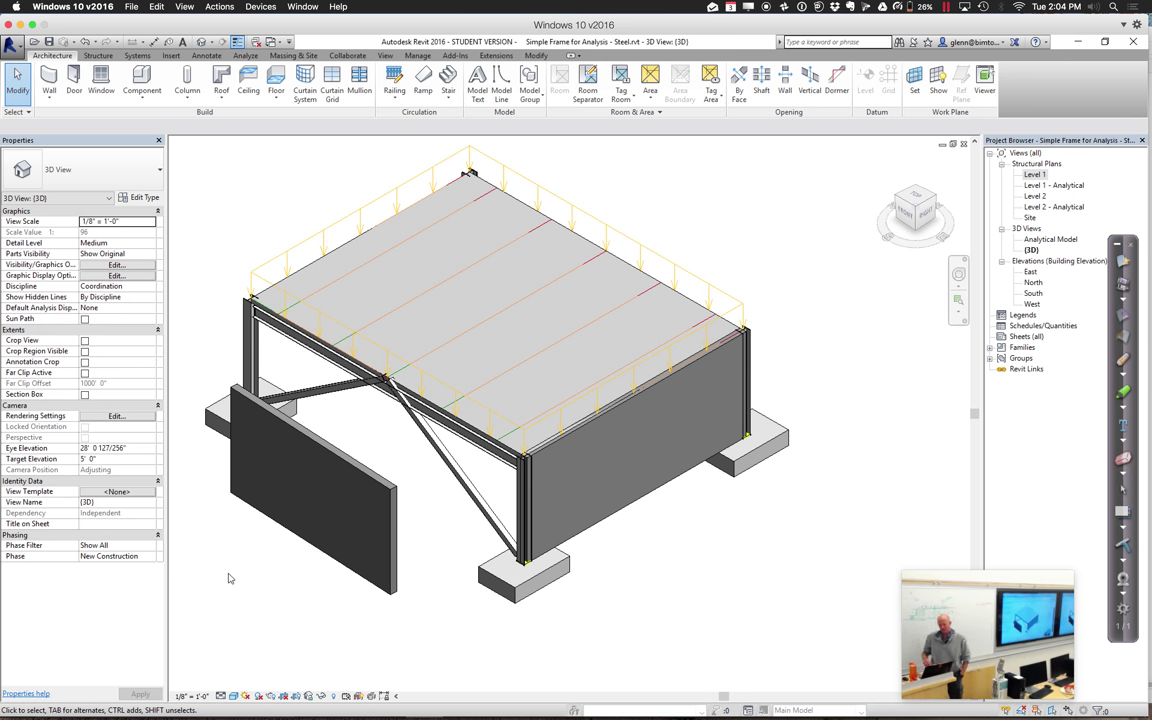
{"action": "left_click", "coordinate": [365, 481]}
{"action": "key", "text": "Delete"}
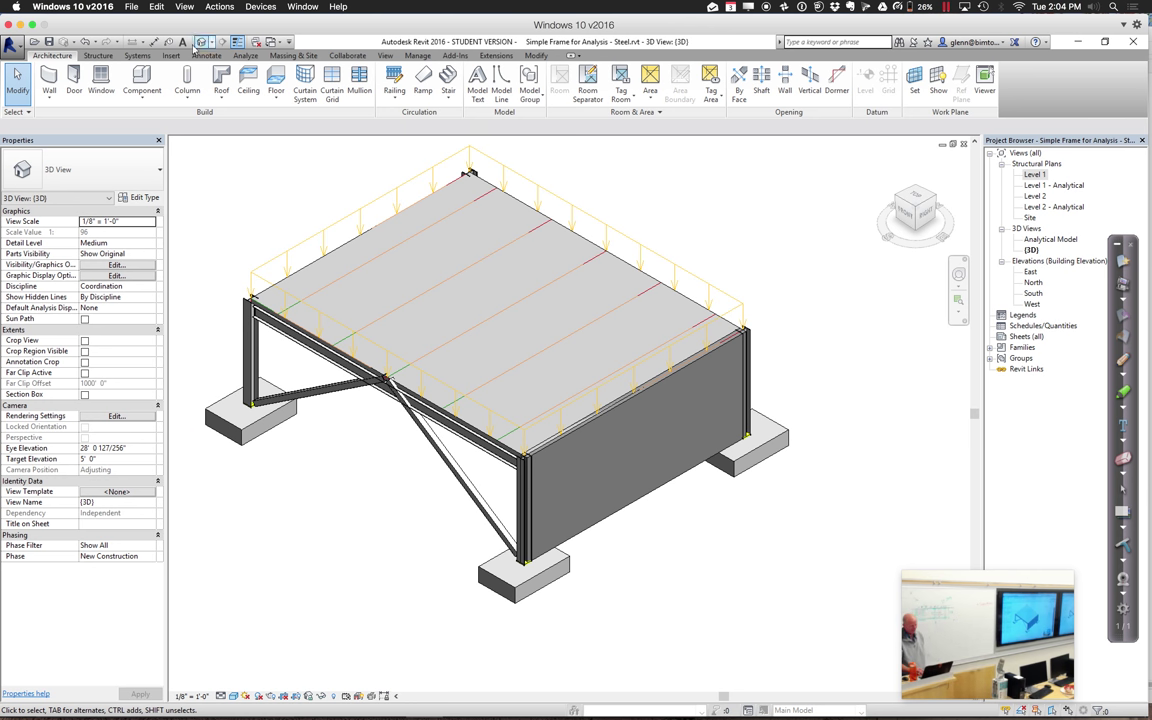
Place a Bearing Footing - 36" x 12" wall foundation under the structural wall between the isolated footings
{"action": "left_click", "coordinate": [97, 55]}
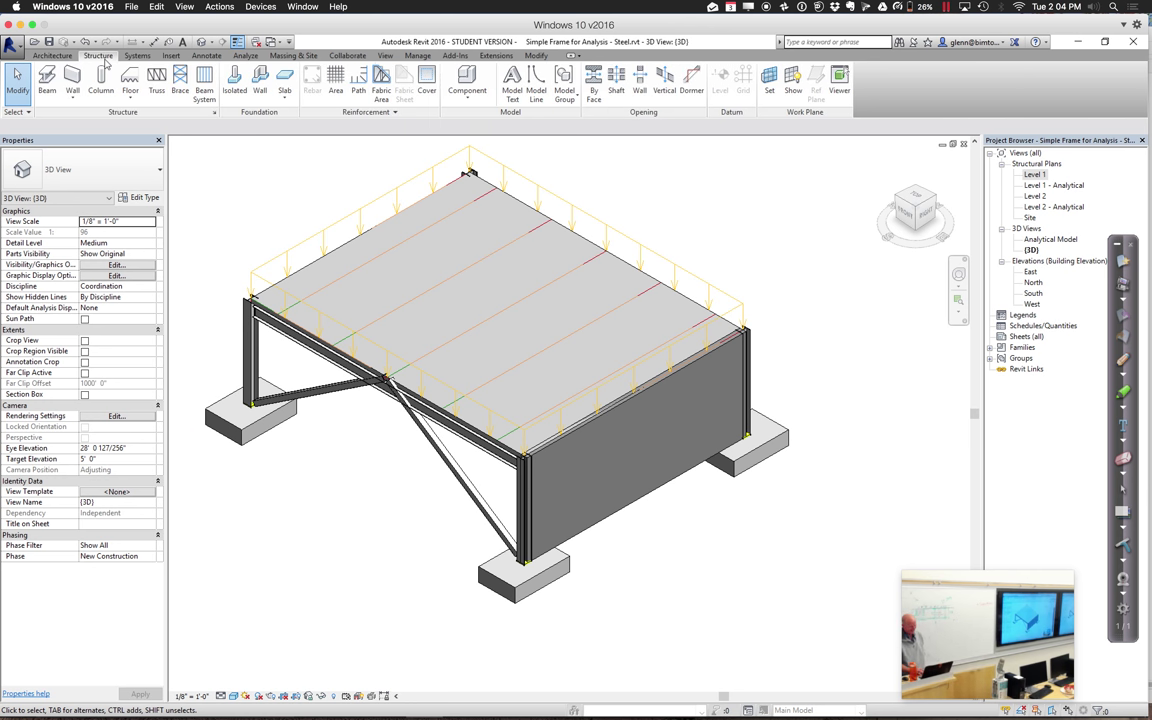
{"action": "left_click", "coordinate": [260, 85]}
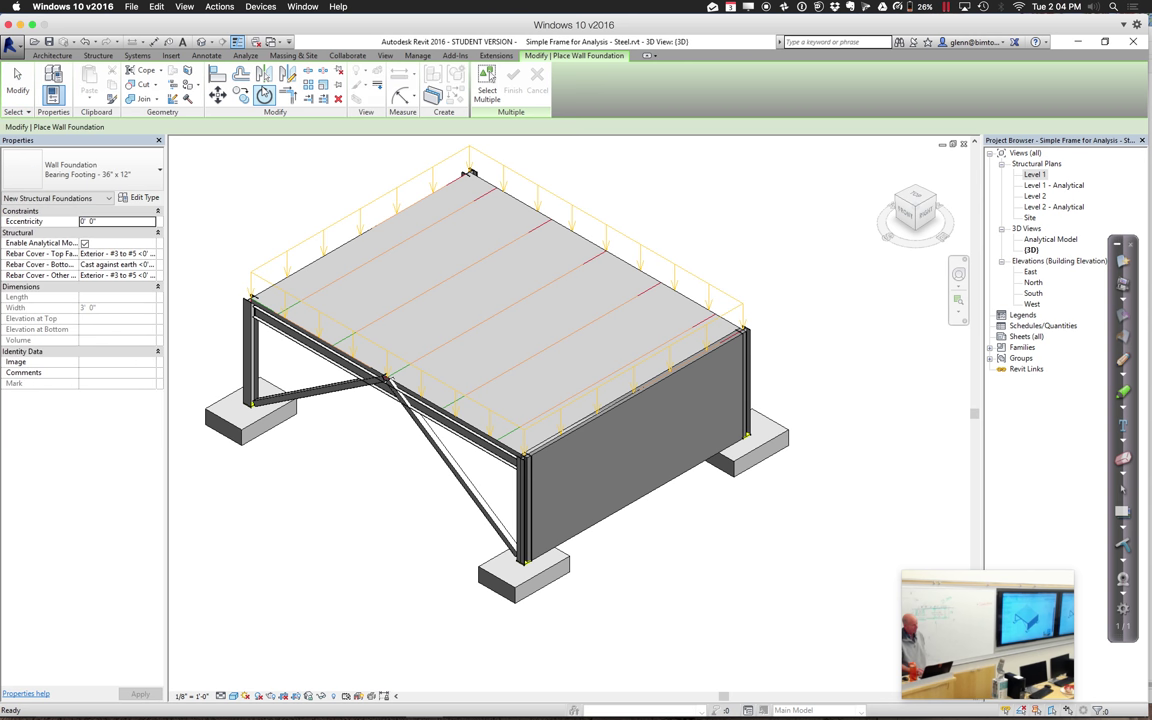
{"action": "left_click", "coordinate": [137, 174]}
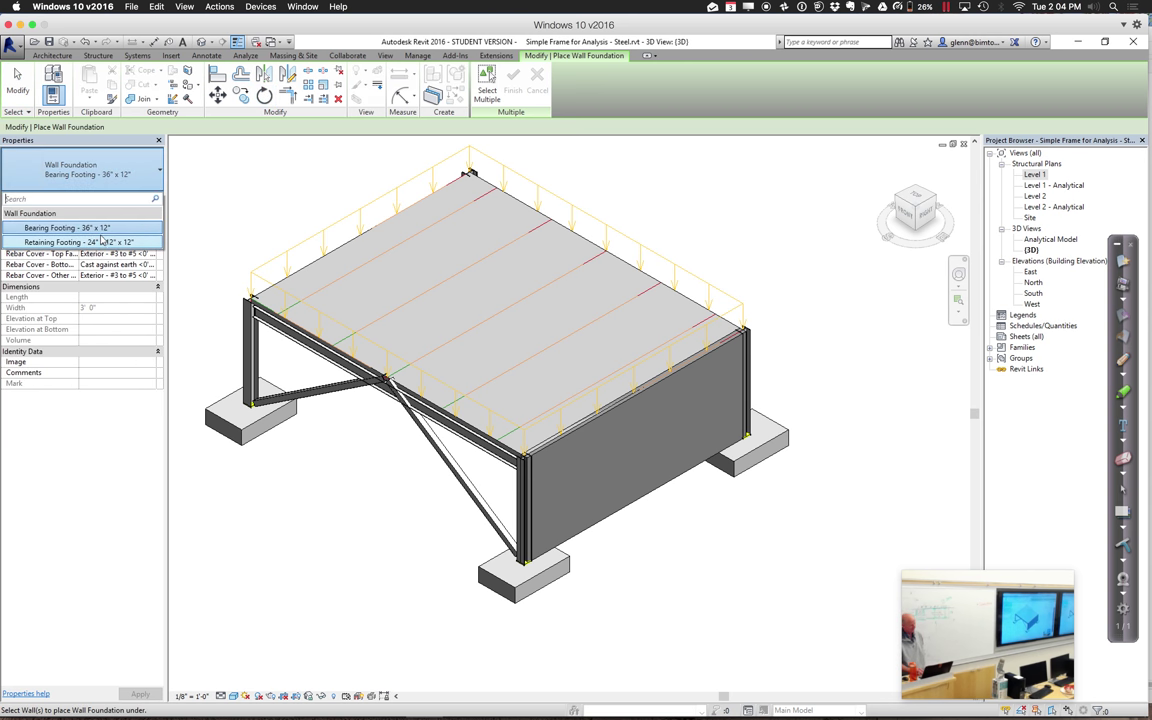
{"action": "left_click", "coordinate": [625, 506]}
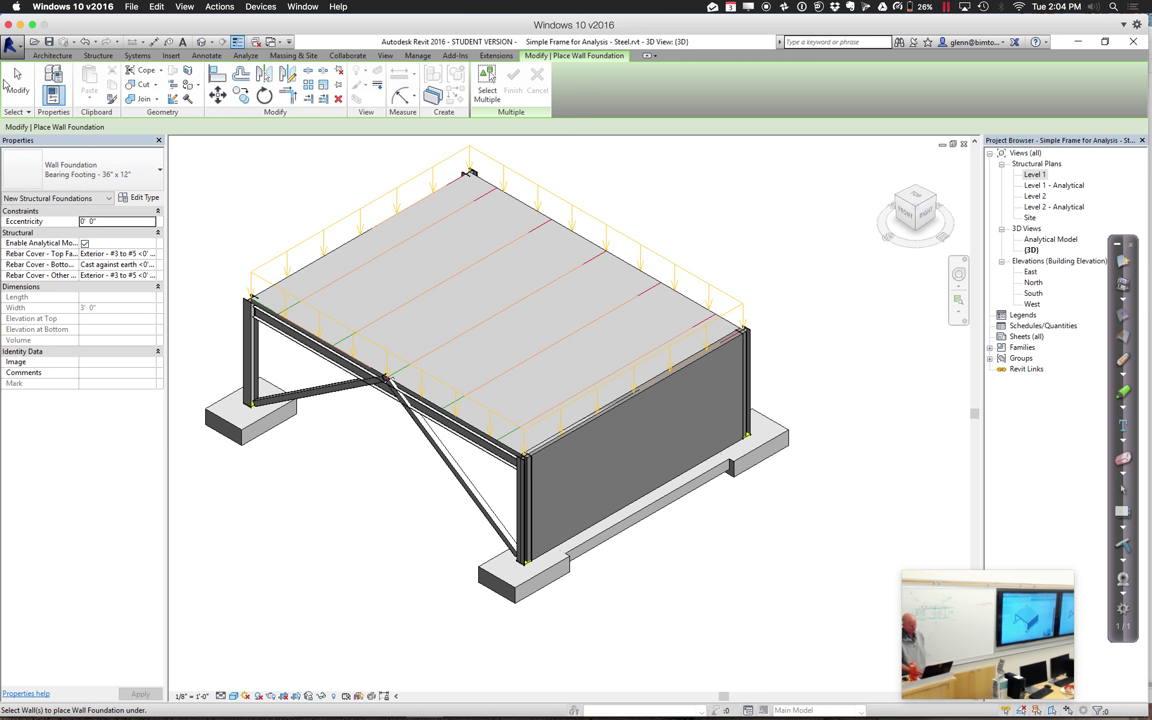
{"action": "left_click", "coordinate": [958, 300]}
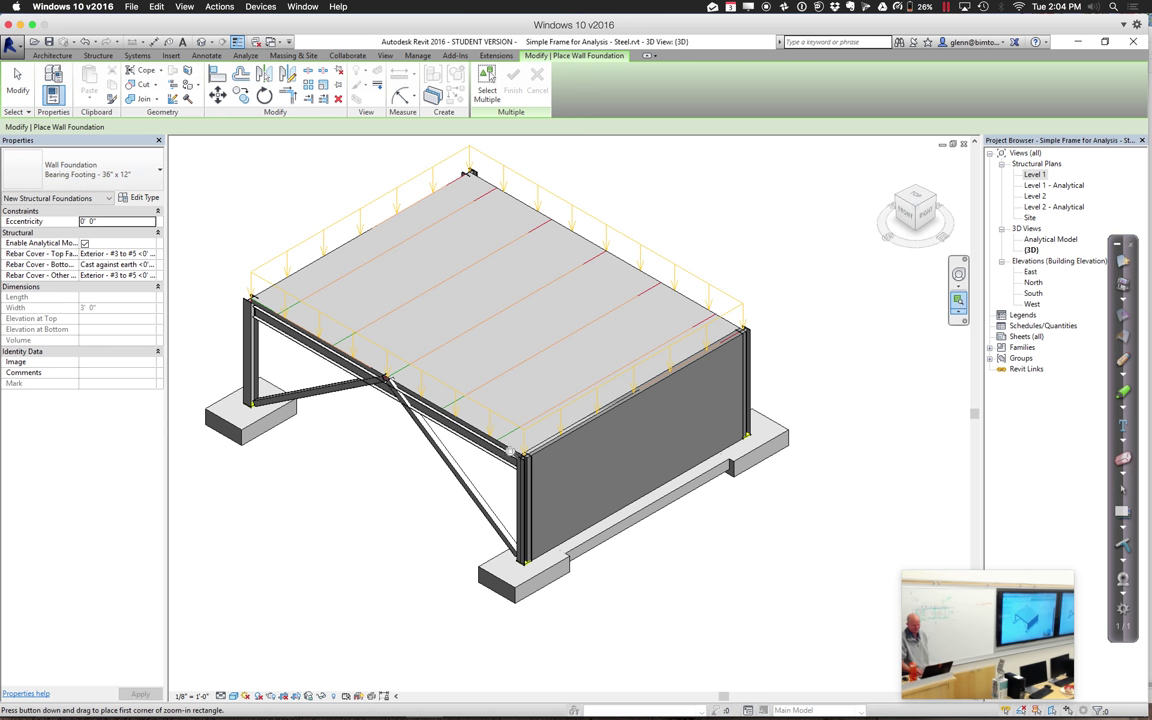
{"action": "left_click_drag", "start_coordinate": [473, 406], "coordinate": [743, 597]}
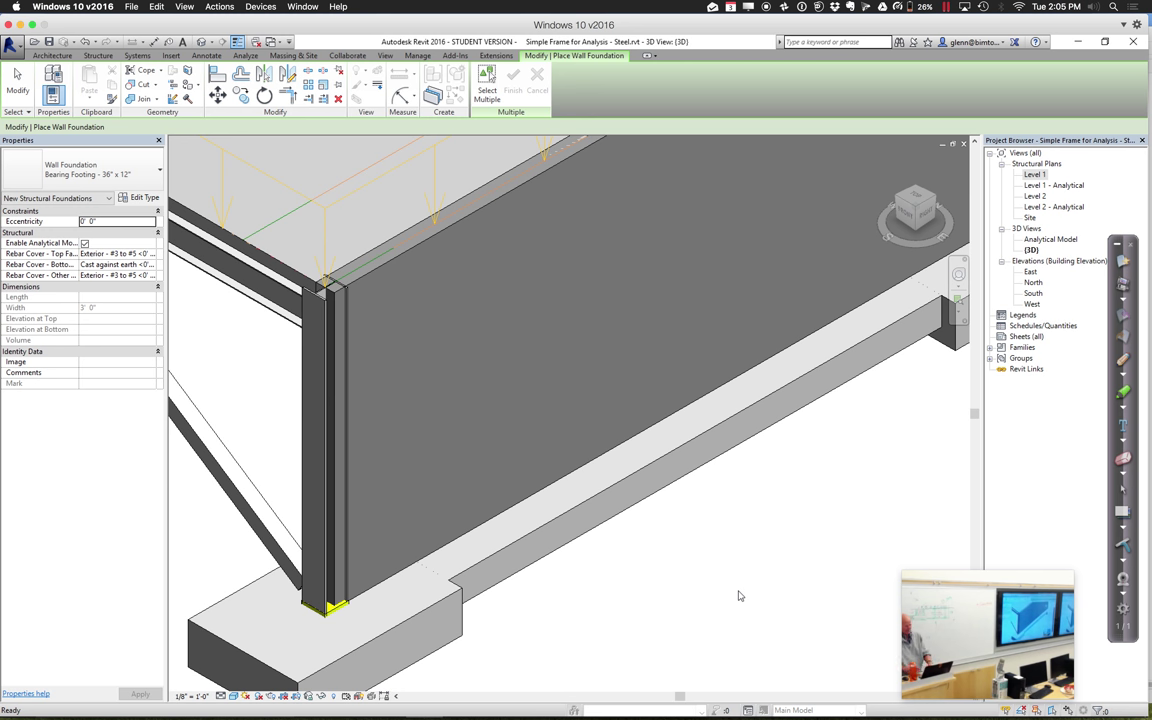
{"action": "key", "text": "z"}
{"action": "key", "text": "o"}
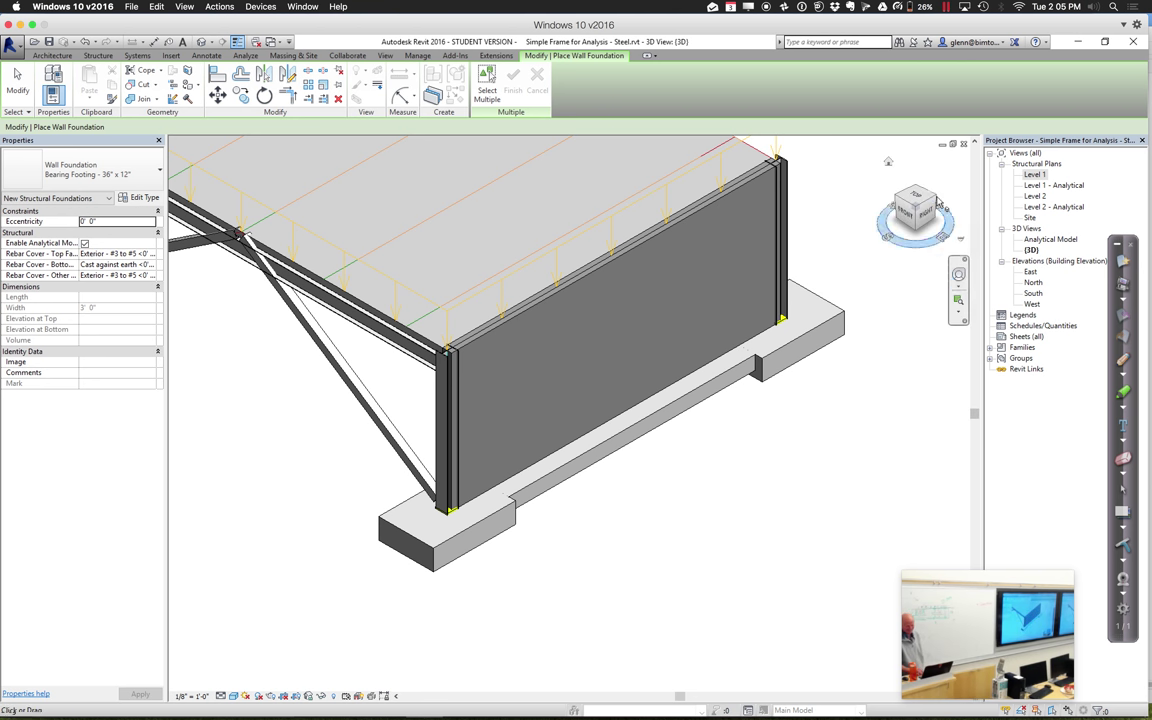
{"action": "left_click", "coordinate": [934, 199]}
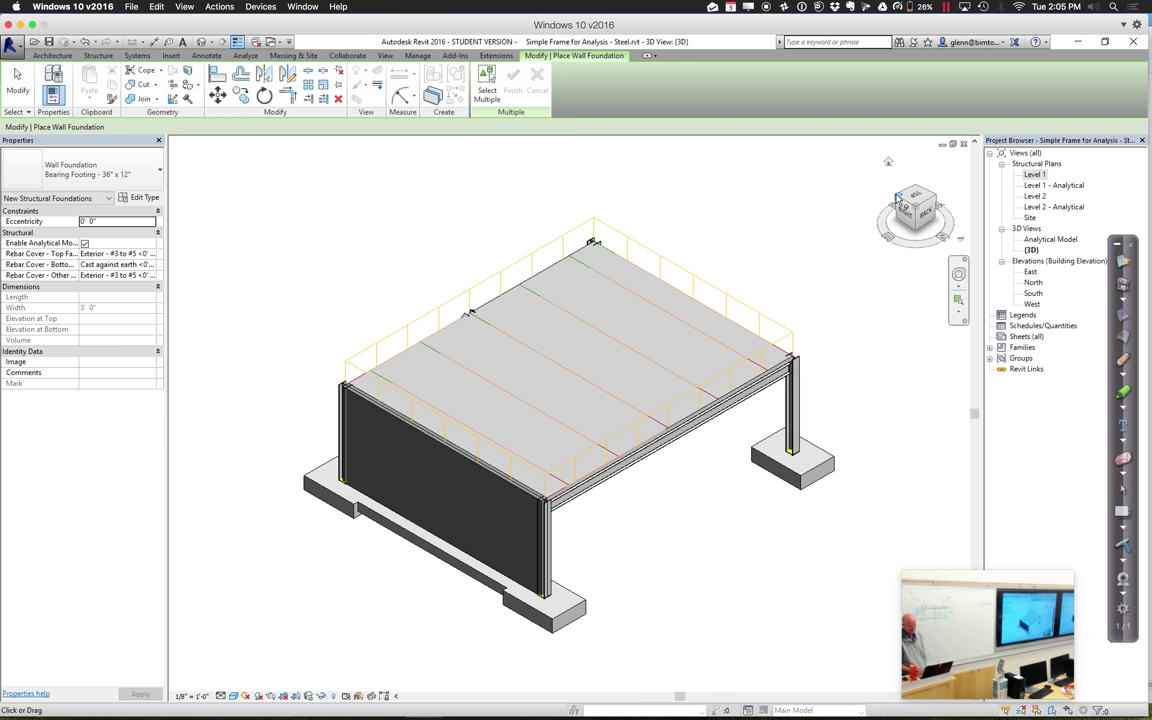
{"action": "left_click", "coordinate": [898, 200]}
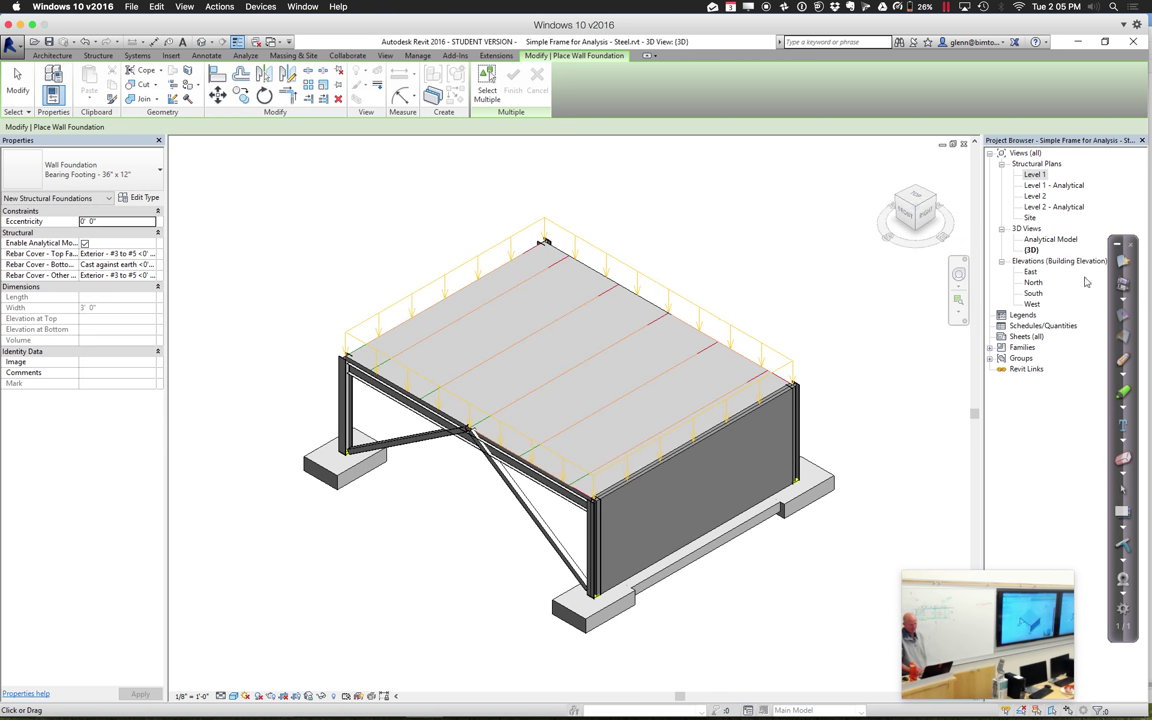
Draw a Curtain Wall on the Level 1 plan from grid A to grid B, just outside grid 2 and parallel to it
{"action": "double_click", "coordinate": [1035, 175]}
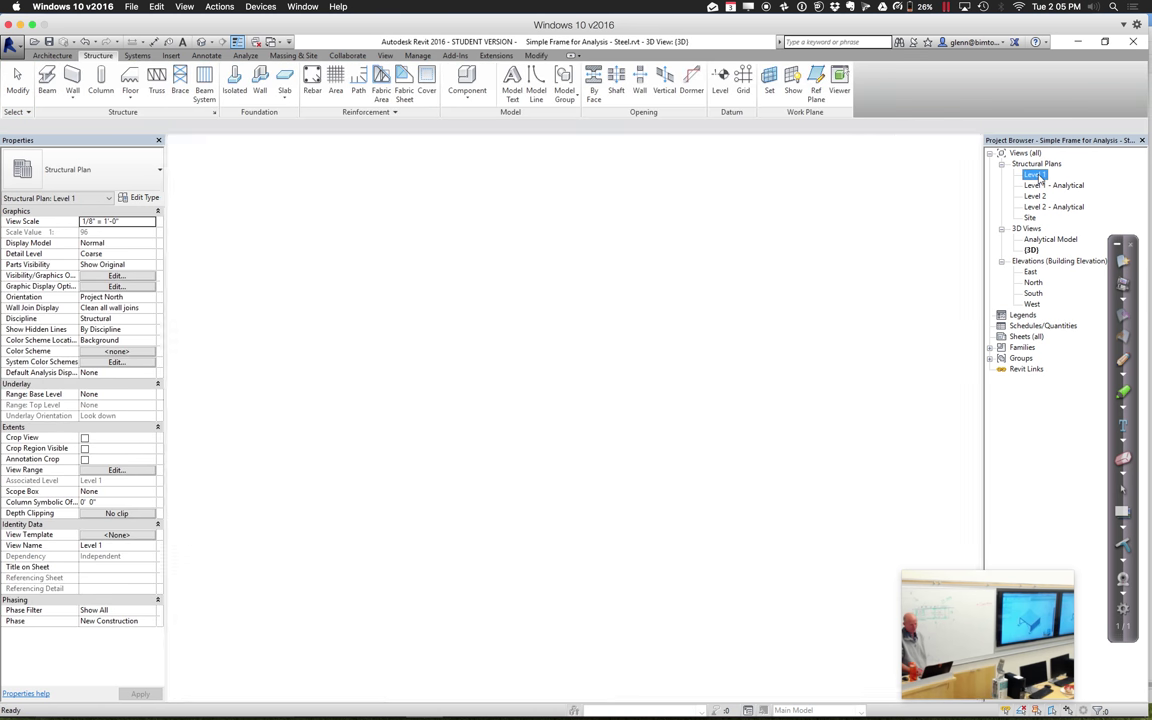
{"action": "left_click", "coordinate": [52, 55]}
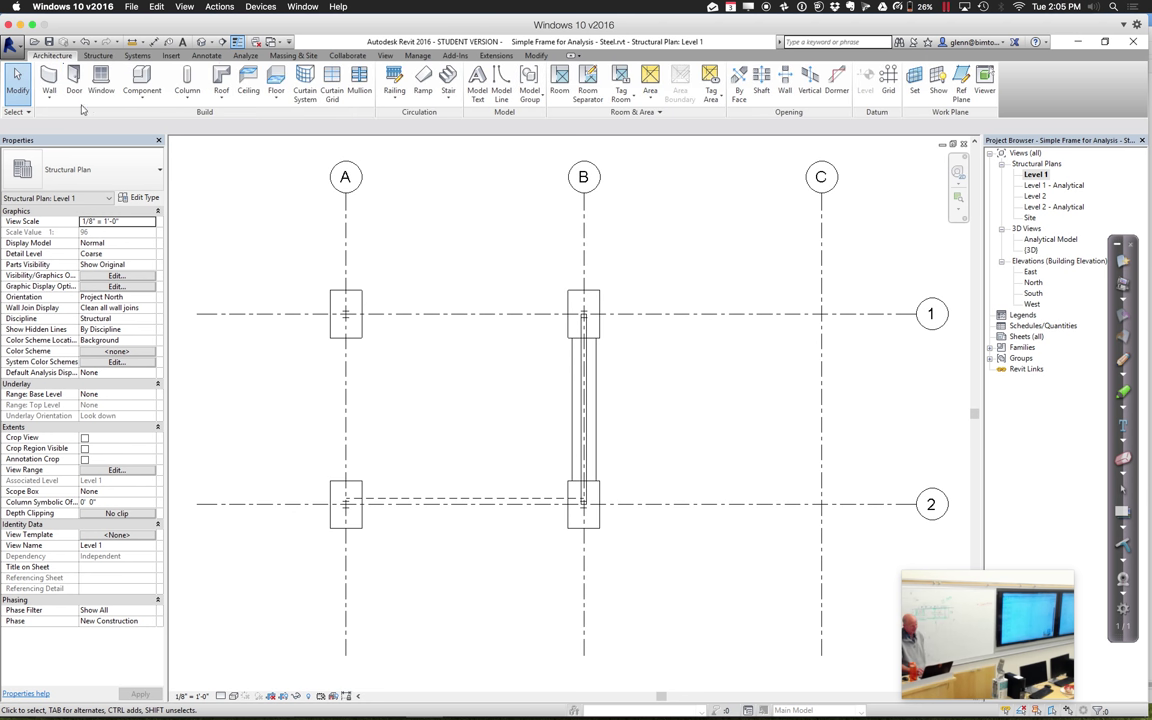
{"action": "left_click", "coordinate": [50, 101]}
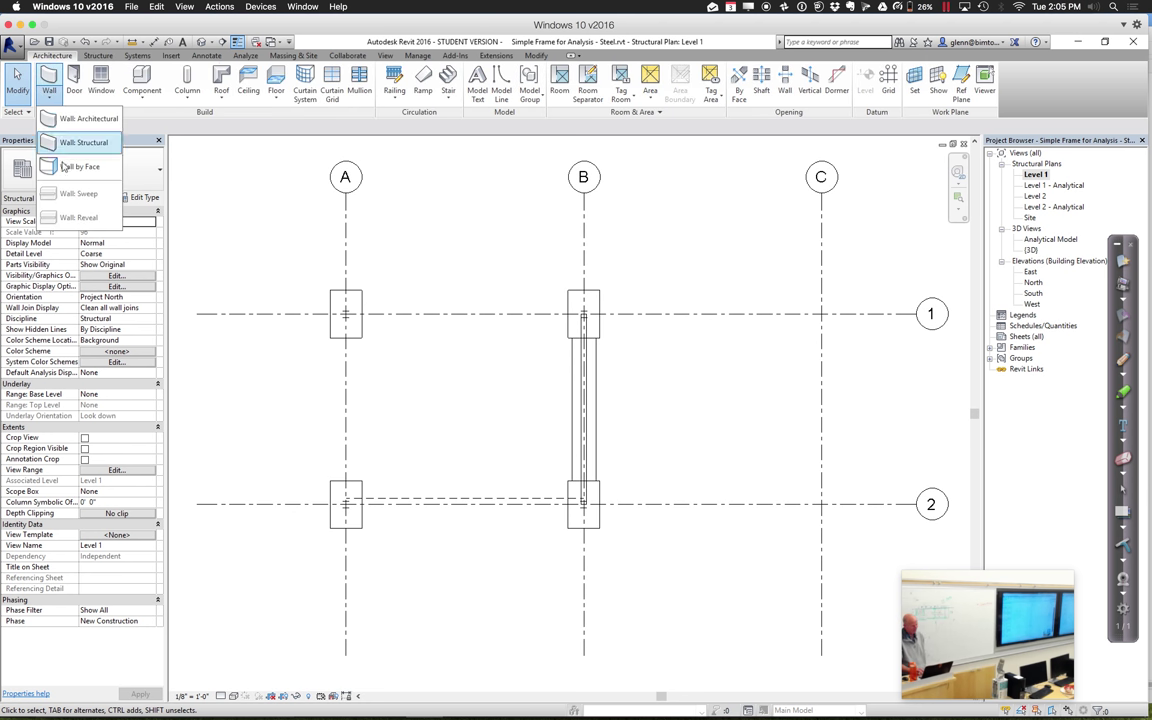
{"action": "left_click", "coordinate": [50, 98]}
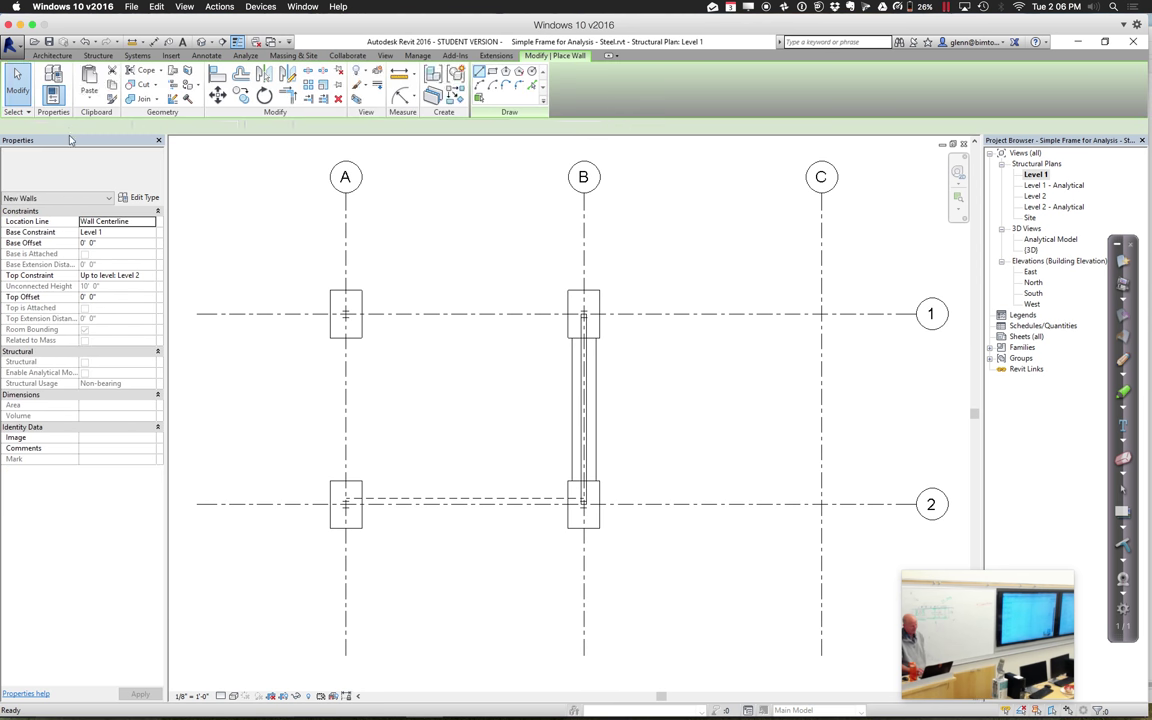
{"action": "left_click", "coordinate": [134, 180]}
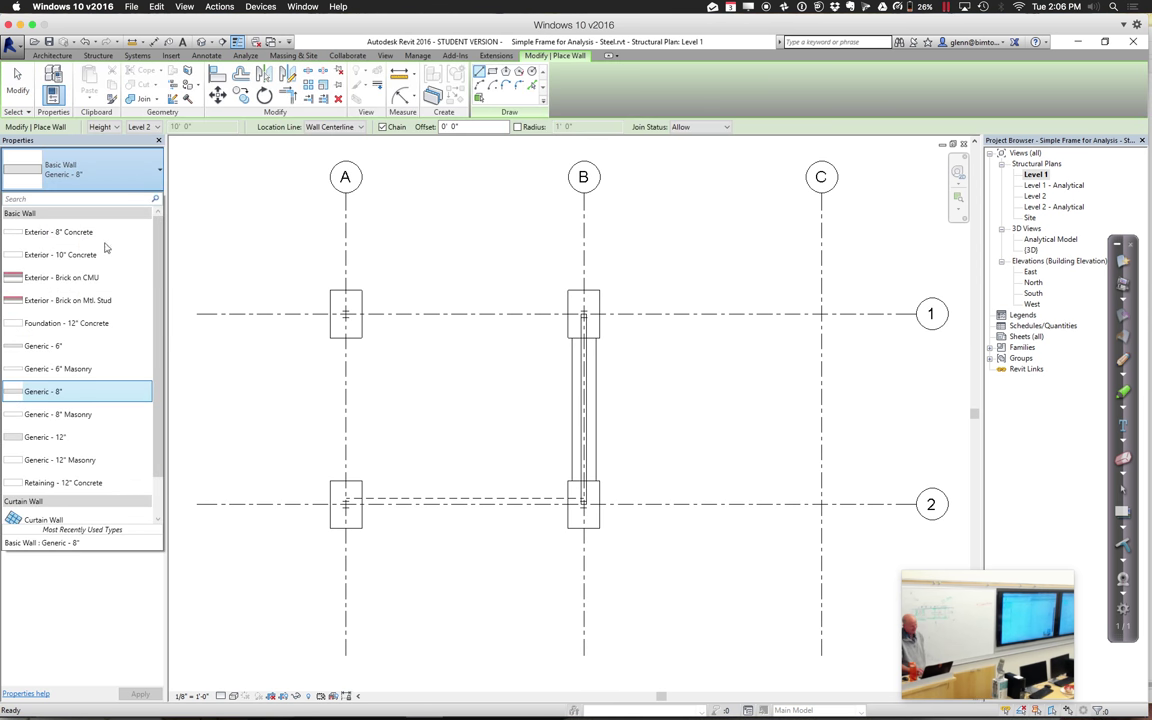
{"action": "scroll", "coordinate": [157, 495], "scroll_direction": "down", "scroll_amount": 2}
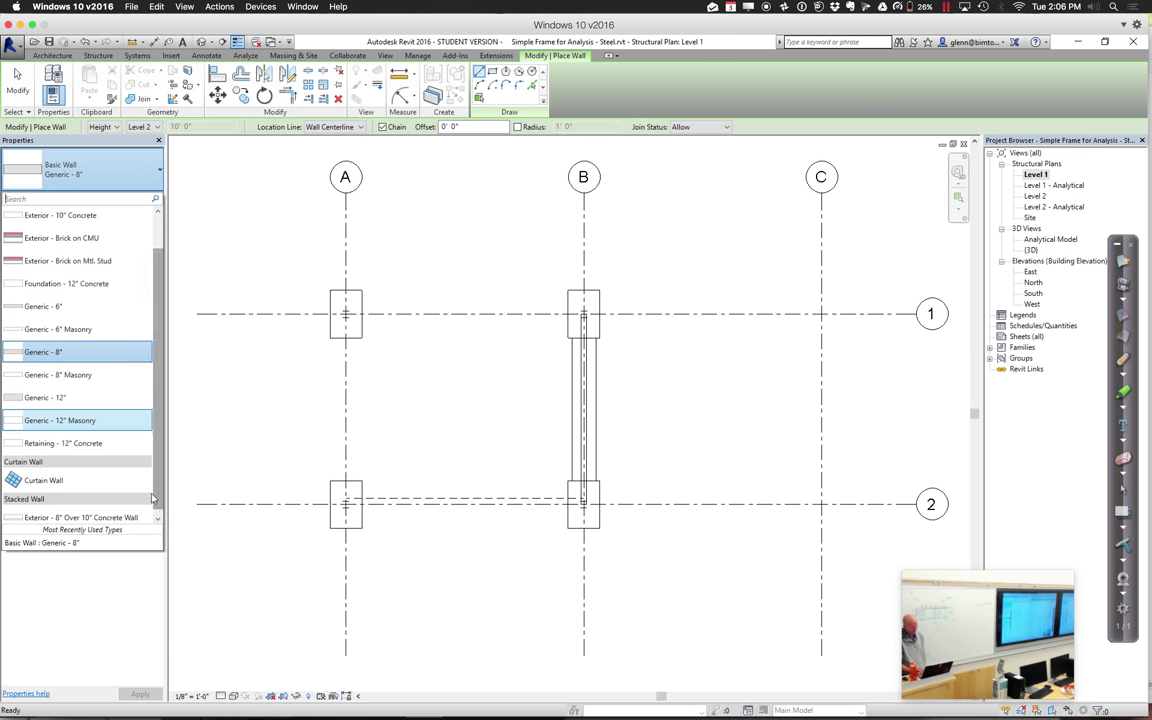
{"action": "left_click", "coordinate": [82, 476]}
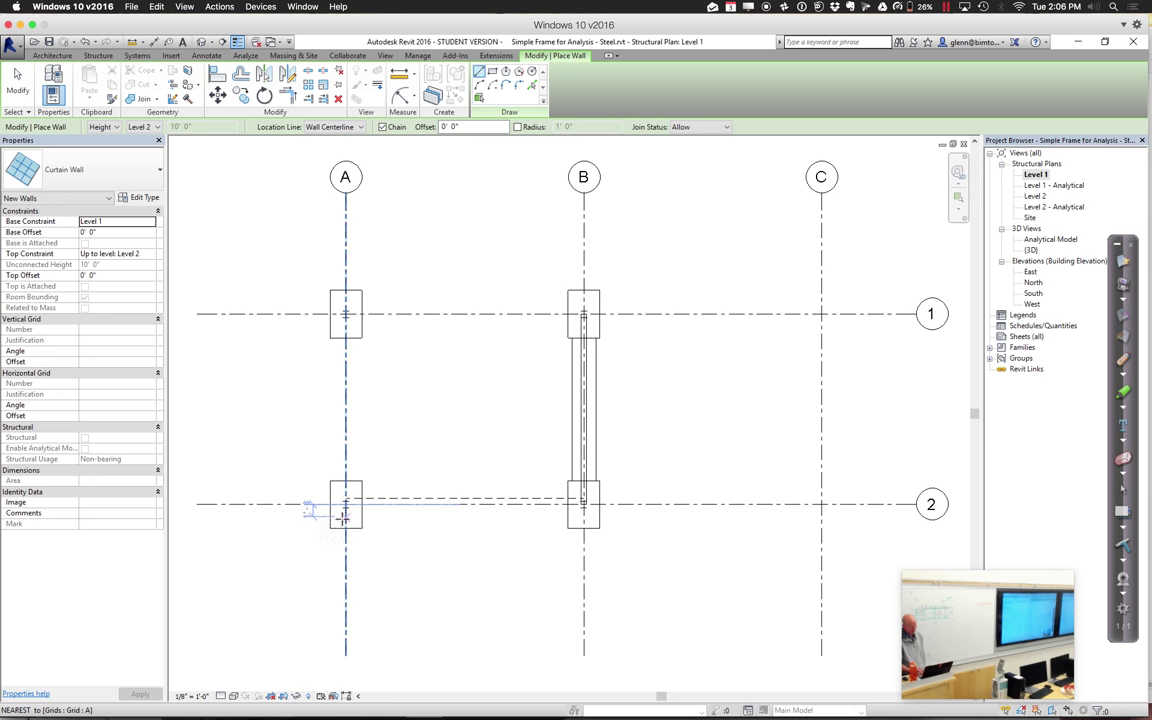
{"action": "left_click", "coordinate": [342, 515]}
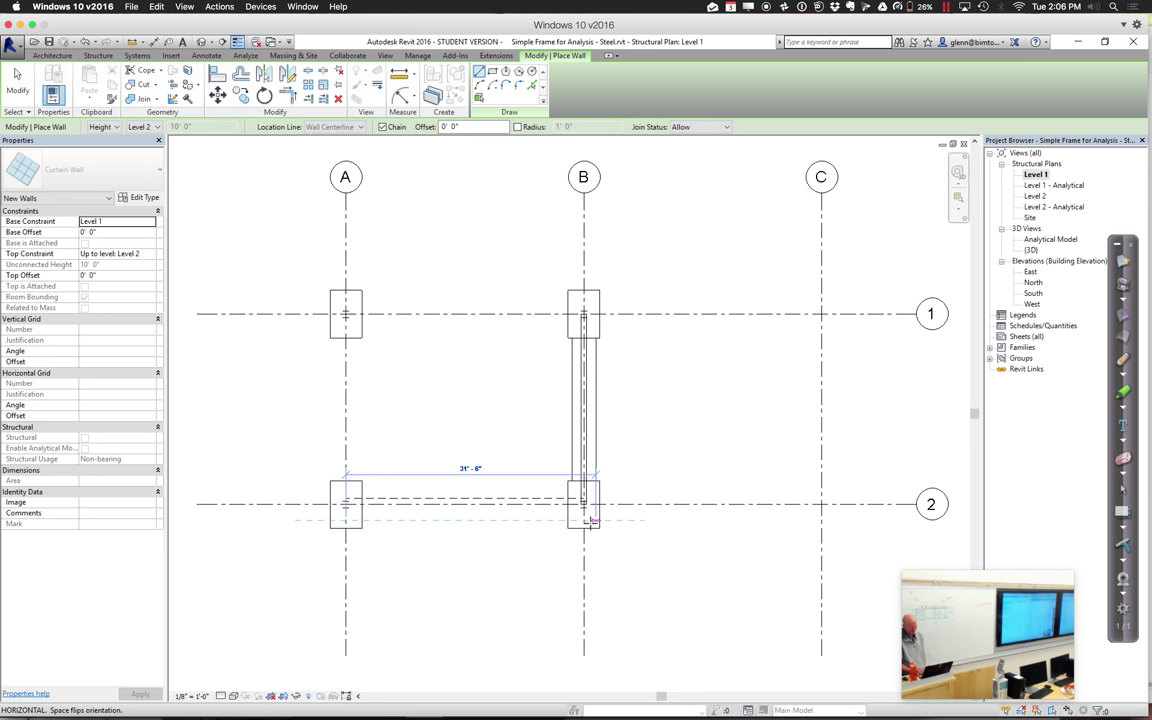
{"action": "left_click", "coordinate": [584, 520]}
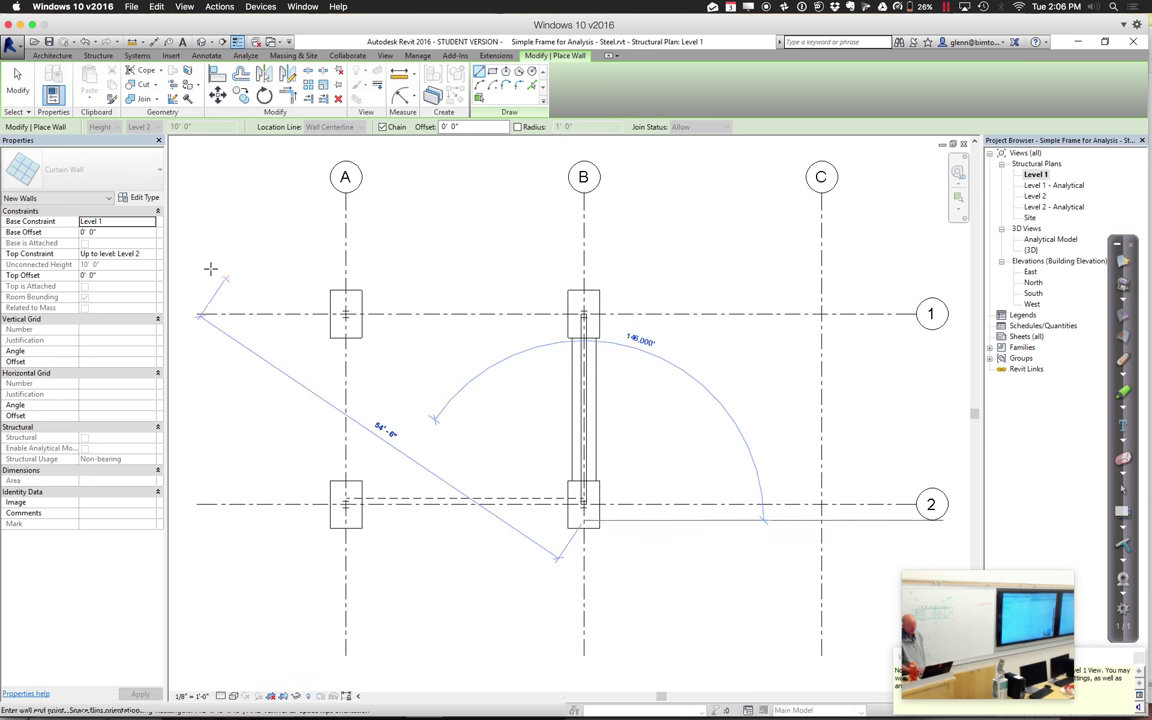
{"action": "left_click", "coordinate": [18, 82]}
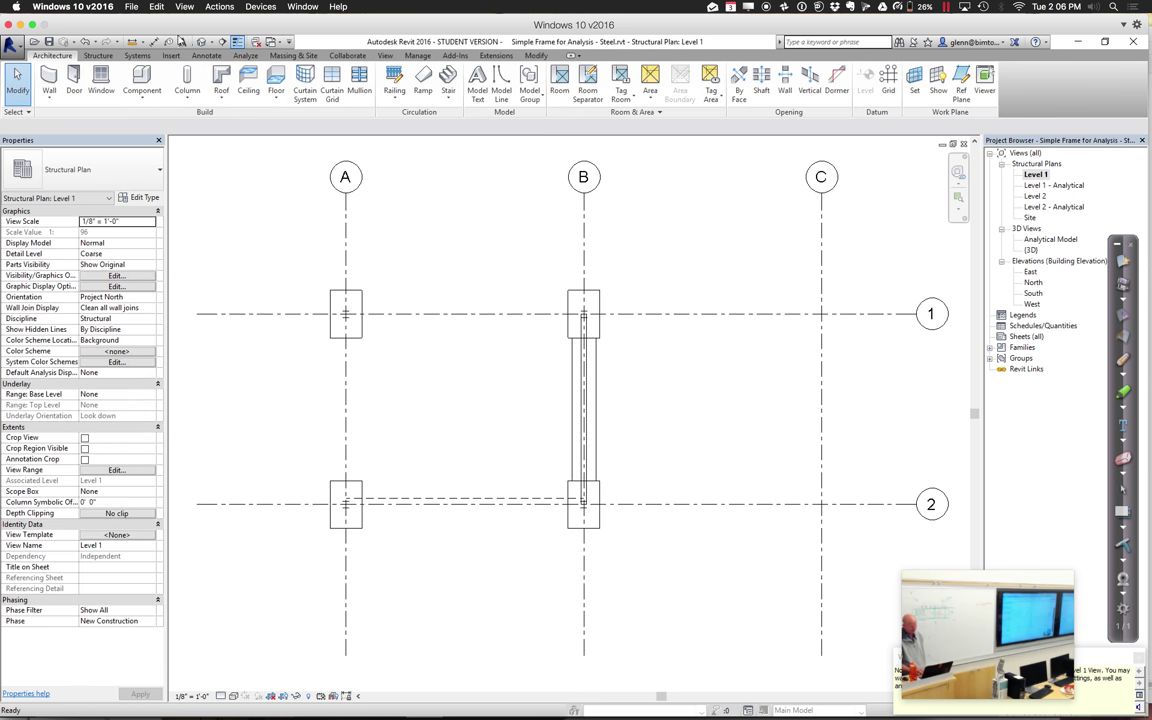
Make Curtain Panels, Curtain Systems and Curtain Wall Mullions visible in the default 3D view
{"action": "left_click", "coordinate": [201, 42]}
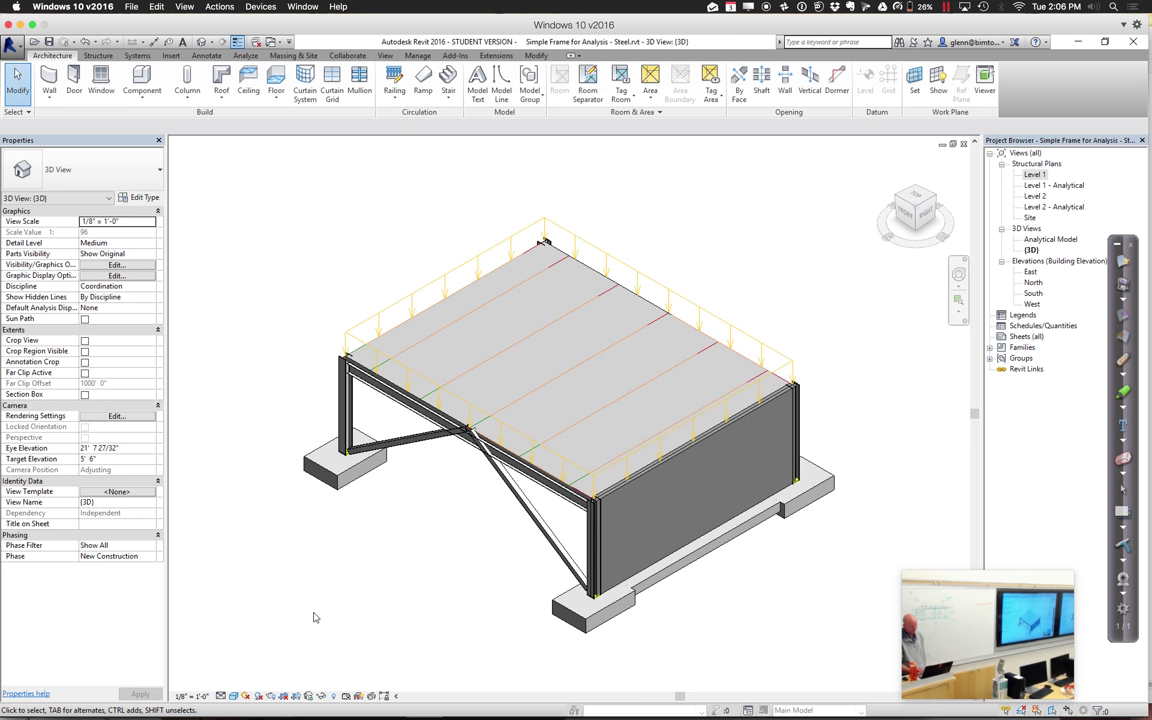
{"action": "left_click", "coordinate": [150, 298]}
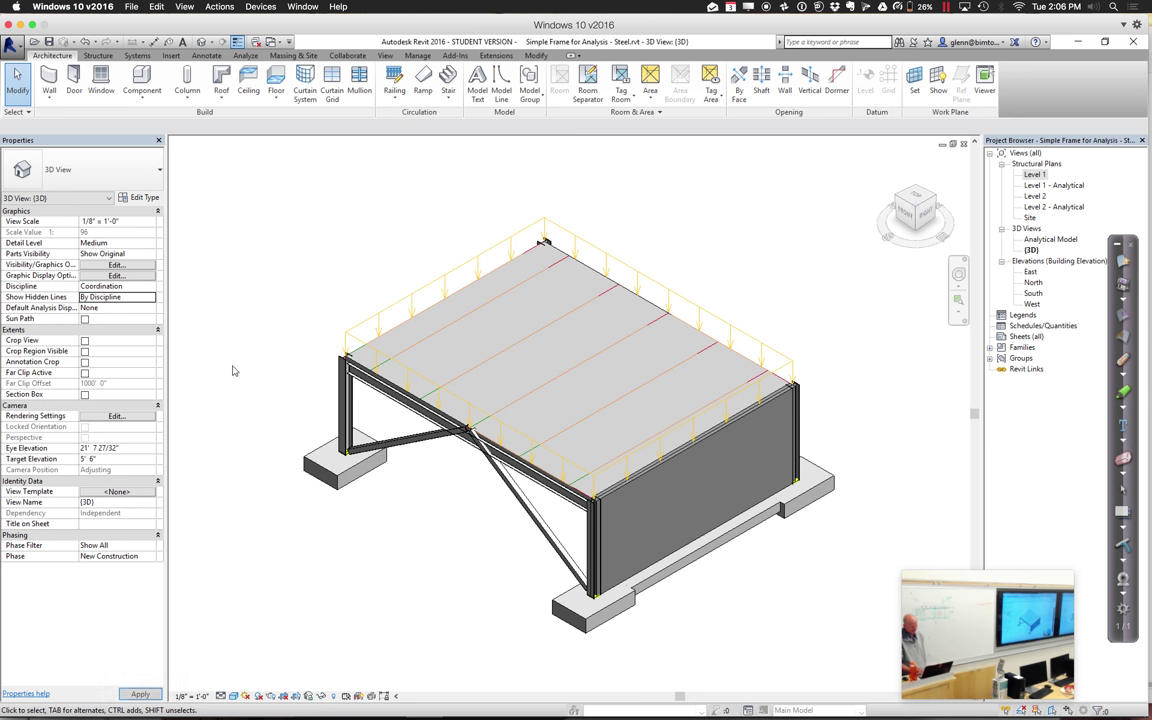
{"action": "key", "text": "v"}
{"action": "key", "text": "v"}
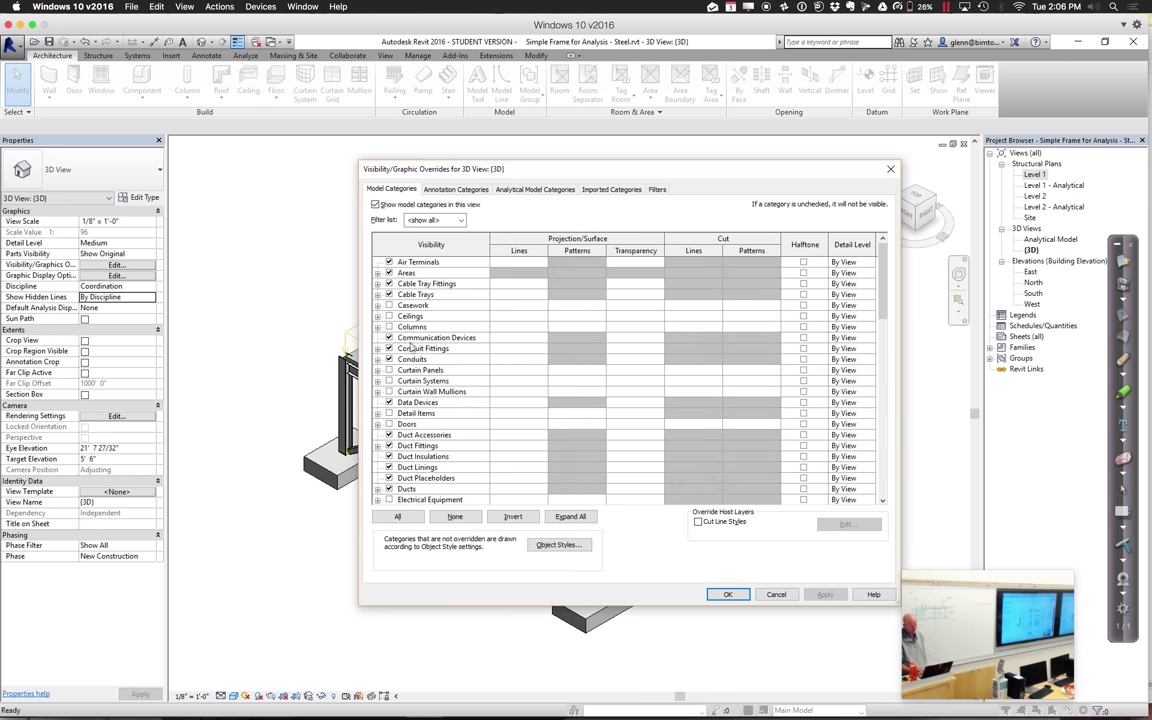
{"action": "left_click", "coordinate": [389, 392]}
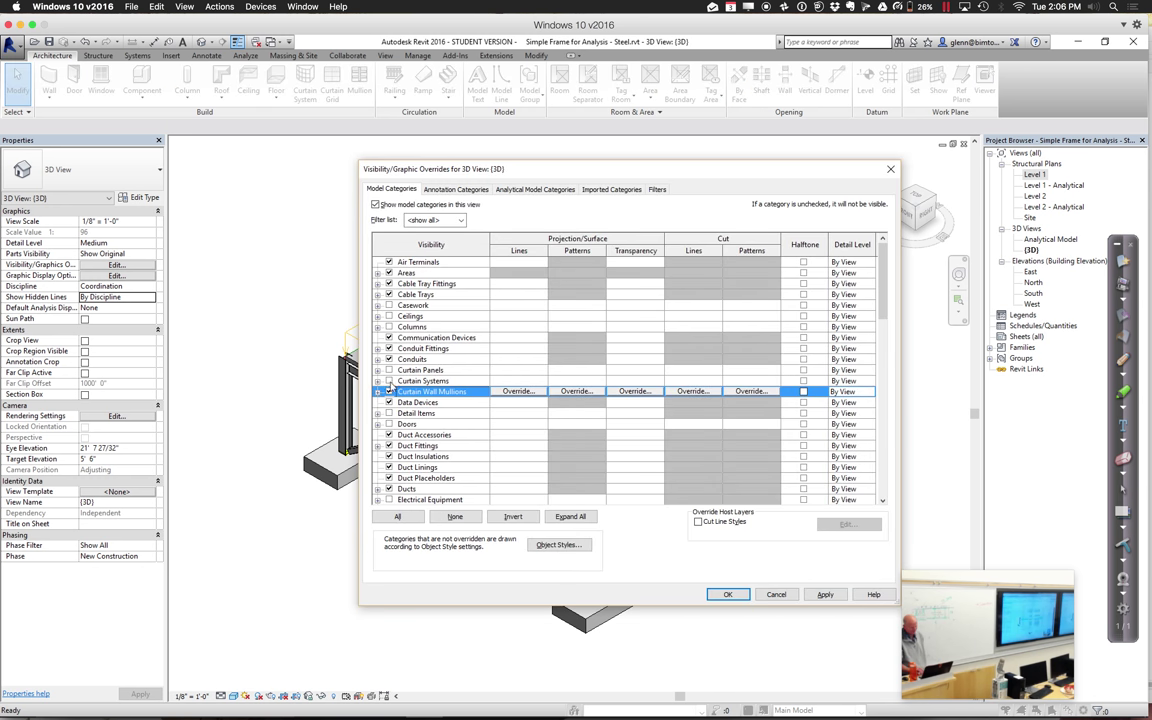
{"action": "left_click", "coordinate": [389, 381]}
{"action": "left_click", "coordinate": [389, 370]}
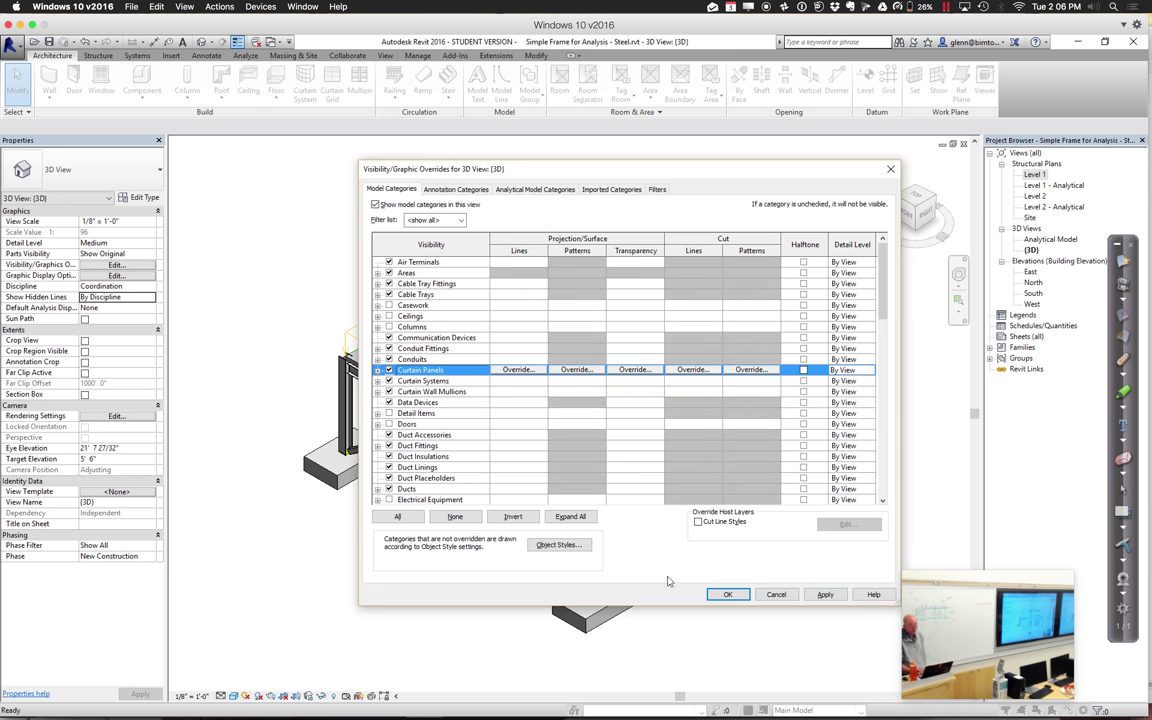
{"action": "left_click", "coordinate": [729, 594]}
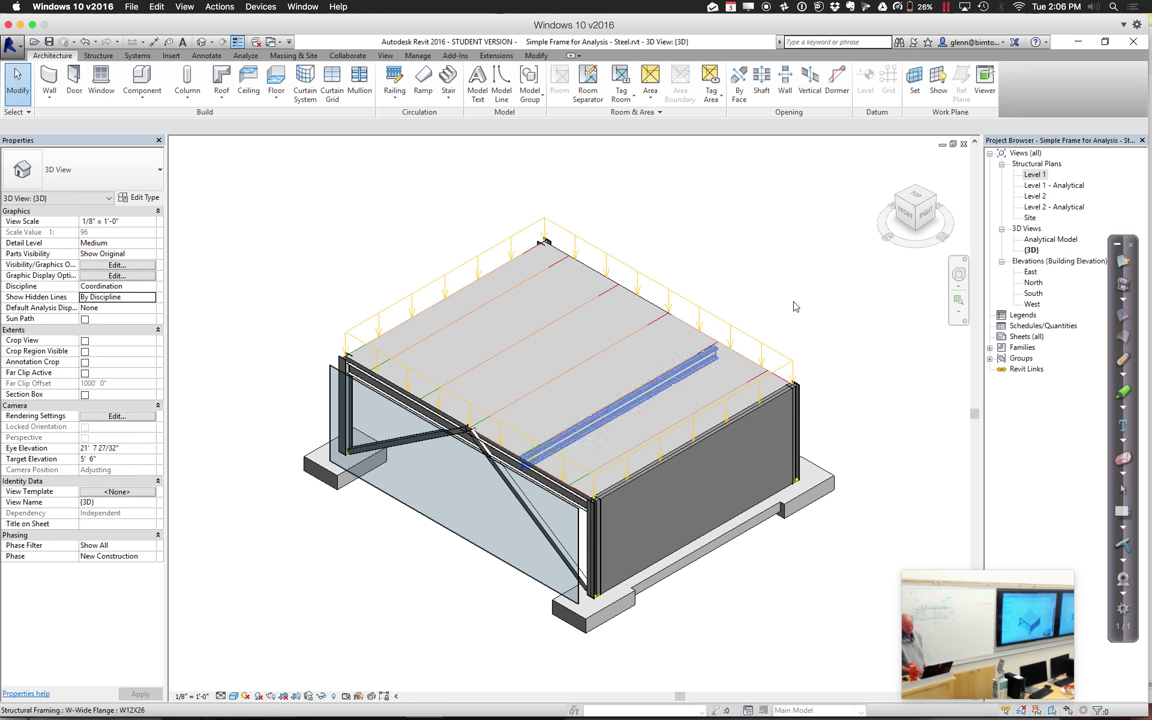
Examine the back corner column and its beam connection in the 3D view, and the same corner in the Analytical Model view
{"action": "left_click_drag", "start_coordinate": [926, 206], "coordinate": [938, 202]}
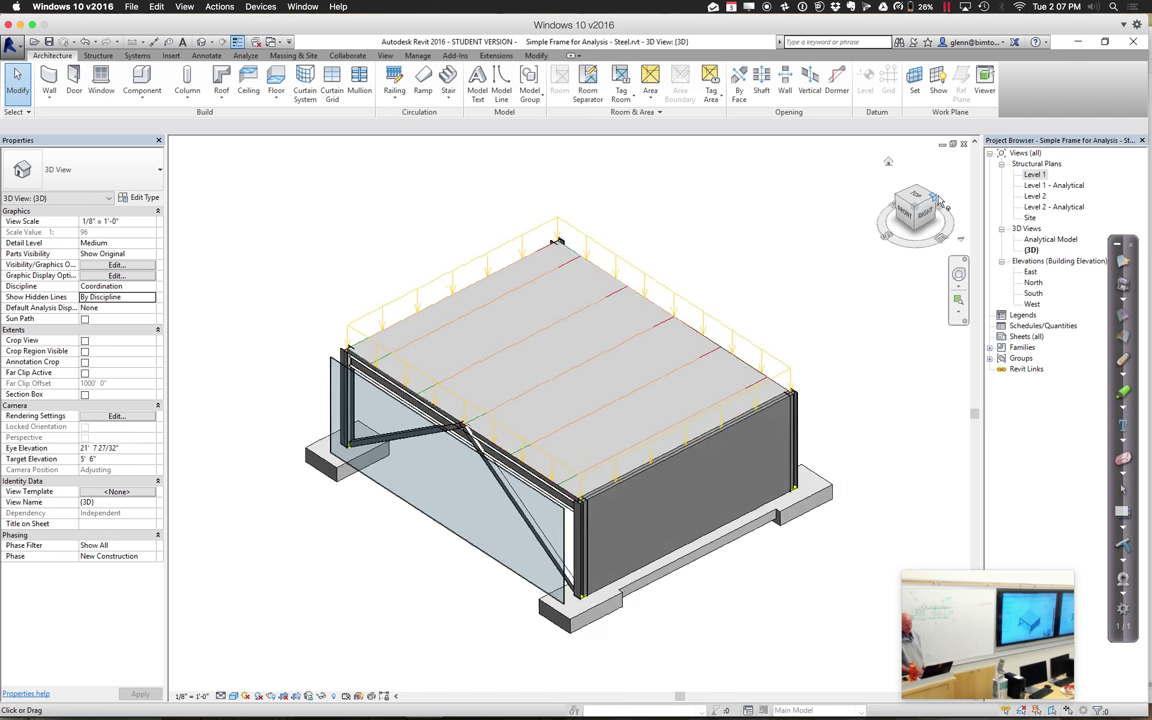
{"action": "left_click", "coordinate": [958, 300]}
{"action": "left_click_drag", "start_coordinate": [694, 321], "coordinate": [866, 489]}
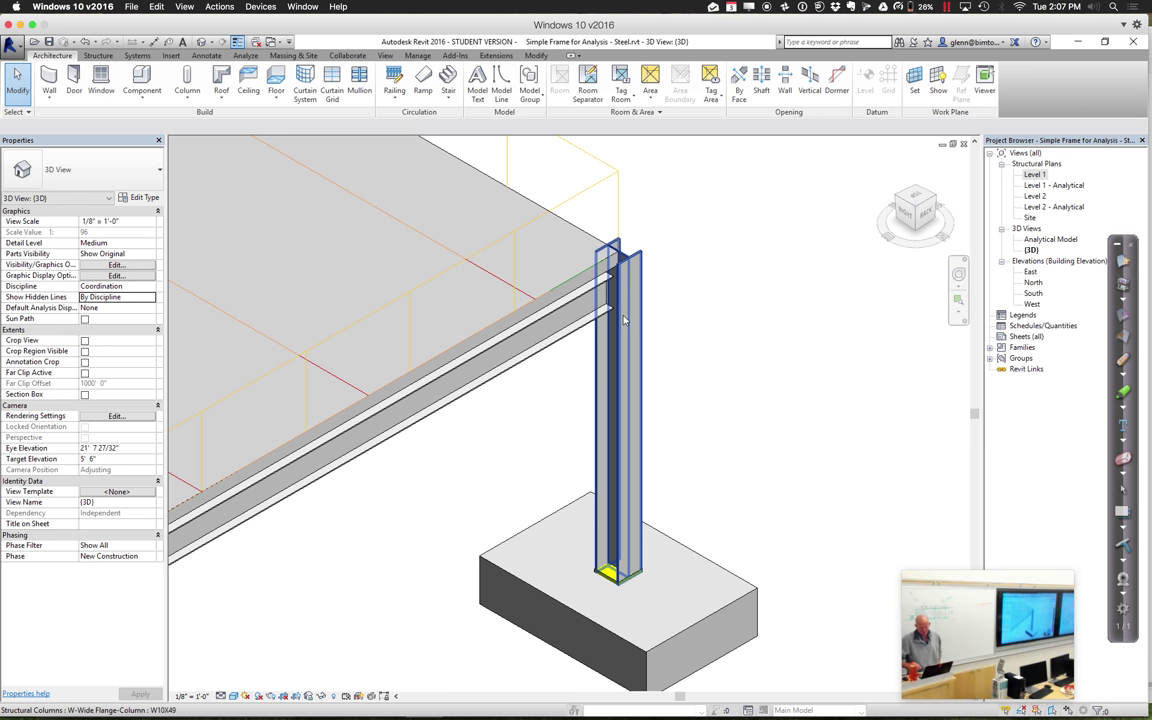
{"action": "key", "text": "Escape"}
{"action": "double_click", "coordinate": [1037, 241]}
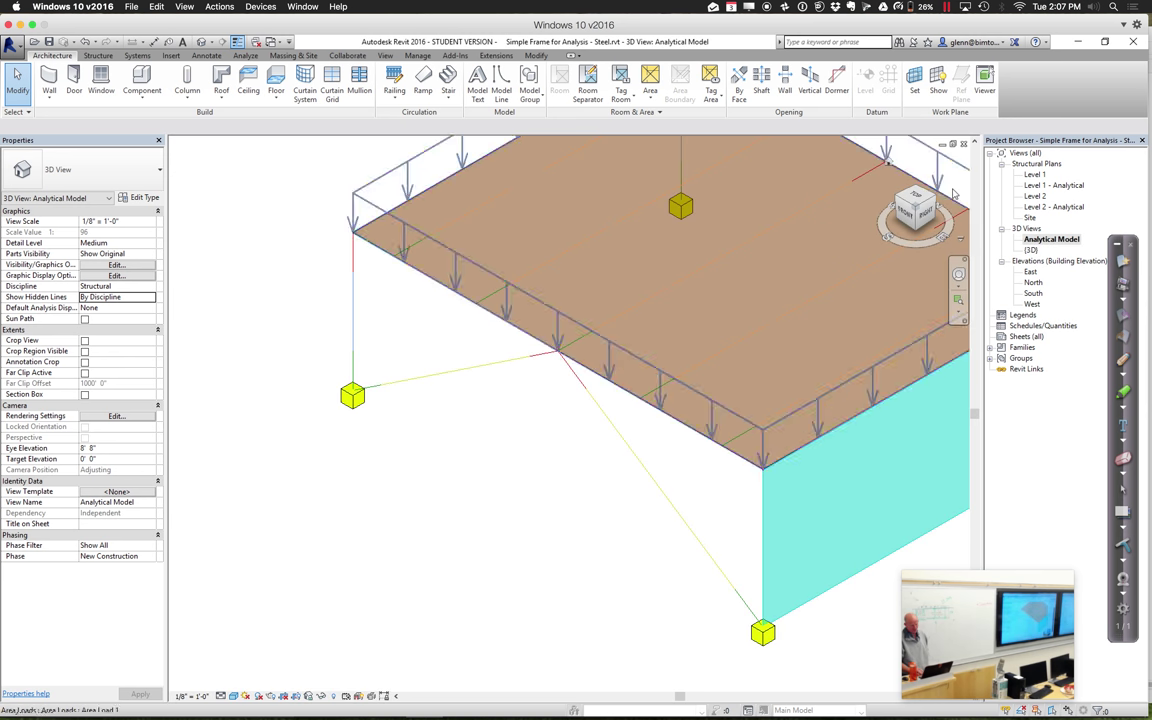
{"action": "left_click", "coordinate": [936, 199]}
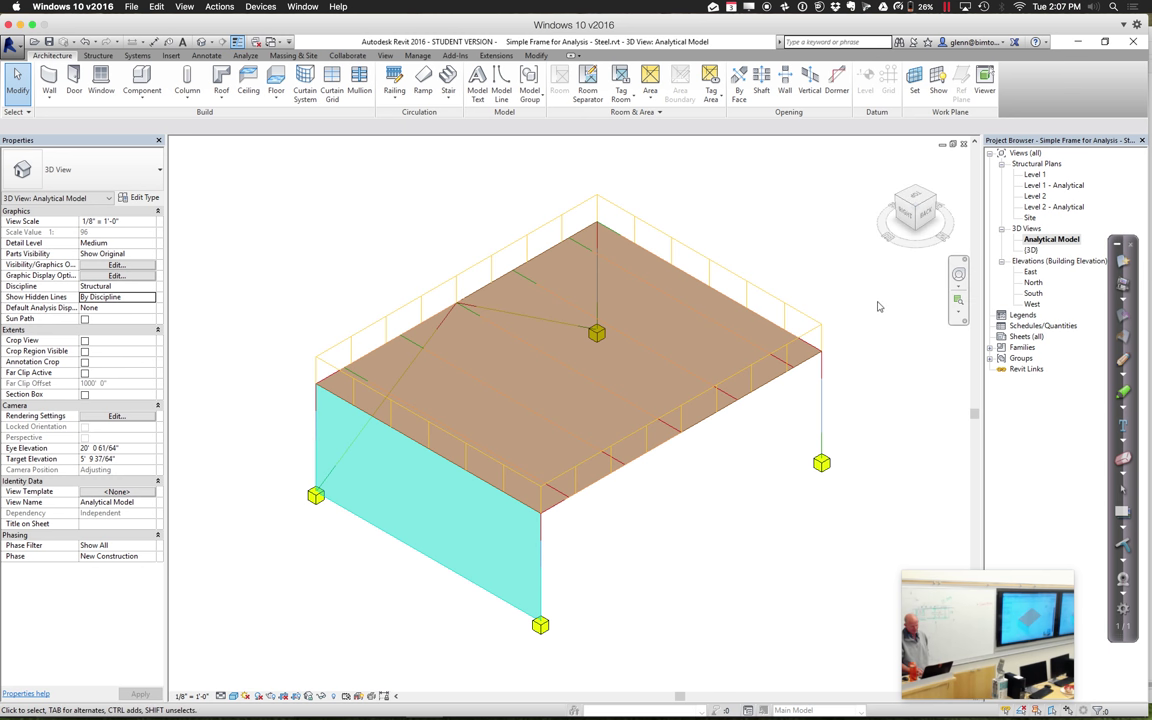
{"action": "left_click", "coordinate": [958, 300]}
{"action": "left_click_drag", "start_coordinate": [672, 271], "coordinate": [775, 393]}
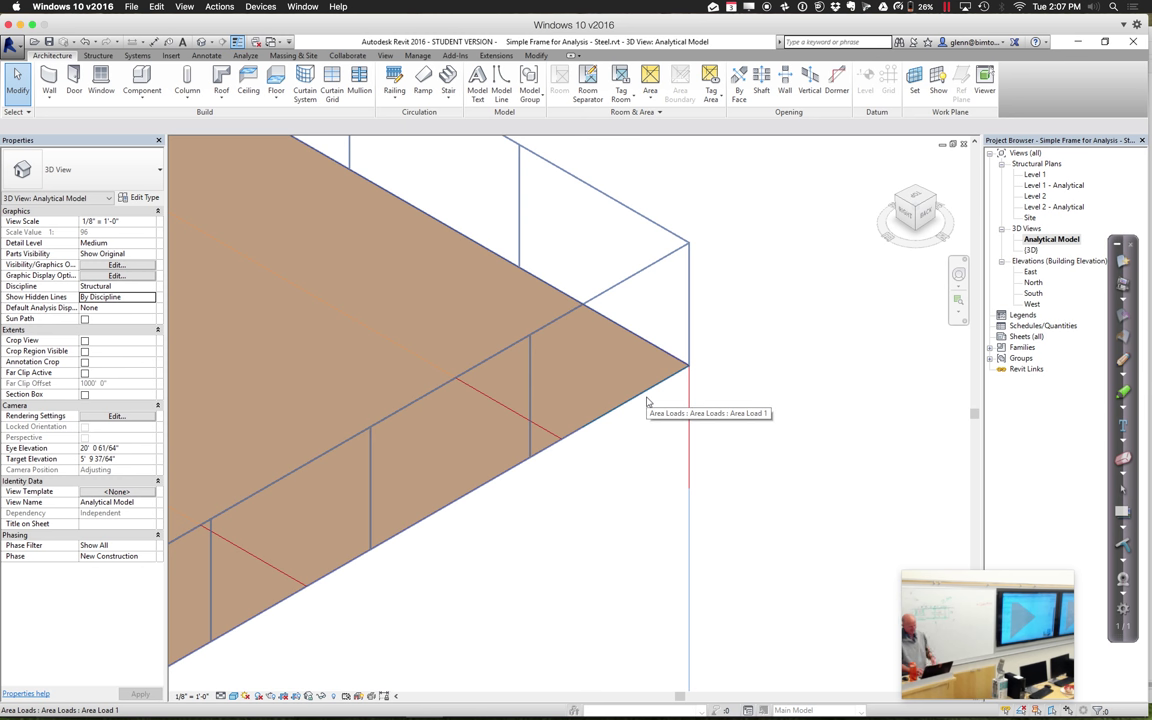
Set the Start Release of the analytical edge beam opposite the braced bay to Bending Moment
{"action": "key", "text": "Tab"}
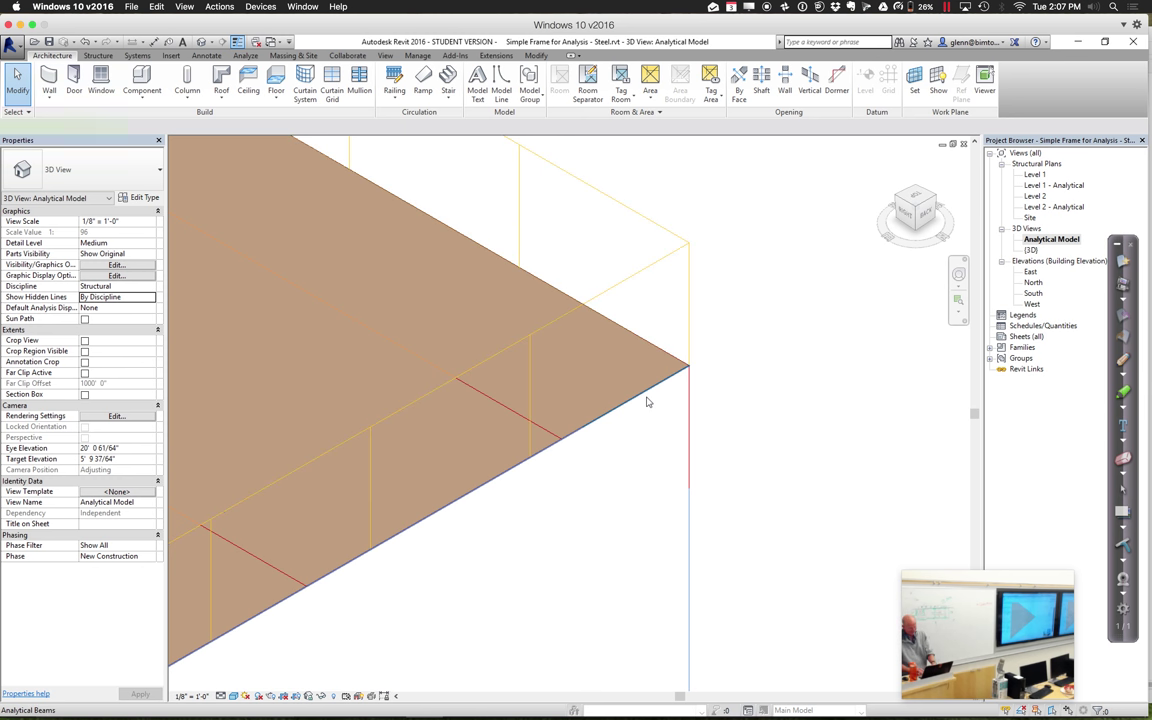
{"action": "left_click", "coordinate": [646, 401]}
{"action": "left_click", "coordinate": [640, 460]}
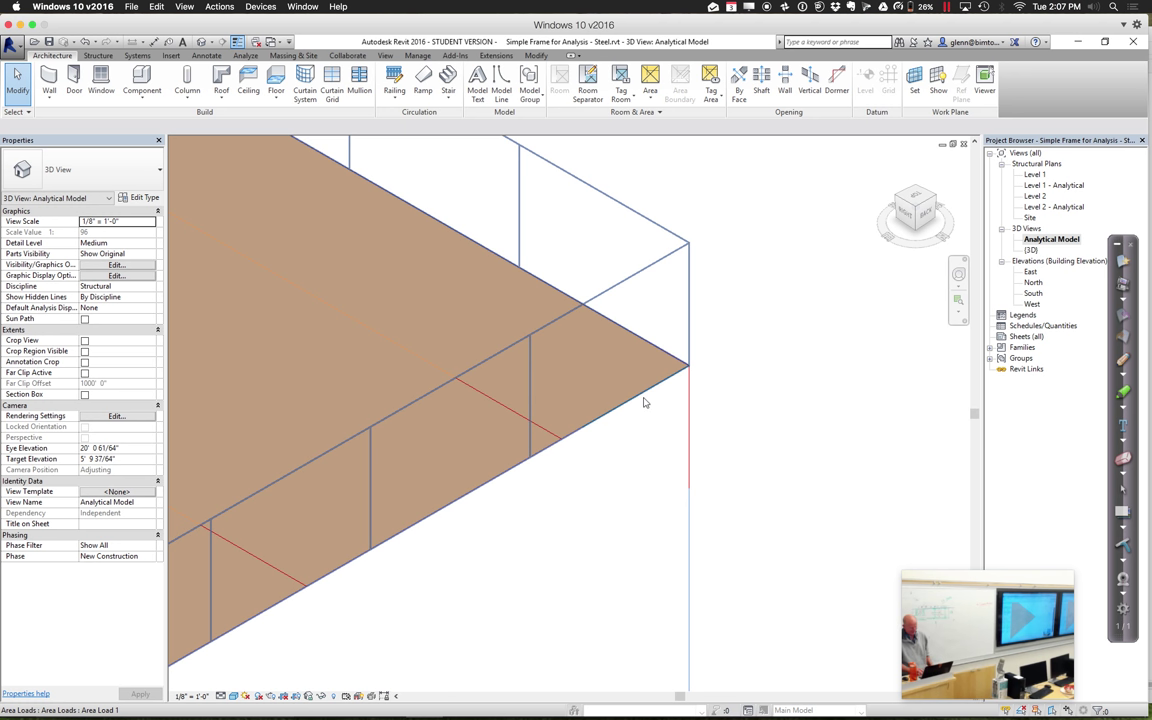
{"action": "key", "text": "Tab"}
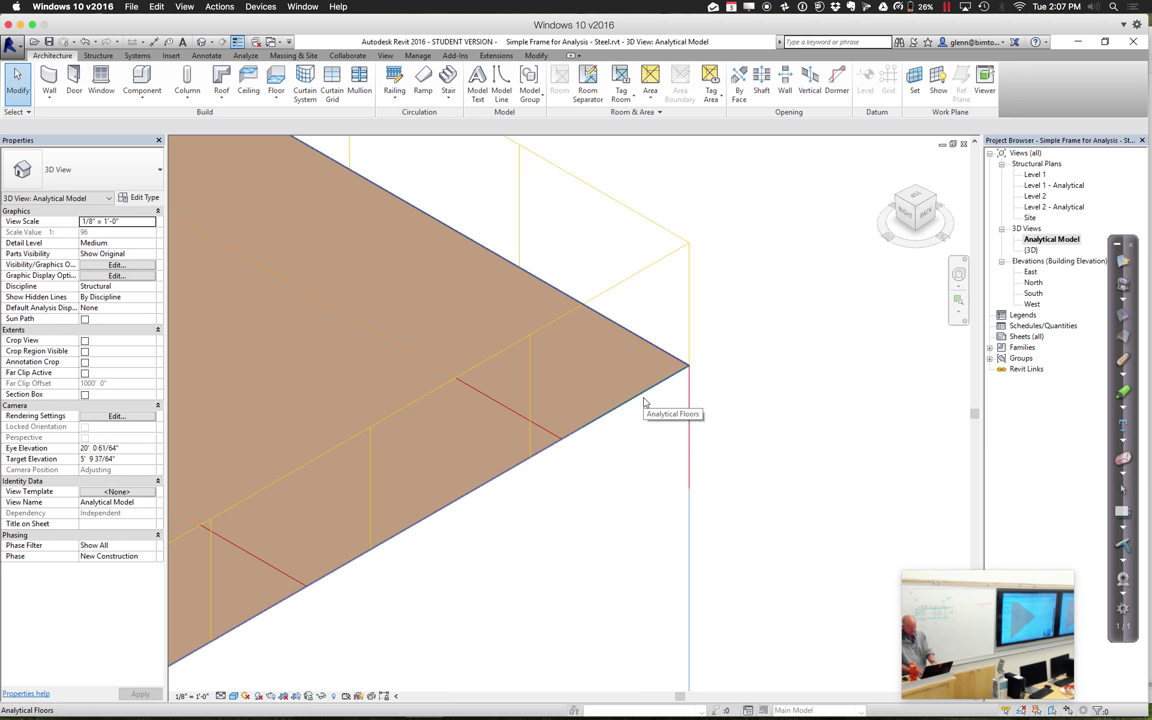
{"action": "key", "text": "Tab"}
{"action": "left_click", "coordinate": [644, 402]}
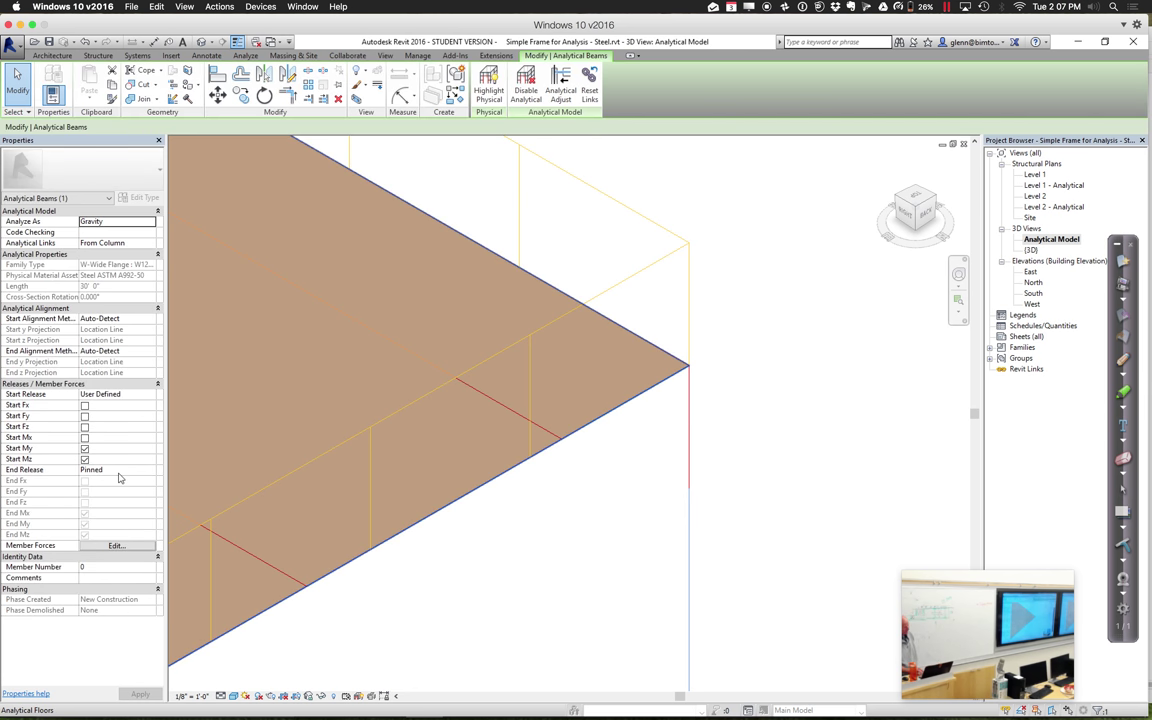
{"action": "left_click", "coordinate": [149, 396]}
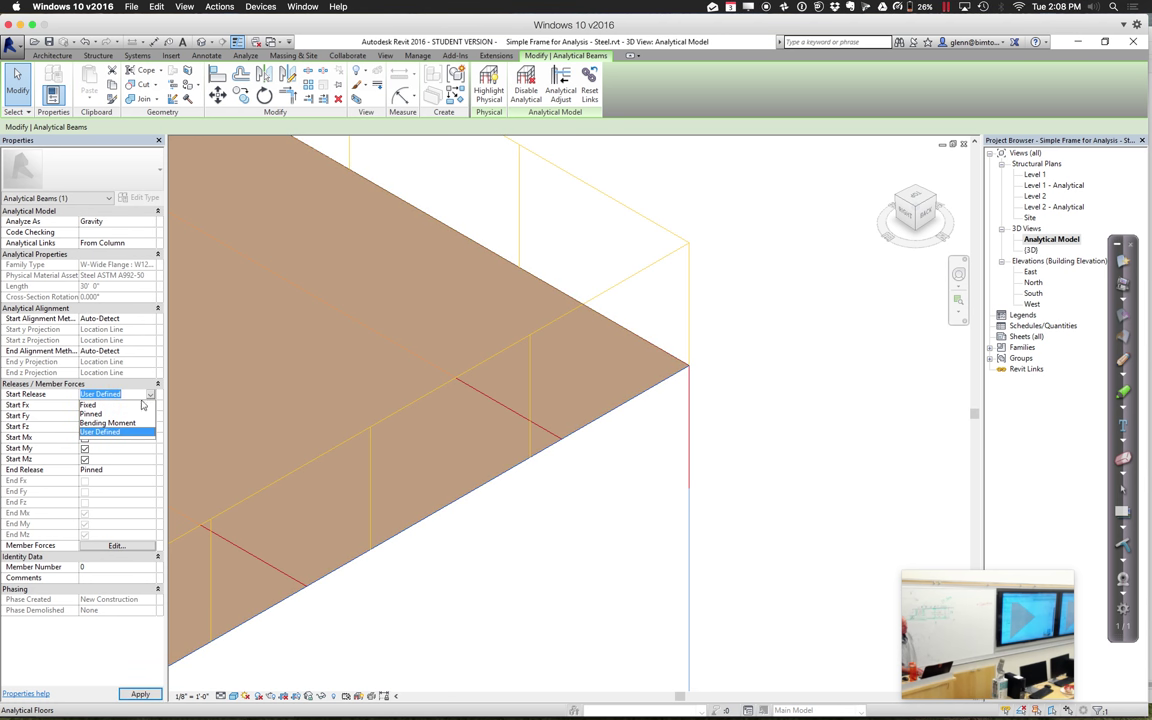
{"action": "left_click", "coordinate": [115, 423]}
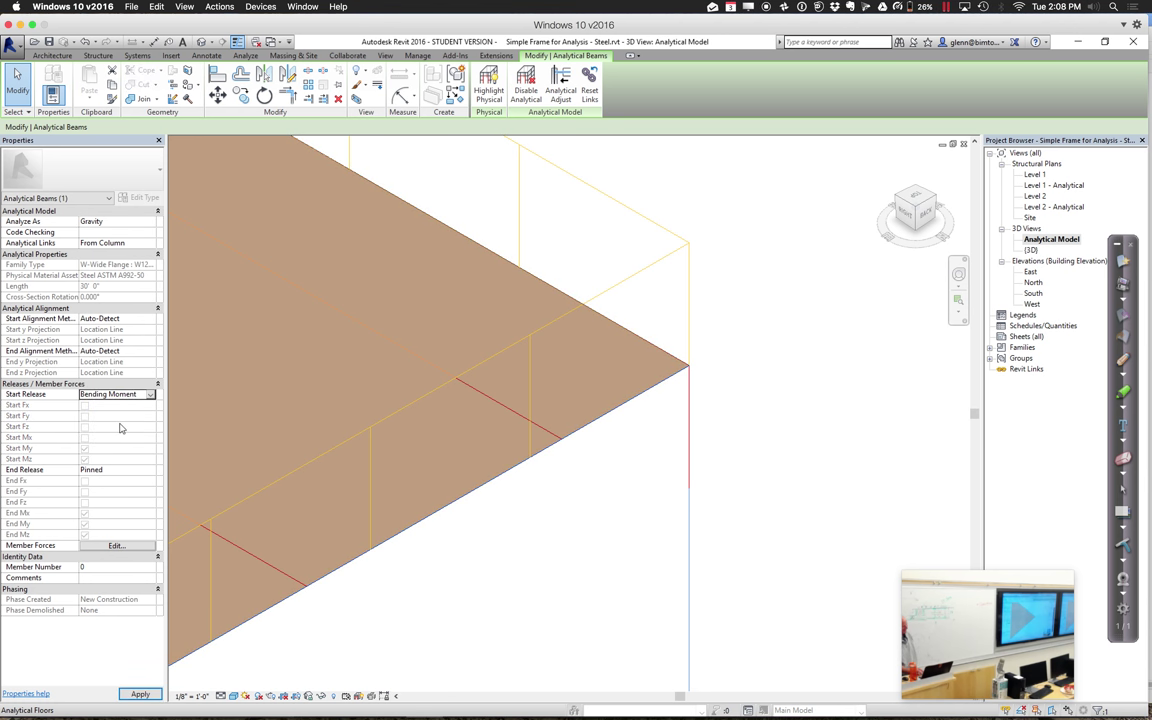
Set the same analytical edge beam's End Release to Bending Moment and apply the change
{"action": "left_click", "coordinate": [145, 470]}
{"action": "left_click", "coordinate": [149, 471]}
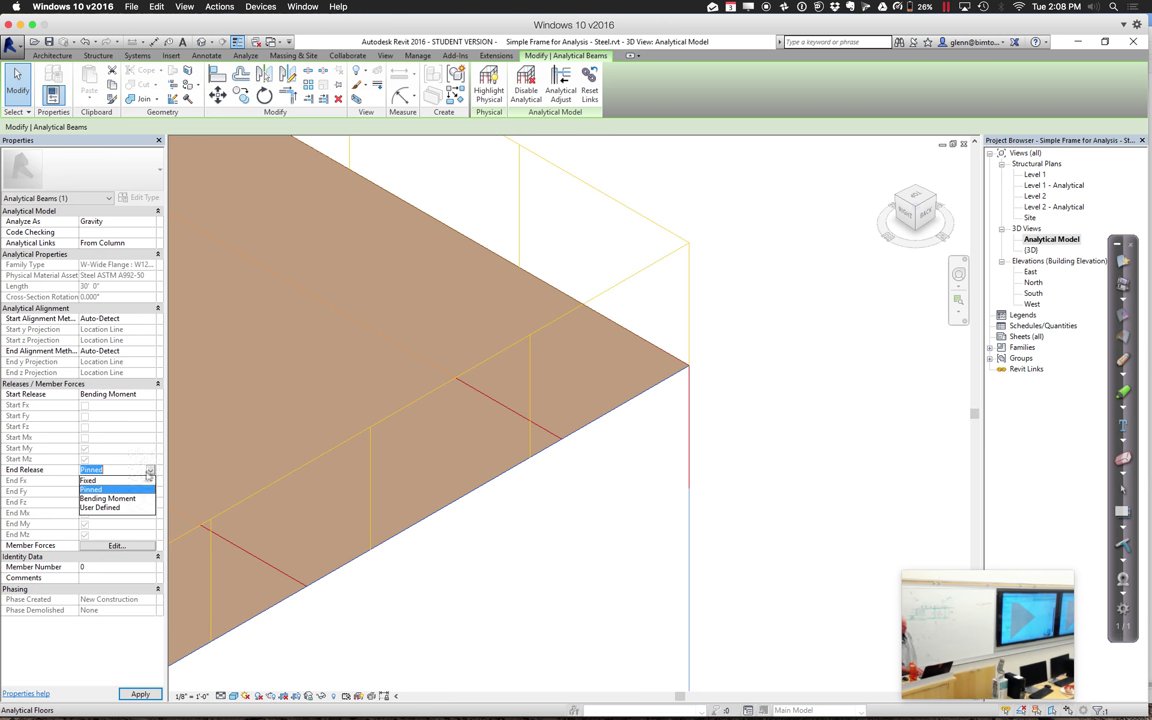
{"action": "left_click", "coordinate": [108, 498]}
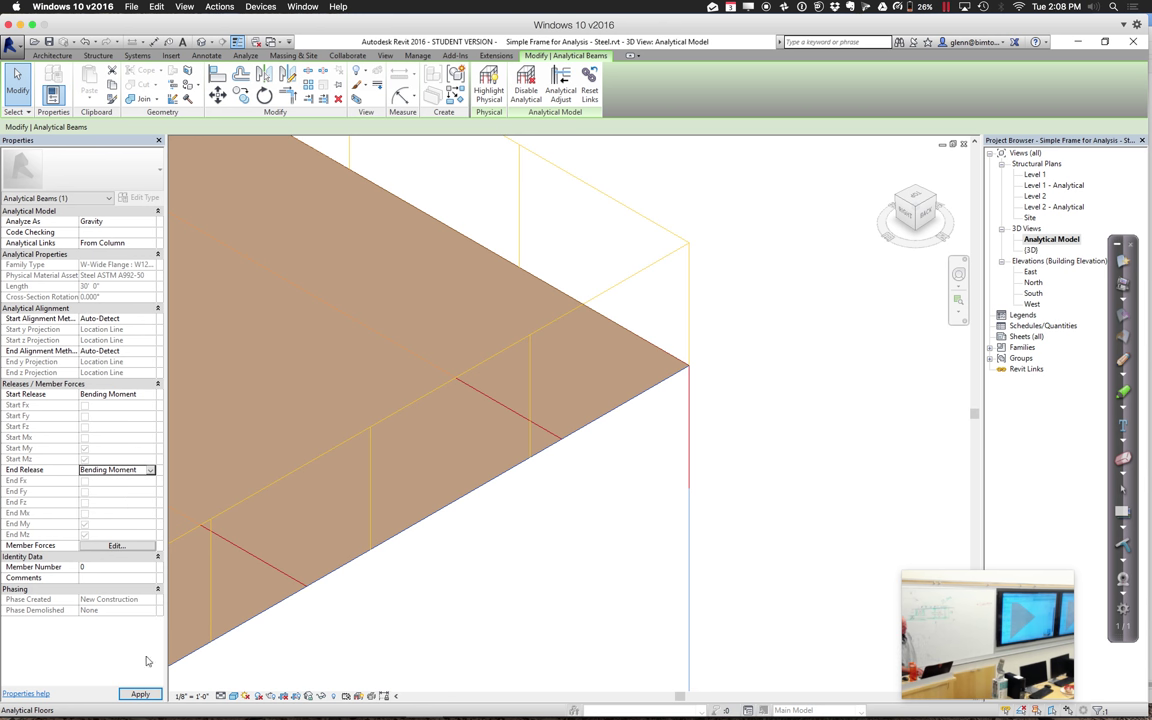
{"action": "left_click", "coordinate": [145, 694]}
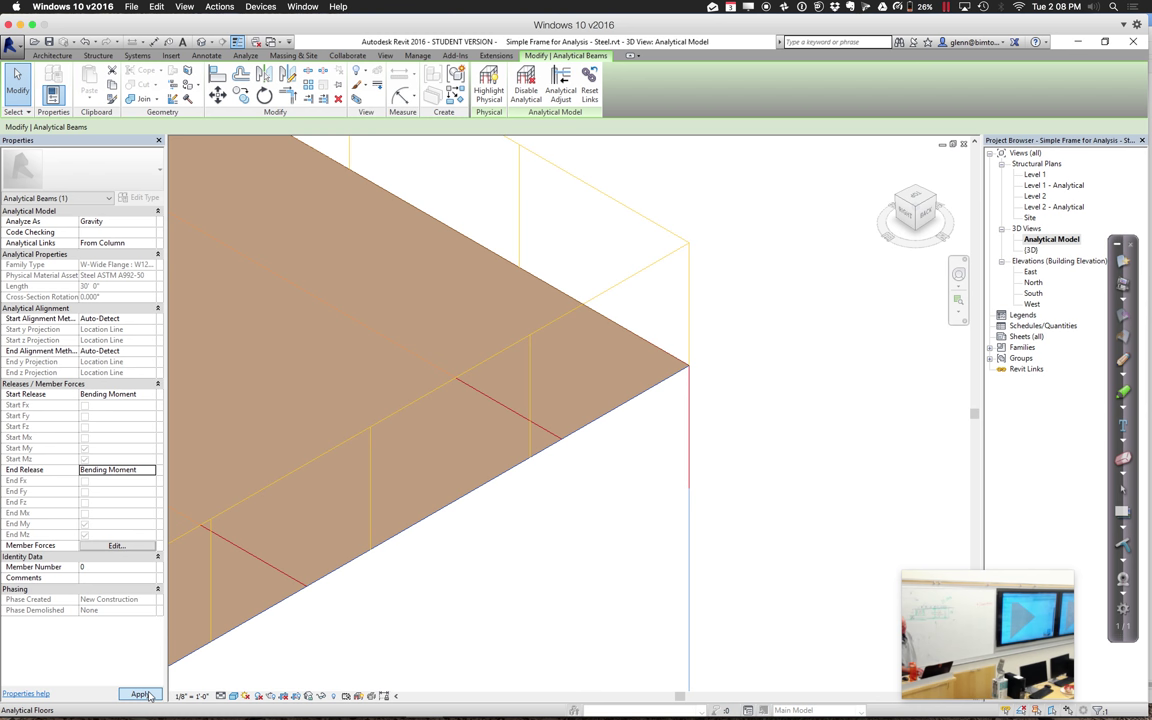
{"action": "left_click", "coordinate": [484, 614]}
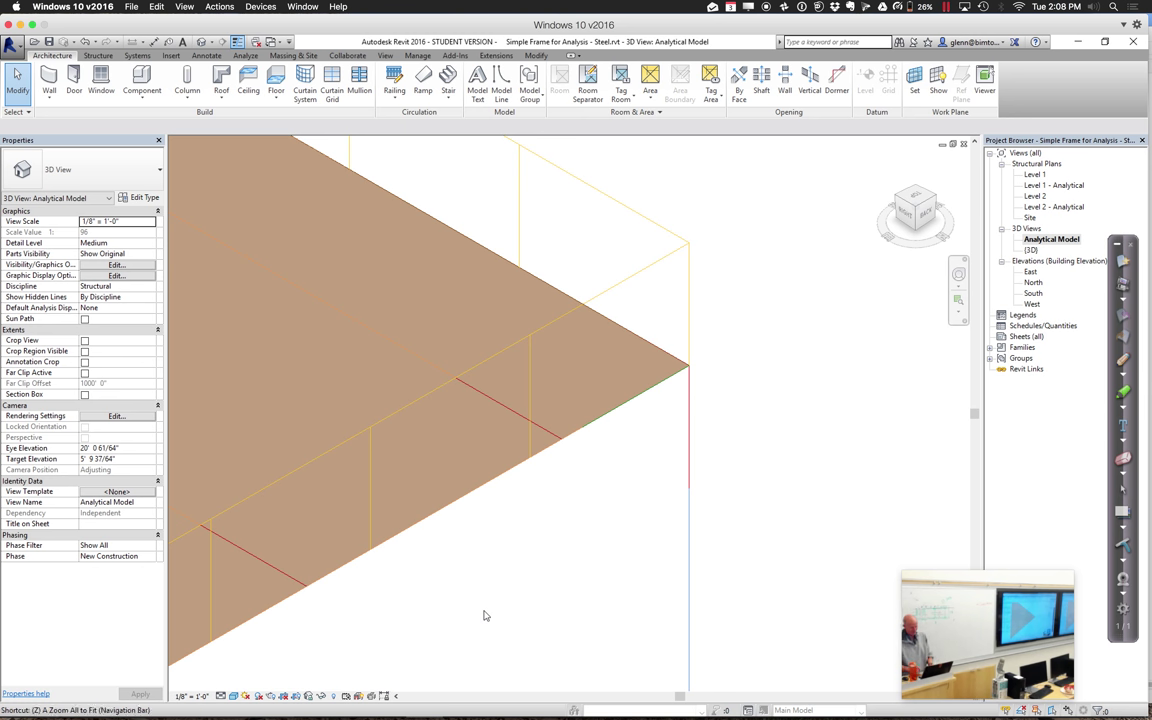
{"action": "scroll", "coordinate": [484, 615], "scroll_direction": "down", "scroll_amount": 2}
{"action": "scroll", "coordinate": [484, 615], "scroll_direction": "down", "scroll_amount": 3}
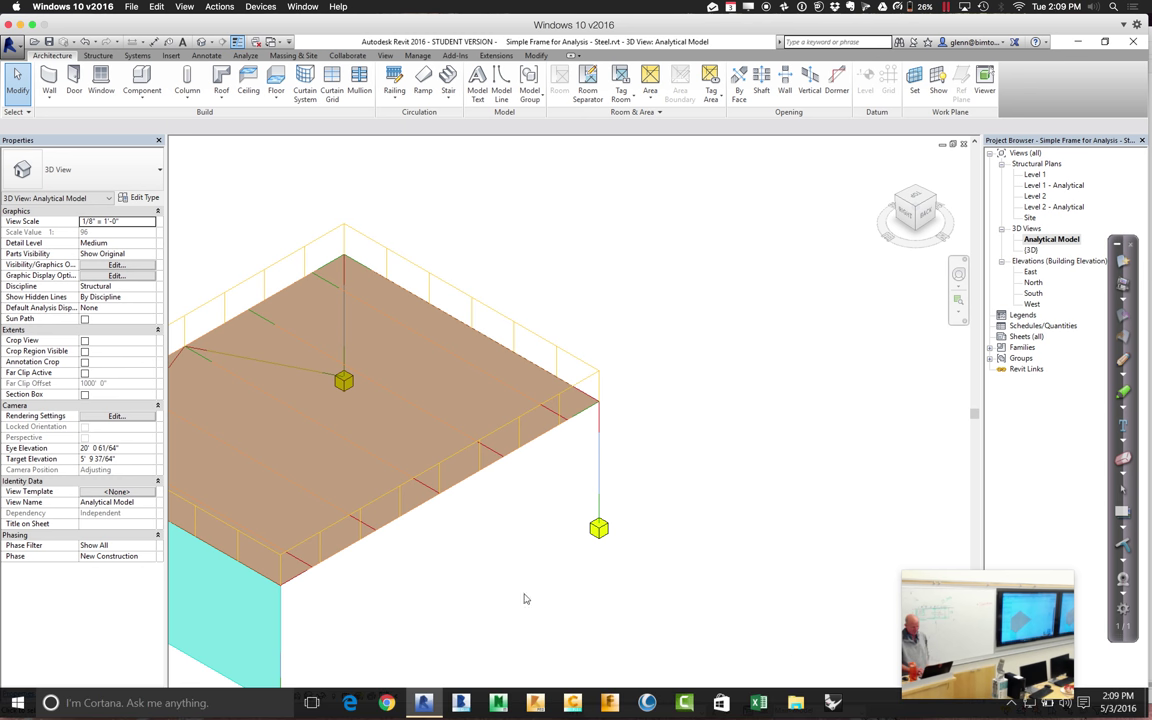
{"action": "left_click", "coordinate": [393, 696]}
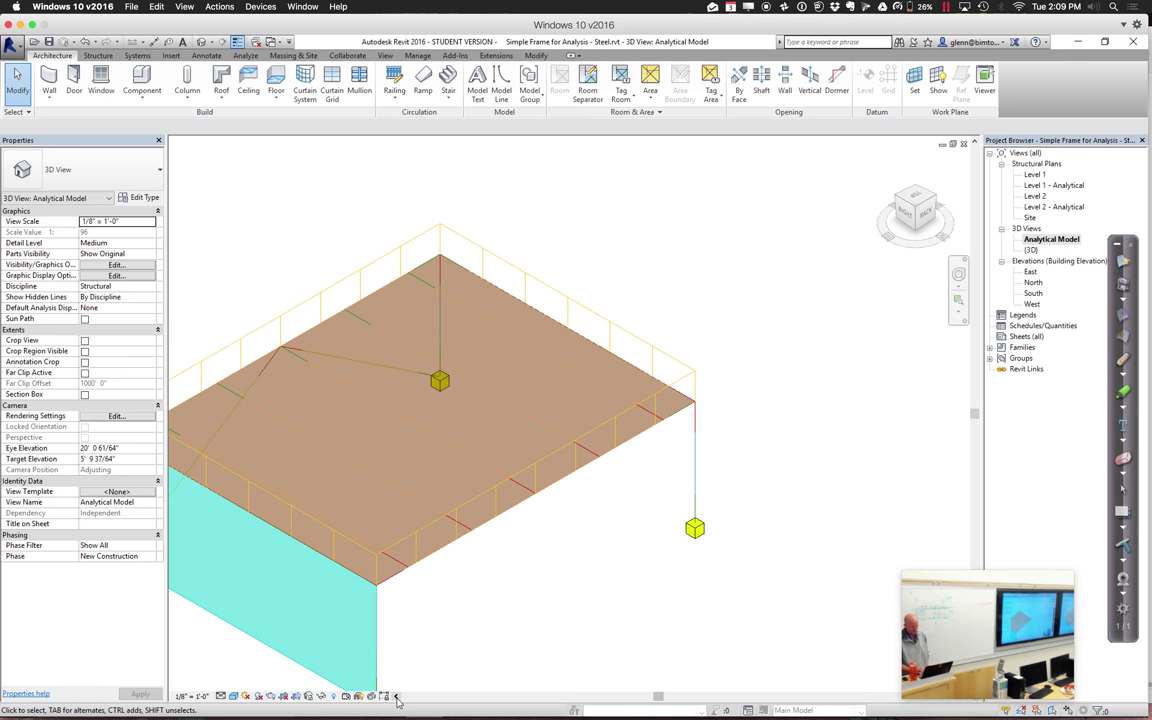
{"action": "left_click", "coordinate": [393, 696]}
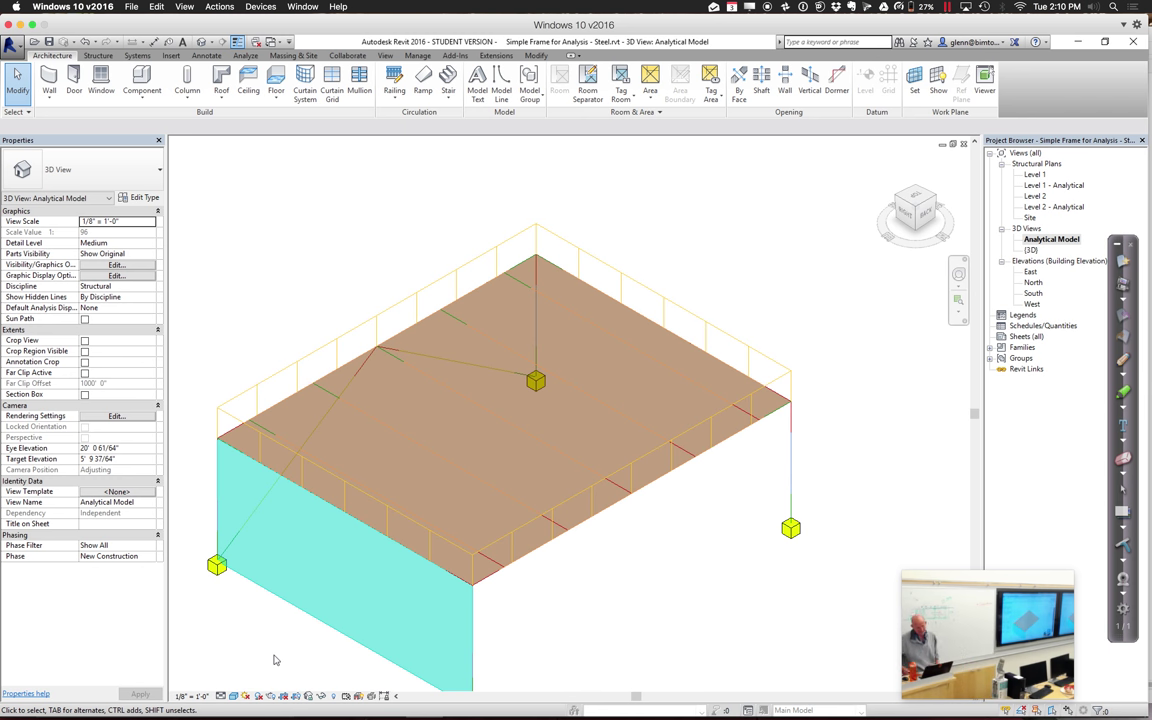
Switch to Chrome and search Google in a new tab for images of "wood framing shear walls"
{"action": "mouse_move", "coordinate": [254, 705]}
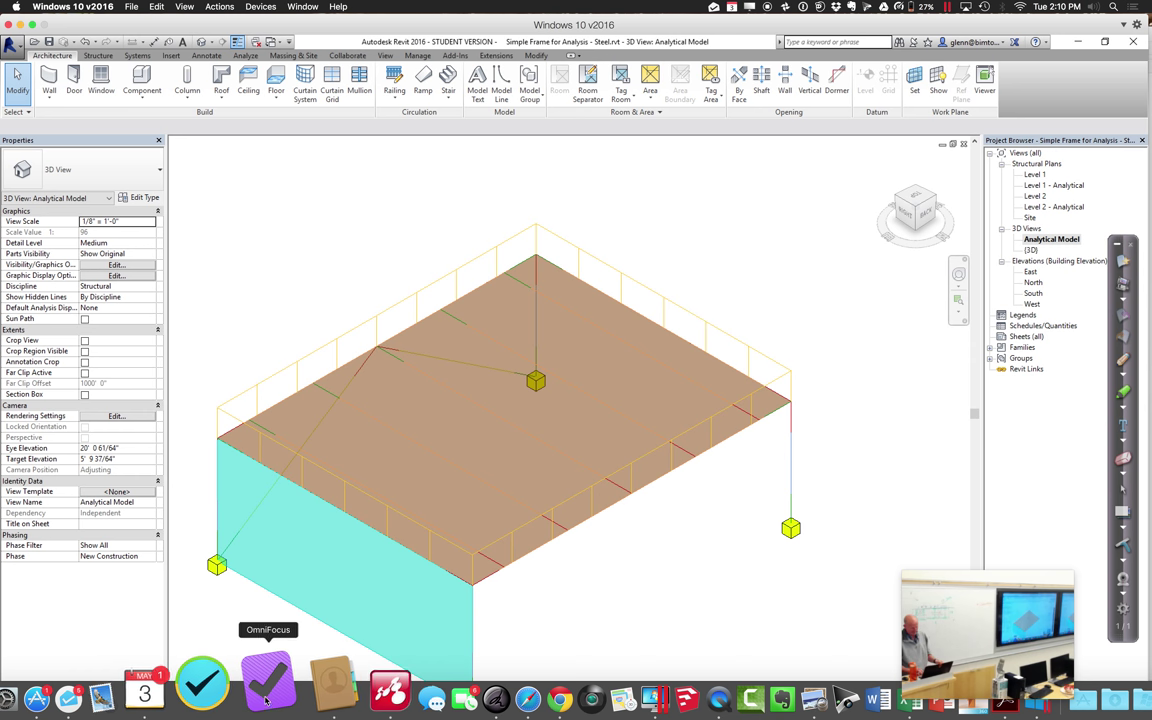
{"action": "left_click", "coordinate": [485, 683]}
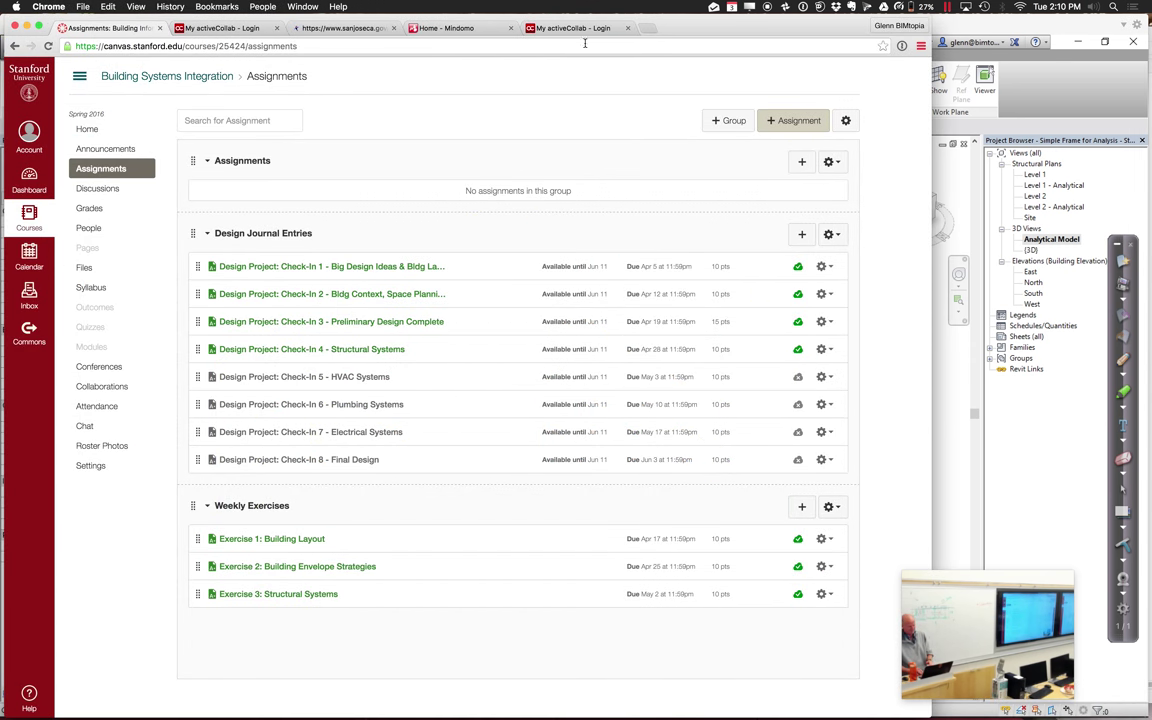
{"action": "key", "text": "super+t"}
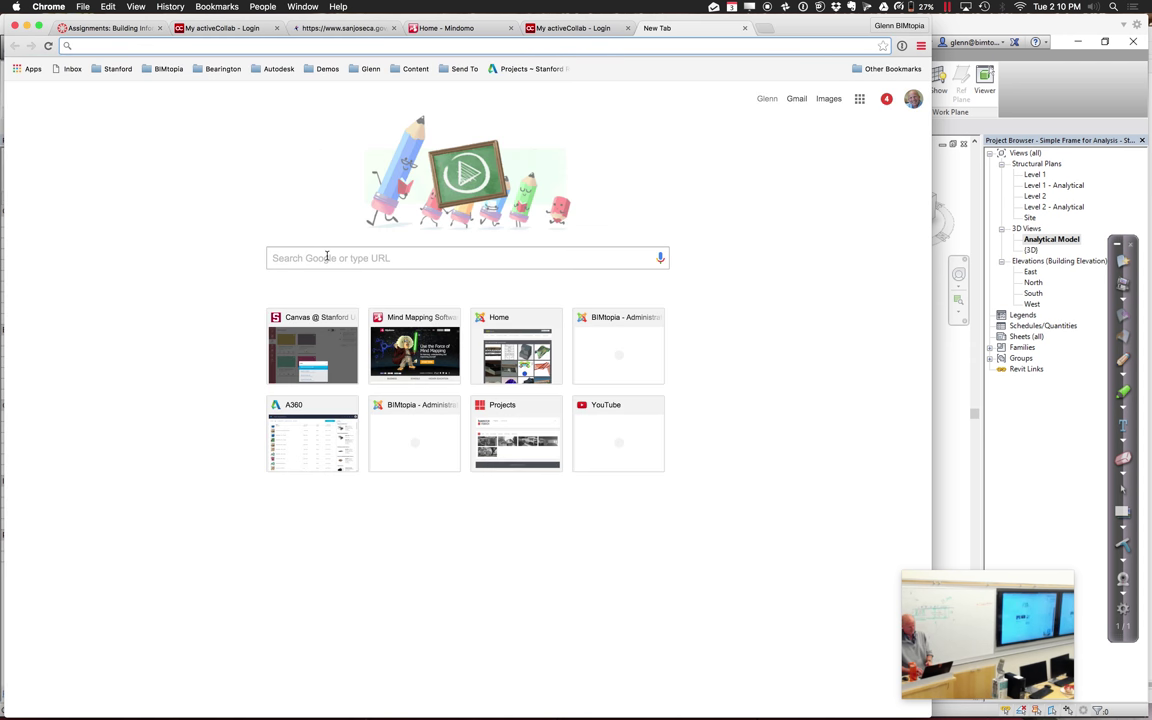
{"action": "left_click", "coordinate": [328, 258]}
{"action": "type", "text": "ww"}
{"action": "key", "text": "BackSpace"}
{"action": "key", "text": "BackSpace"}
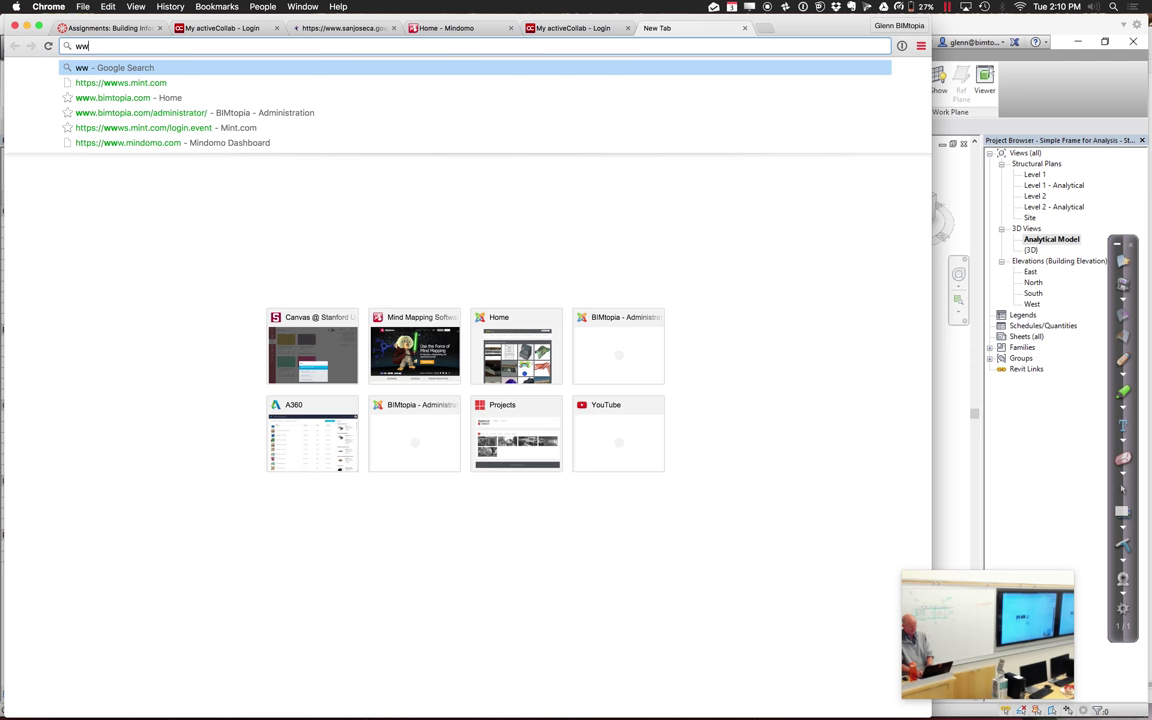
{"action": "type", "text": "ood fra"}
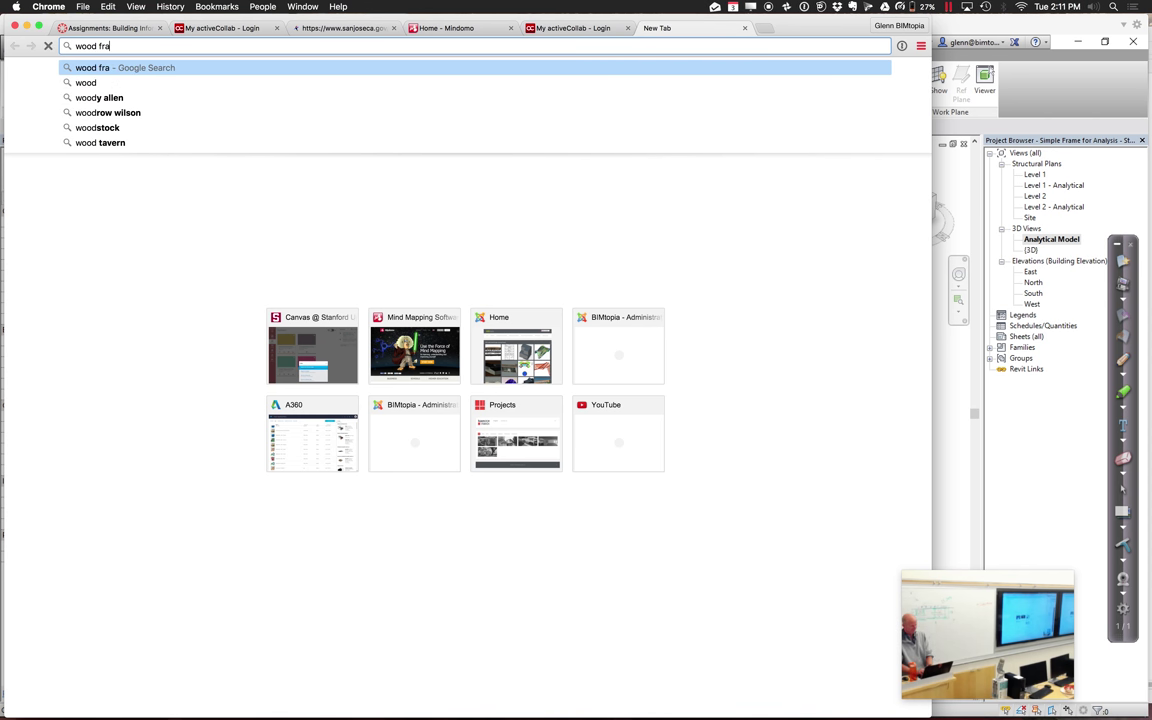
{"action": "type", "text": "ming shear walls"}
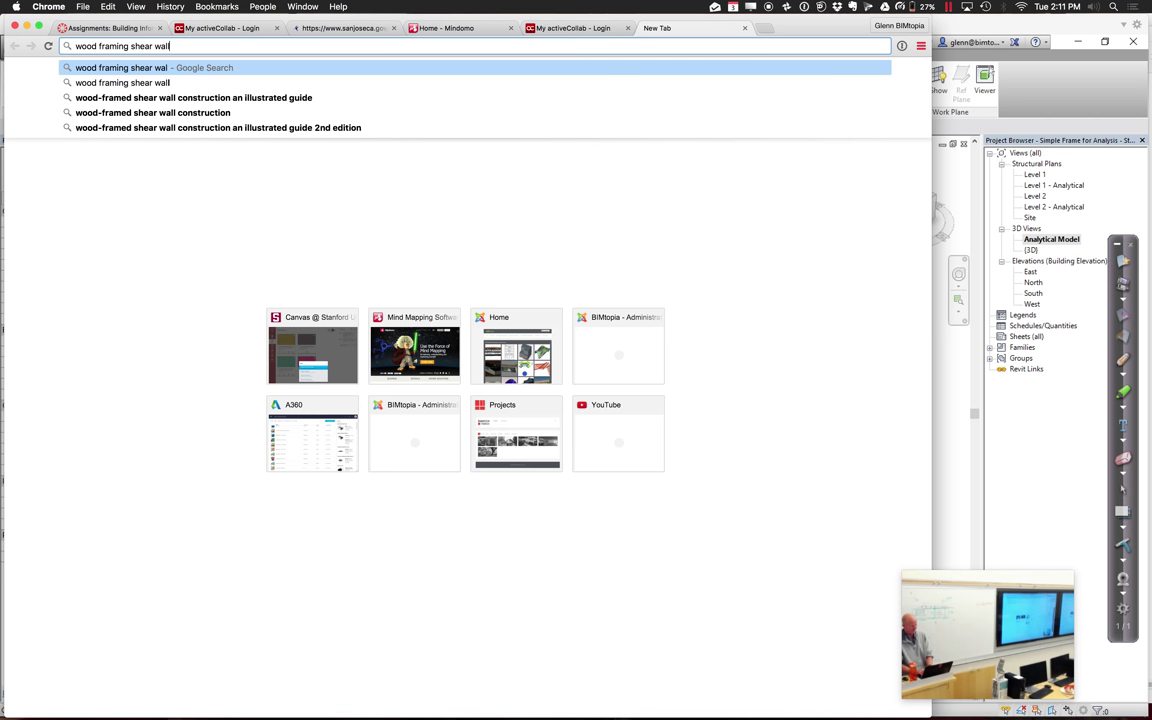
{"action": "key", "text": "Return"}
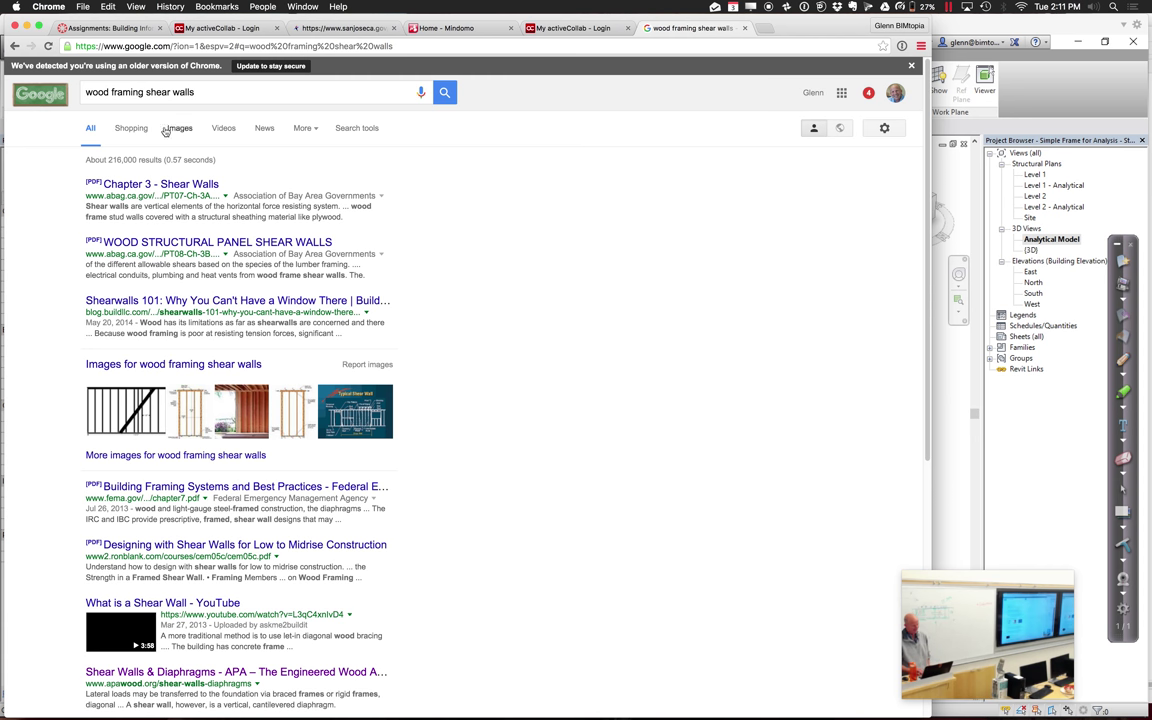
{"action": "left_click", "coordinate": [179, 130]}
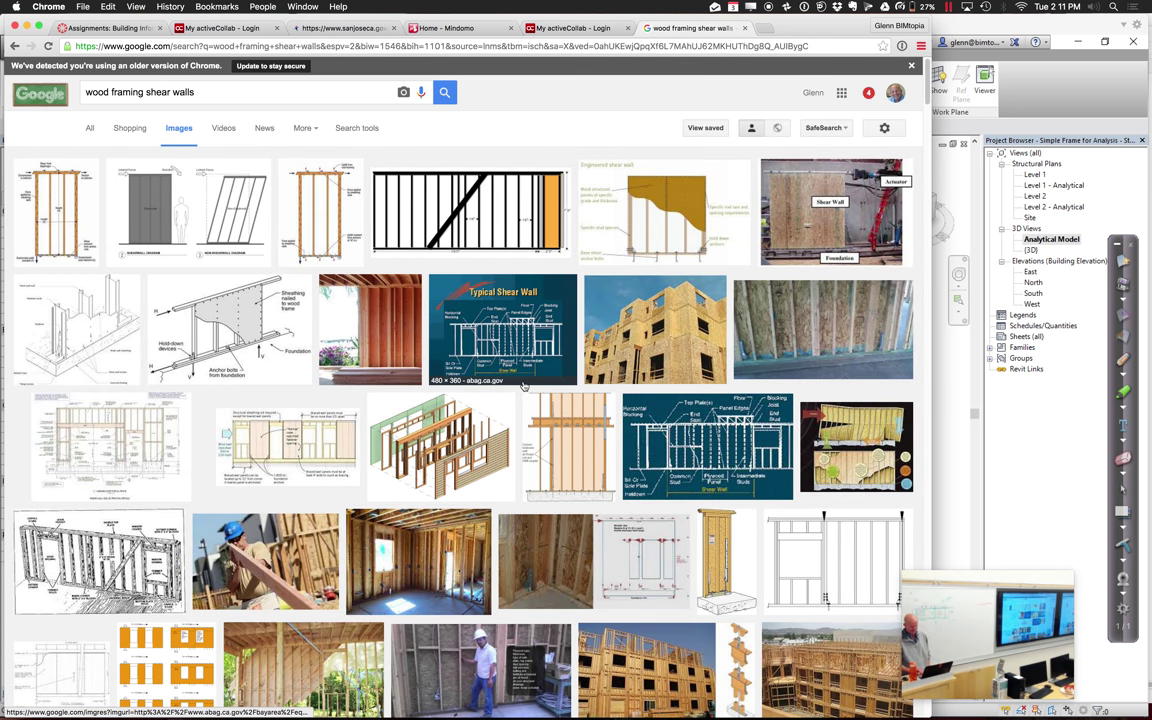
Preview the Typical Shear Wall diagram and the sheathed apartment building photo, opening the photo's APA source page
{"action": "left_click", "coordinate": [522, 380]}
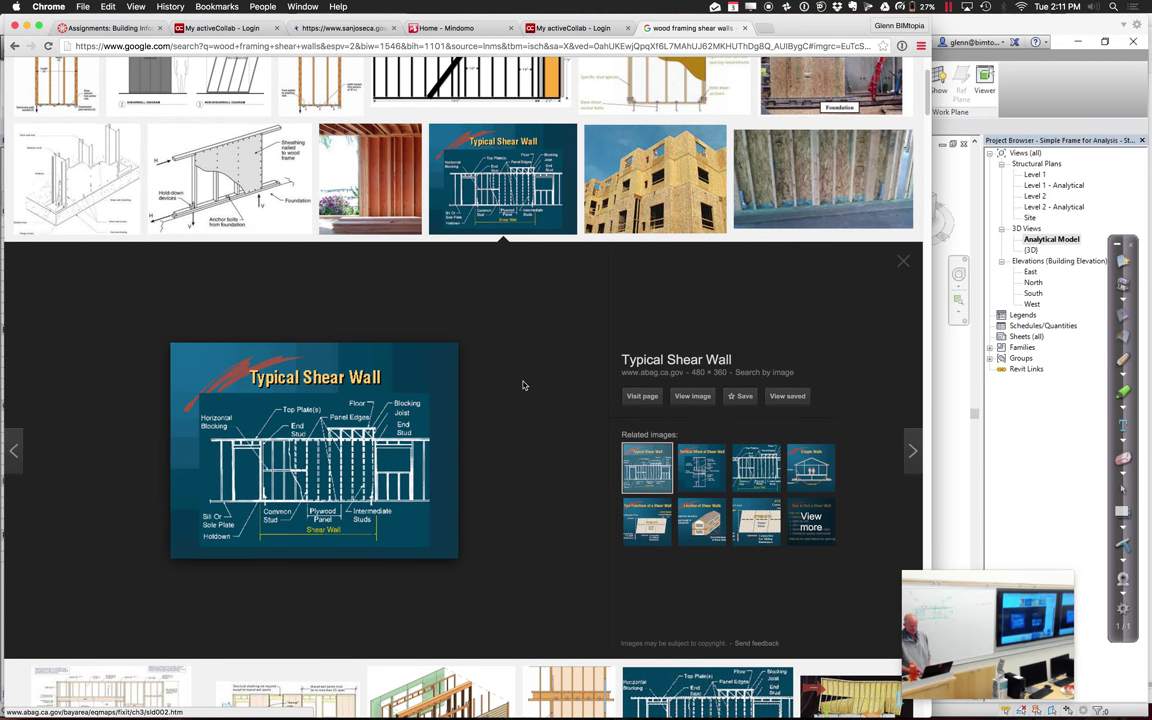
{"action": "left_click", "coordinate": [666, 204]}
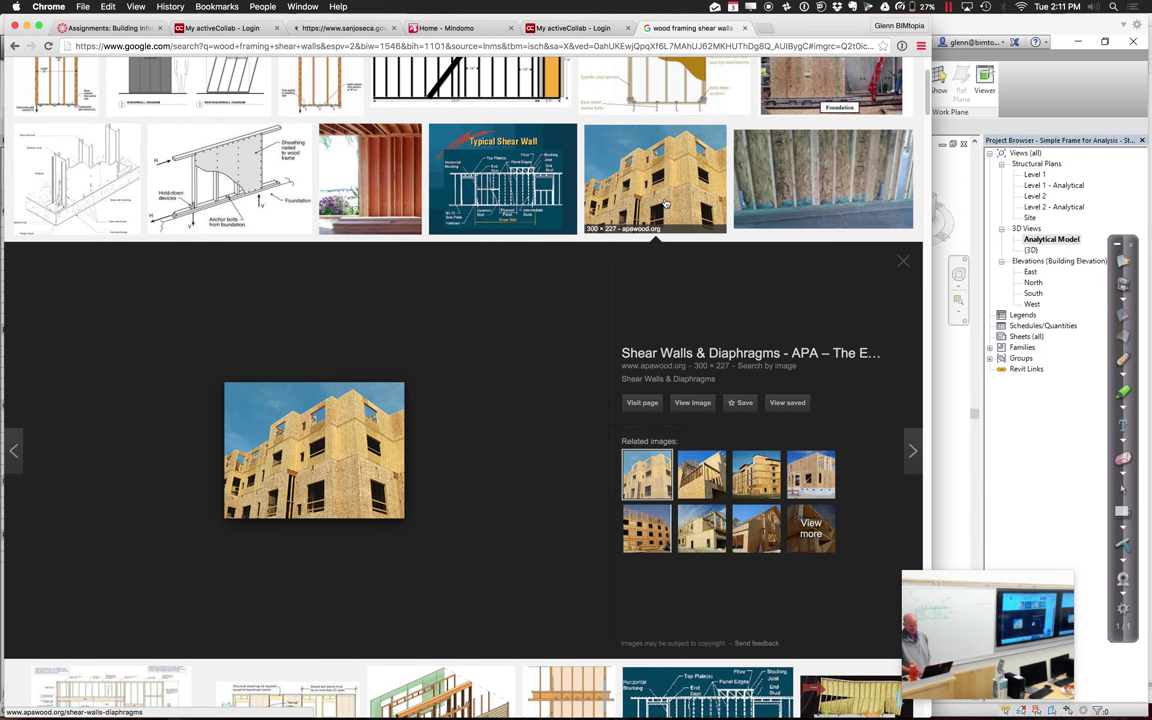
{"action": "left_click", "coordinate": [652, 192]}
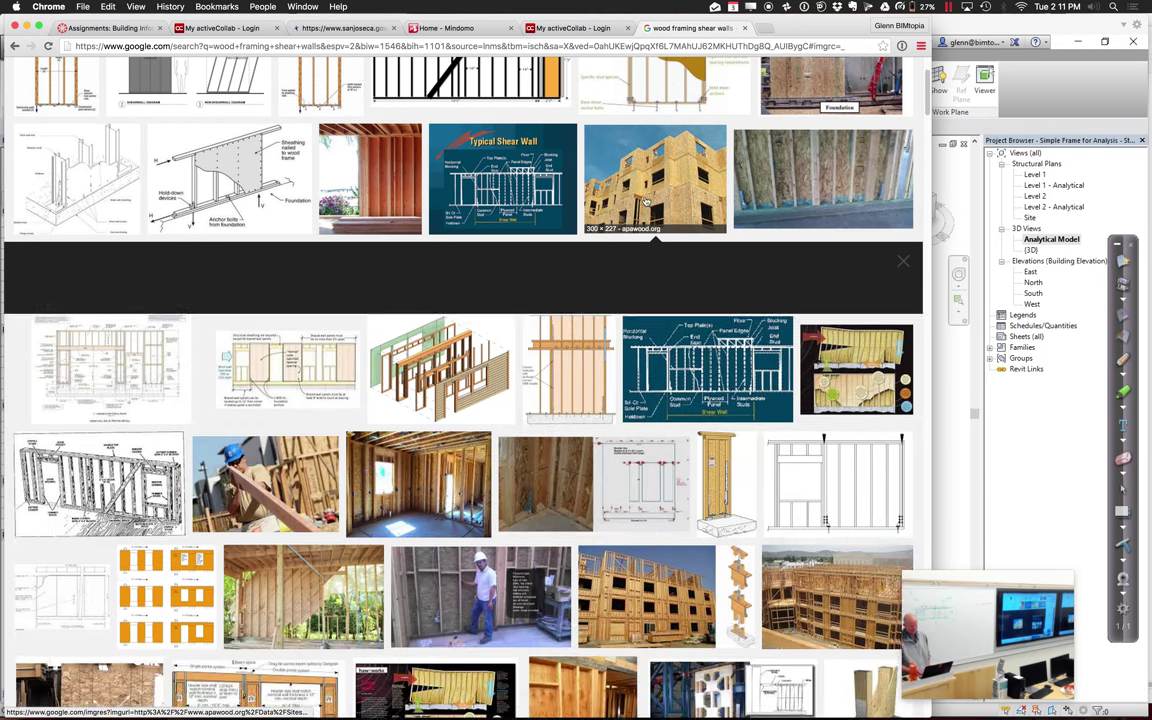
{"action": "left_click", "coordinate": [648, 187]}
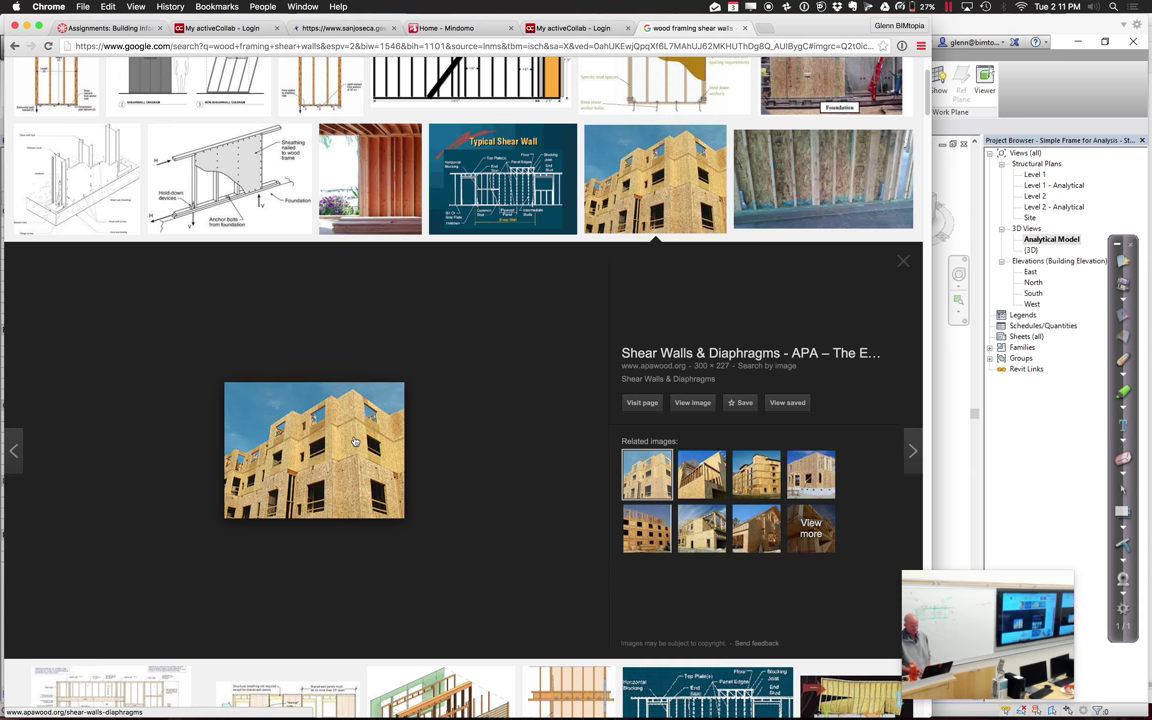
{"action": "left_click", "coordinate": [349, 445]}
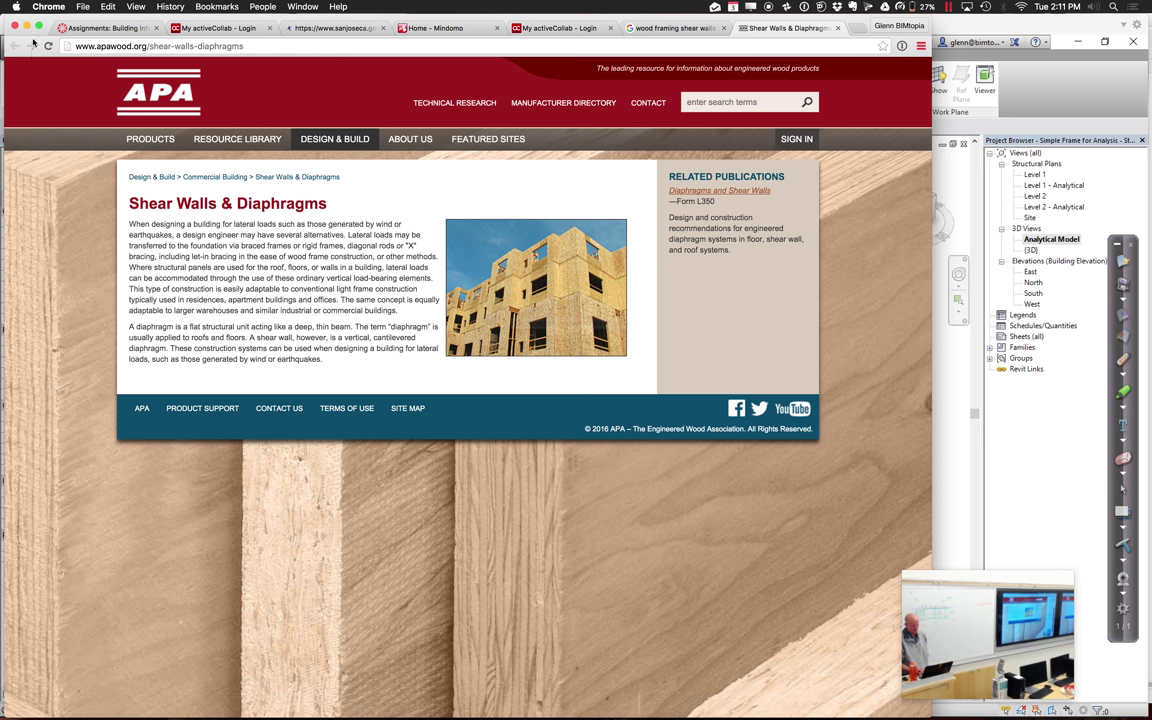
Return to the shear wall image results and preview the photo of the multi-storey building with open wood framing
{"action": "left_click", "coordinate": [640, 28]}
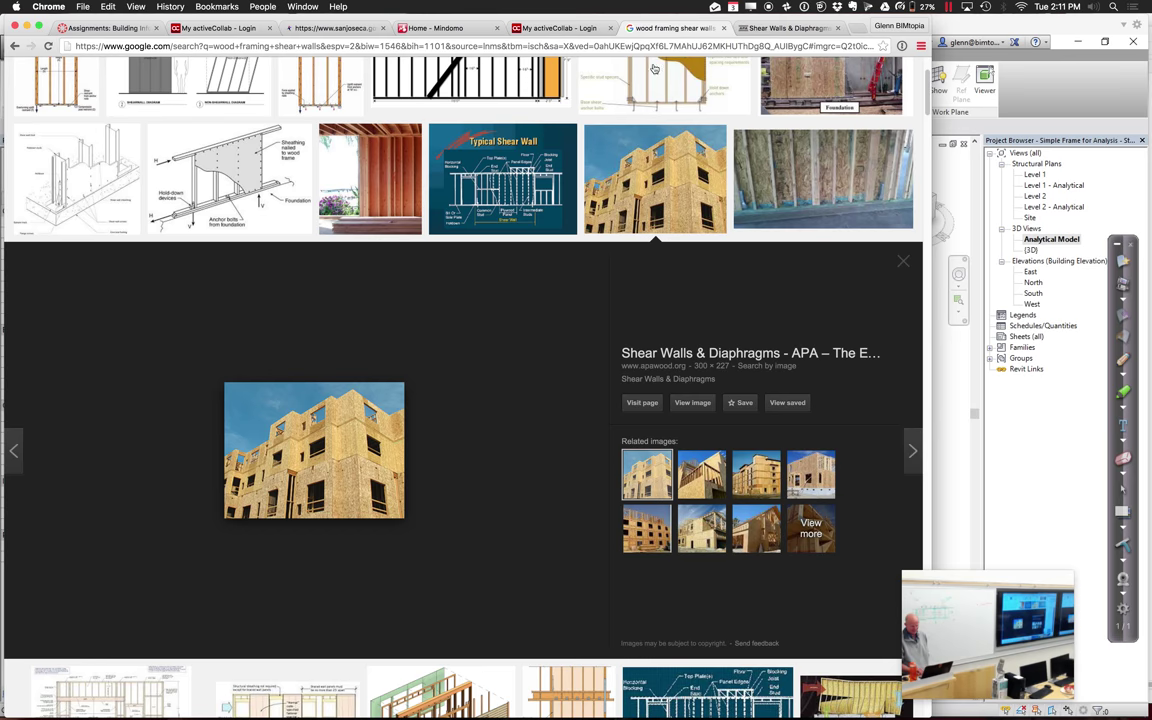
{"action": "scroll", "coordinate": [577, 346], "scroll_direction": "down", "scroll_amount": 3}
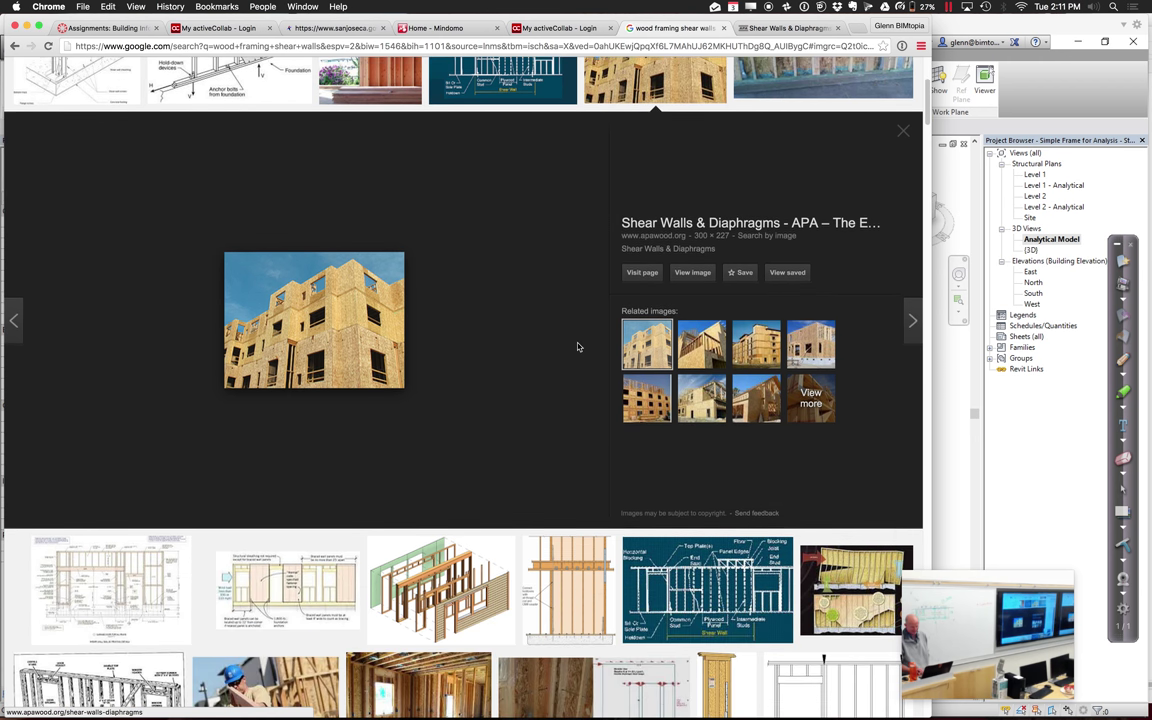
{"action": "scroll", "coordinate": [577, 346], "scroll_direction": "up", "scroll_amount": 4}
{"action": "scroll", "coordinate": [577, 346], "scroll_direction": "down", "scroll_amount": 7}
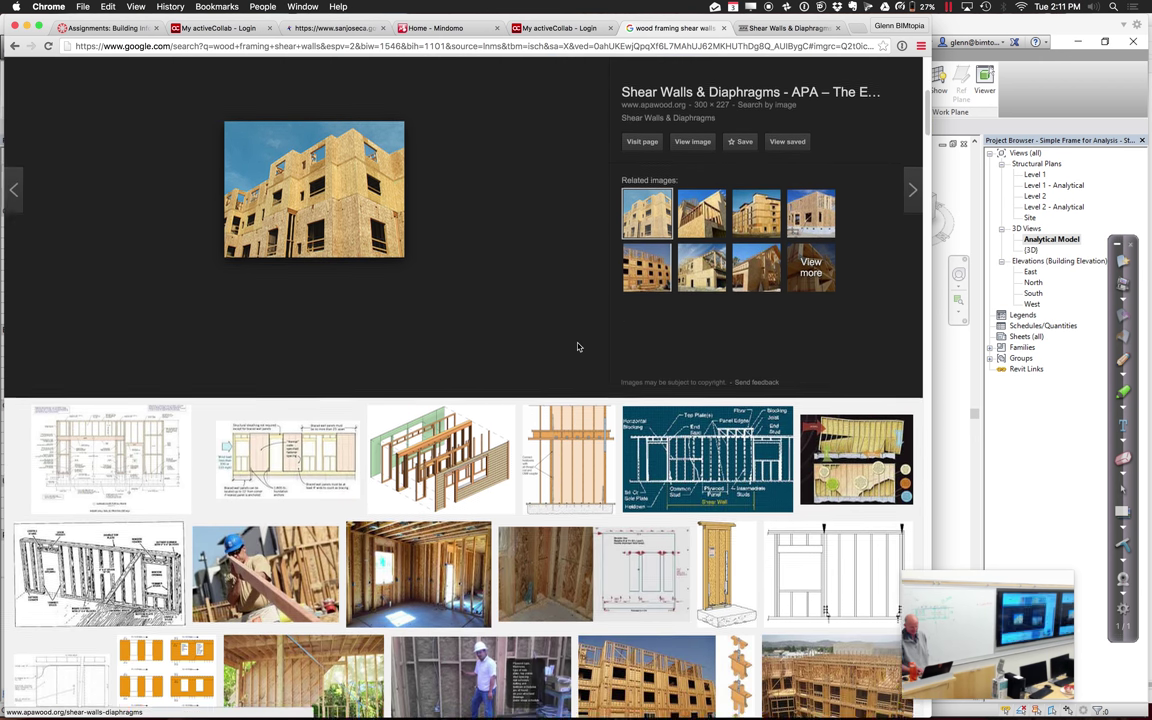
{"action": "scroll", "coordinate": [437, 528], "scroll_direction": "down", "scroll_amount": 2}
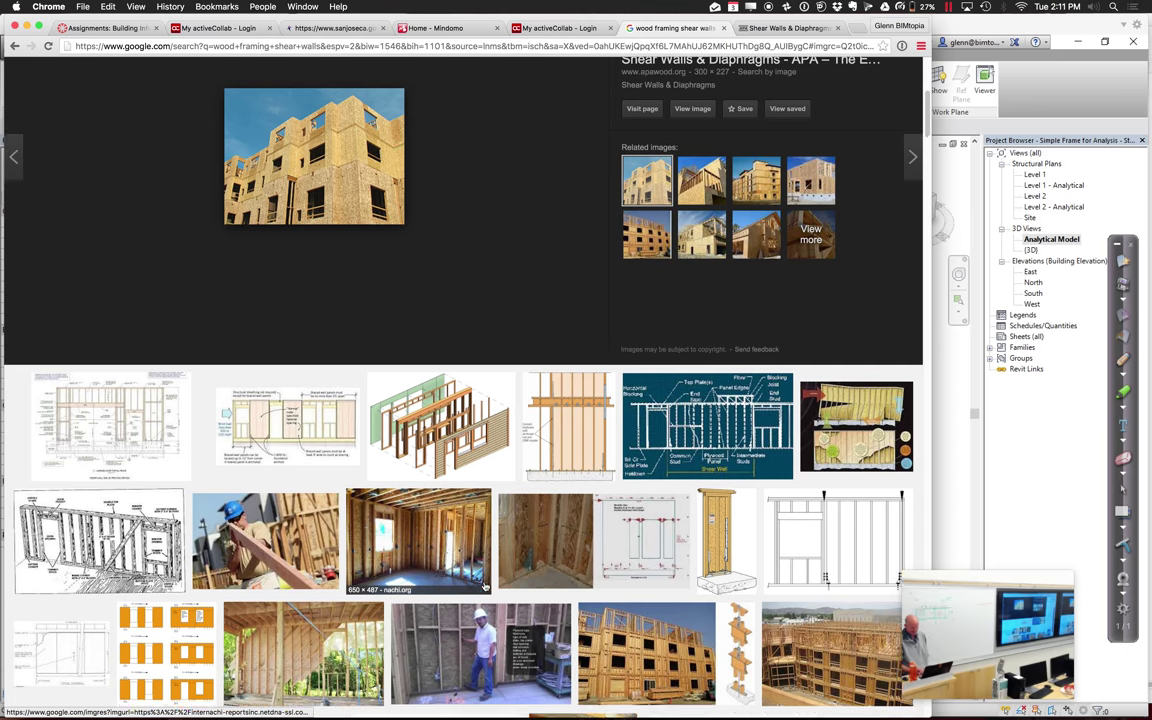
{"action": "scroll", "coordinate": [485, 587], "scroll_direction": "down", "scroll_amount": 1}
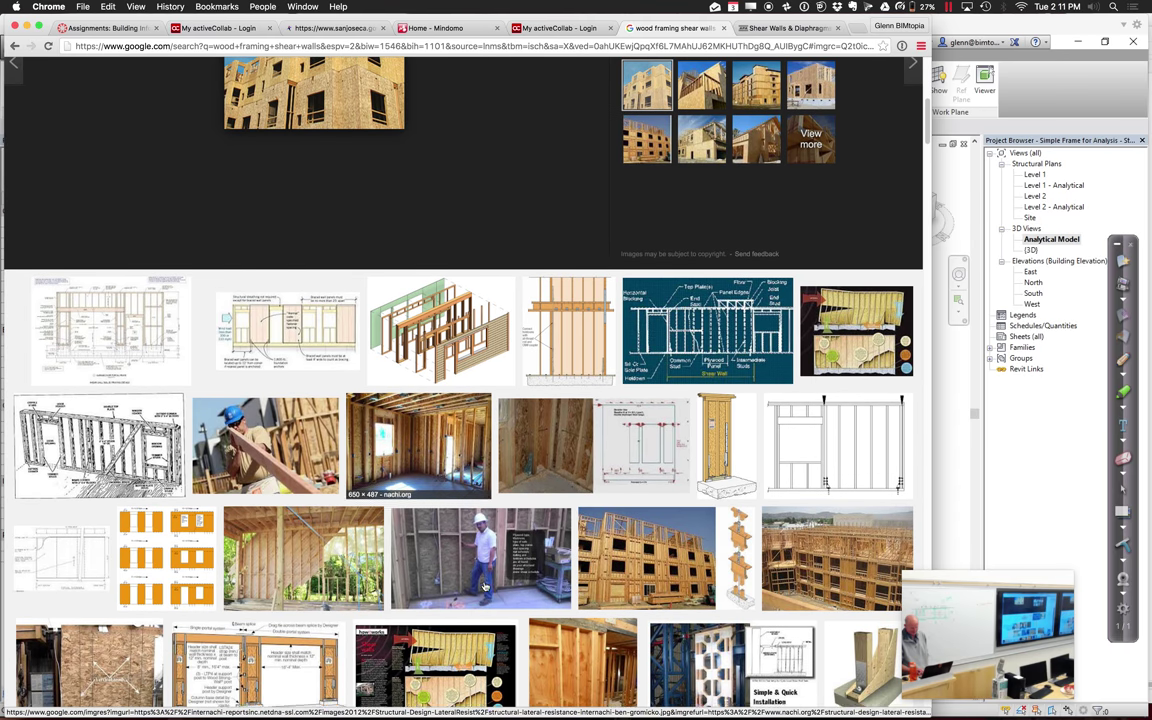
{"action": "left_click", "coordinate": [843, 582]}
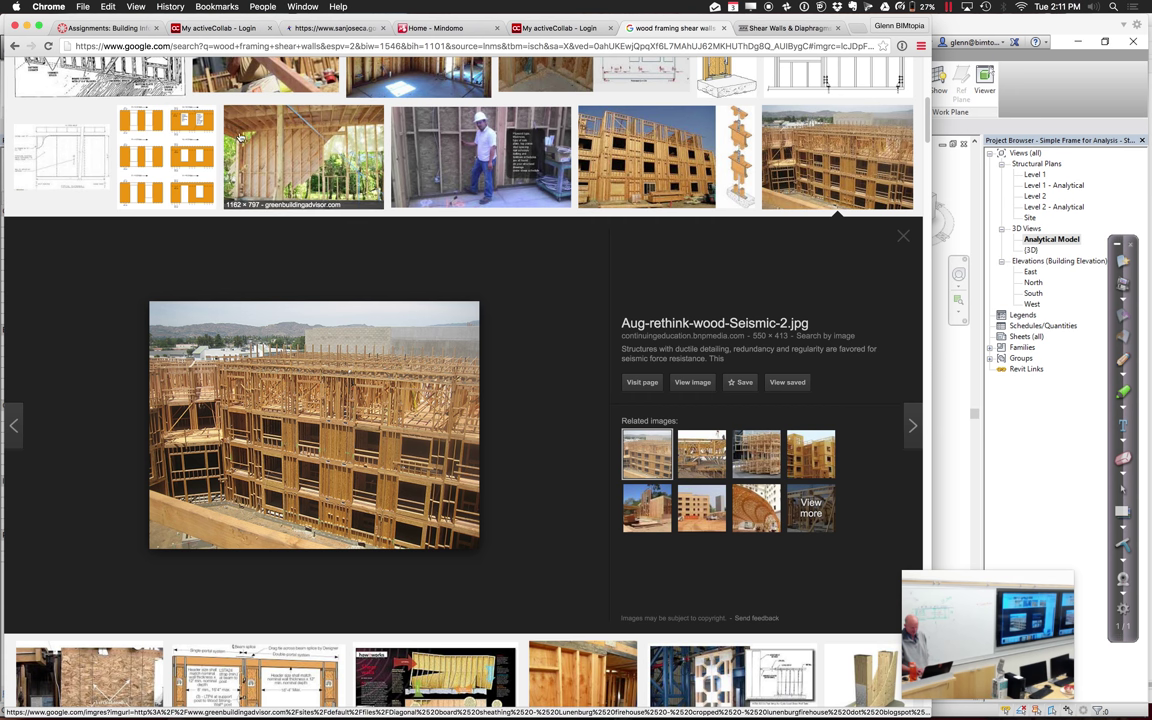
Preview the plywood-sheathed arcade building and the Lateral Solutions cover, including the cover's related Hardy Frame image
{"action": "scroll", "coordinate": [280, 158], "scroll_direction": "up", "scroll_amount": 3}
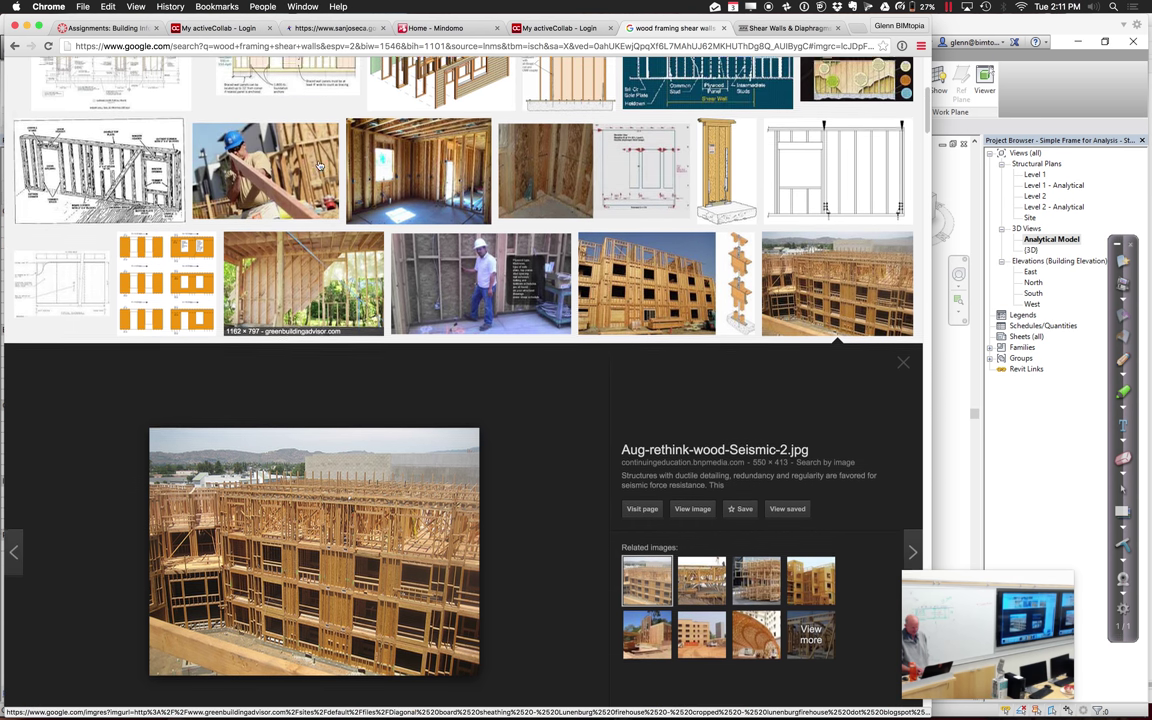
{"action": "scroll", "coordinate": [320, 165], "scroll_direction": "up", "scroll_amount": 4}
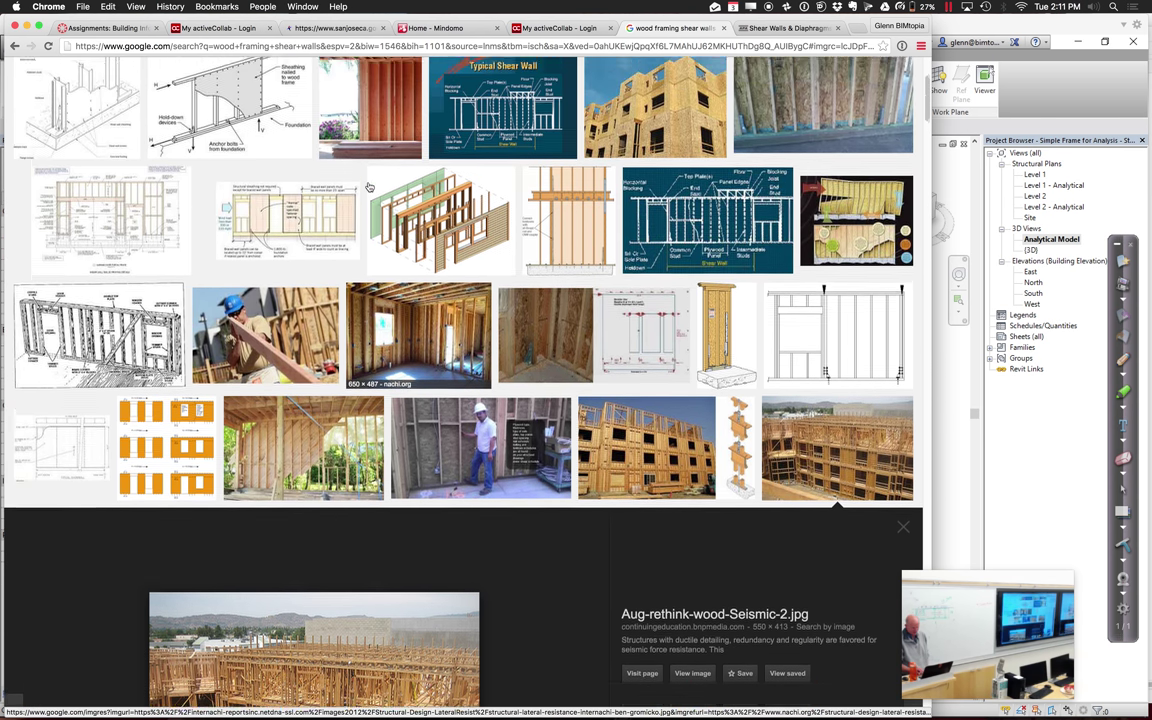
{"action": "scroll", "coordinate": [369, 187], "scroll_direction": "down", "scroll_amount": 20}
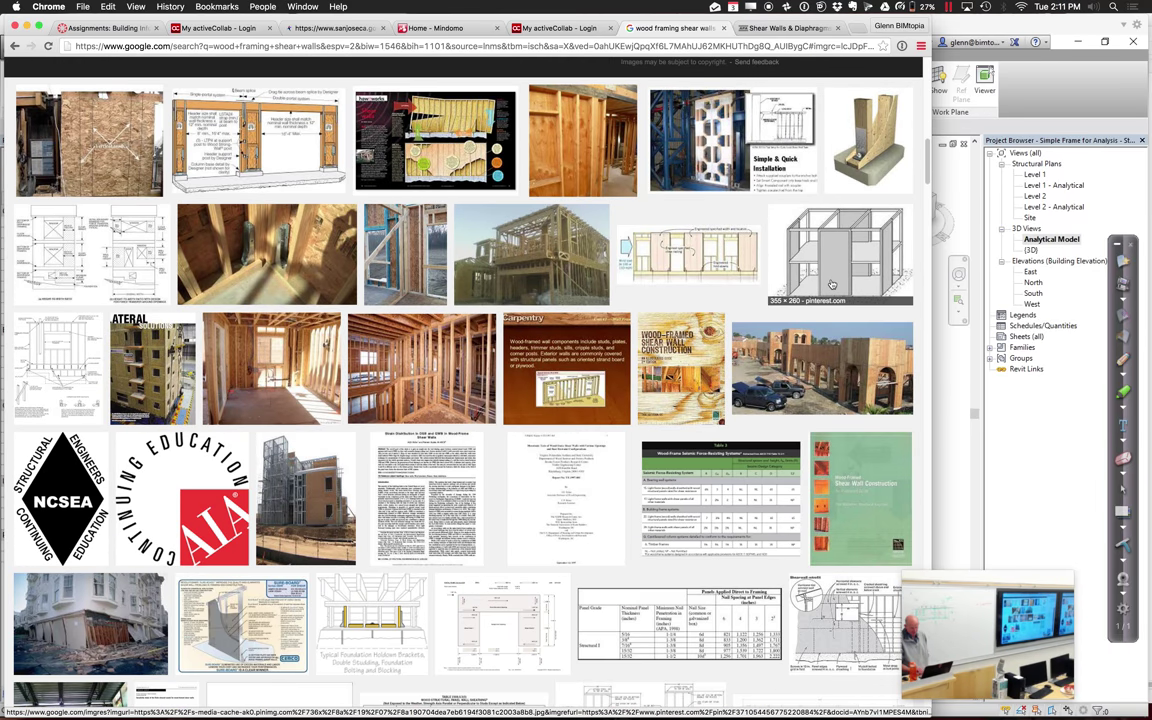
{"action": "left_click", "coordinate": [865, 348]}
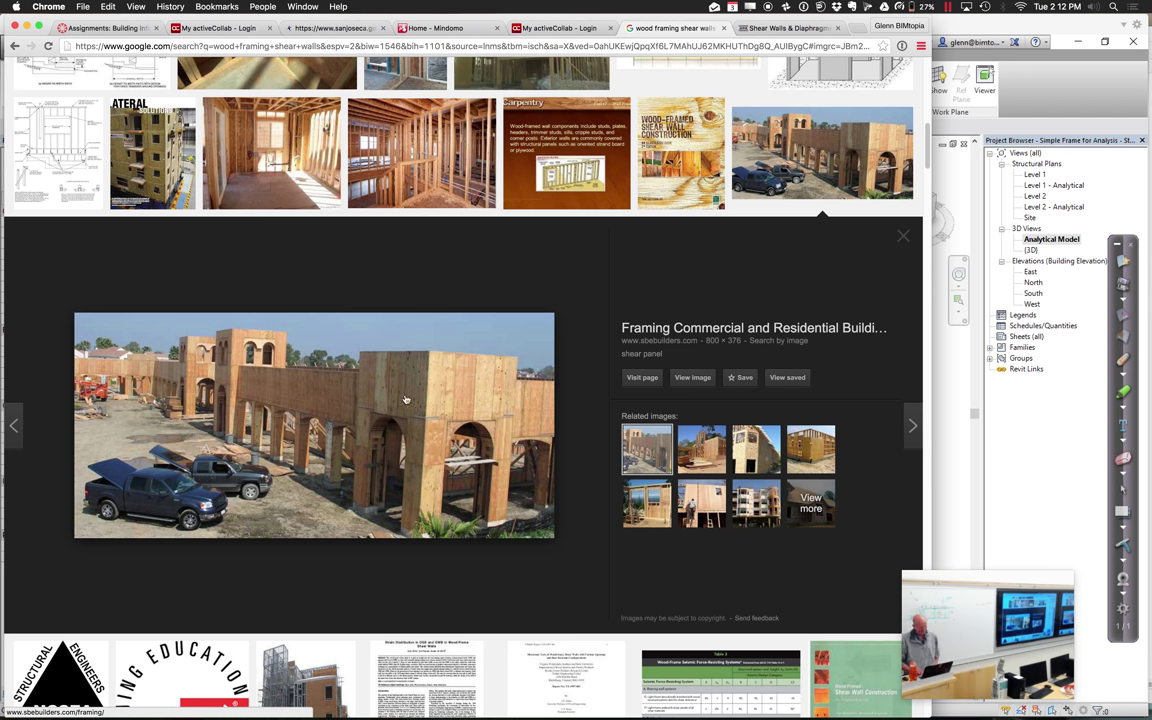
{"action": "left_click", "coordinate": [155, 163]}
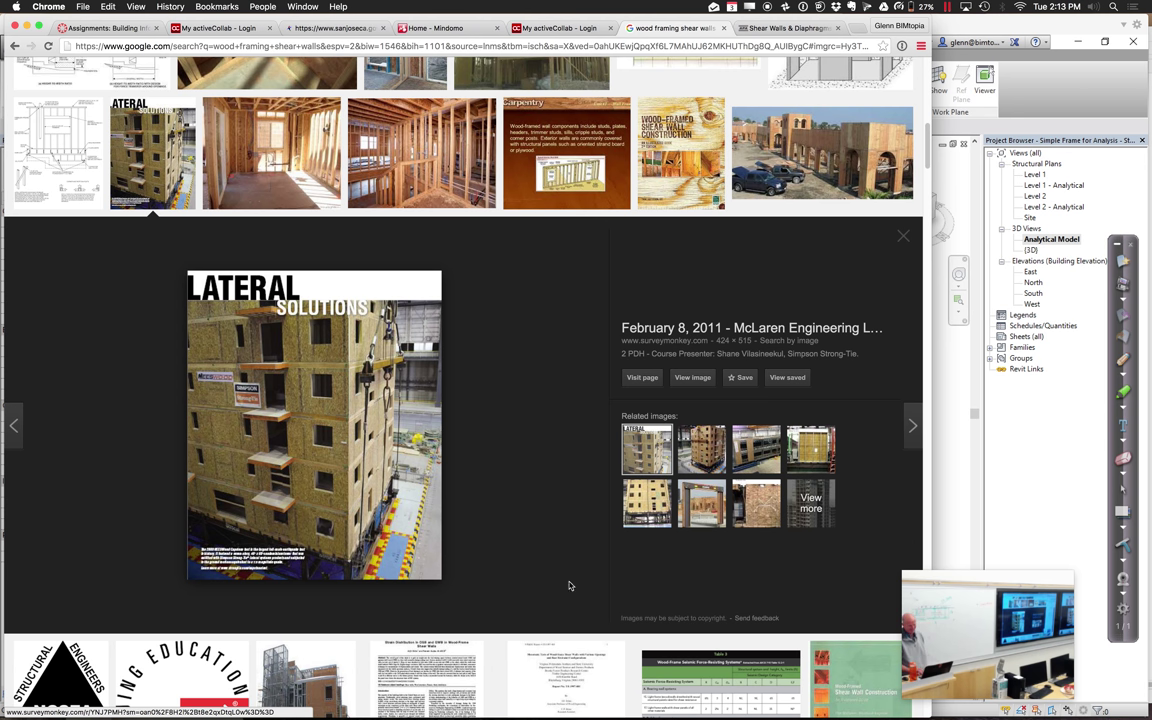
{"action": "left_click", "coordinate": [704, 495]}
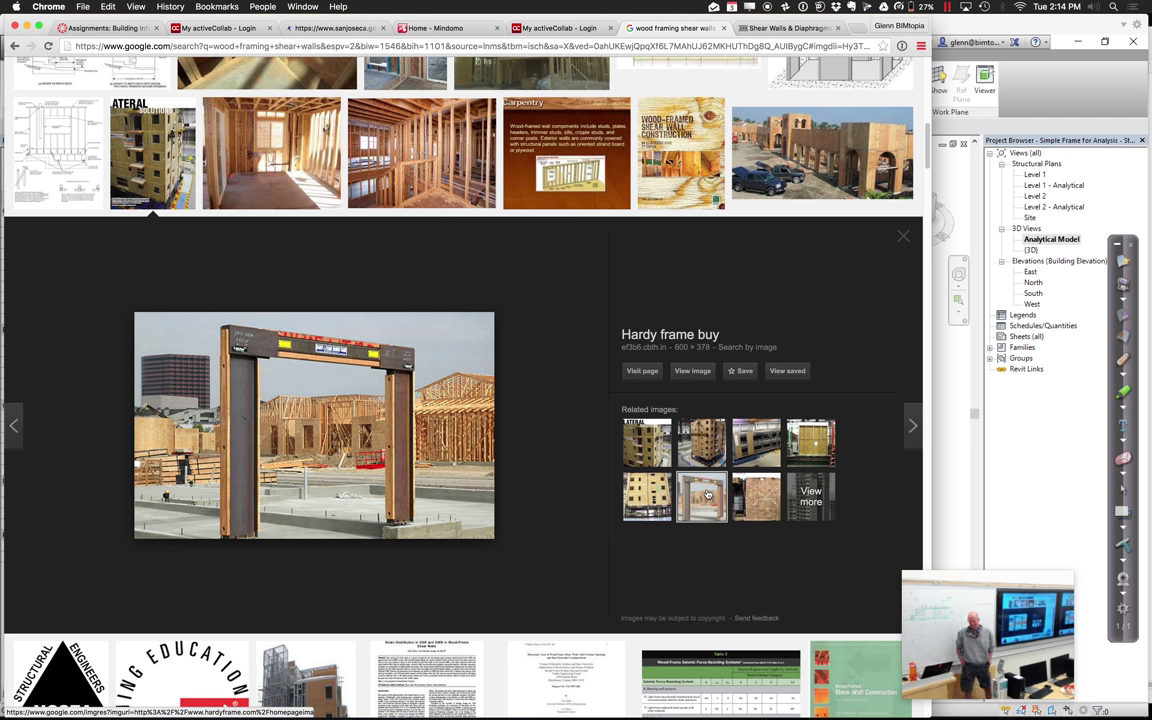
Search Google for "hardy frame panel image" and preview the wood-framed towers photo and the house photo with yellow arrows
{"action": "left_click", "coordinate": [449, 47]}
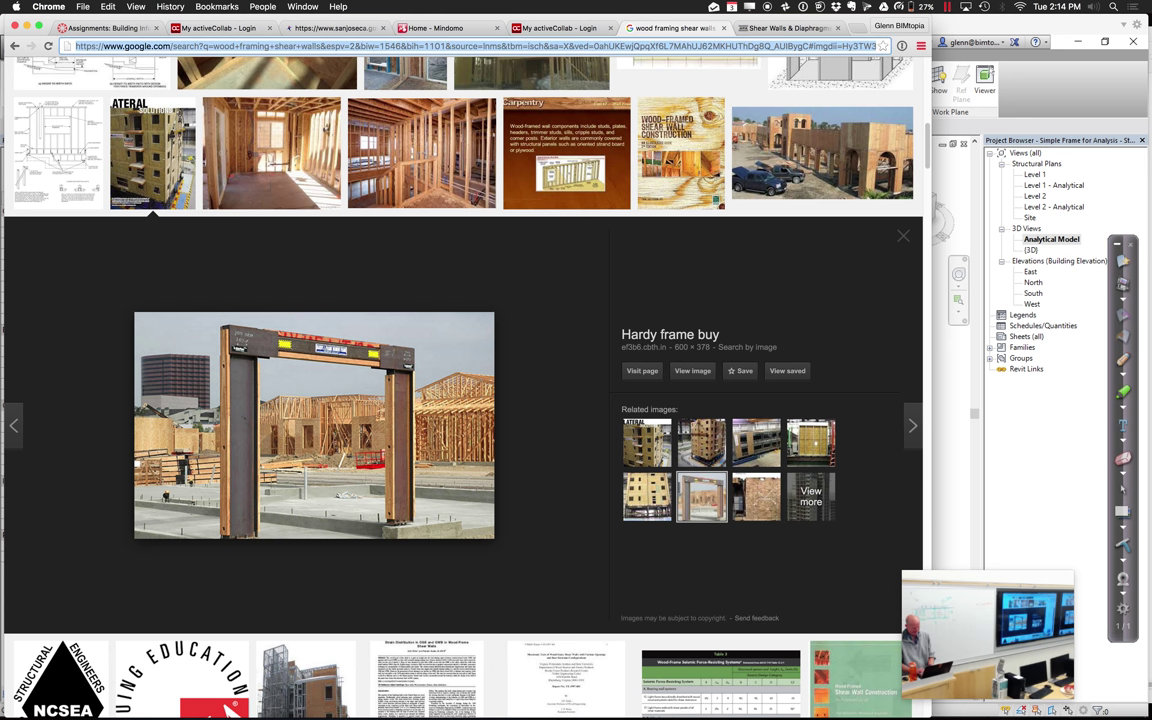
{"action": "type", "text": "hardy fra"}
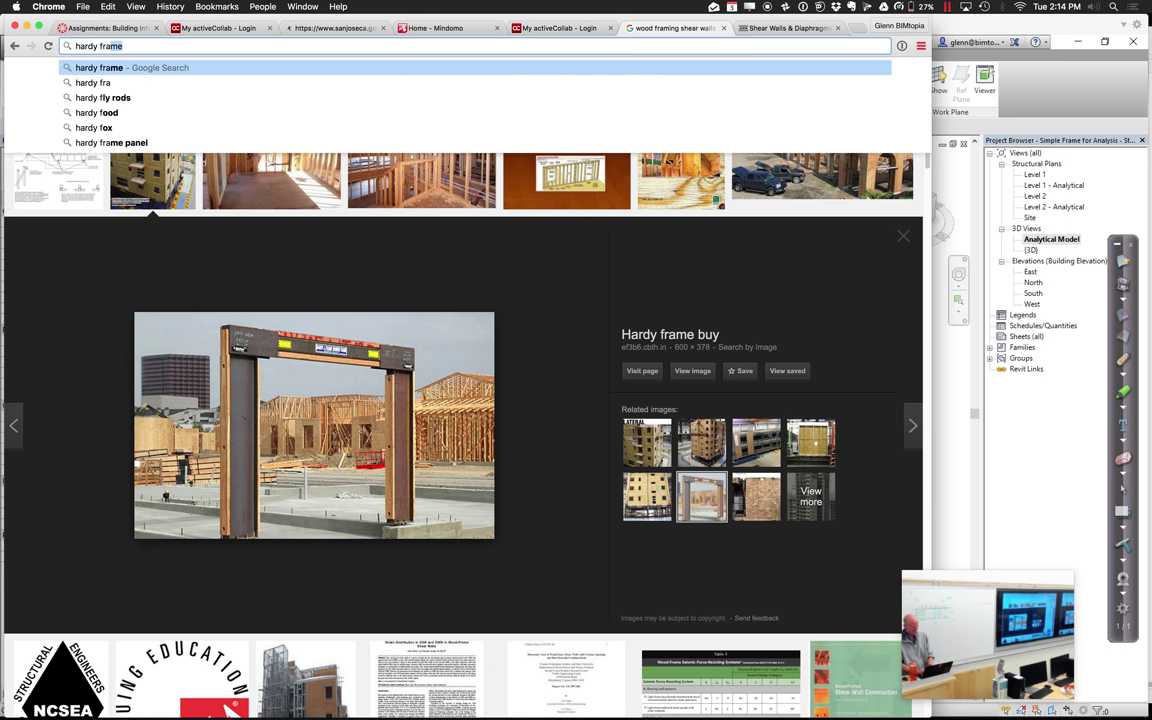
{"action": "type", "text": "me panel"}
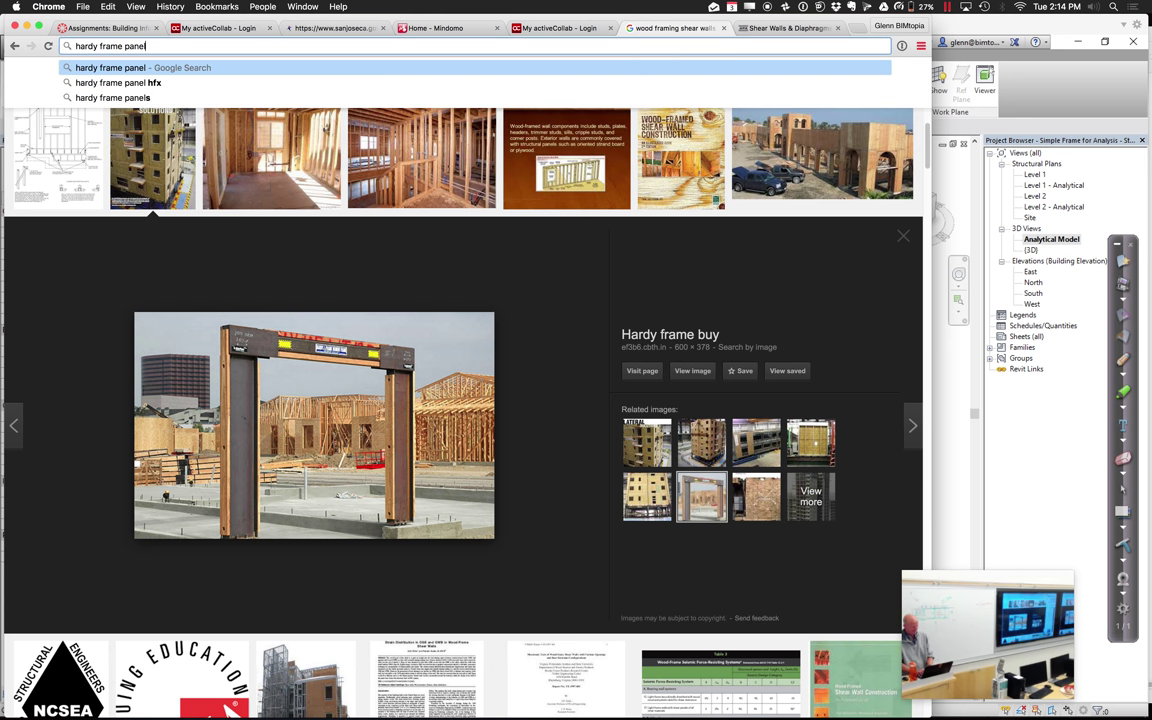
{"action": "type", "text": " image"}
{"action": "key", "text": "Return"}
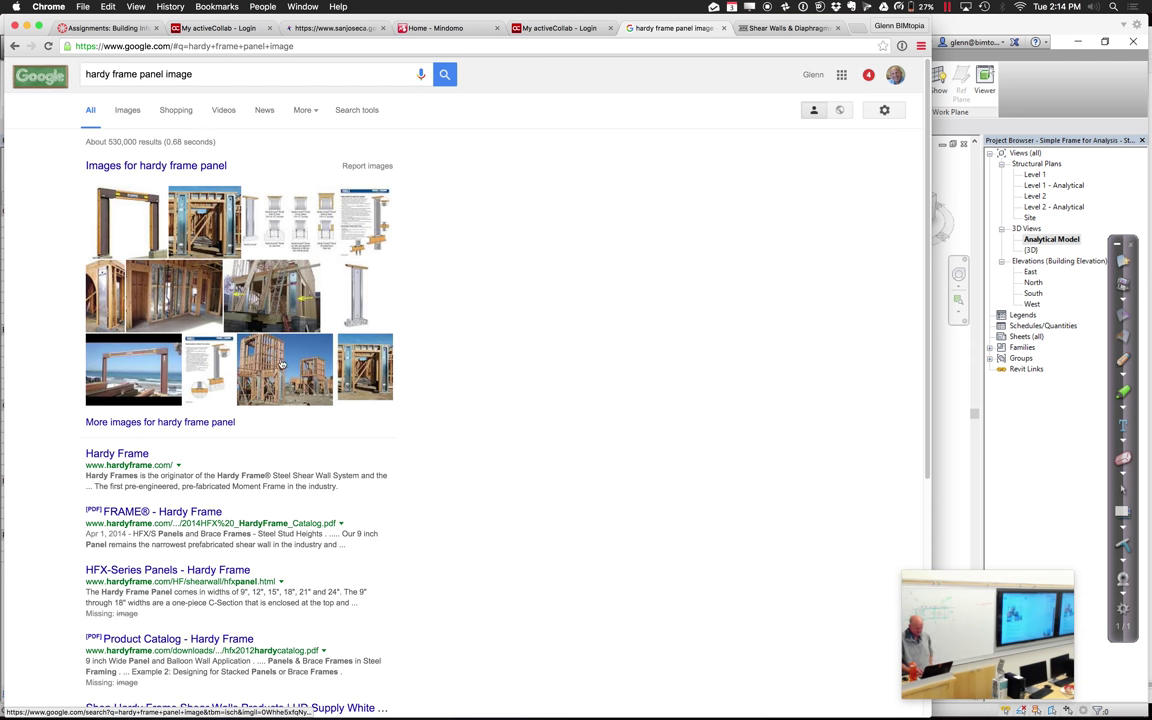
{"action": "left_click", "coordinate": [271, 345]}
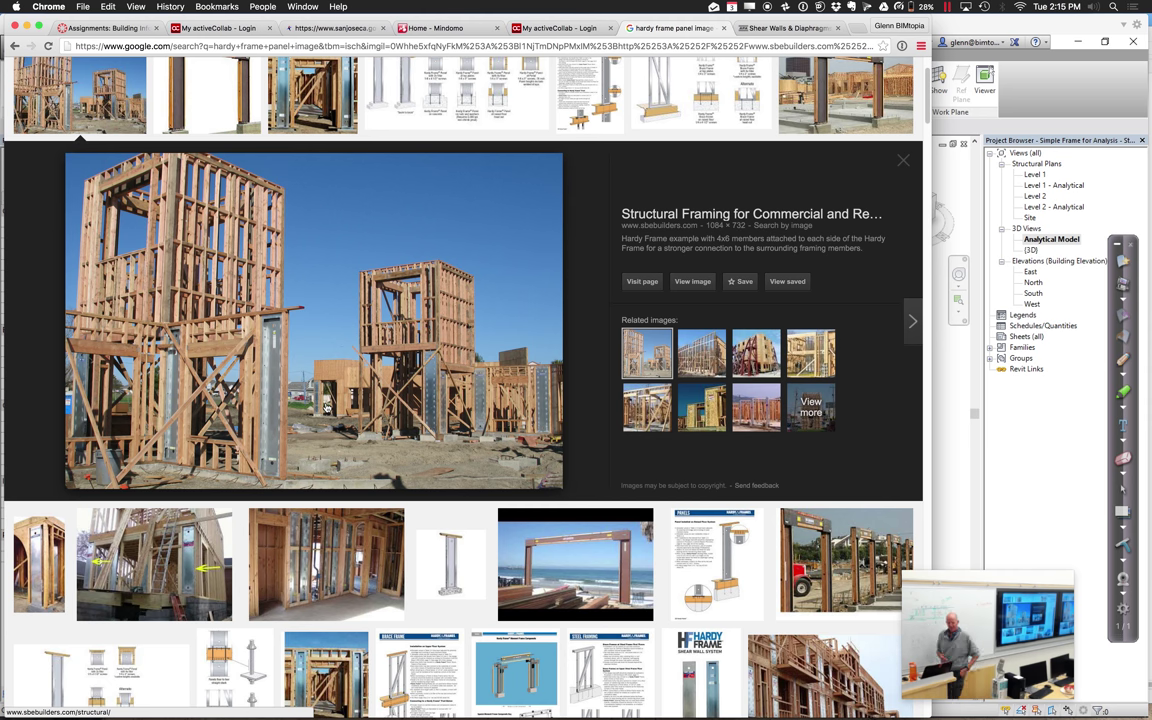
{"action": "left_click", "coordinate": [222, 548]}
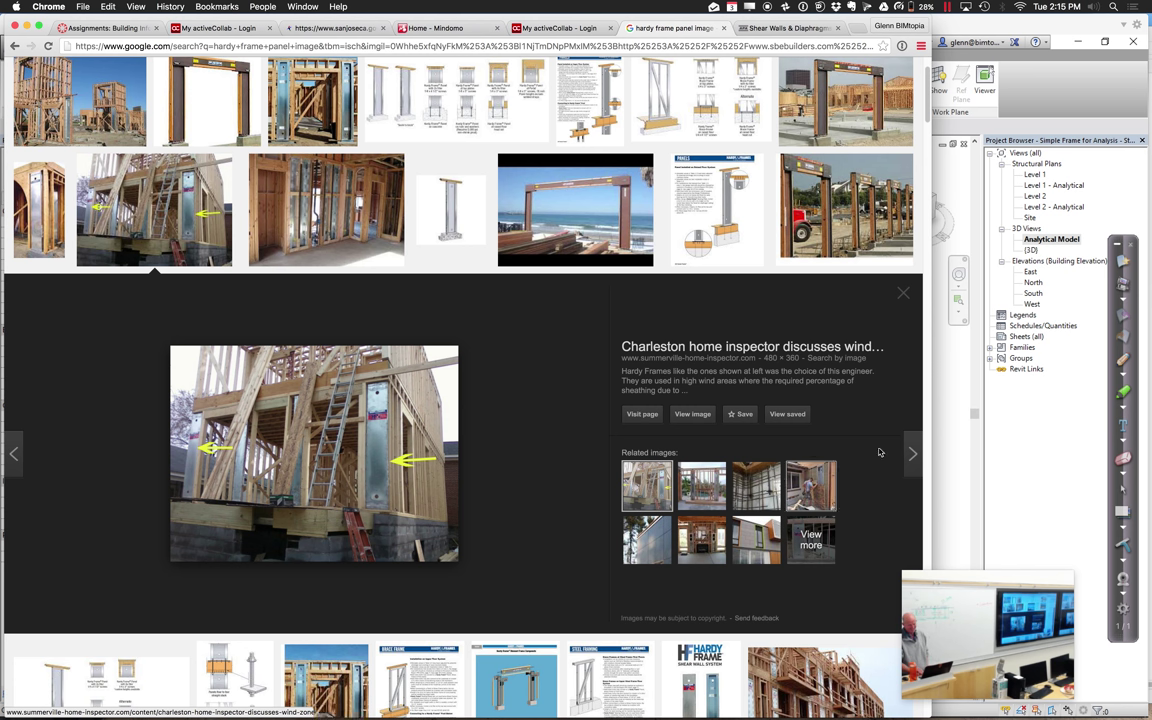
Switch back to Revit and select the analytical wall in the Analytical Model view
{"action": "left_click", "coordinate": [945, 430]}
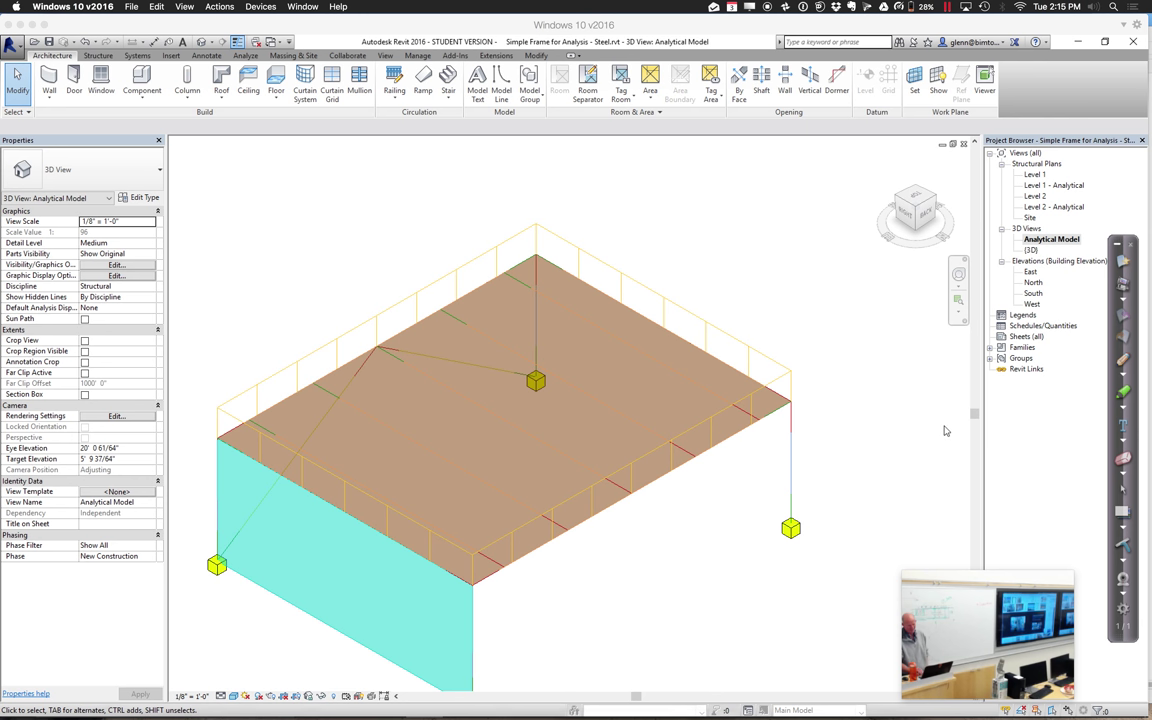
{"action": "left_click", "coordinate": [355, 573]}
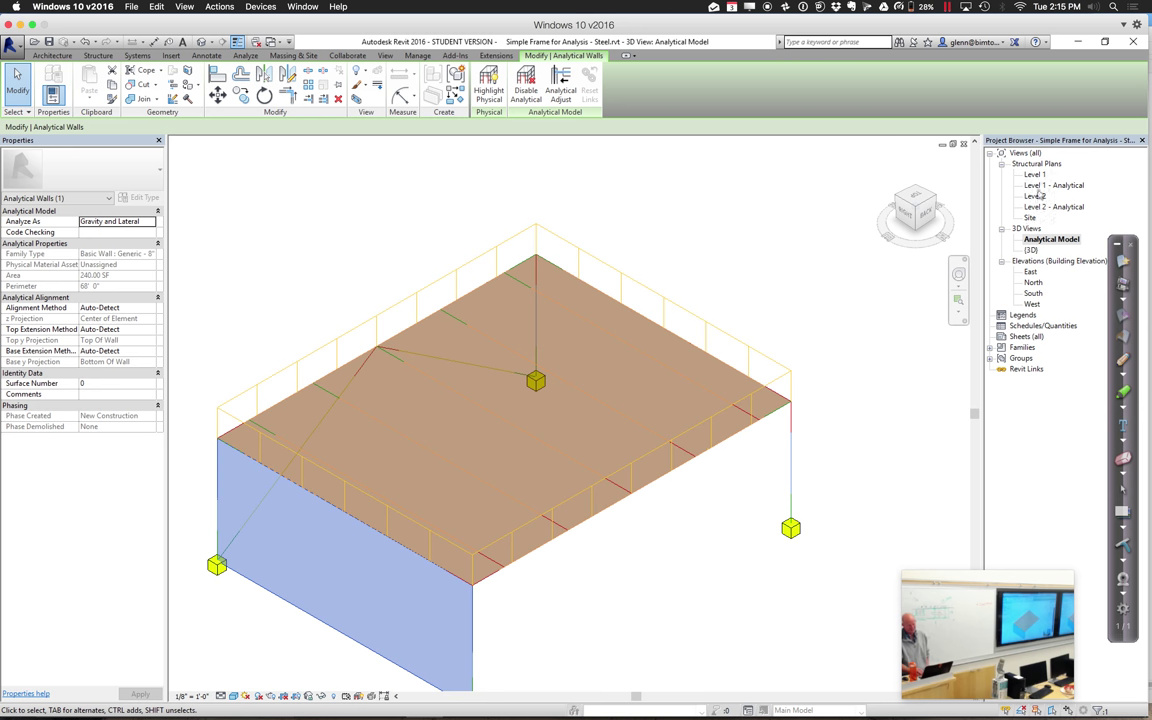
In the Level 1 plan, draw a 6' structural wall of type Generic - 8" along grid 1, starting at grid A
{"action": "double_click", "coordinate": [1035, 175]}
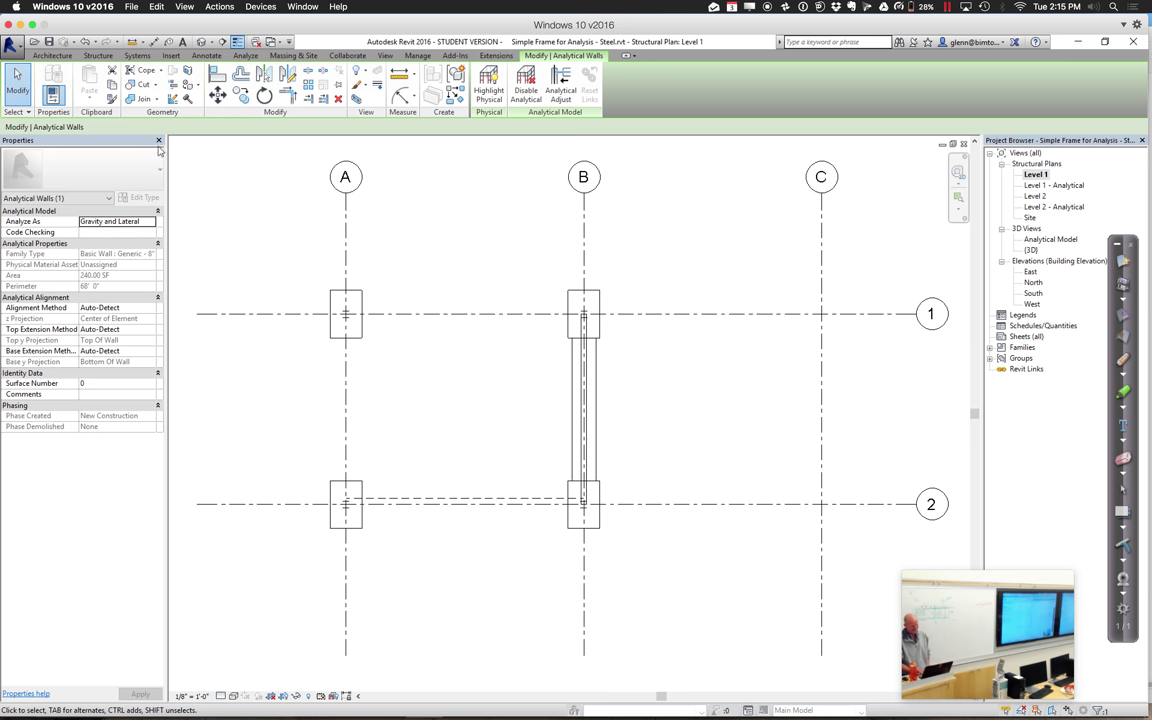
{"action": "left_click", "coordinate": [53, 56]}
{"action": "left_click", "coordinate": [46, 93]}
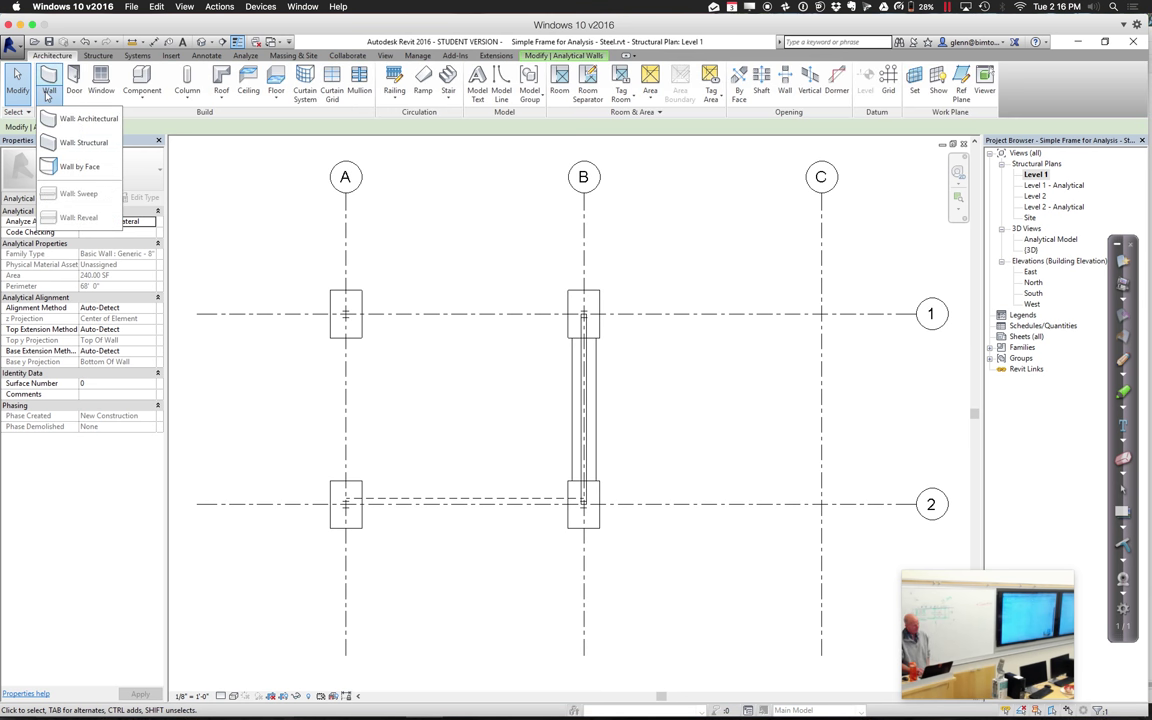
{"action": "left_click", "coordinate": [58, 142]}
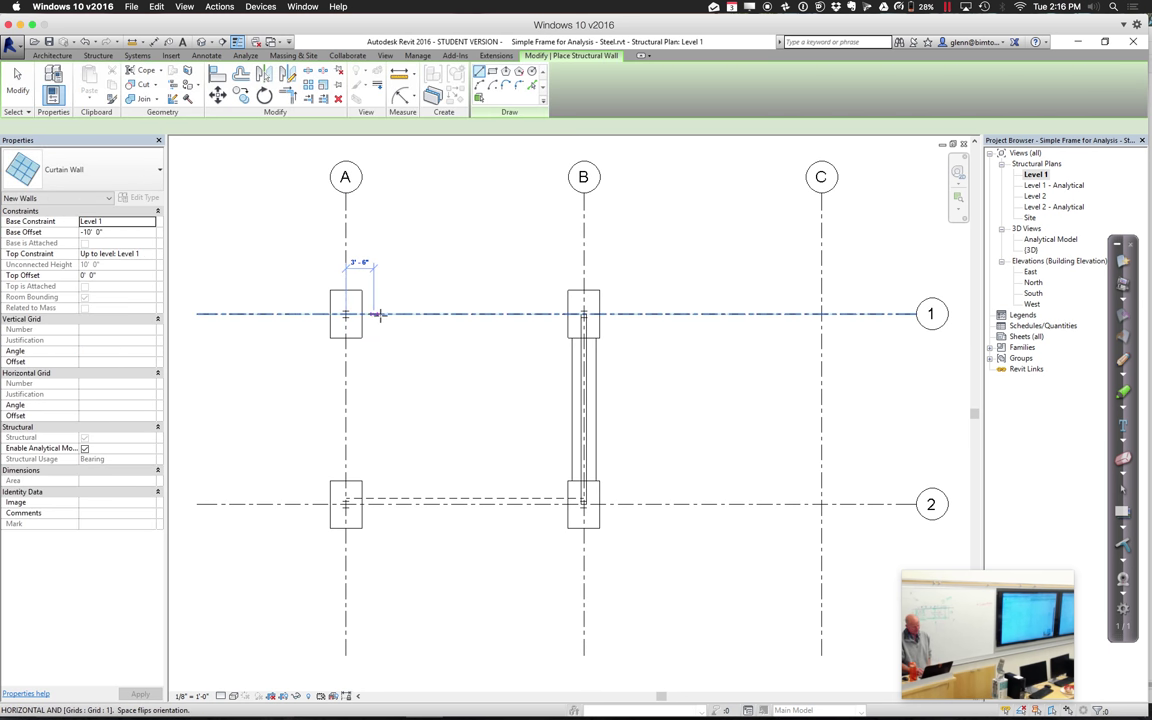
{"action": "left_click", "coordinate": [345, 314]}
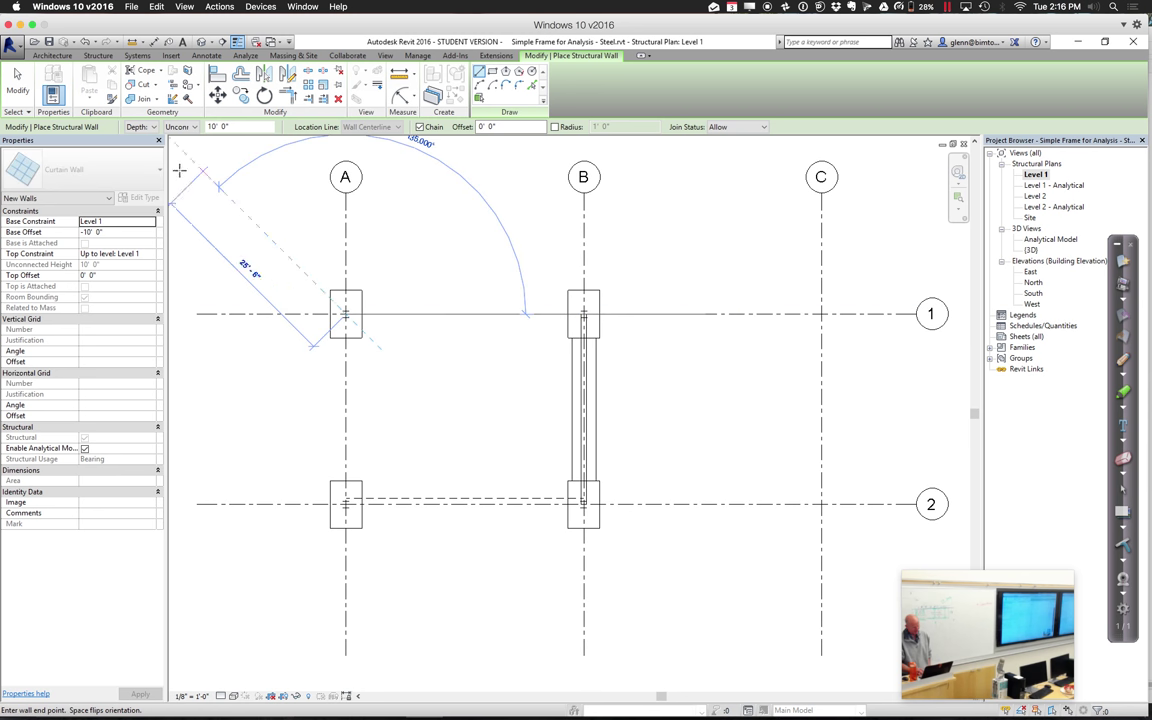
{"action": "left_click", "coordinate": [88, 56]}
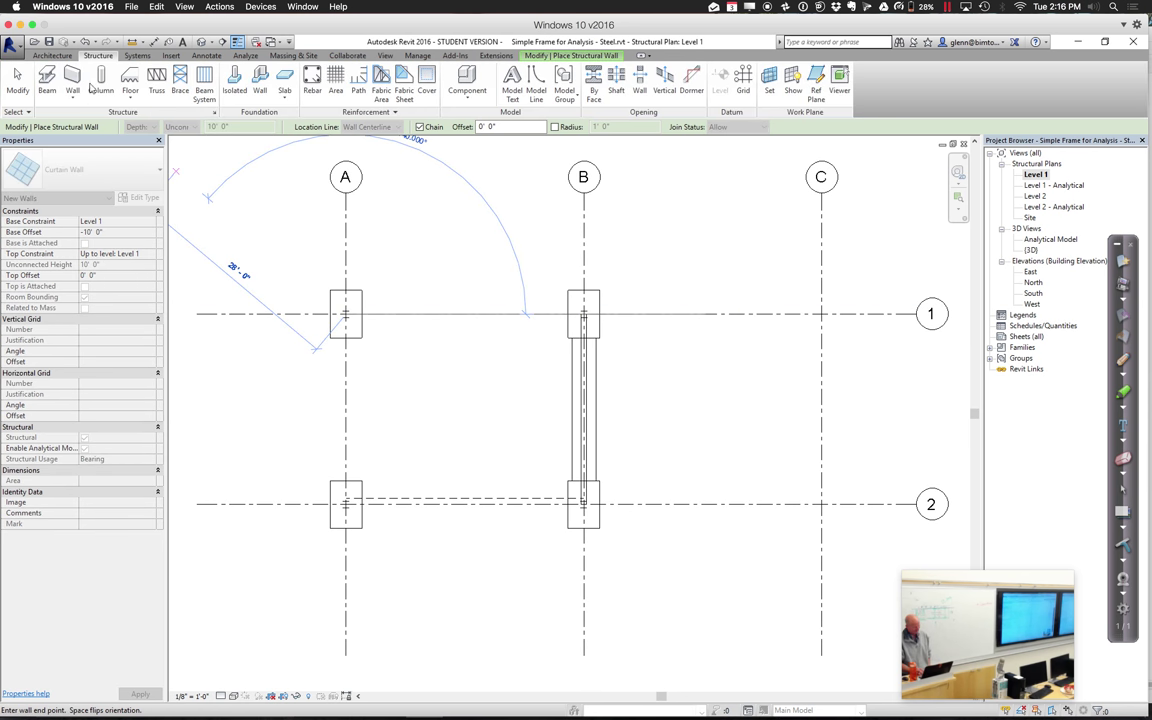
{"action": "left_click", "coordinate": [70, 78]}
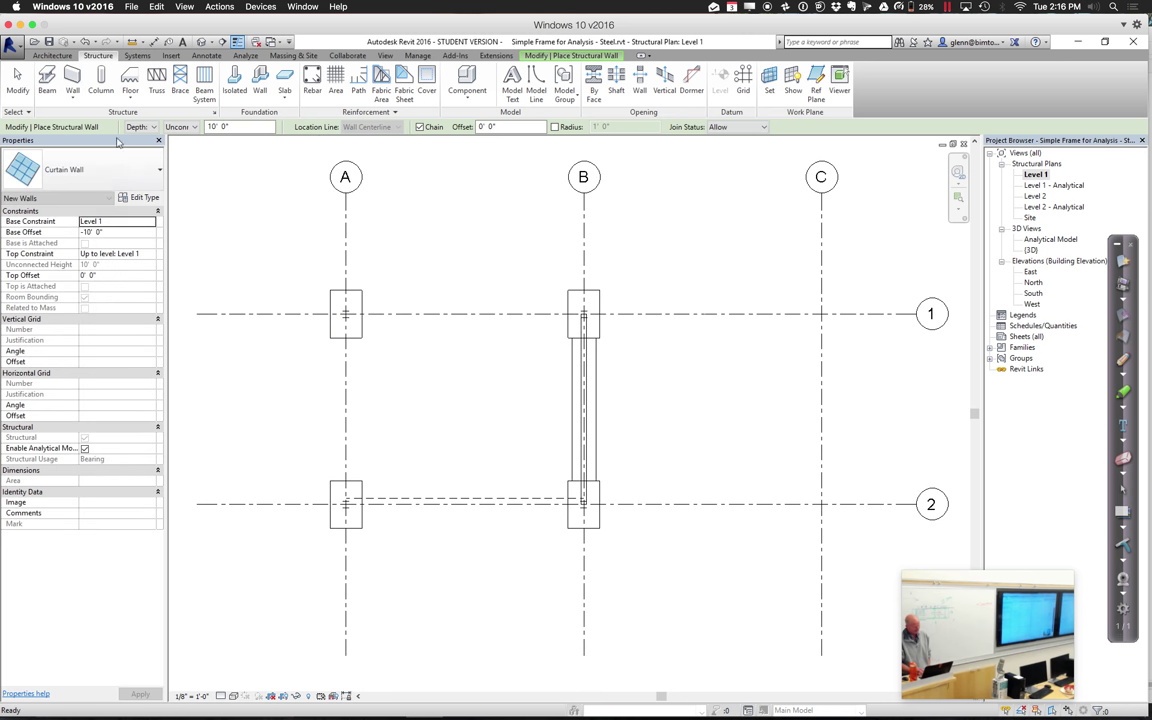
{"action": "left_click", "coordinate": [137, 168]}
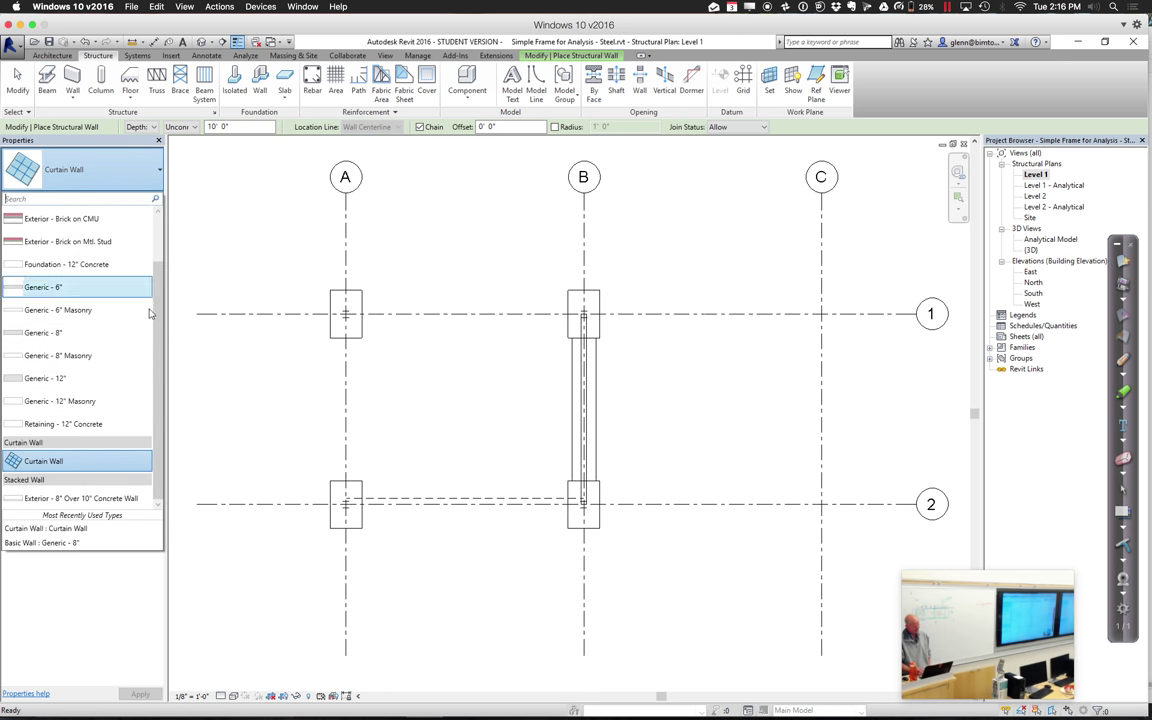
{"action": "left_click", "coordinate": [106, 333]}
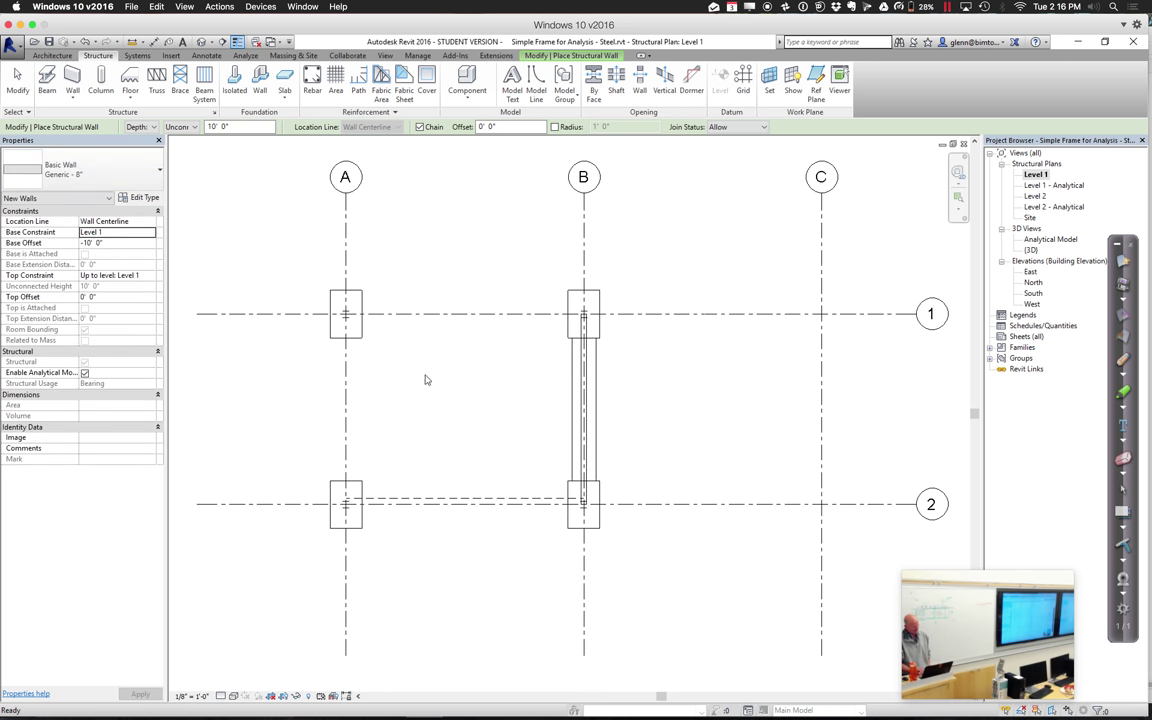
{"action": "left_click", "coordinate": [345, 314]}
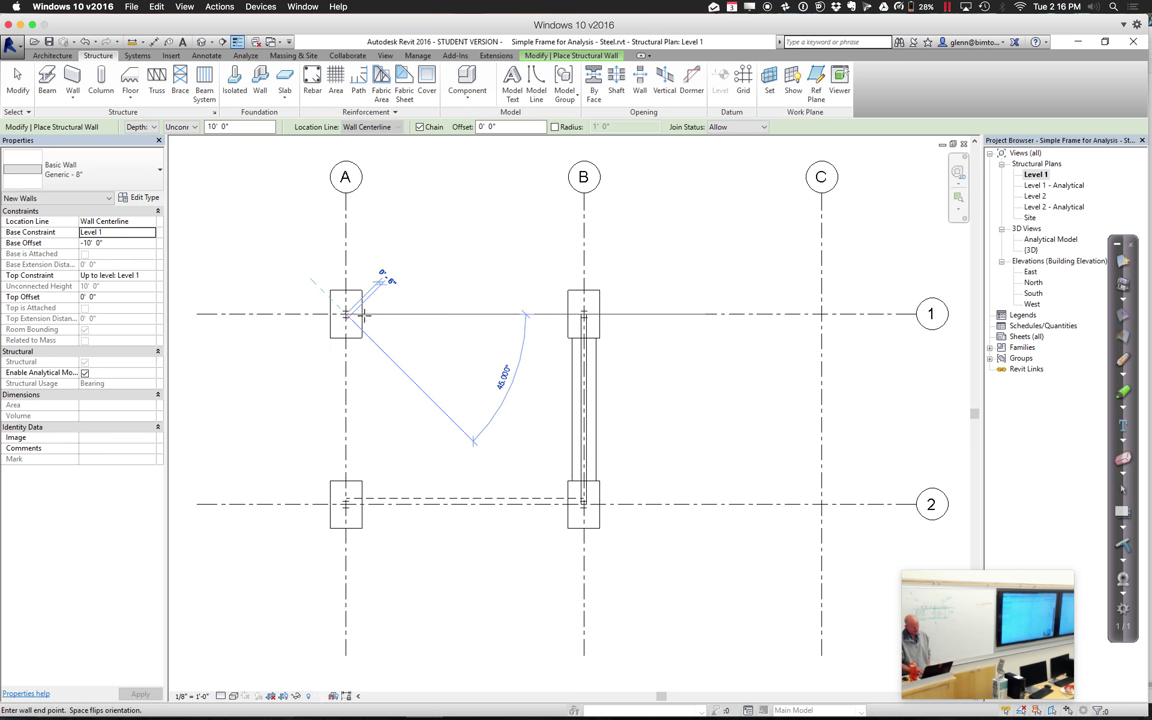
{"action": "left_click", "coordinate": [393, 314]}
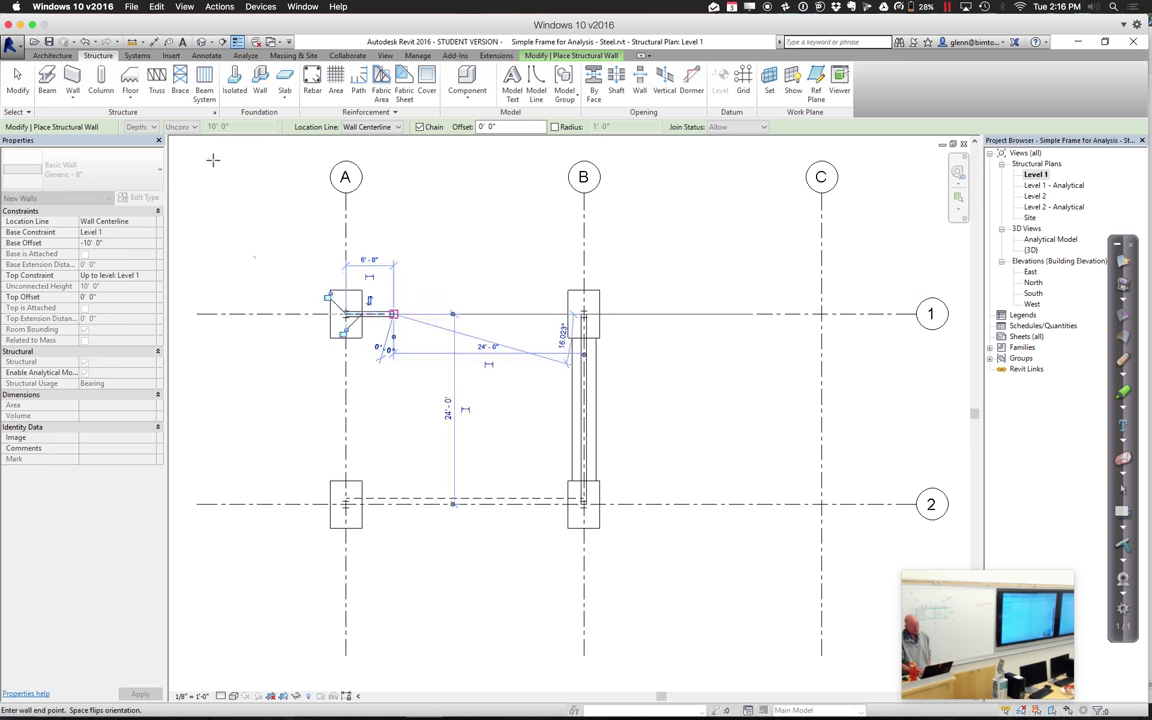
{"action": "left_click", "coordinate": [17, 80]}
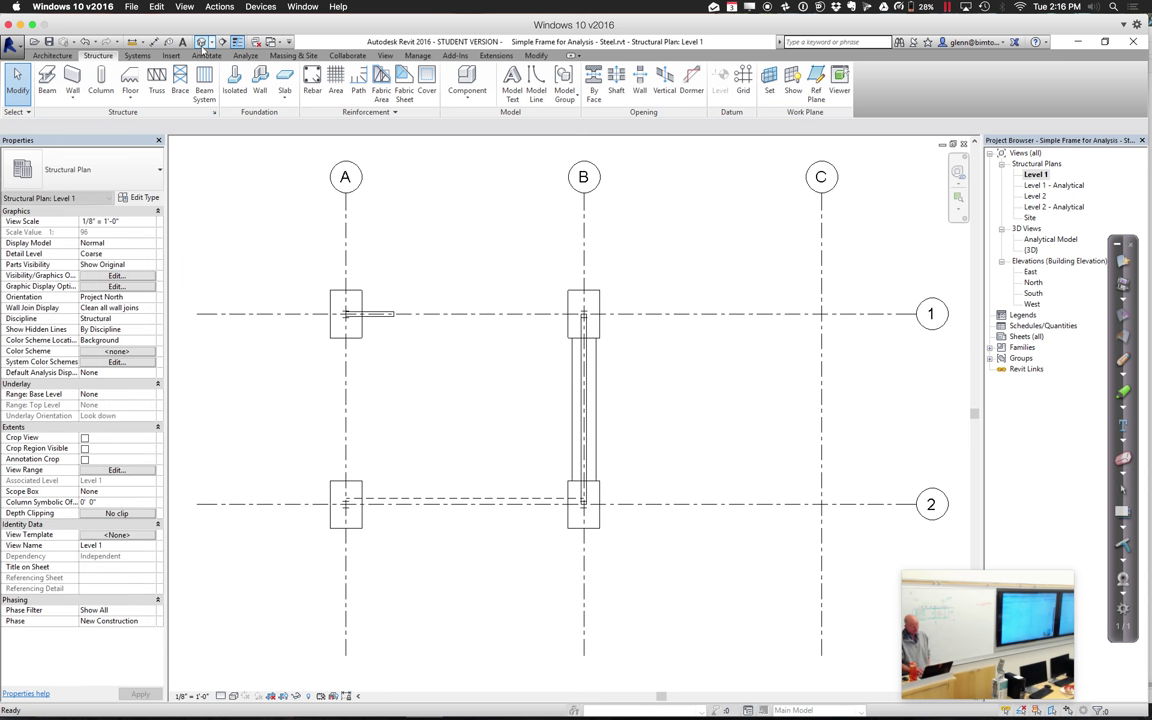
In the default 3D view, set the new short wall's top constraint to Level 2 and its base offset to 0
{"action": "left_click", "coordinate": [201, 42]}
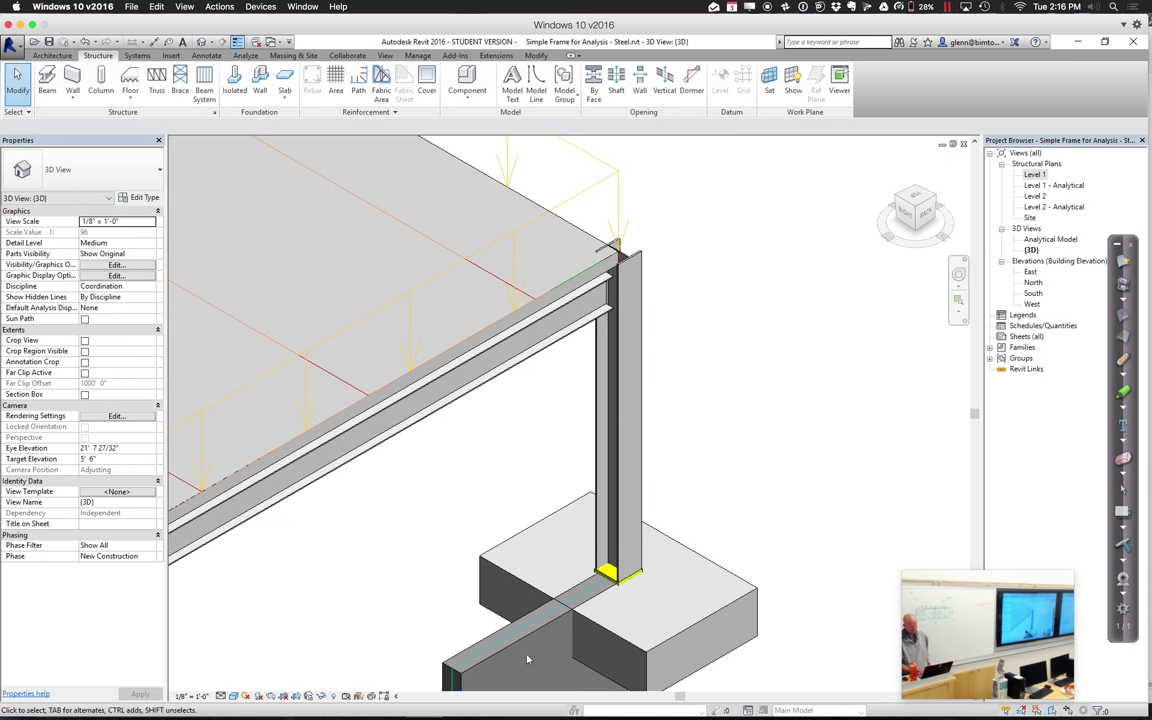
{"action": "left_click", "coordinate": [464, 584]}
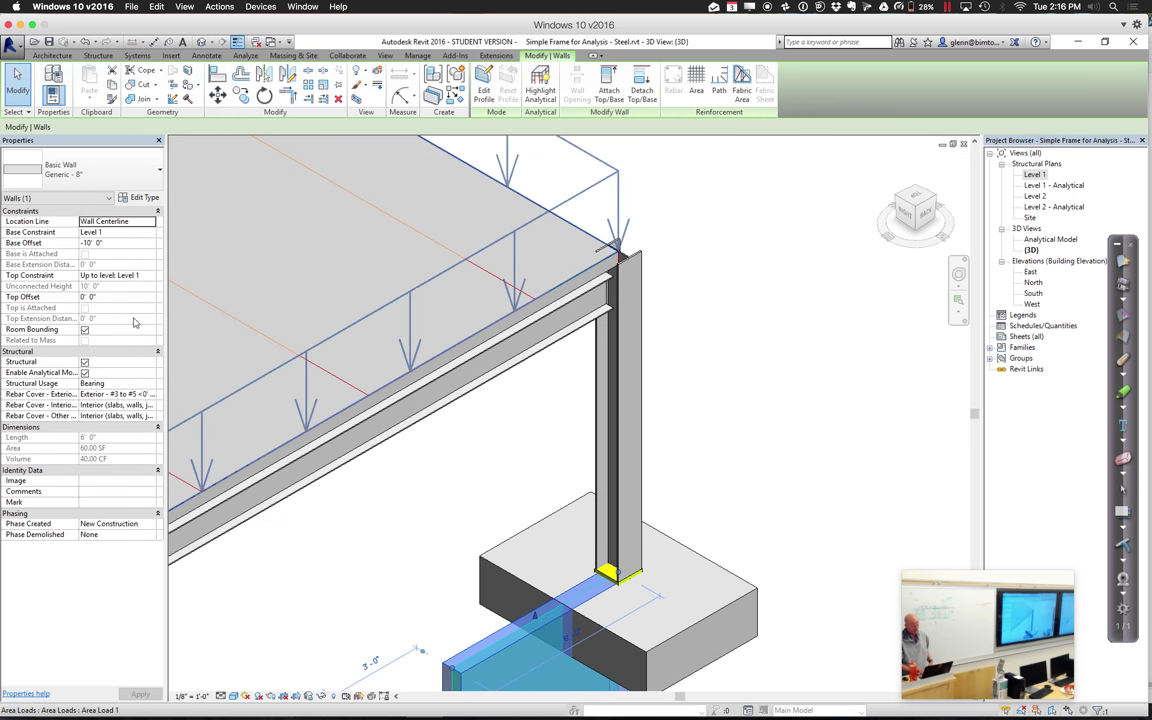
{"action": "left_click", "coordinate": [150, 275]}
{"action": "left_click", "coordinate": [142, 305]}
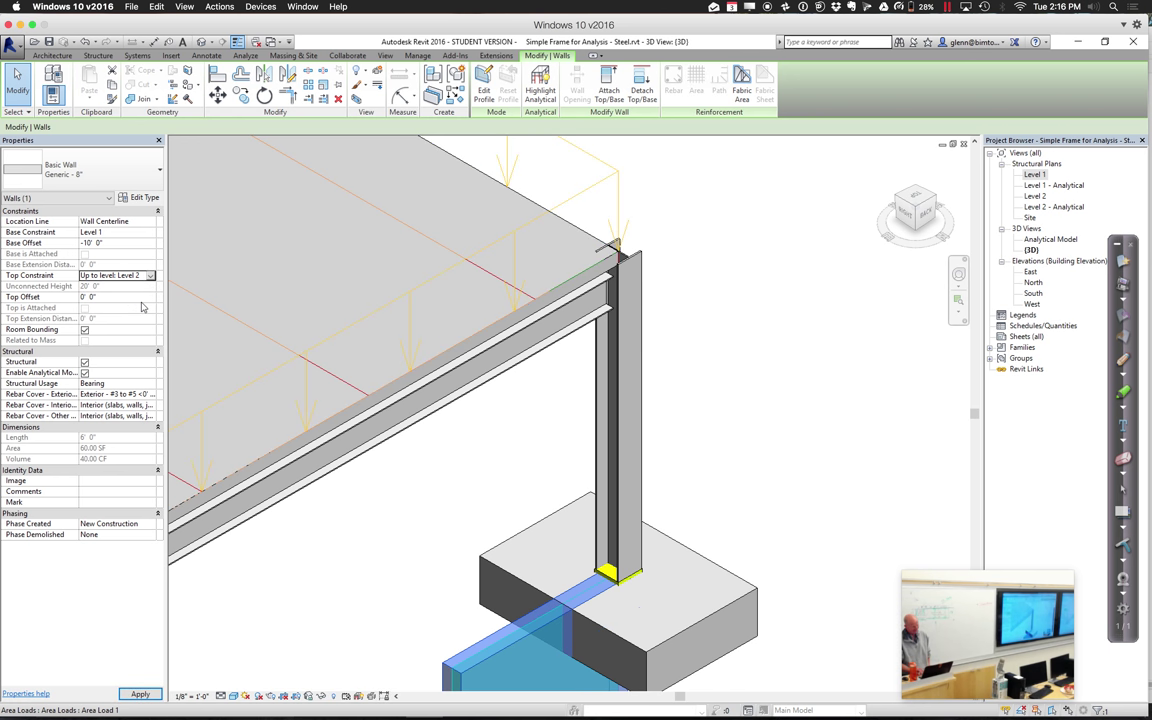
{"action": "left_click", "coordinate": [153, 242]}
{"action": "type", "text": "0"}
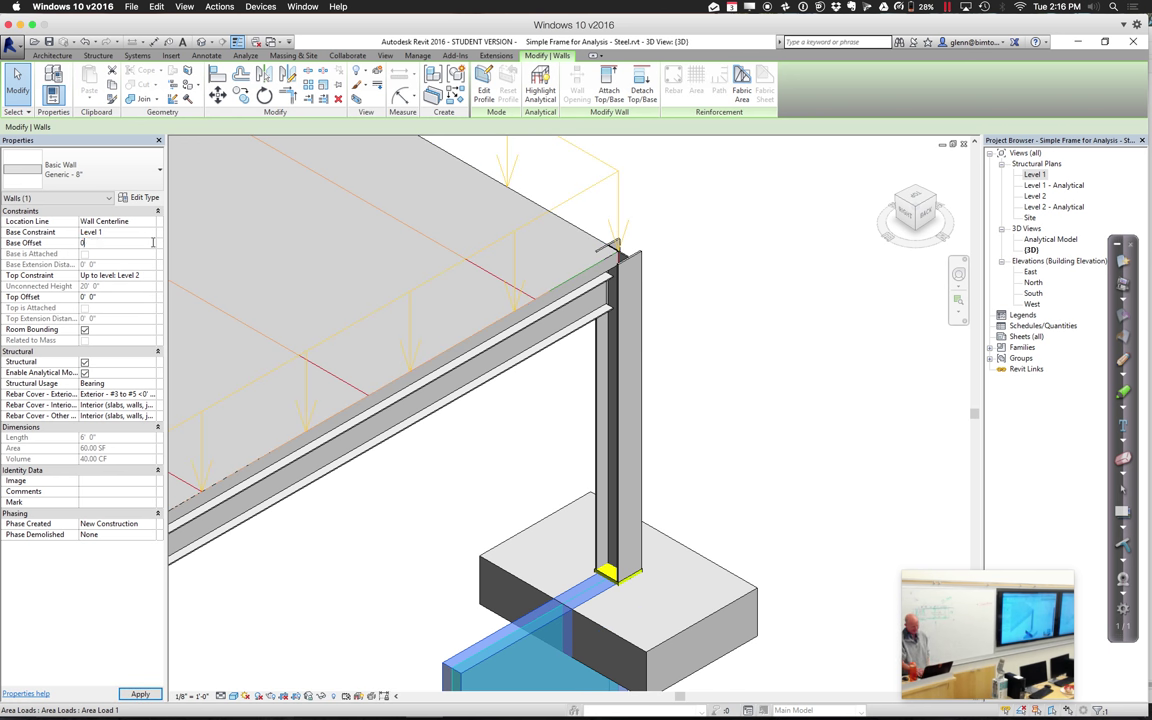
{"action": "left_click", "coordinate": [396, 562]}
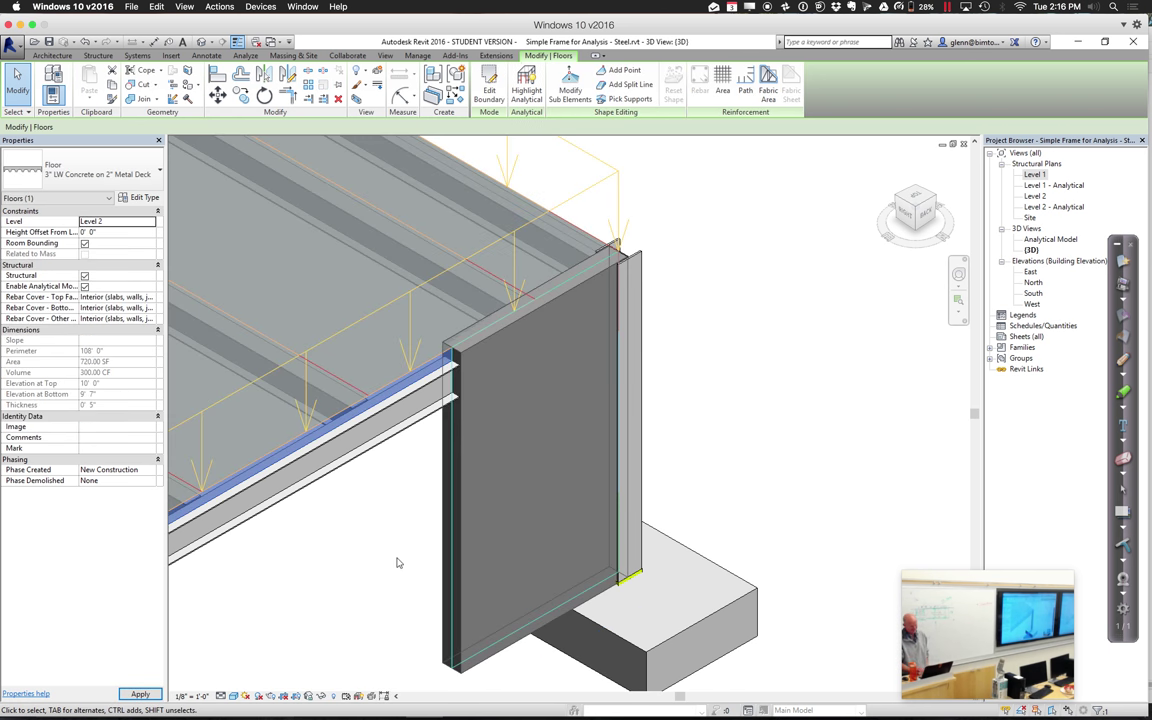
Place a 36" x 12" bearing footing wall foundation under the new short wall
{"action": "scroll", "coordinate": [396, 562], "scroll_direction": "down", "scroll_amount": 2}
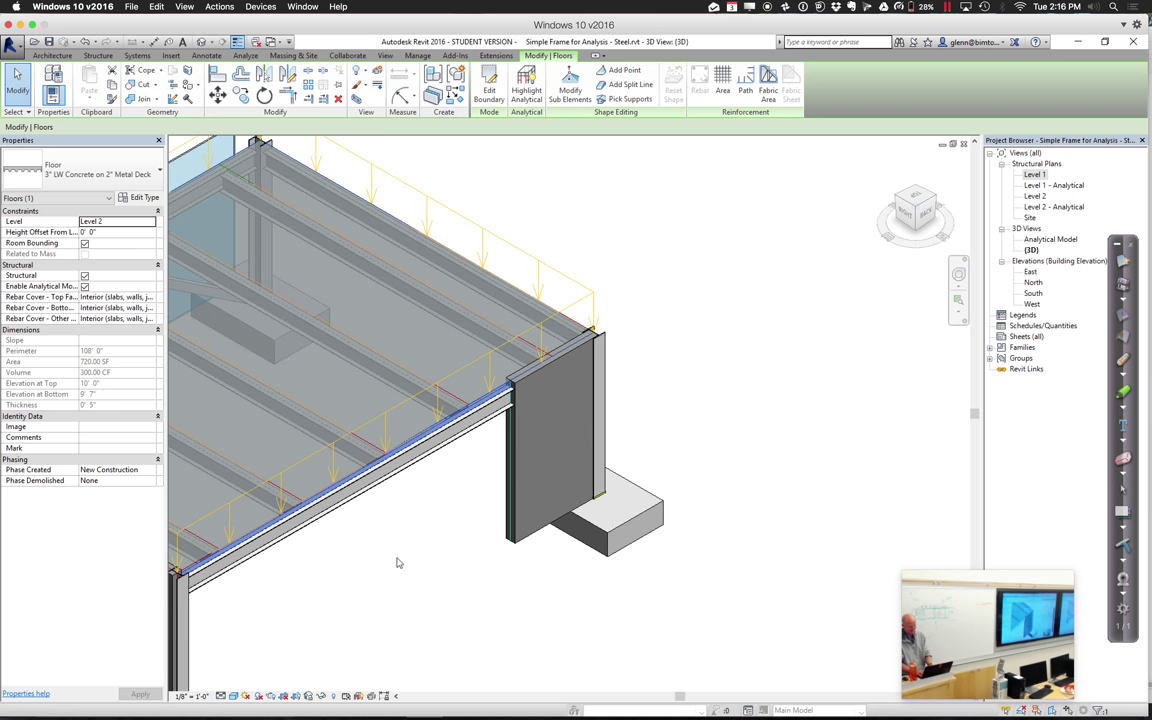
{"action": "scroll", "coordinate": [396, 562], "scroll_direction": "down", "scroll_amount": 3}
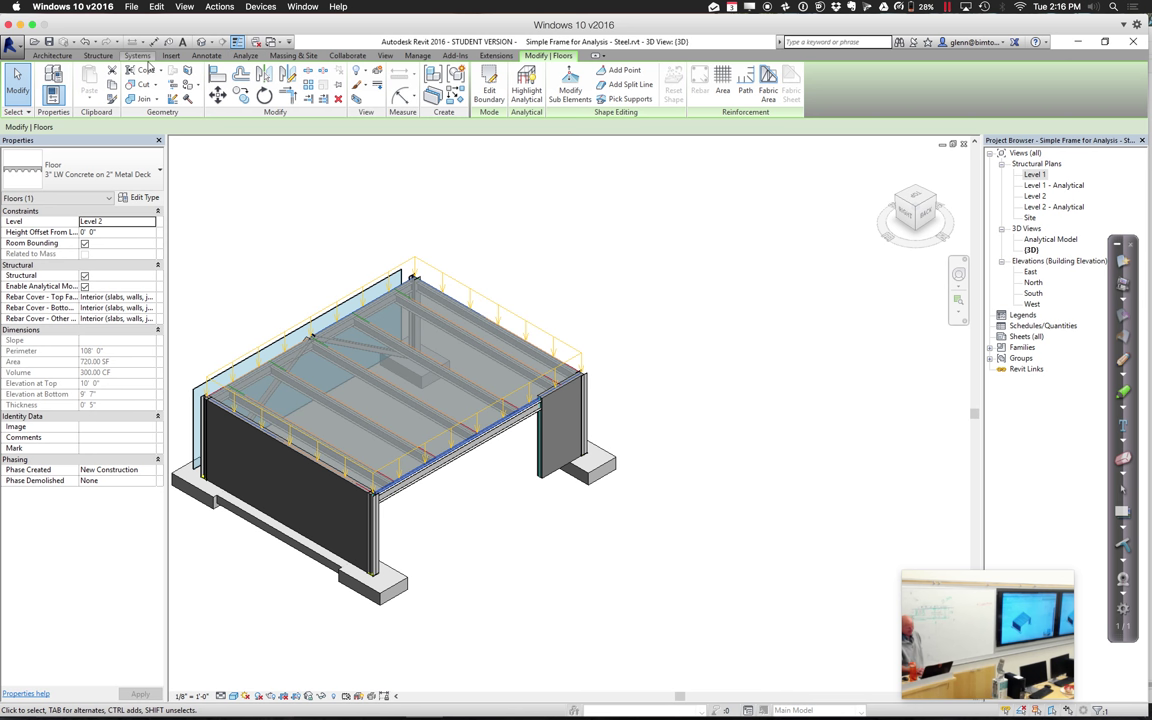
{"action": "left_click", "coordinate": [137, 56]}
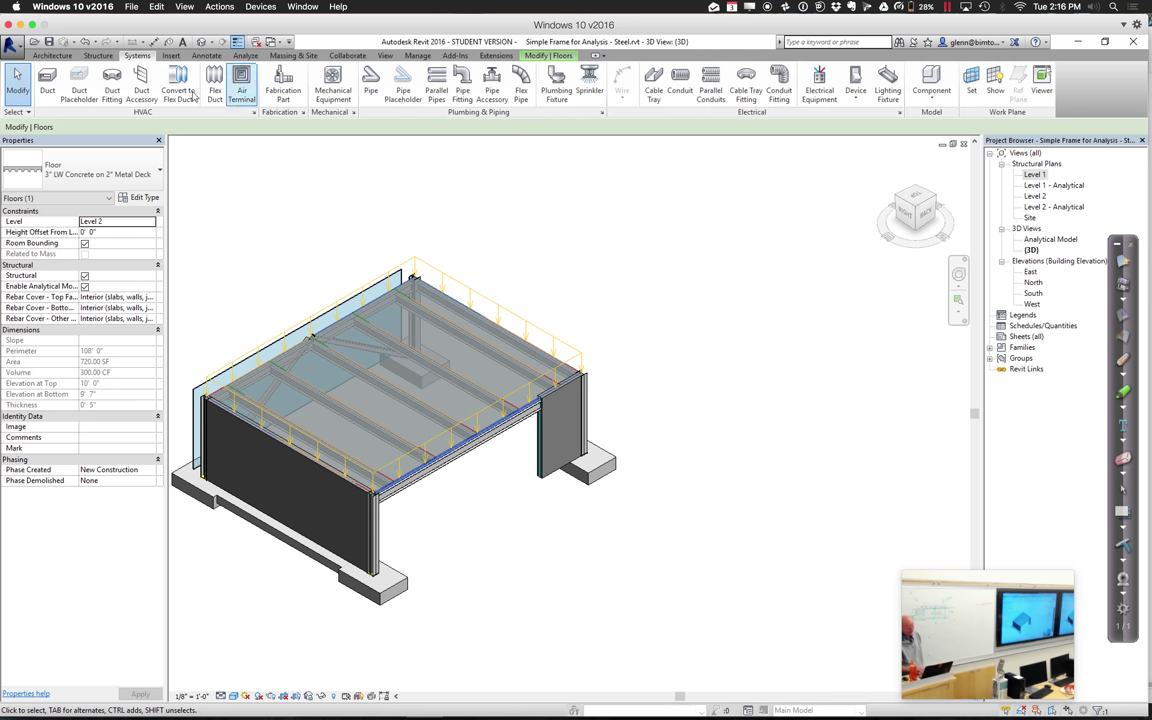
{"action": "left_click", "coordinate": [96, 56]}
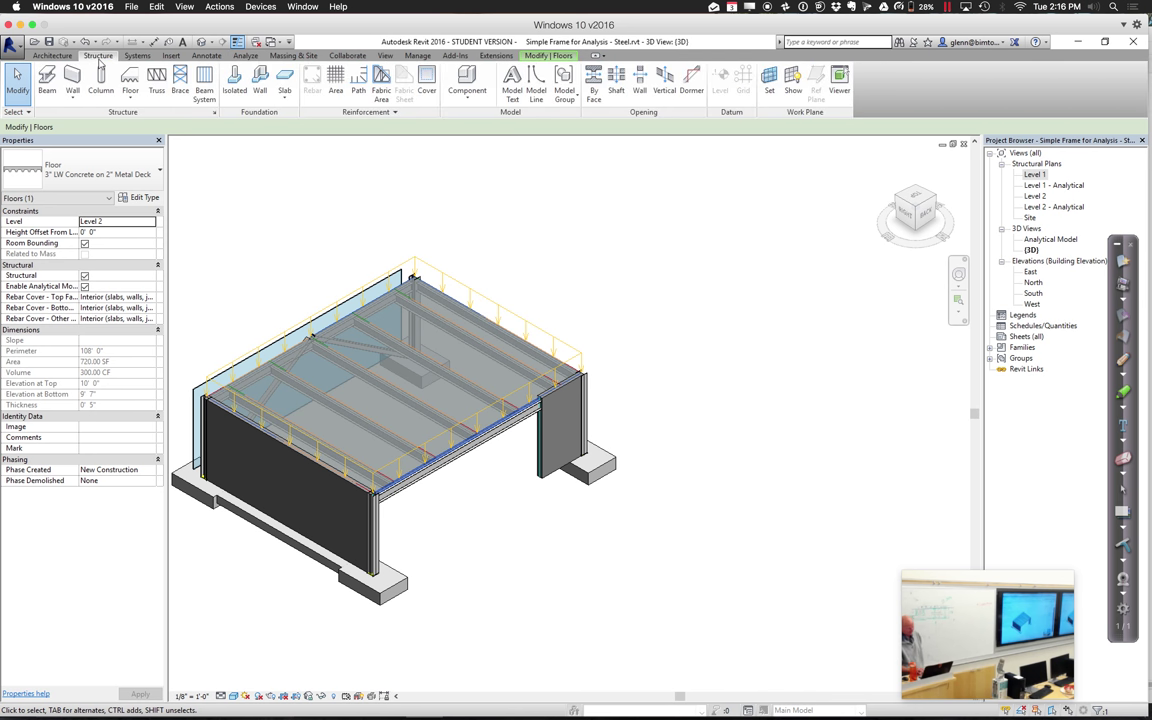
{"action": "left_click", "coordinate": [260, 82]}
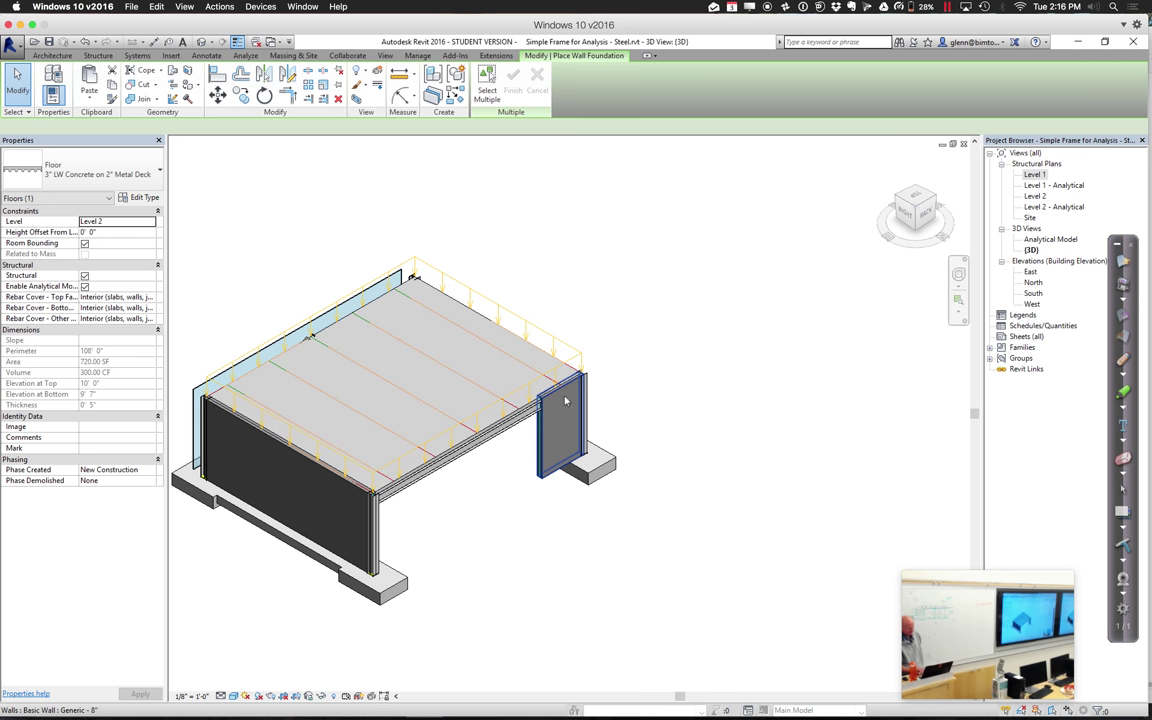
{"action": "left_click", "coordinate": [557, 482]}
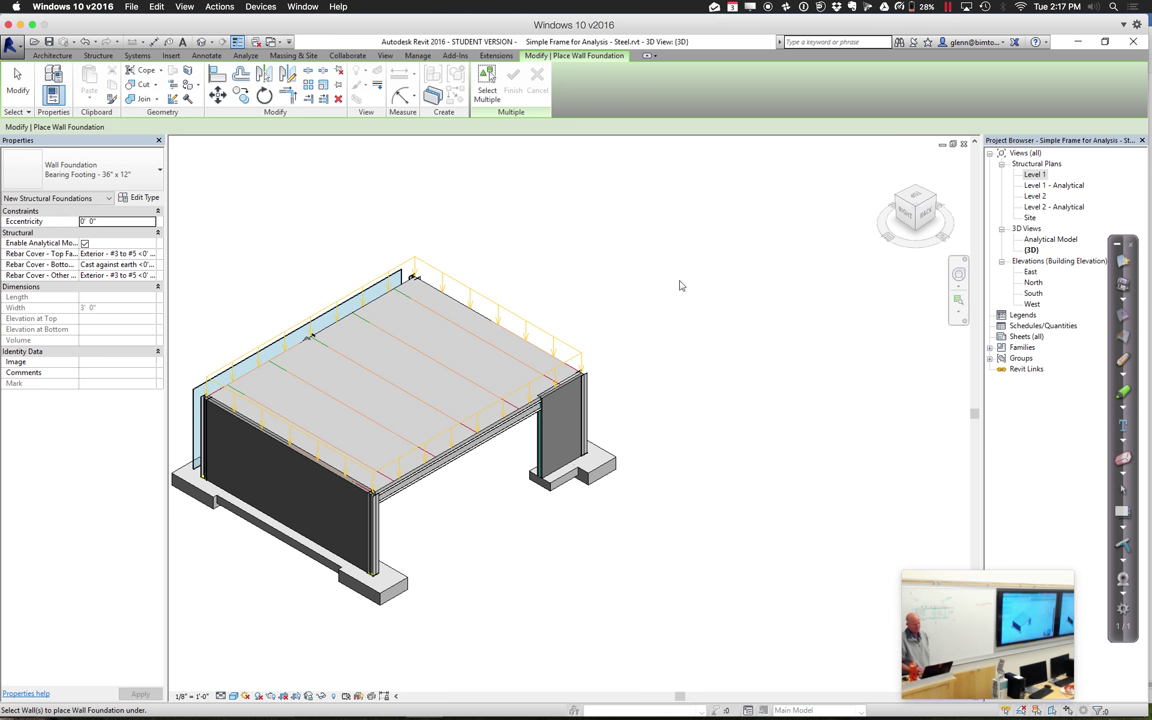
Close the 3D, Level 1 and Analytical Model views, closing the steel frame project without saving changes
{"action": "left_click", "coordinate": [962, 144]}
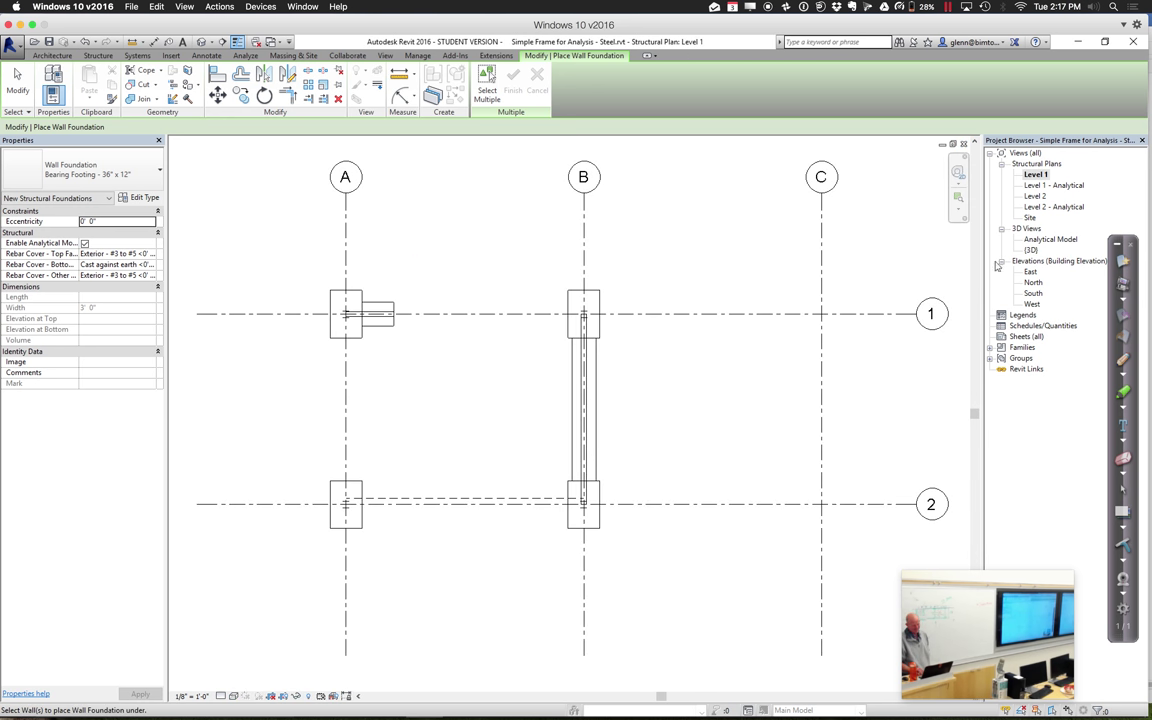
{"action": "left_click", "coordinate": [963, 144]}
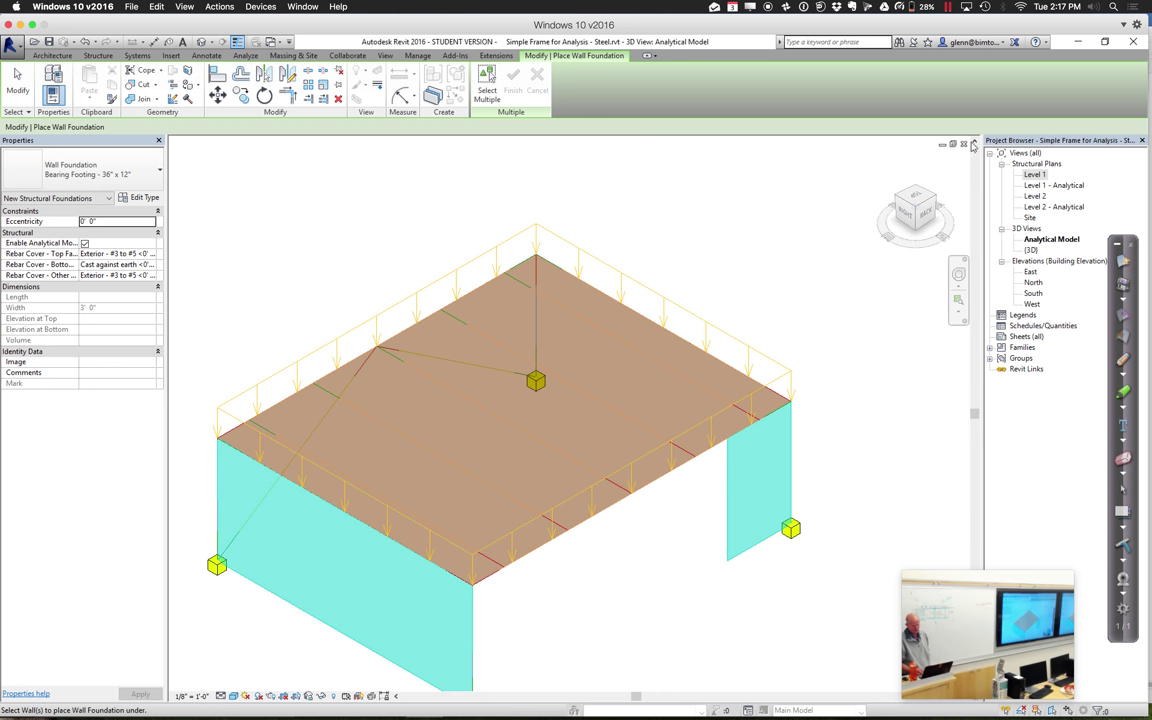
{"action": "left_click", "coordinate": [963, 144]}
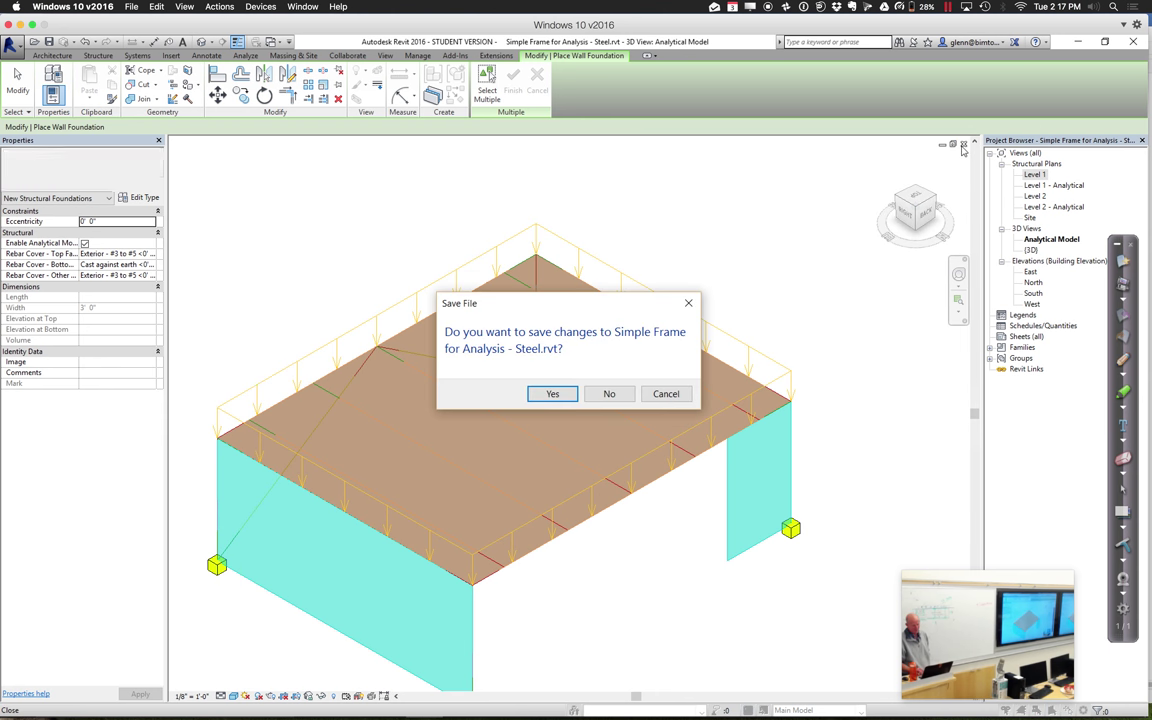
{"action": "left_click", "coordinate": [611, 400]}
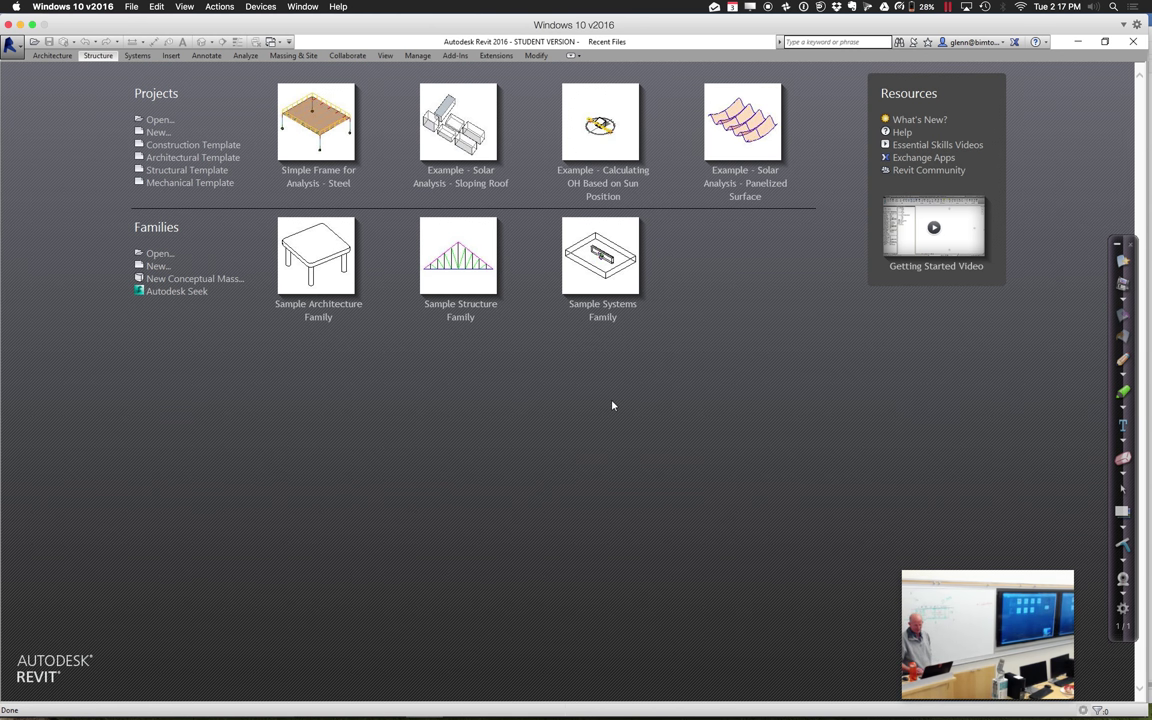
Switch to the Mindomo session map and review the structural analysis branch on preparing the analytical model
{"action": "key", "text": "ctrl+Right"}
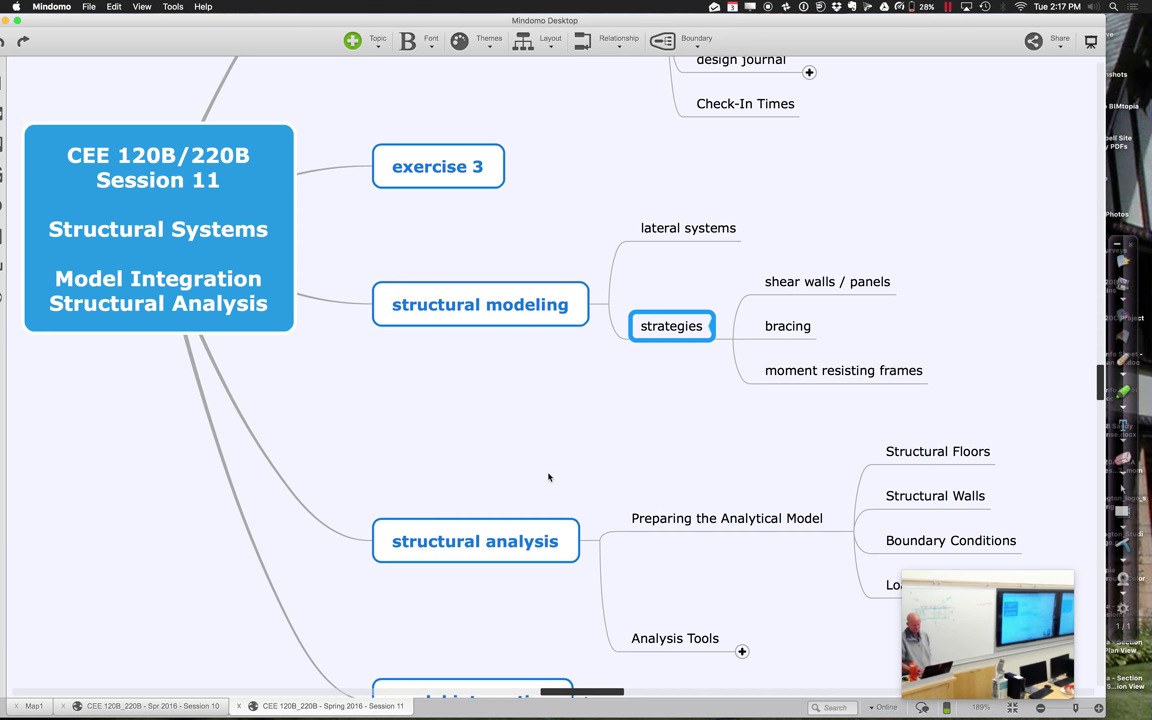
{"action": "scroll", "coordinate": [548, 477], "scroll_direction": "down", "scroll_amount": 1}
{"action": "scroll", "coordinate": [548, 477], "scroll_direction": "down", "scroll_amount": 5}
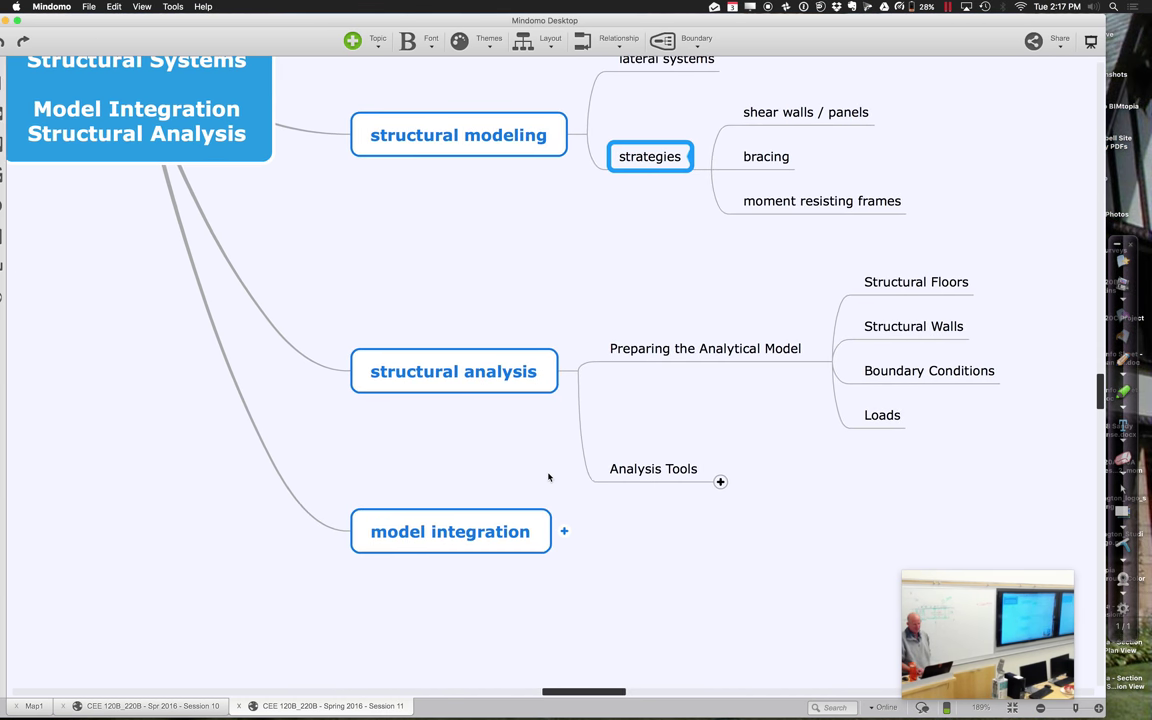
{"action": "scroll", "coordinate": [548, 477], "scroll_direction": "up", "scroll_amount": 3}
{"action": "scroll", "coordinate": [548, 477], "scroll_direction": "right", "scroll_amount": 2}
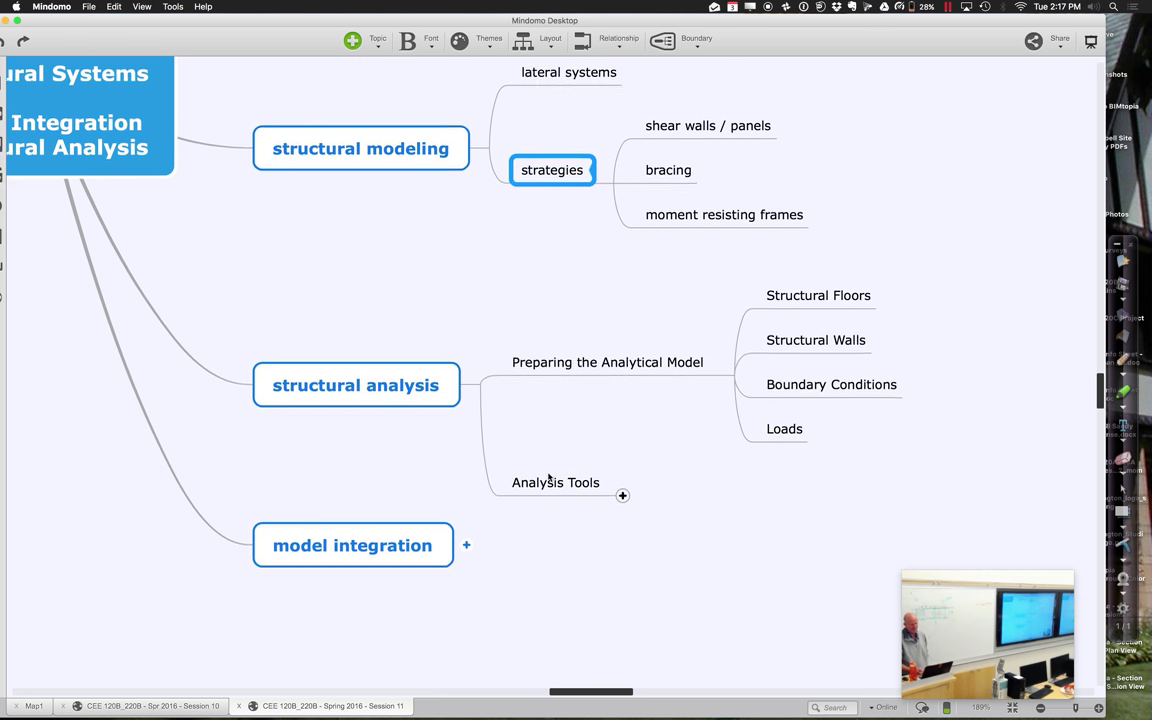
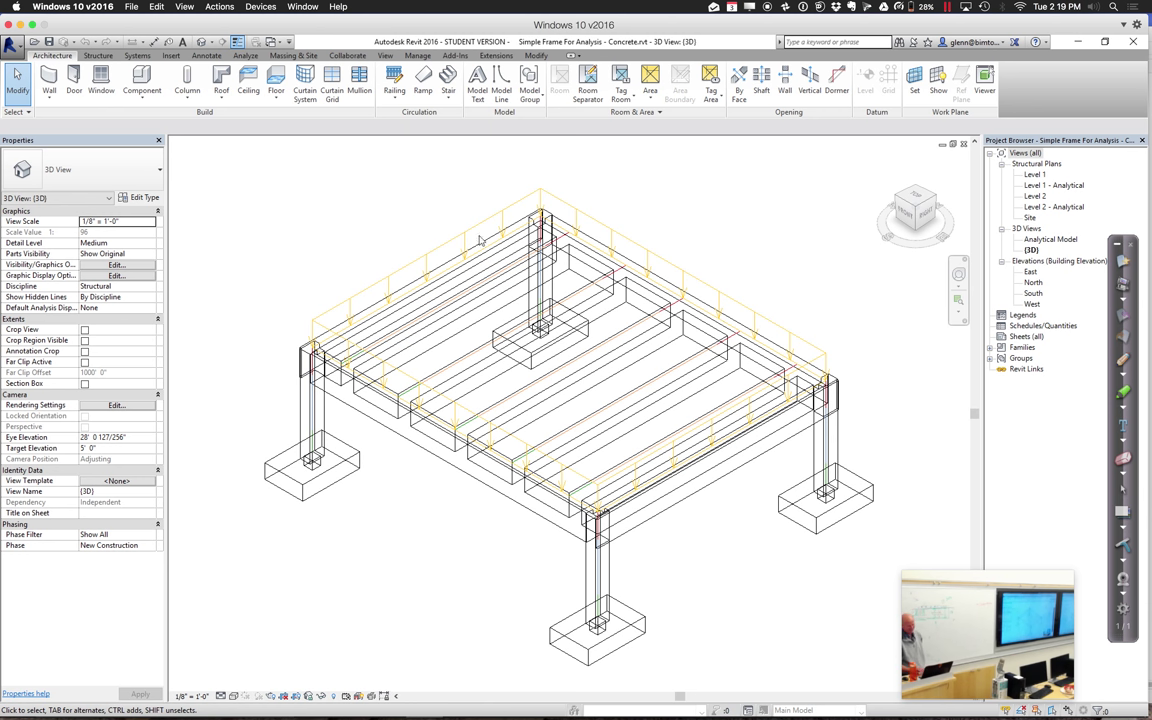
In the concrete frame project, examine the left column and edge beam up close, and inspect the Analytical Model view
{"action": "left_click", "coordinate": [958, 299]}
{"action": "left_click_drag", "start_coordinate": [225, 277], "coordinate": [572, 553]}
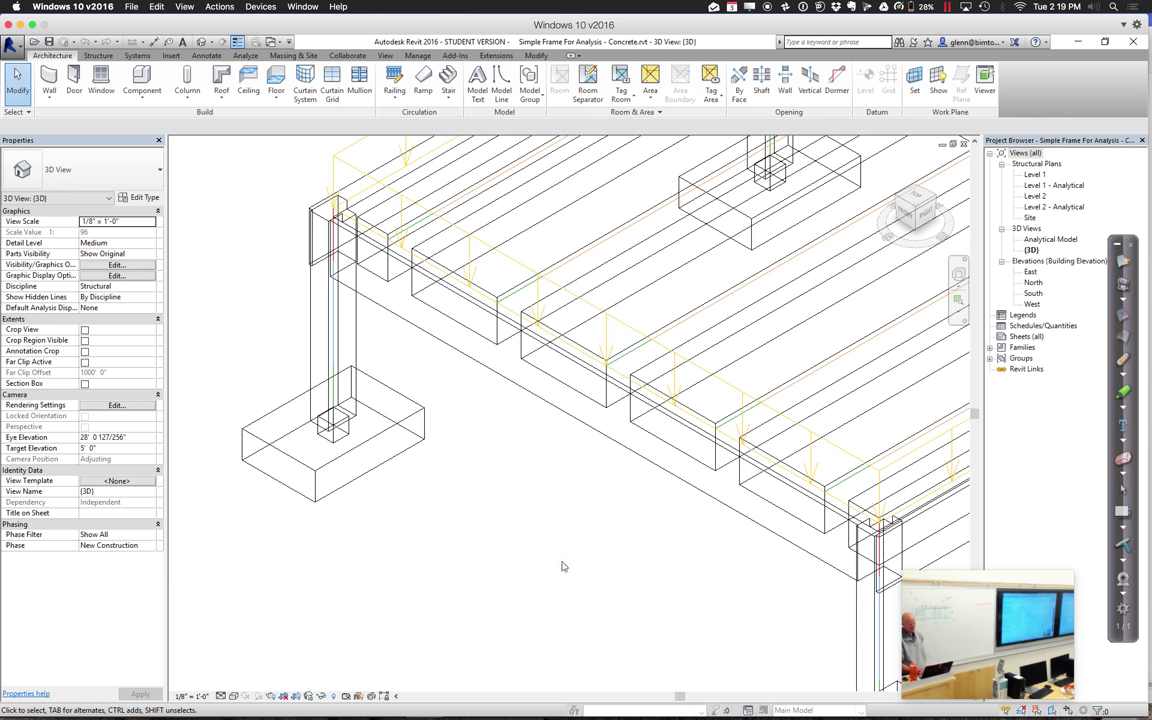
{"action": "left_click", "coordinate": [1043, 240]}
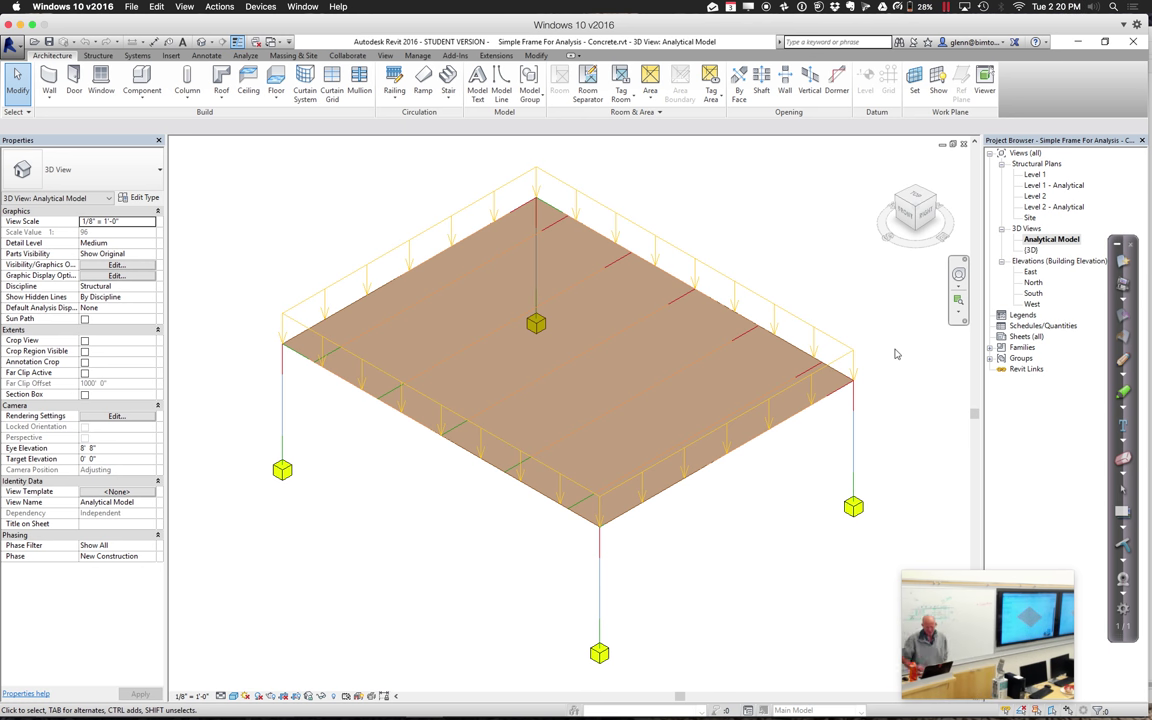
Return to the {3D} view of the concrete frame and set its visual style to Shaded
{"action": "double_click", "coordinate": [1032, 250]}
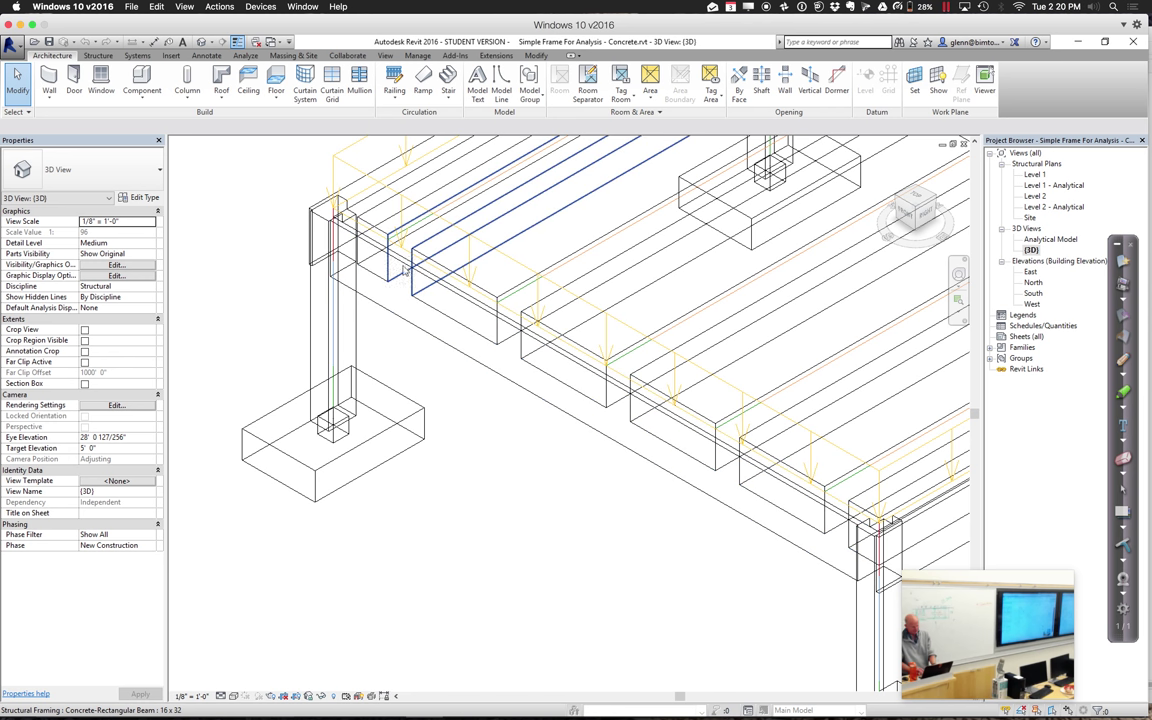
{"action": "left_click", "coordinate": [233, 695]}
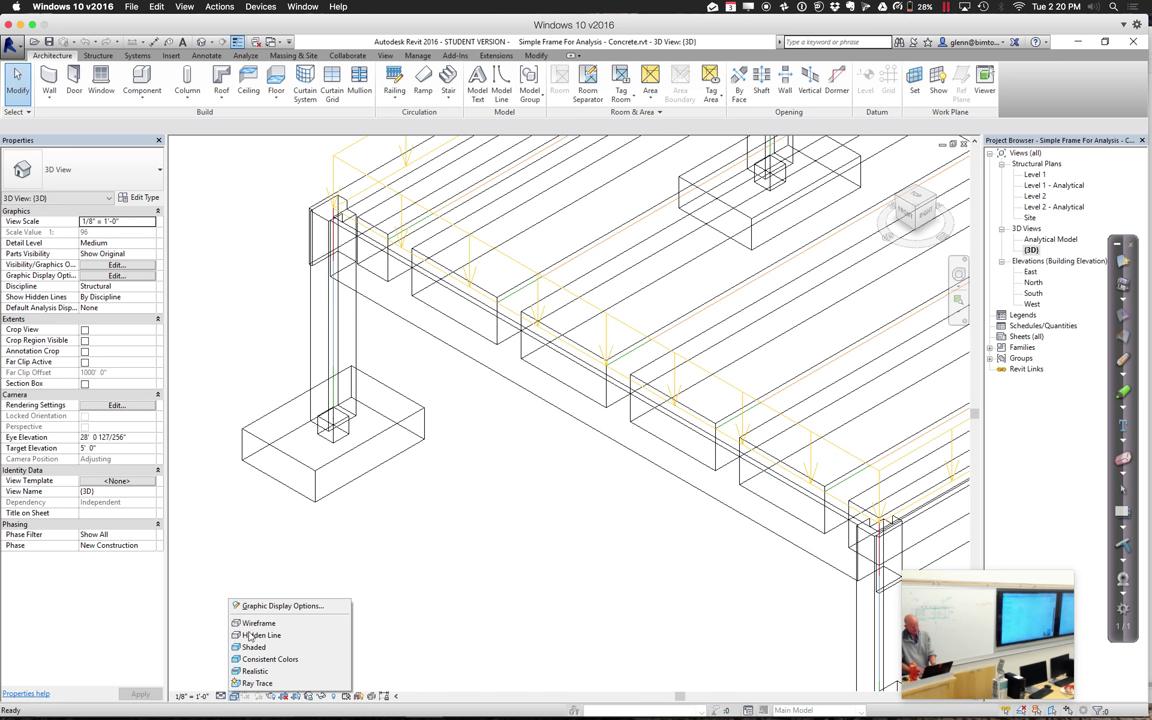
{"action": "left_click", "coordinate": [252, 647]}
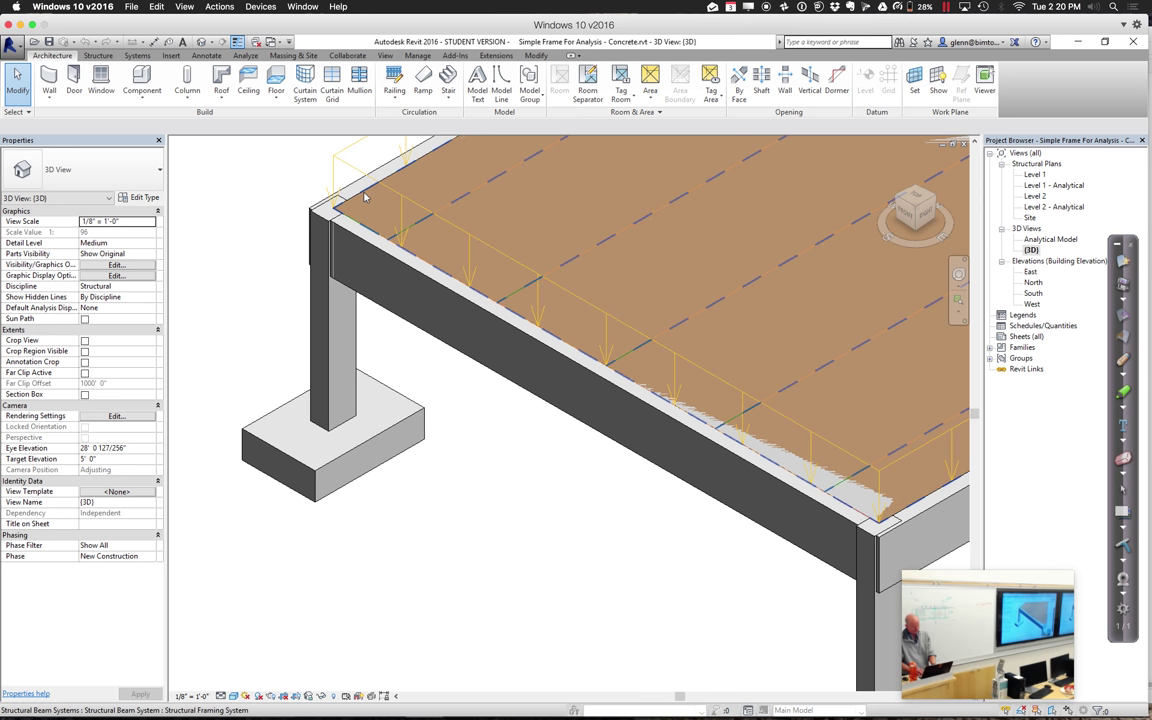
Make the Level 2 concrete-on-metal-deck floor non-structural, deleting its hosted loads, and check the result in the Analytical Model view
{"action": "key", "text": "Tab"}
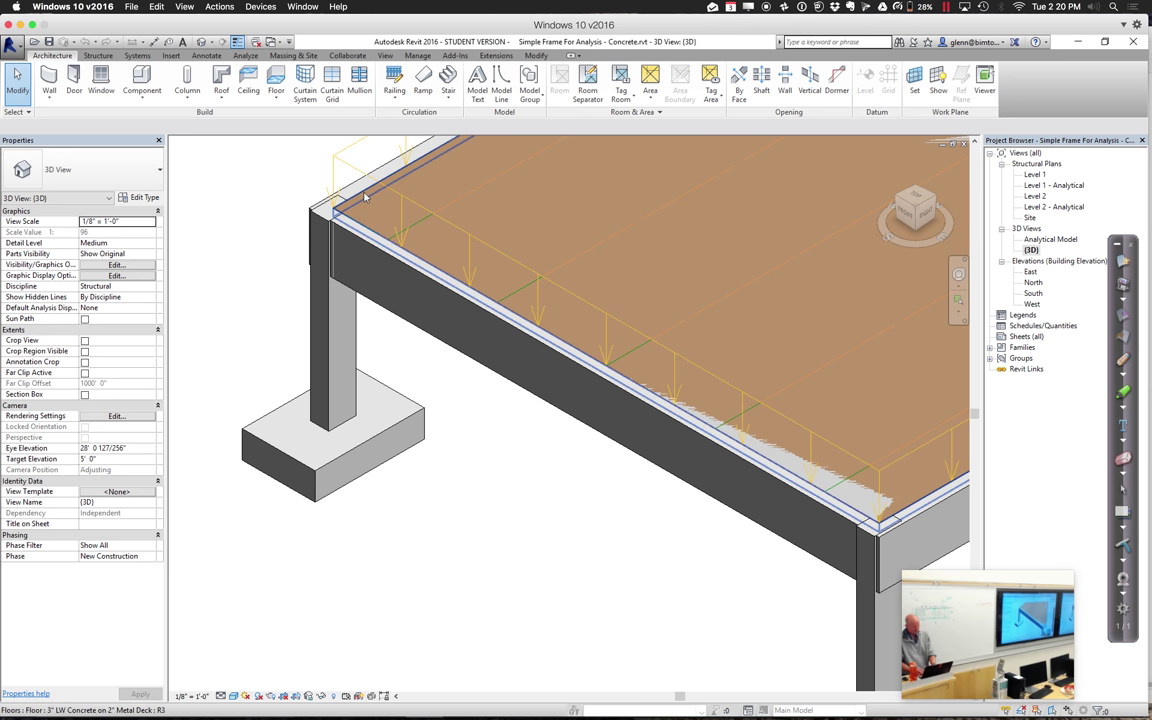
{"action": "left_click", "coordinate": [365, 196]}
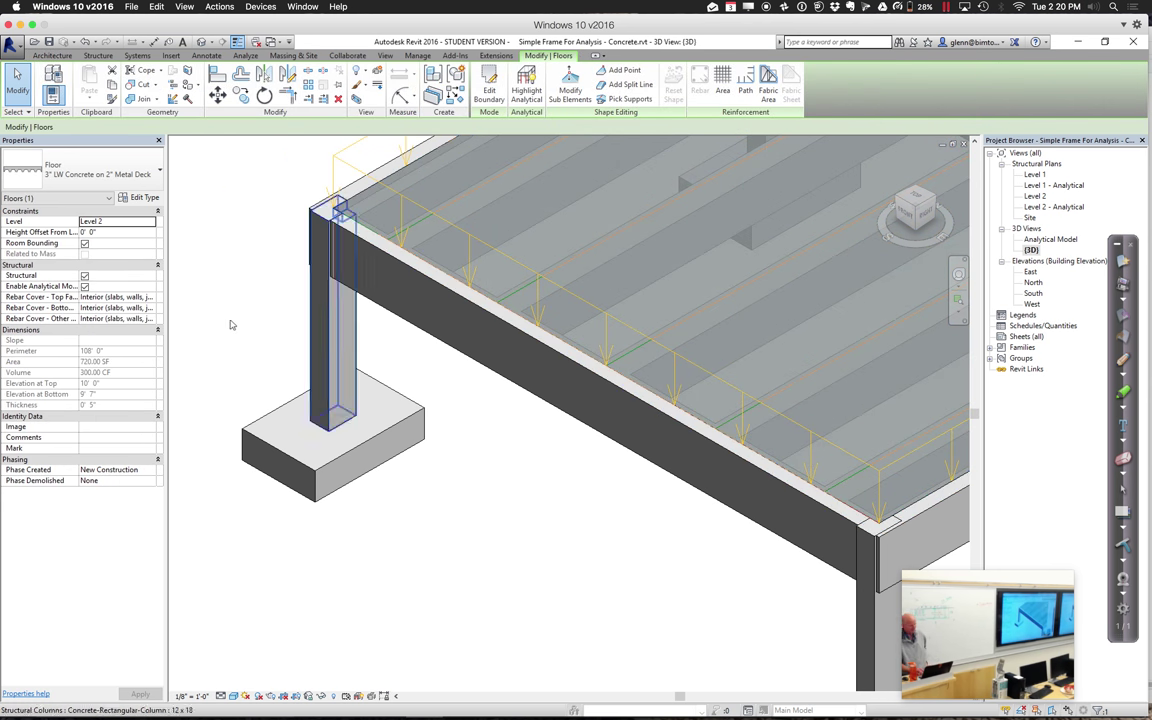
{"action": "left_click", "coordinate": [84, 275]}
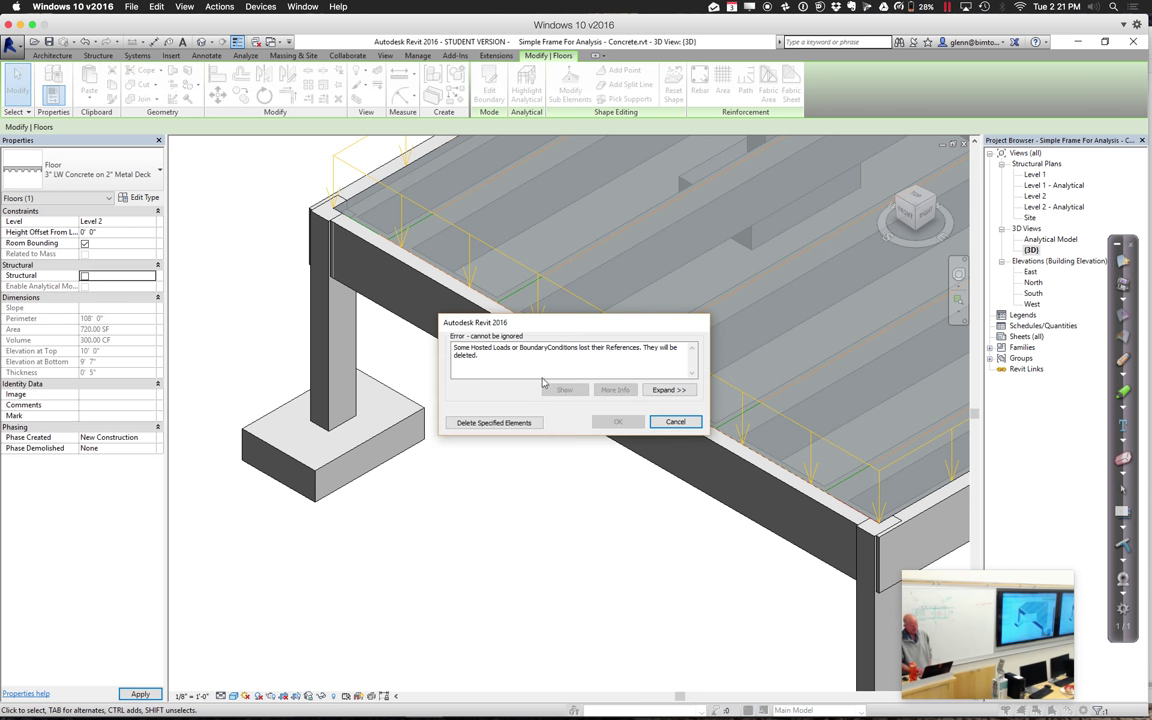
{"action": "left_click", "coordinate": [517, 422]}
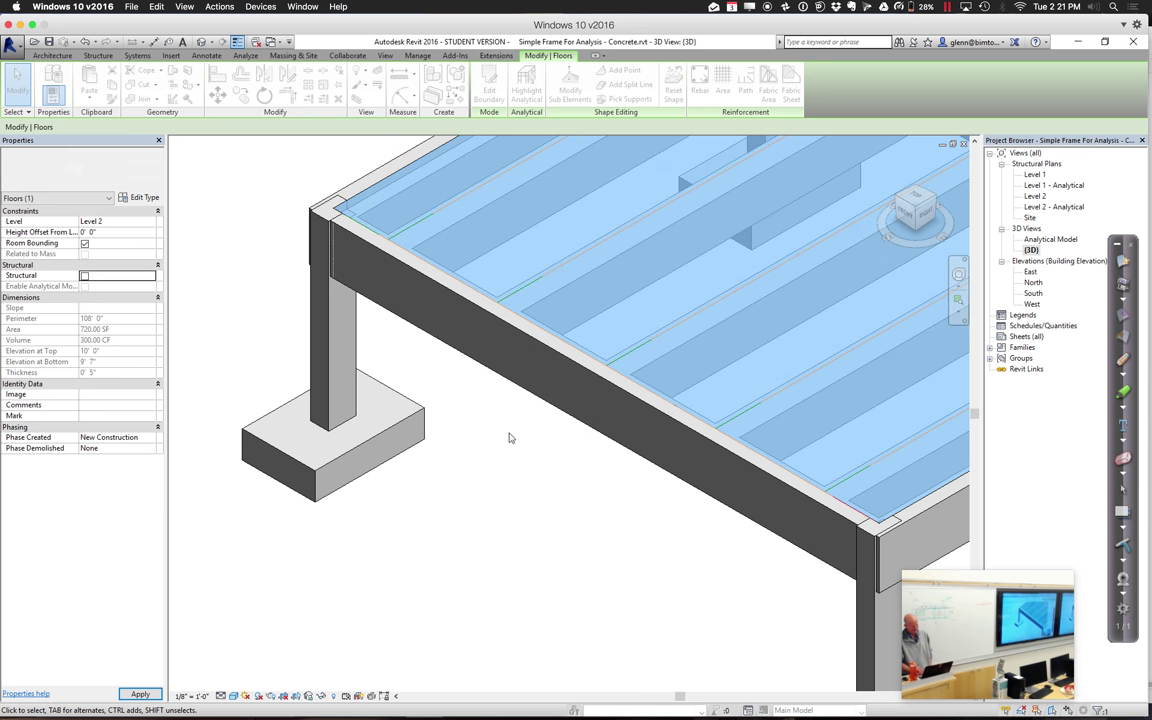
{"action": "left_click", "coordinate": [501, 516]}
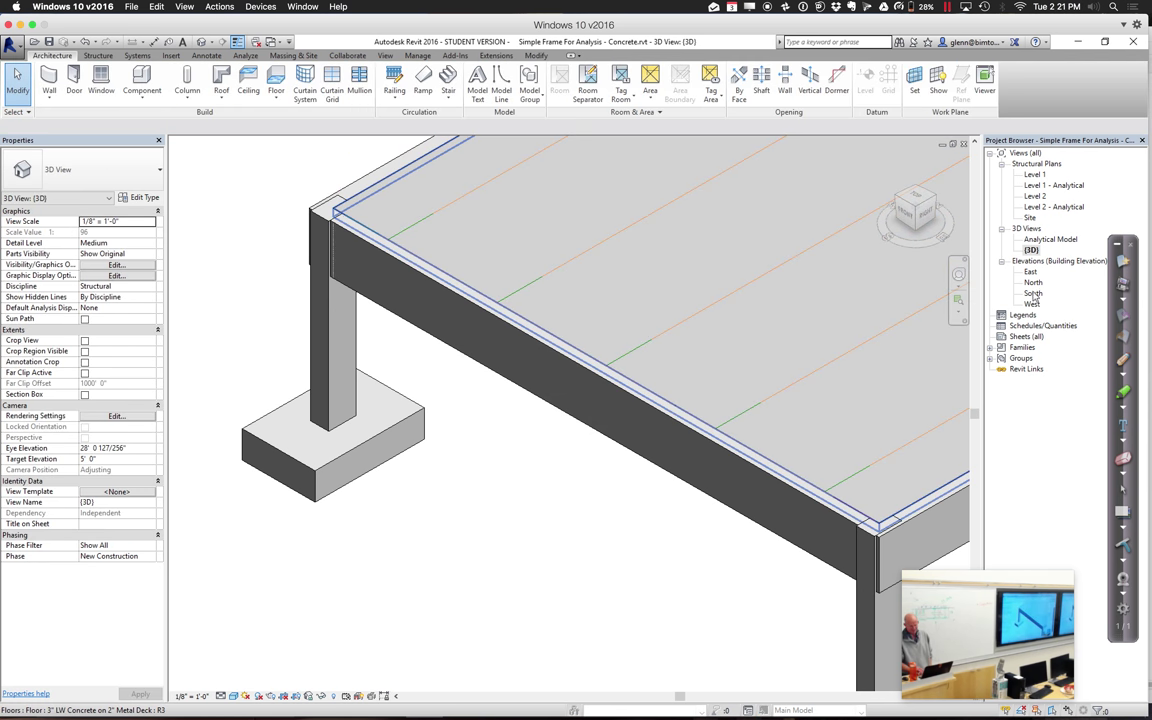
{"action": "double_click", "coordinate": [1045, 240]}
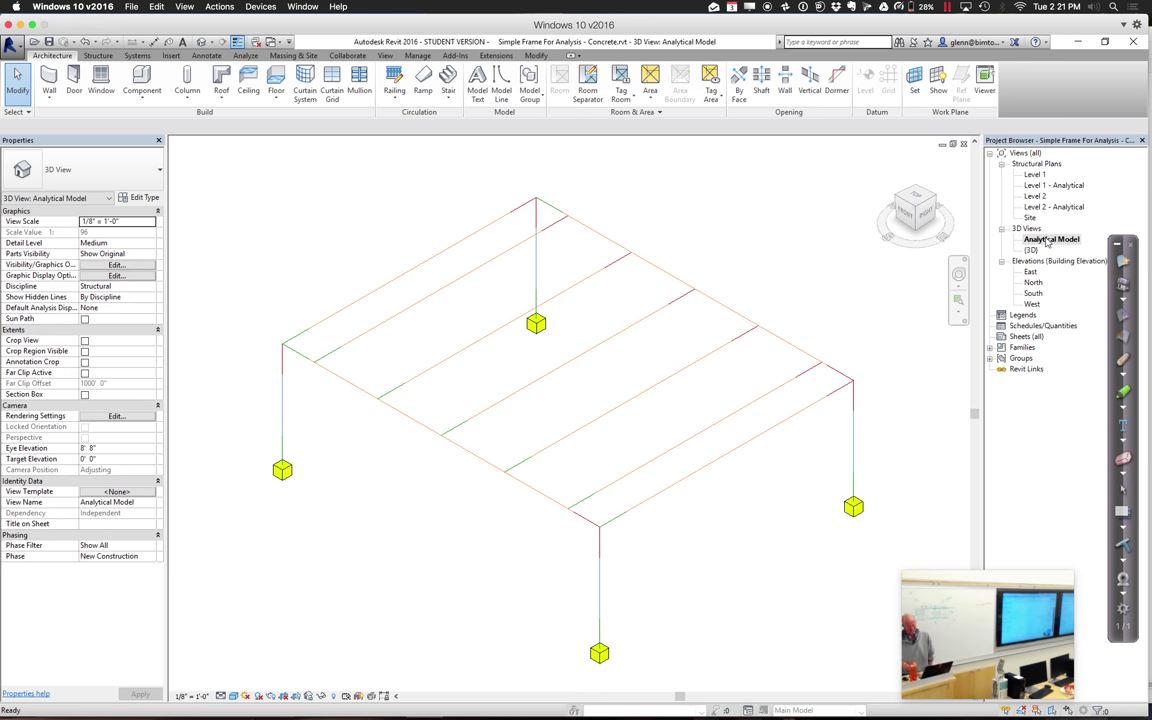
{"action": "double_click", "coordinate": [1047, 241]}
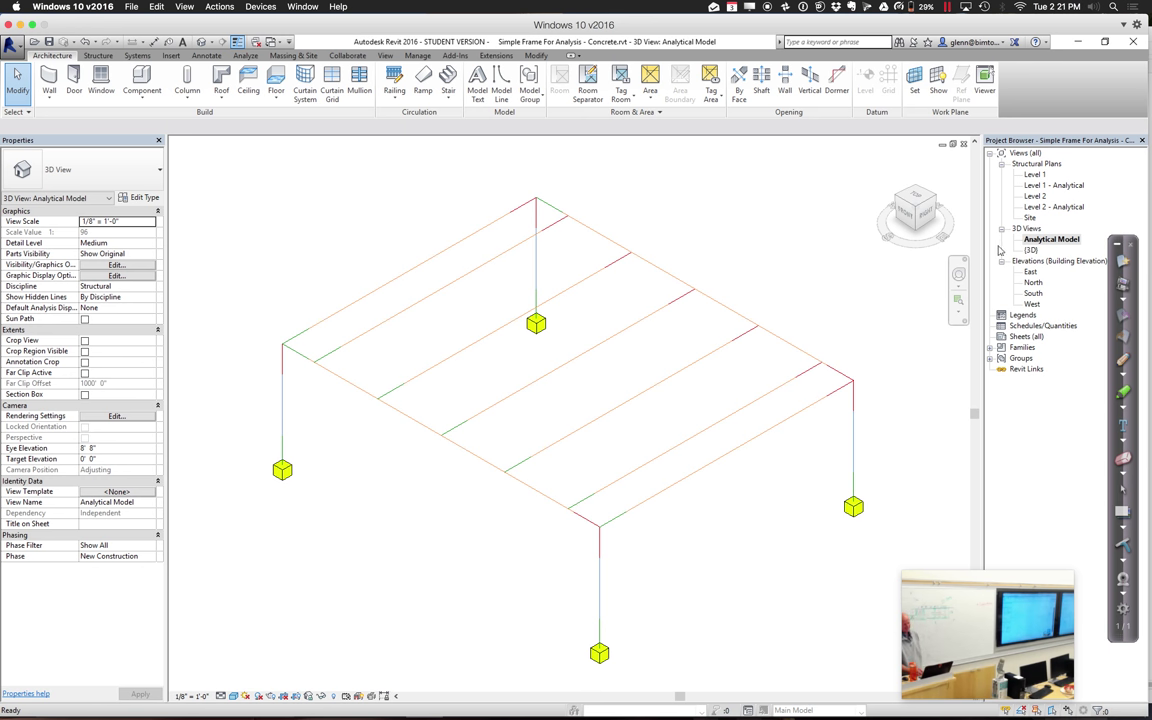
Try to turn the Level 2 floor's Structural property back on in the {3D} view, and check the Analytical Model view
{"action": "double_click", "coordinate": [1031, 250]}
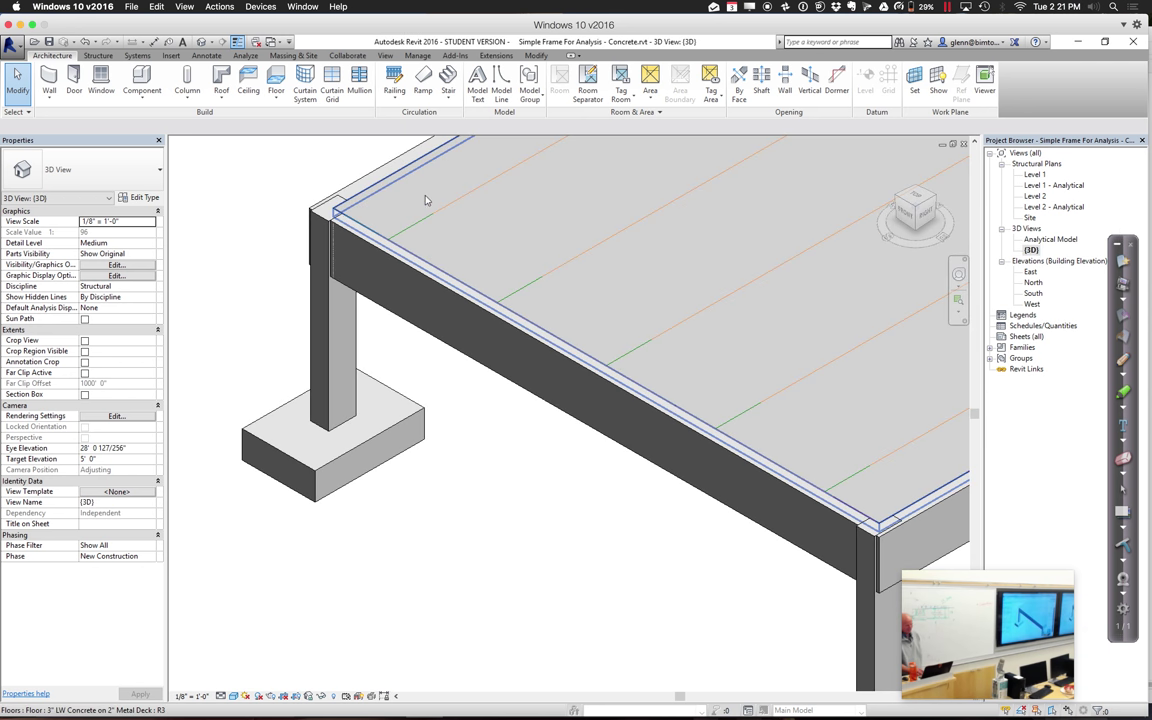
{"action": "left_click", "coordinate": [382, 176]}
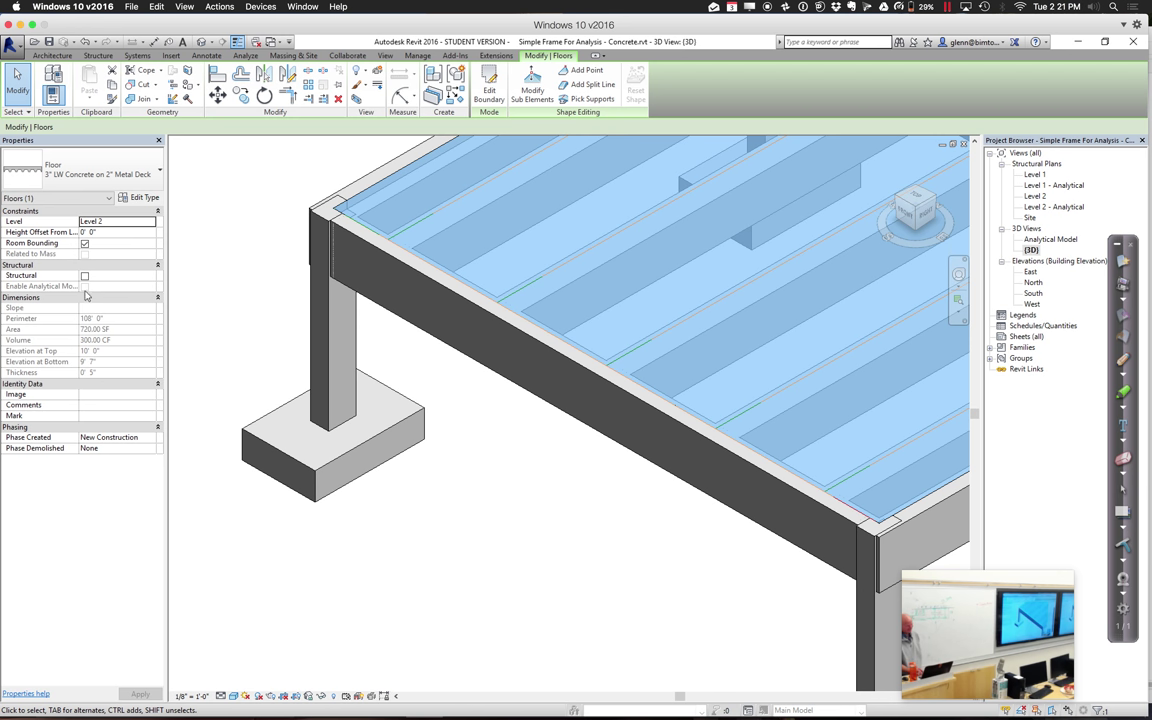
{"action": "left_click", "coordinate": [84, 275]}
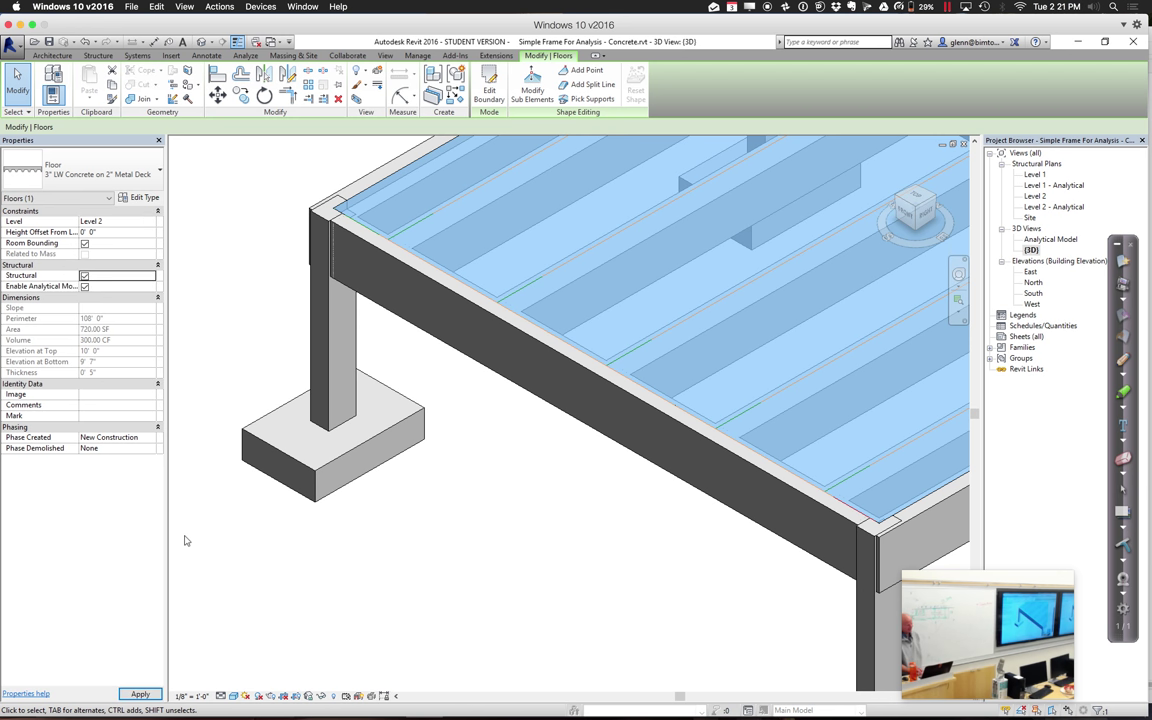
{"action": "left_click", "coordinate": [140, 694]}
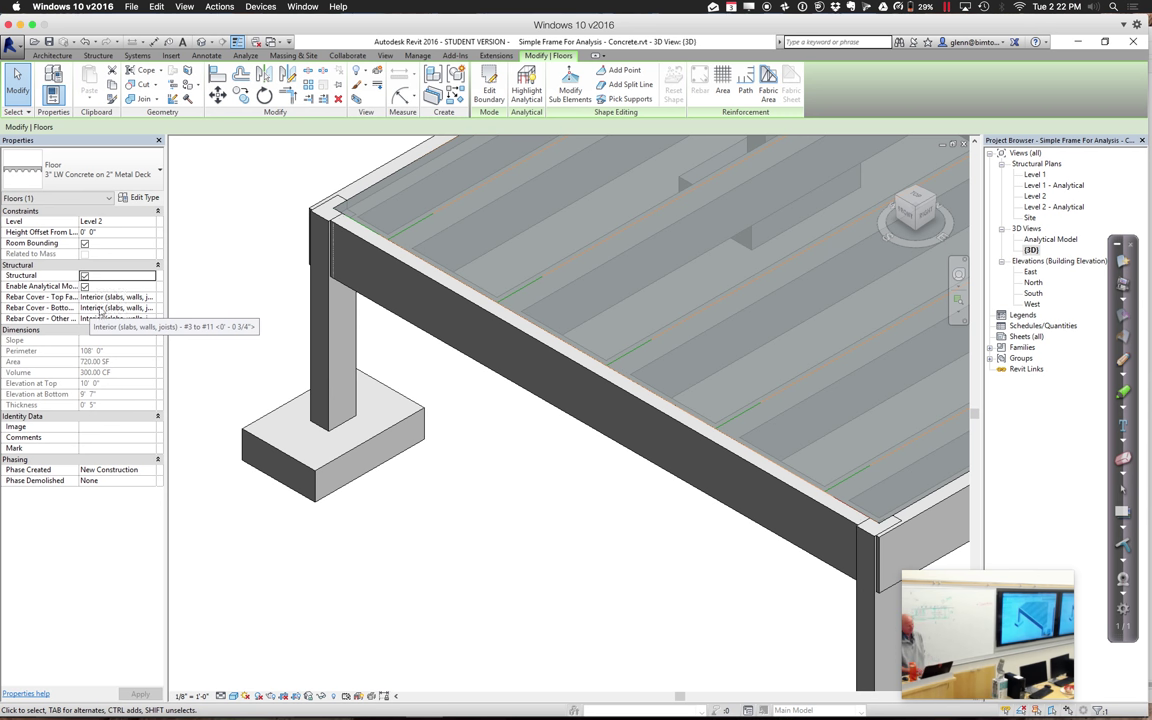
{"action": "left_click", "coordinate": [368, 560]}
{"action": "double_click", "coordinate": [1050, 240]}
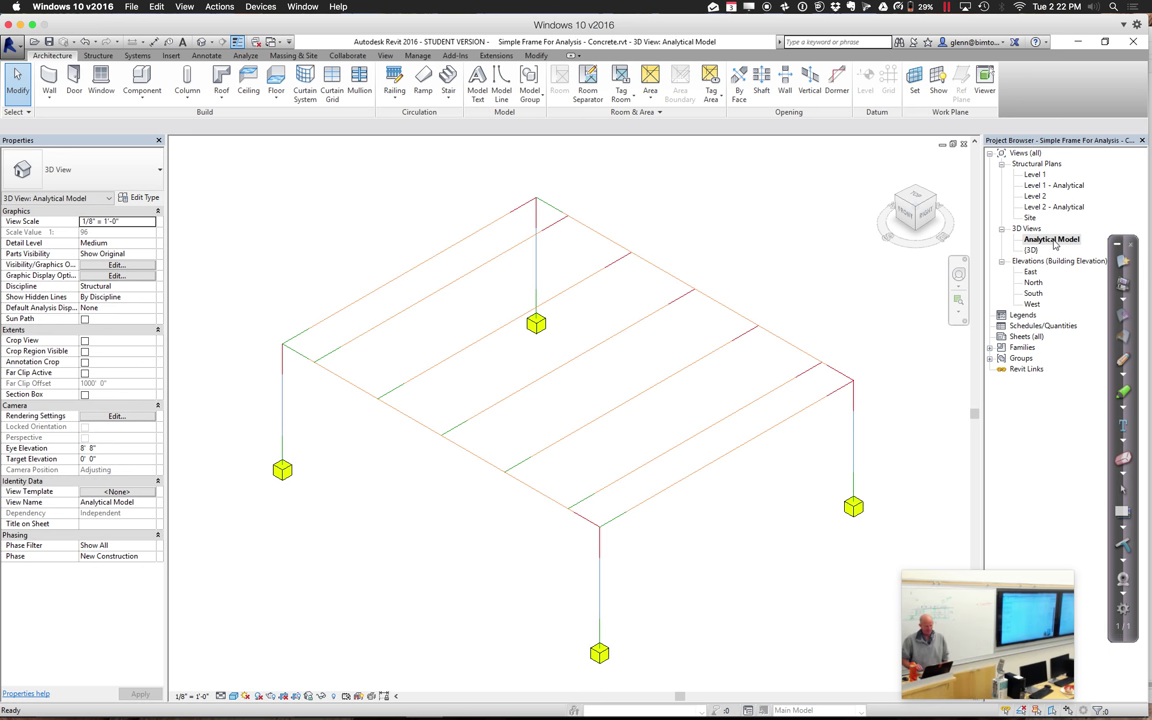
Try to place a hosted area load on the frame in the Analytical Model view
{"action": "left_click", "coordinate": [246, 58]}
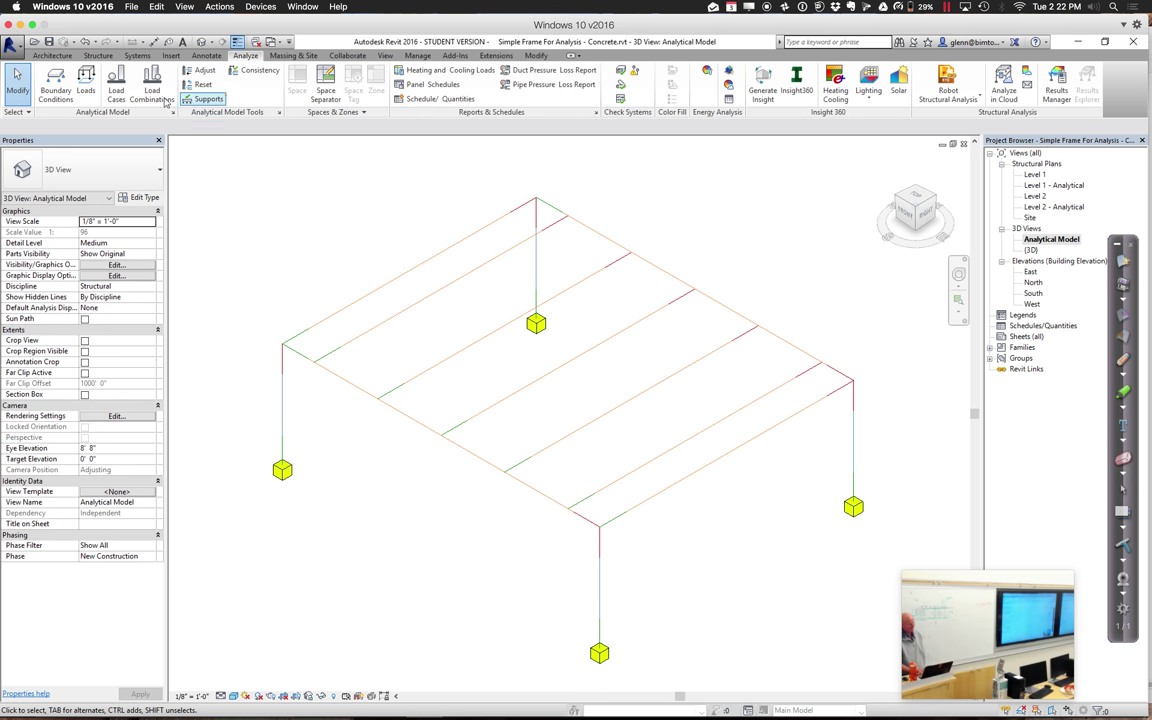
{"action": "left_click", "coordinate": [87, 91]}
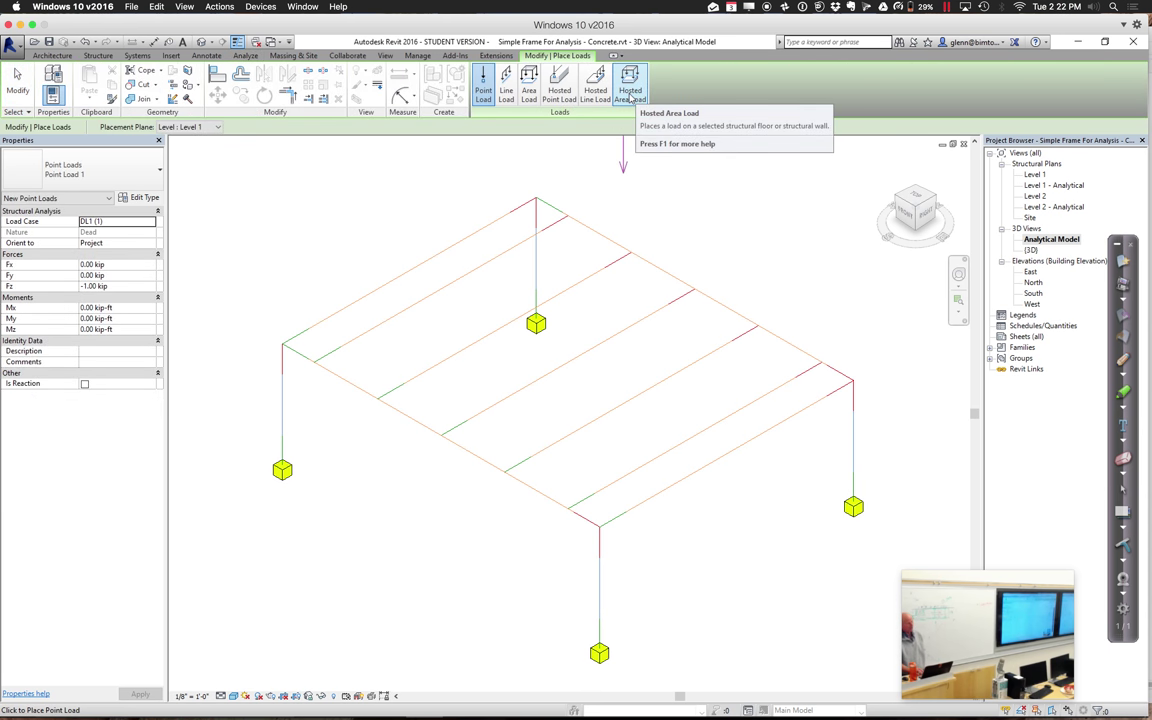
{"action": "left_click", "coordinate": [630, 95]}
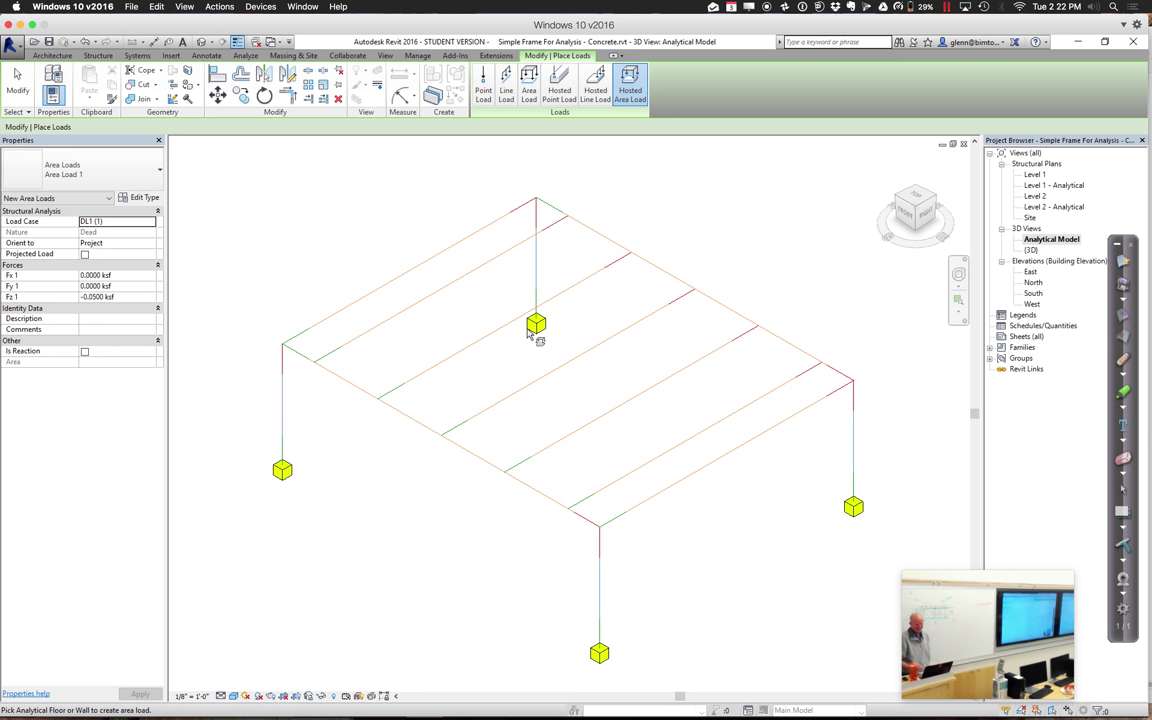
{"action": "right_click", "coordinate": [1022, 242]}
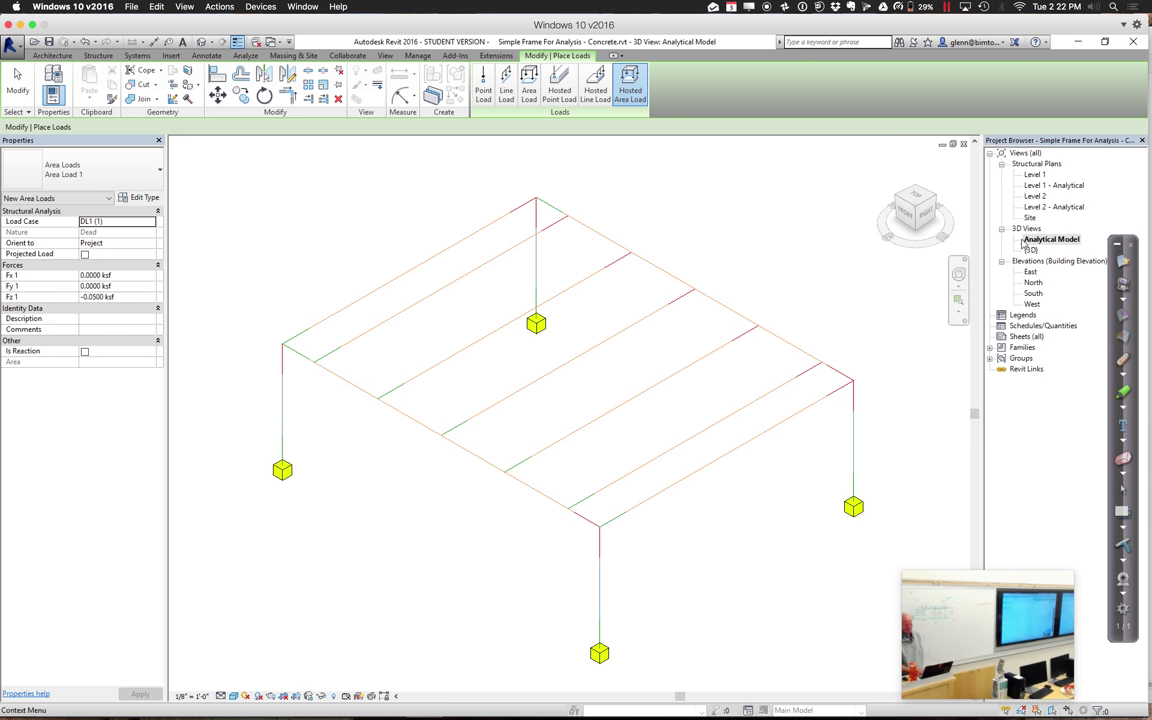
Make the Level 2 floor structural again in the {3D} view, and return to the Analytical Model view
{"action": "double_click", "coordinate": [1030, 250]}
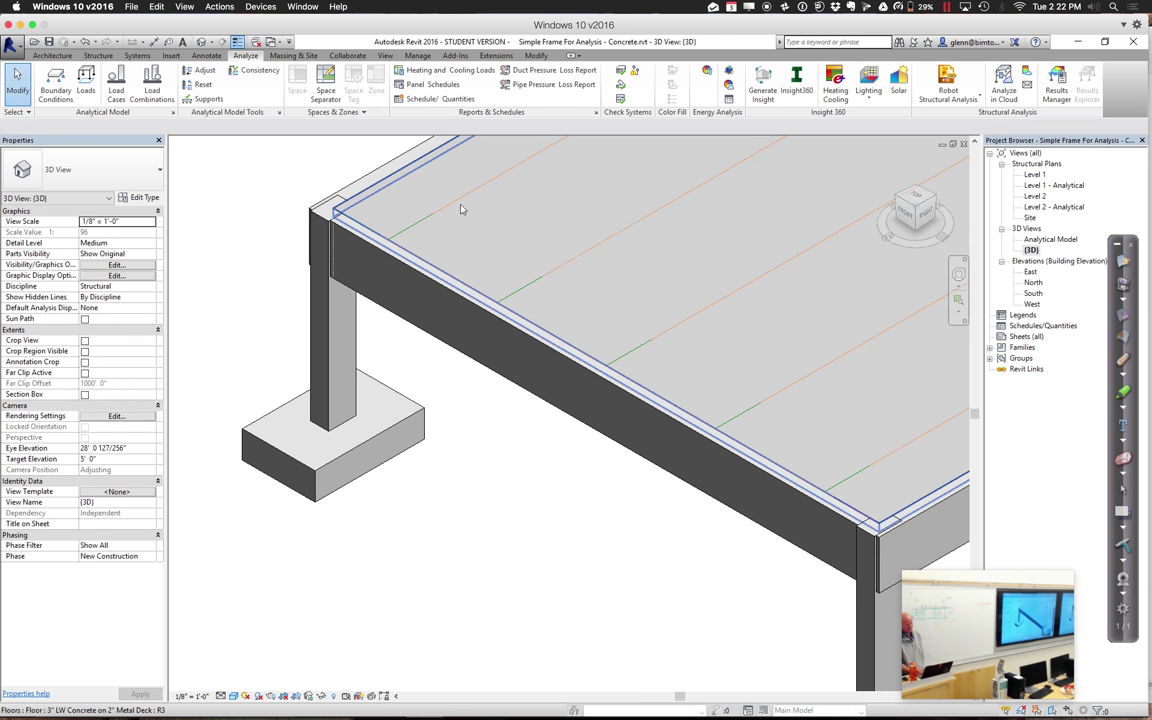
{"action": "left_click", "coordinate": [384, 177]}
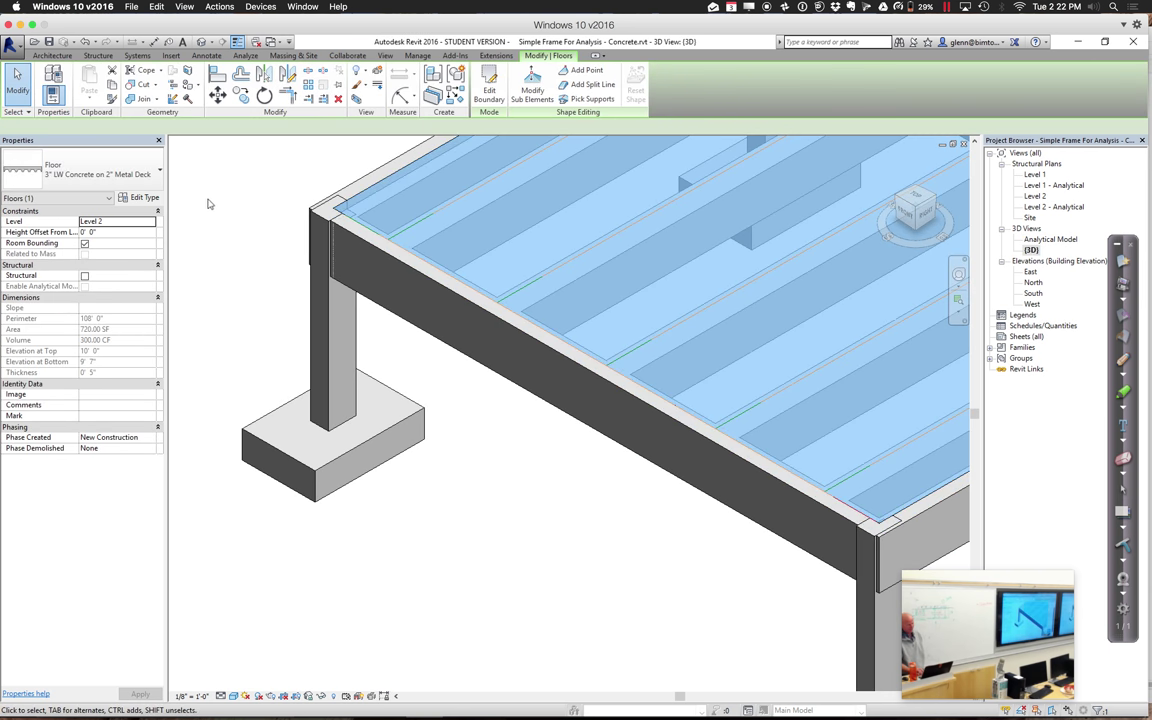
{"action": "left_click", "coordinate": [84, 275]}
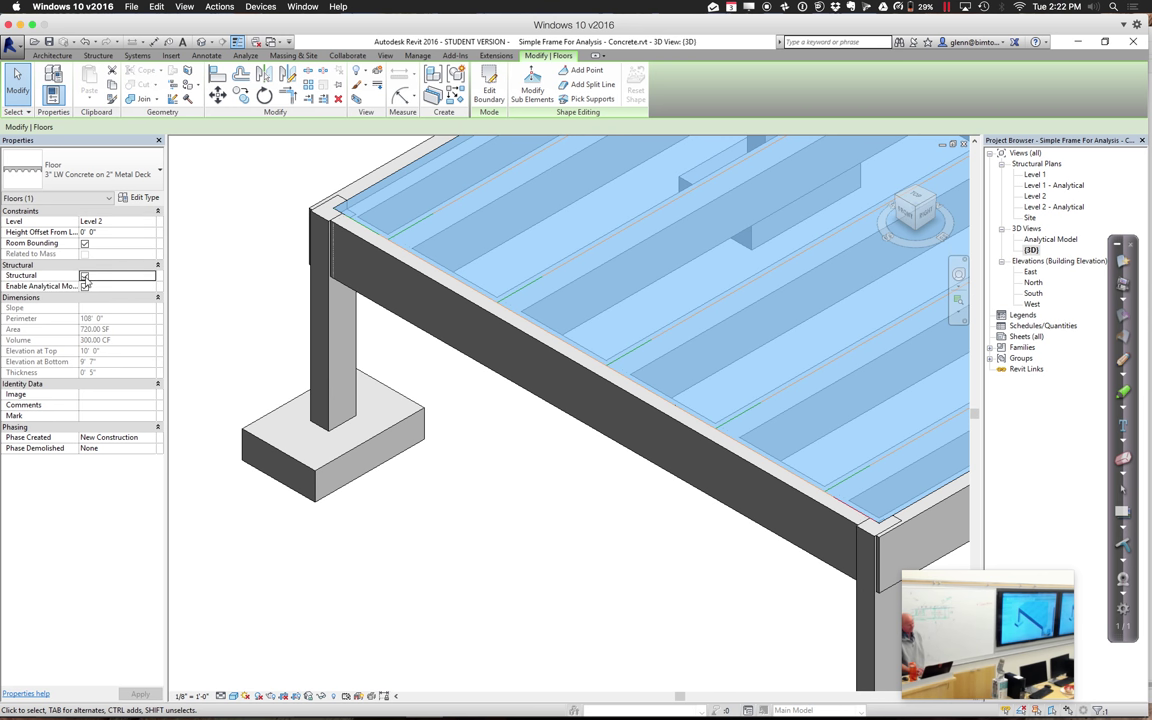
{"action": "left_click", "coordinate": [411, 540]}
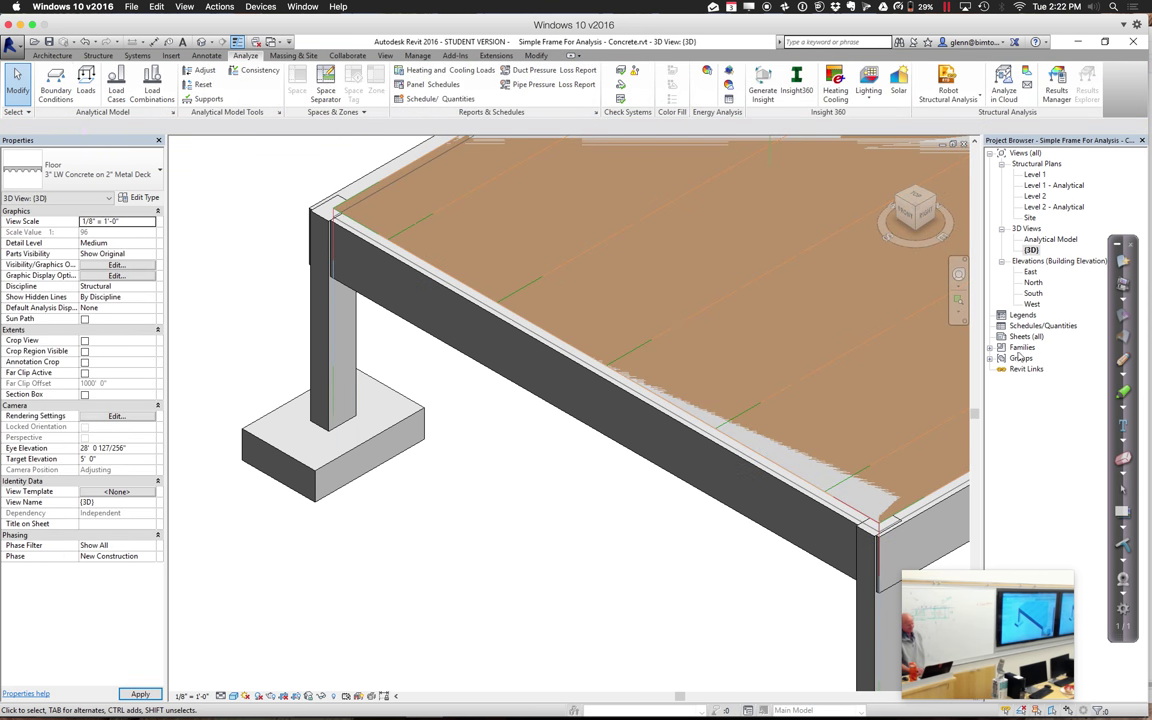
{"action": "double_click", "coordinate": [1041, 241]}
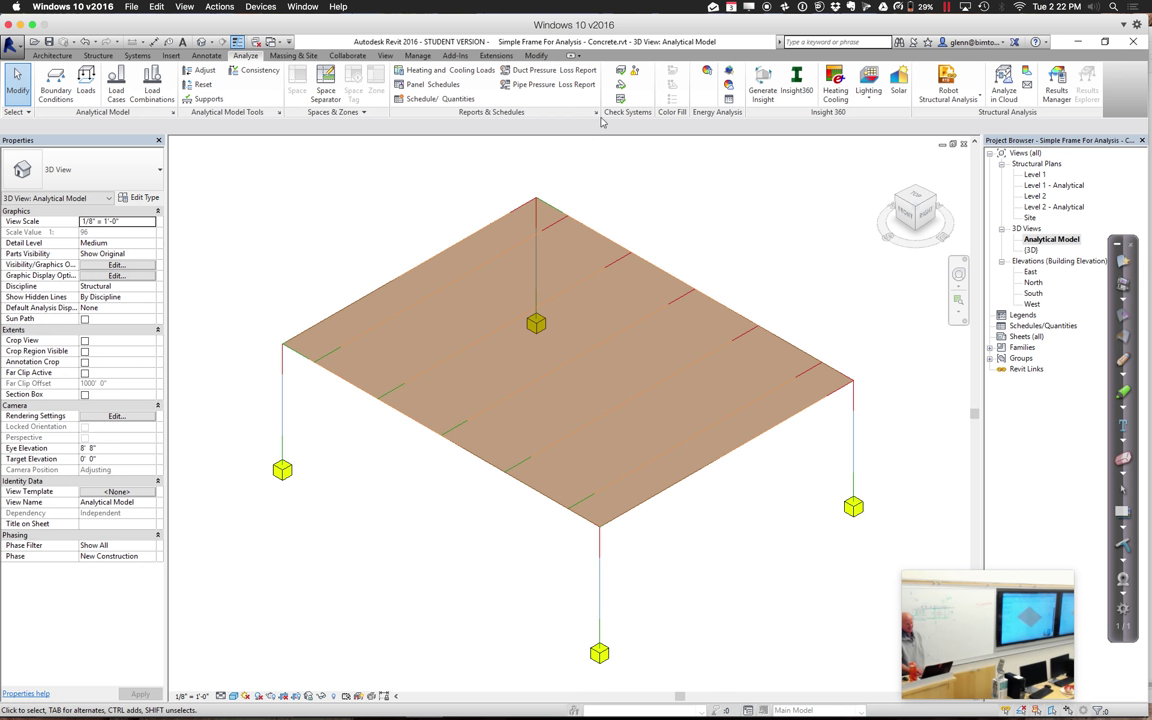
Place a hosted area load on the analytical floor using load case DL1 with Fz of -0.05 ksf
{"action": "left_click", "coordinate": [86, 85]}
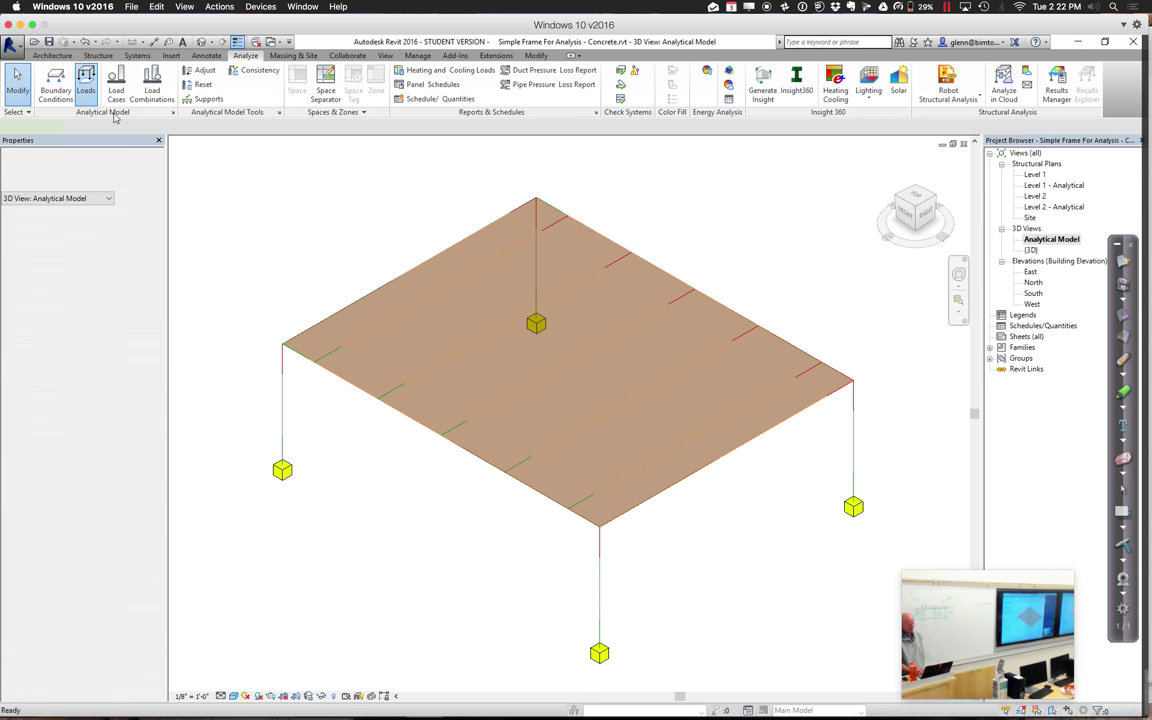
{"action": "left_click", "coordinate": [366, 310]}
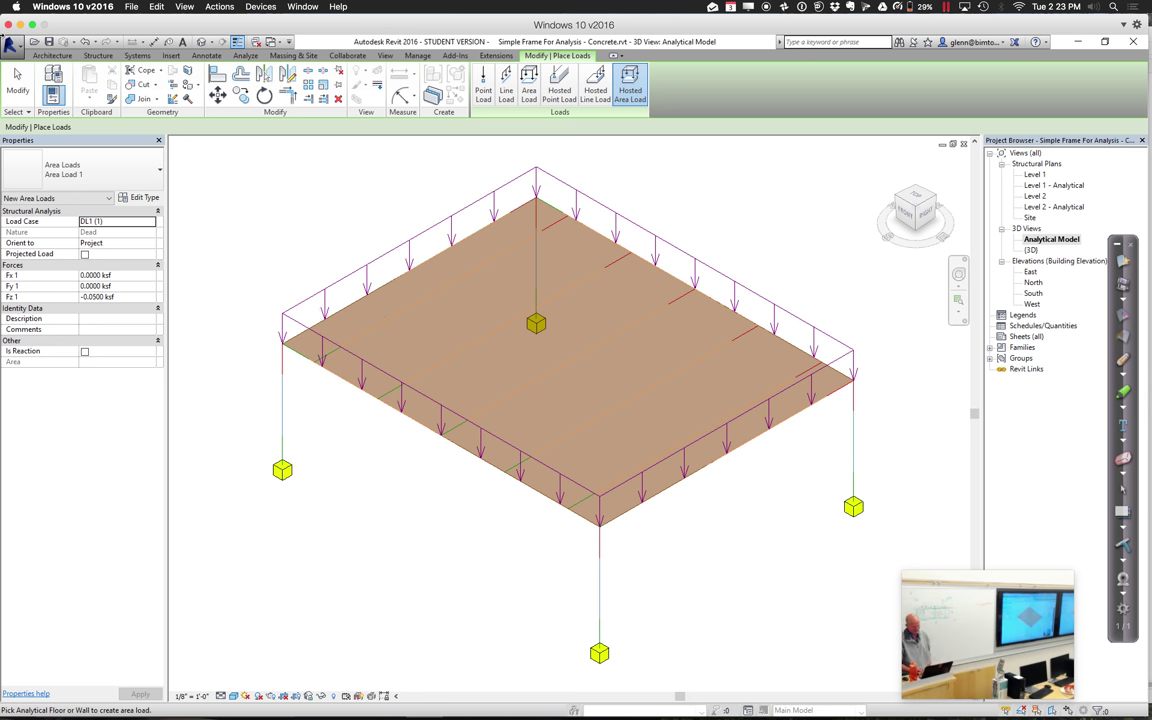
{"action": "left_click", "coordinate": [17, 85]}
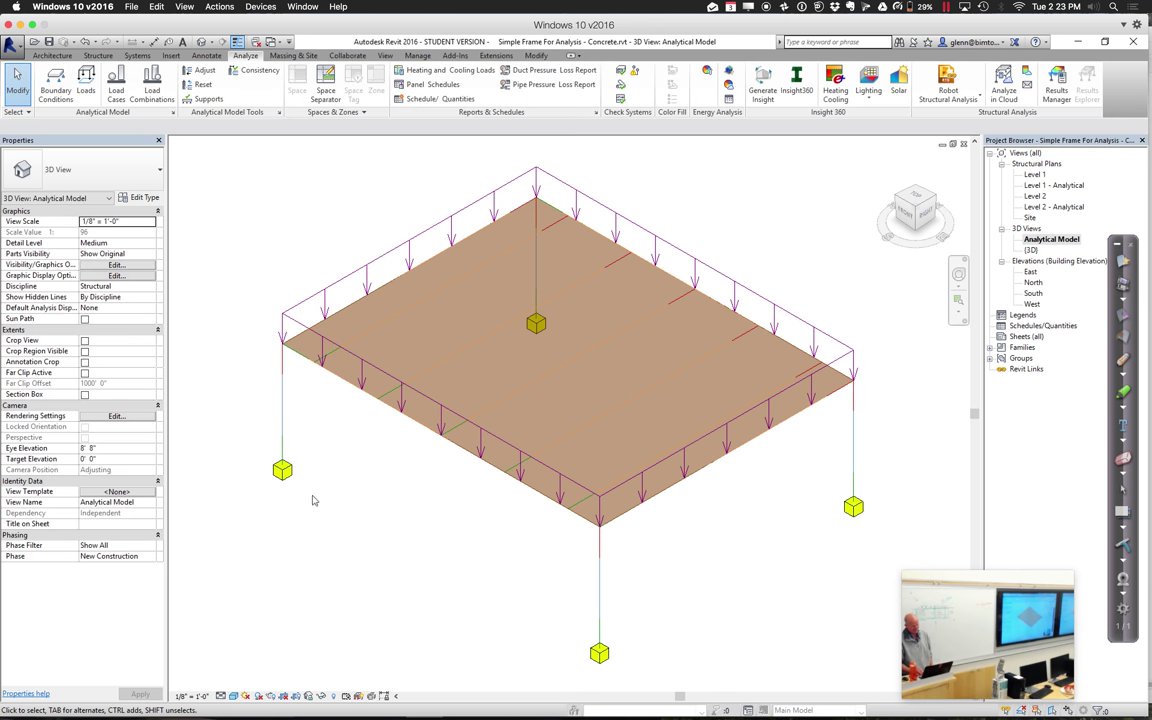
Delete the fixed boundary conditions at the bases of the left, front and right columns, keeping the rear one
{"action": "left_click", "coordinate": [283, 470]}
{"action": "key", "text": "Delete"}
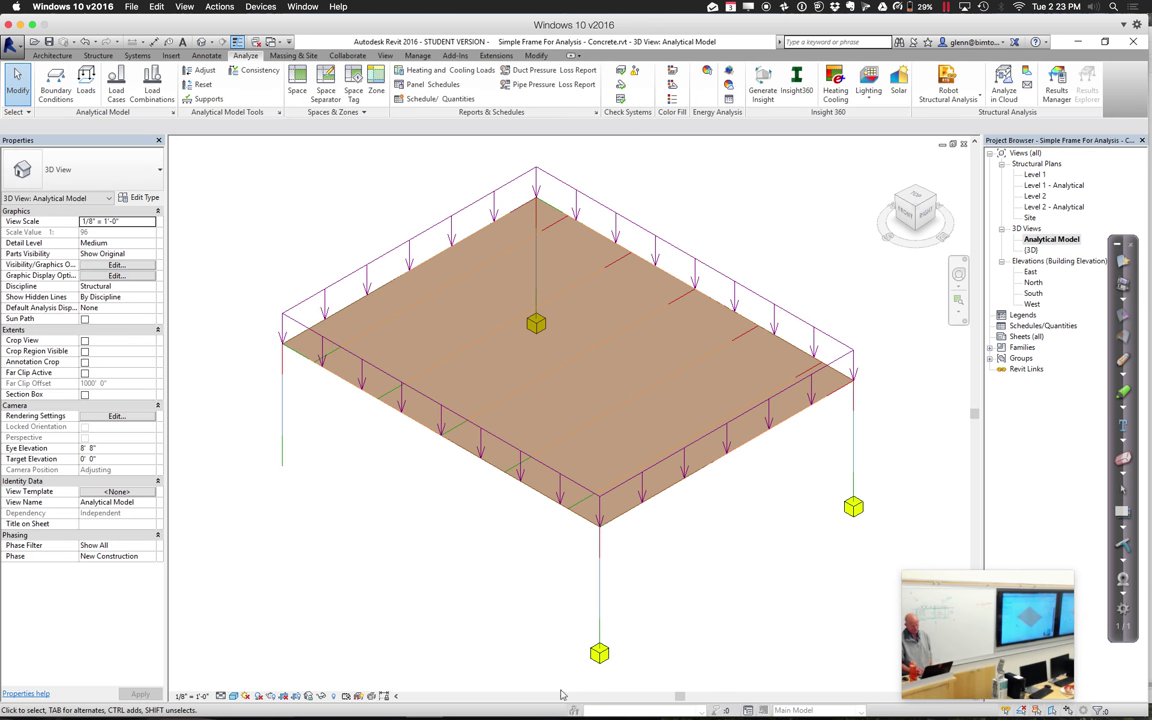
{"action": "left_click", "coordinate": [599, 653]}
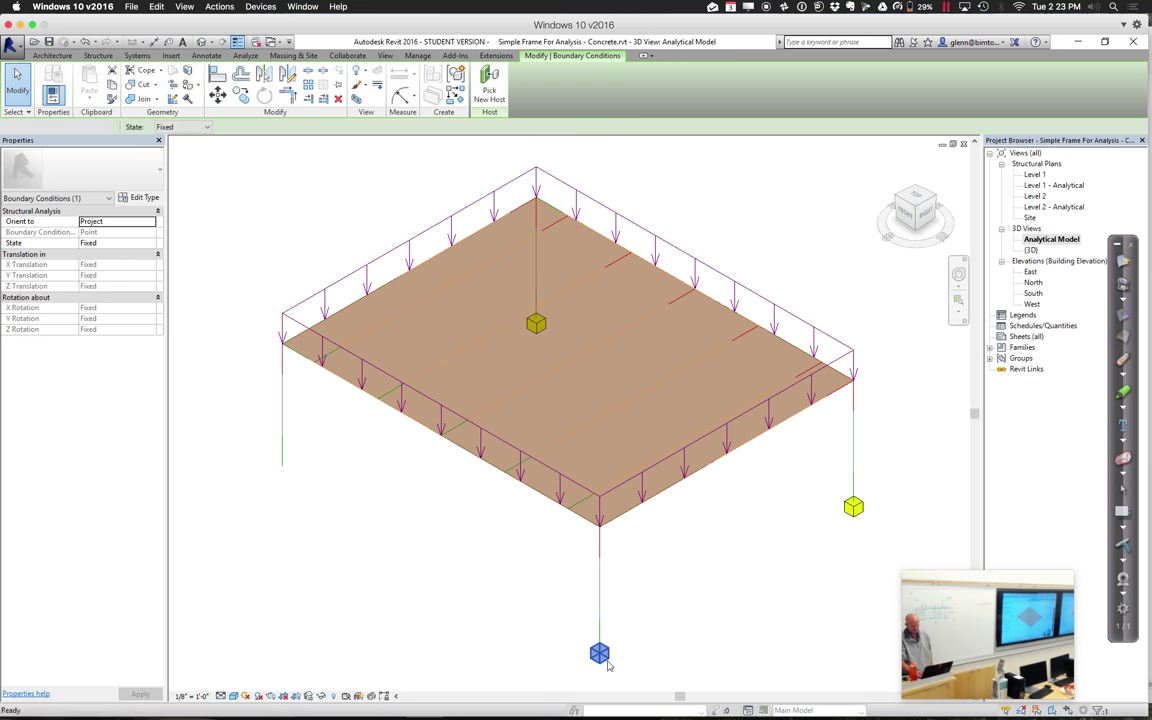
{"action": "key", "text": "Delete"}
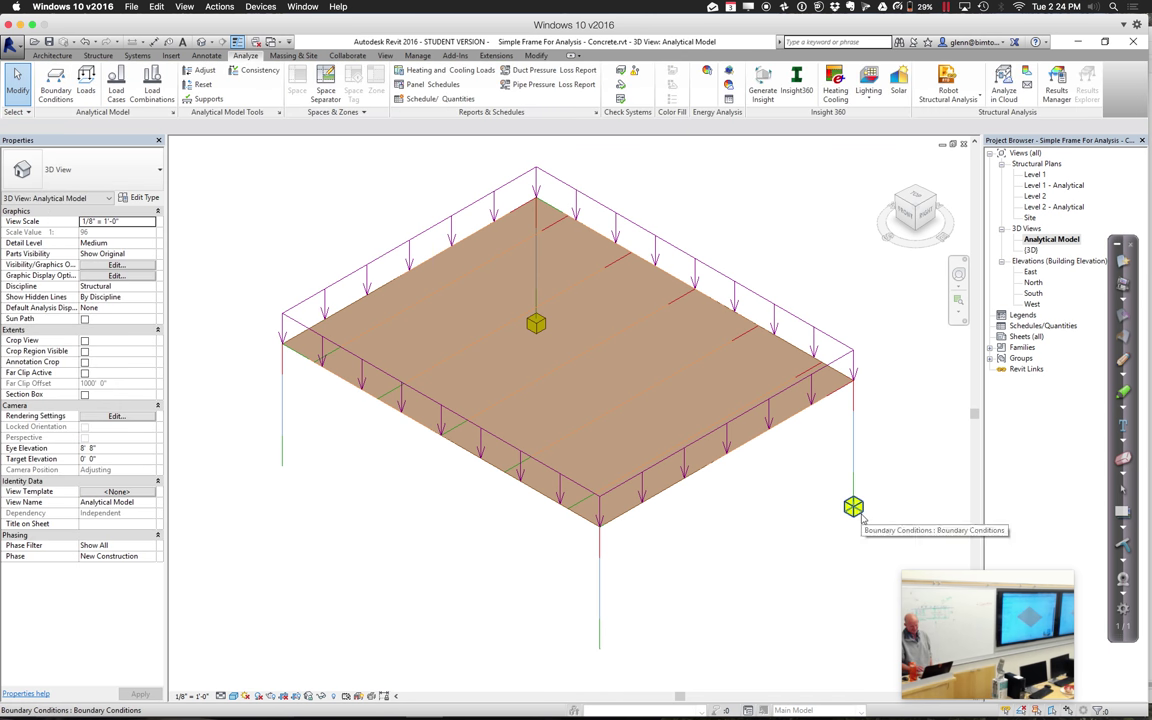
{"action": "left_click", "coordinate": [855, 508]}
{"action": "key", "text": "Delete"}
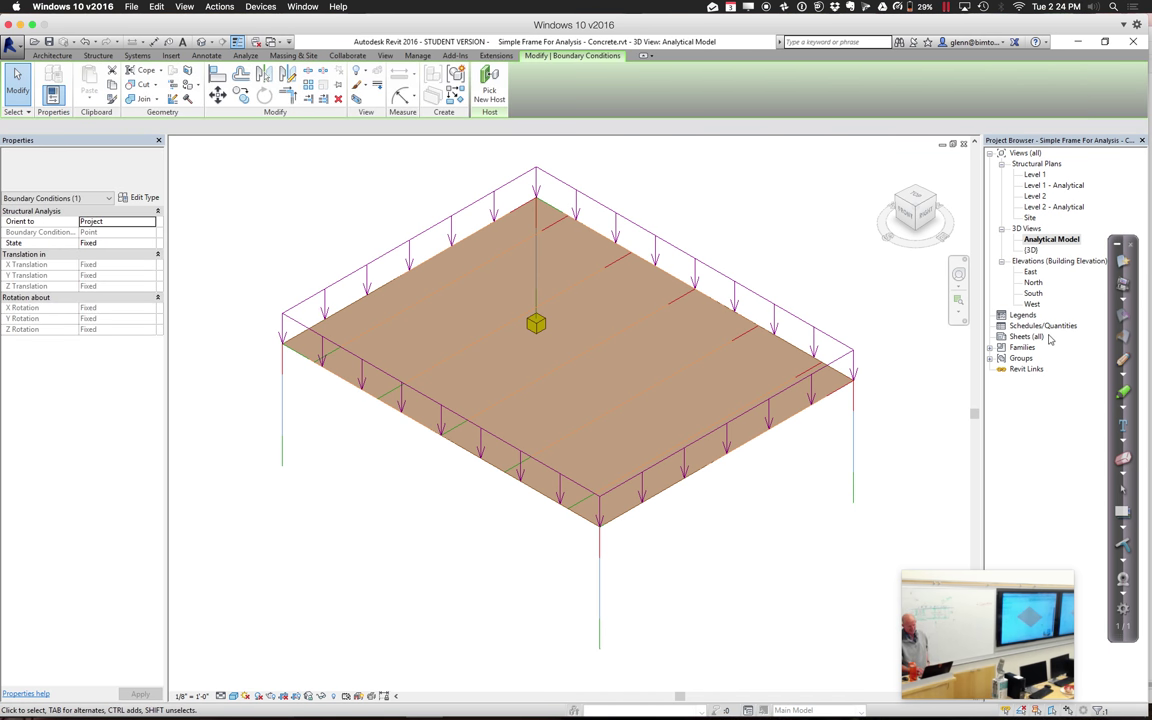
View the entire concrete frame with its column footings in the {3D} view
{"action": "double_click", "coordinate": [1031, 250]}
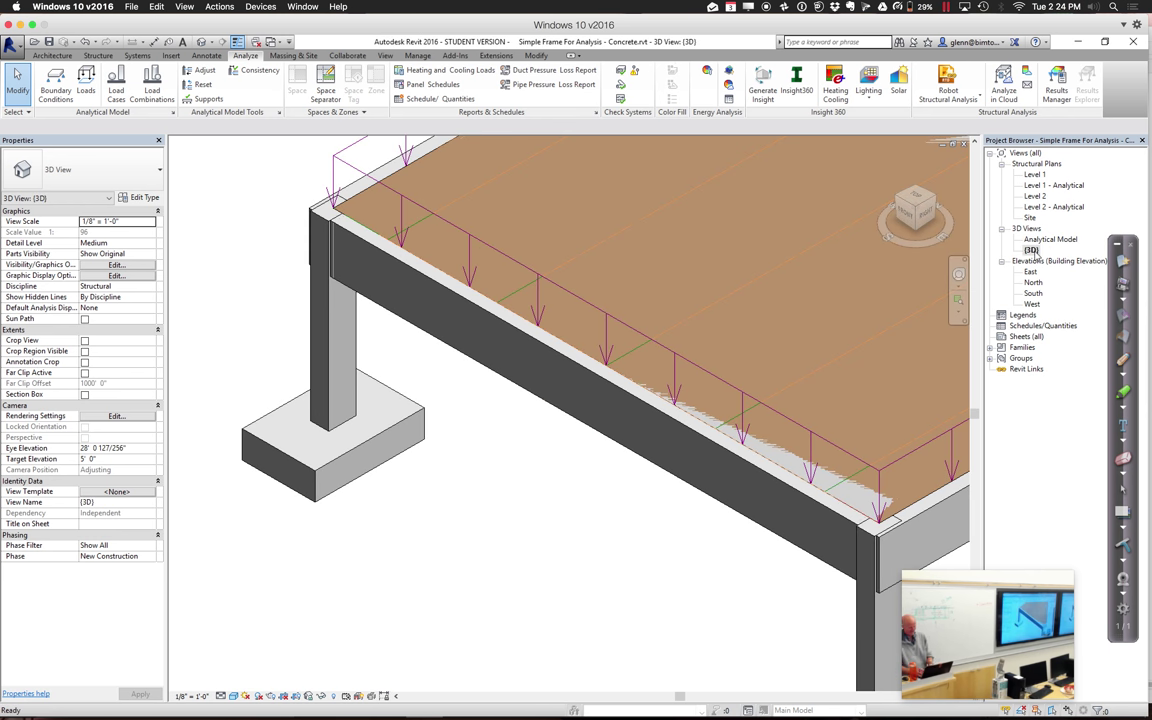
{"action": "key", "text": "z"}
{"action": "key", "text": "f"}
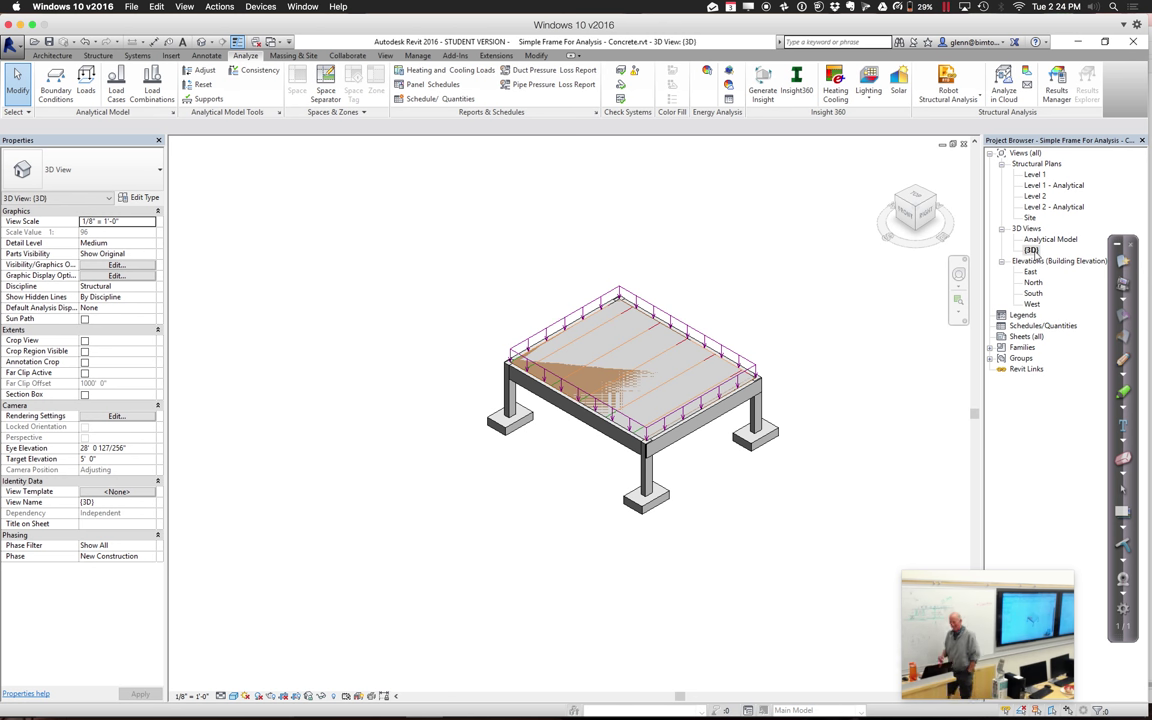
In the Analytical Model view, place Fixed point boundary conditions at the bases of the left, front and right columns
{"action": "double_click", "coordinate": [1040, 241]}
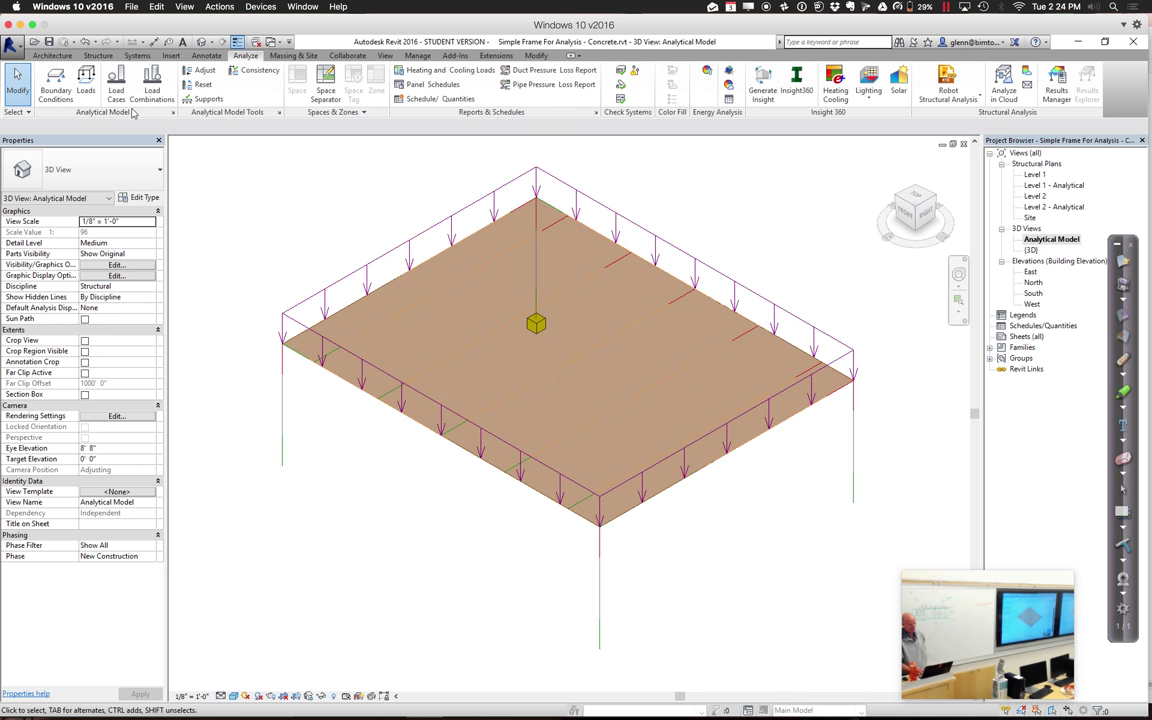
{"action": "left_click", "coordinate": [55, 85]}
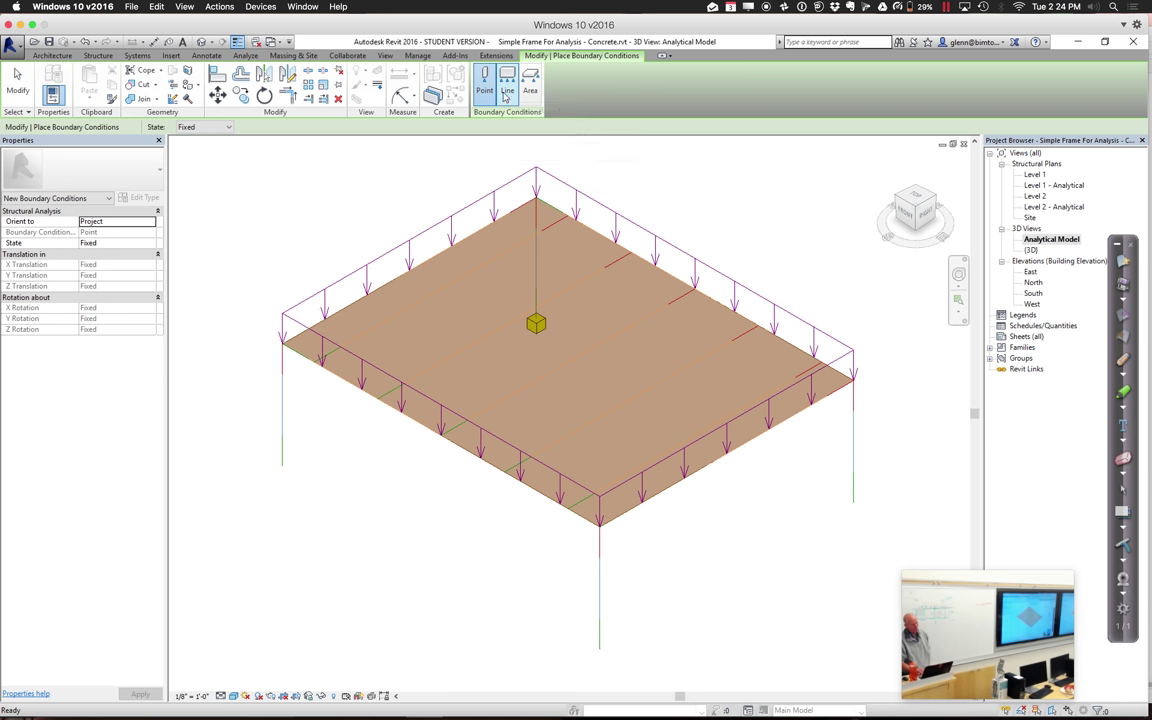
{"action": "left_click", "coordinate": [485, 100]}
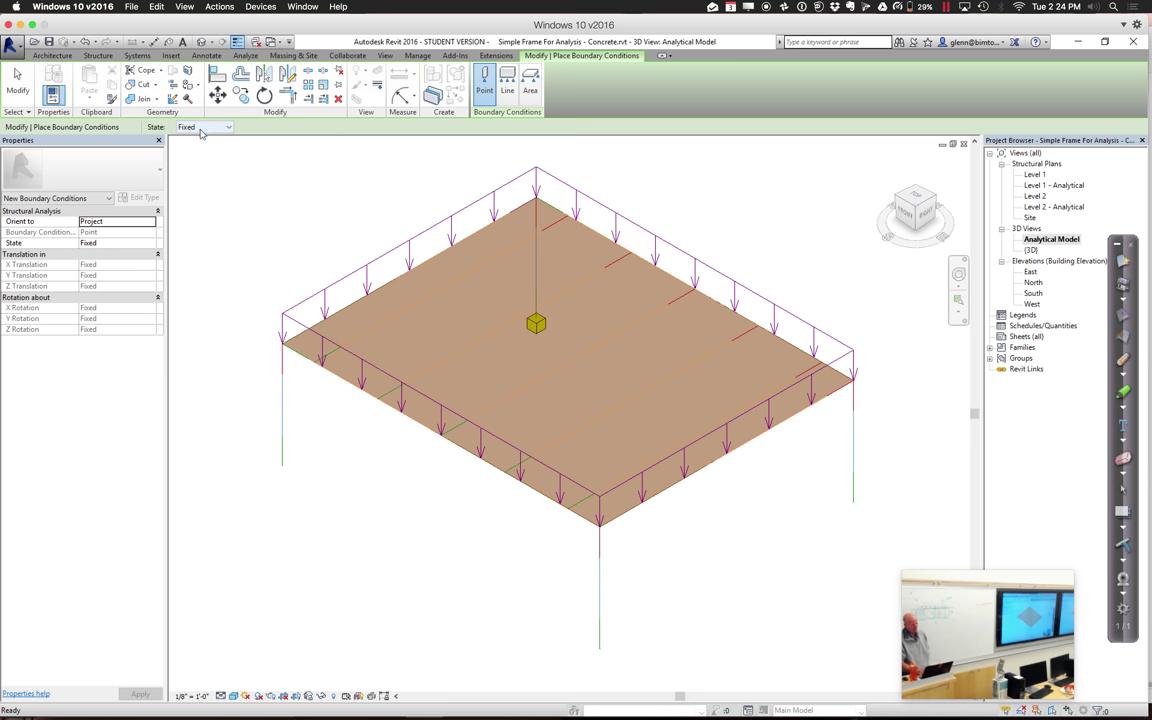
{"action": "left_click", "coordinate": [200, 128]}
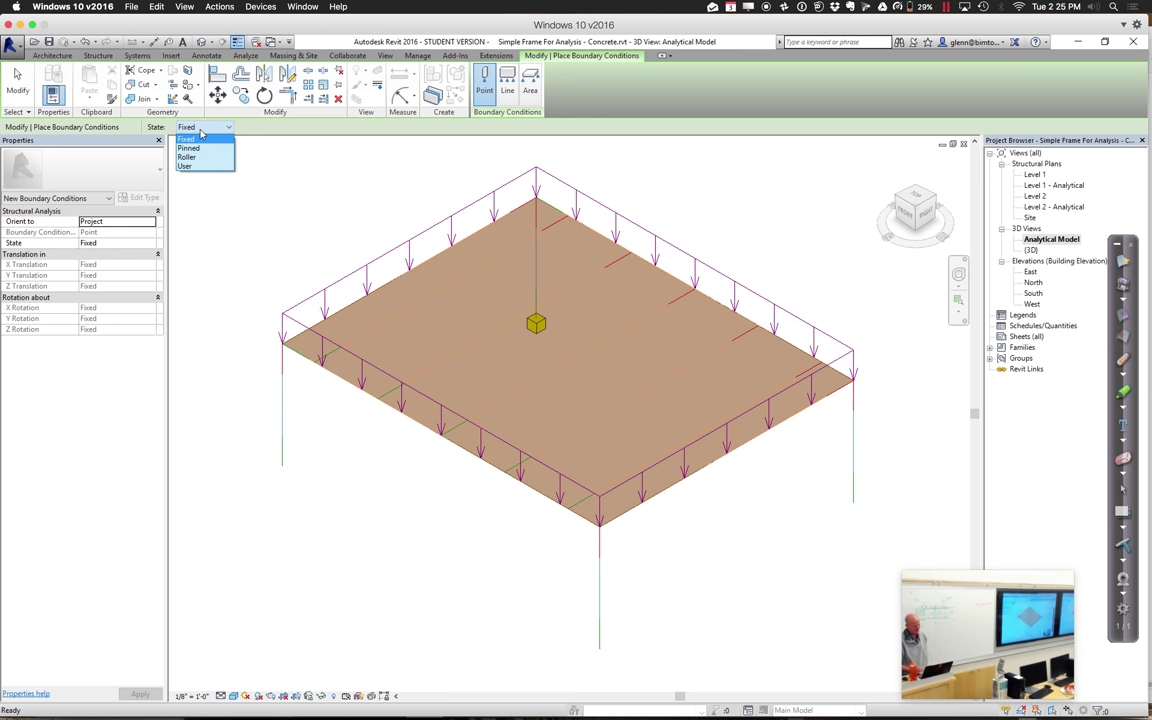
{"action": "left_click", "coordinate": [199, 143]}
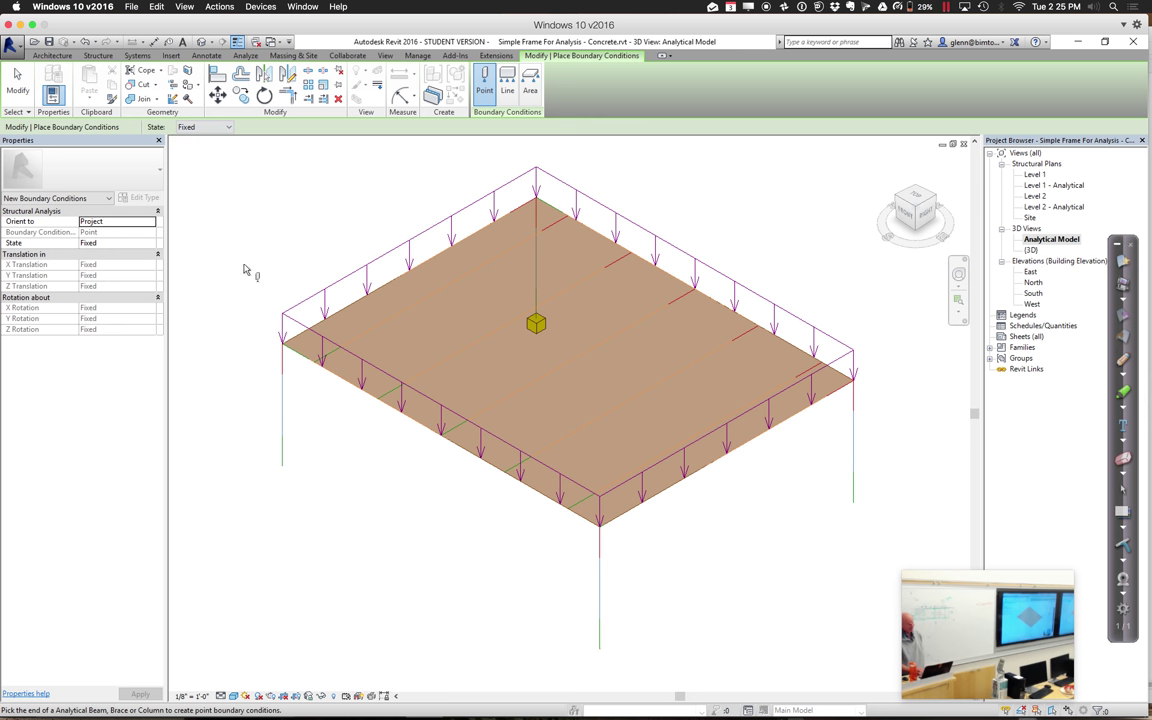
{"action": "left_click", "coordinate": [282, 468]}
{"action": "left_click", "coordinate": [607, 656]}
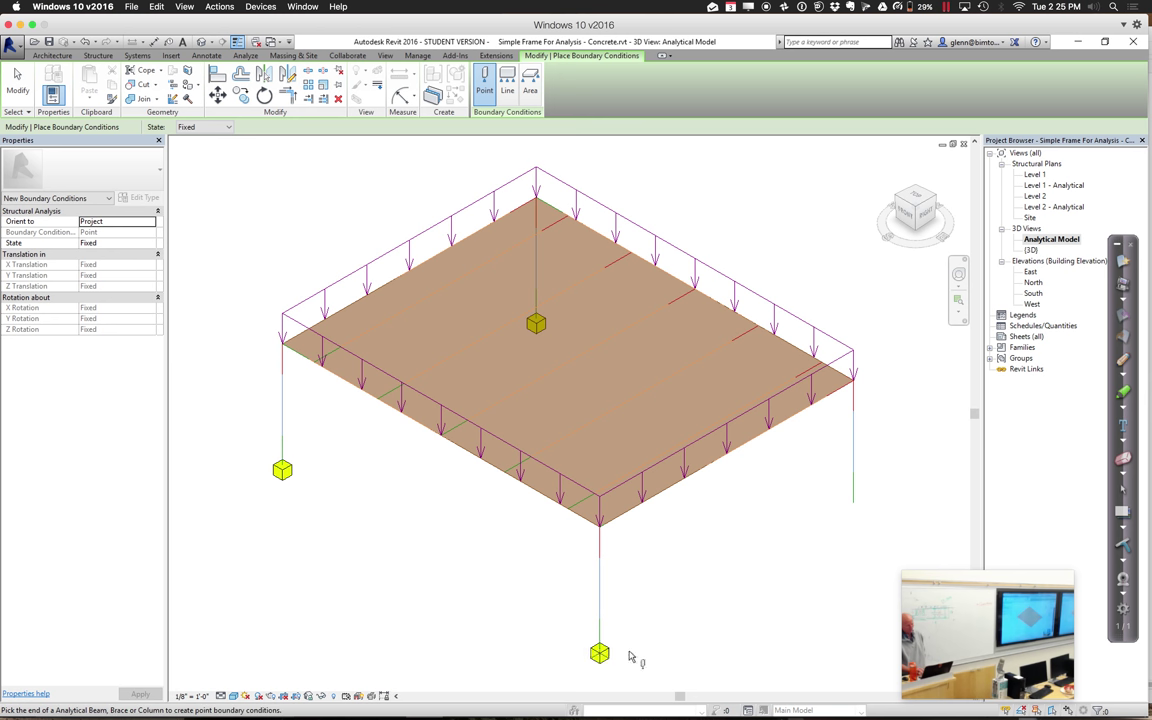
{"action": "left_click", "coordinate": [853, 510]}
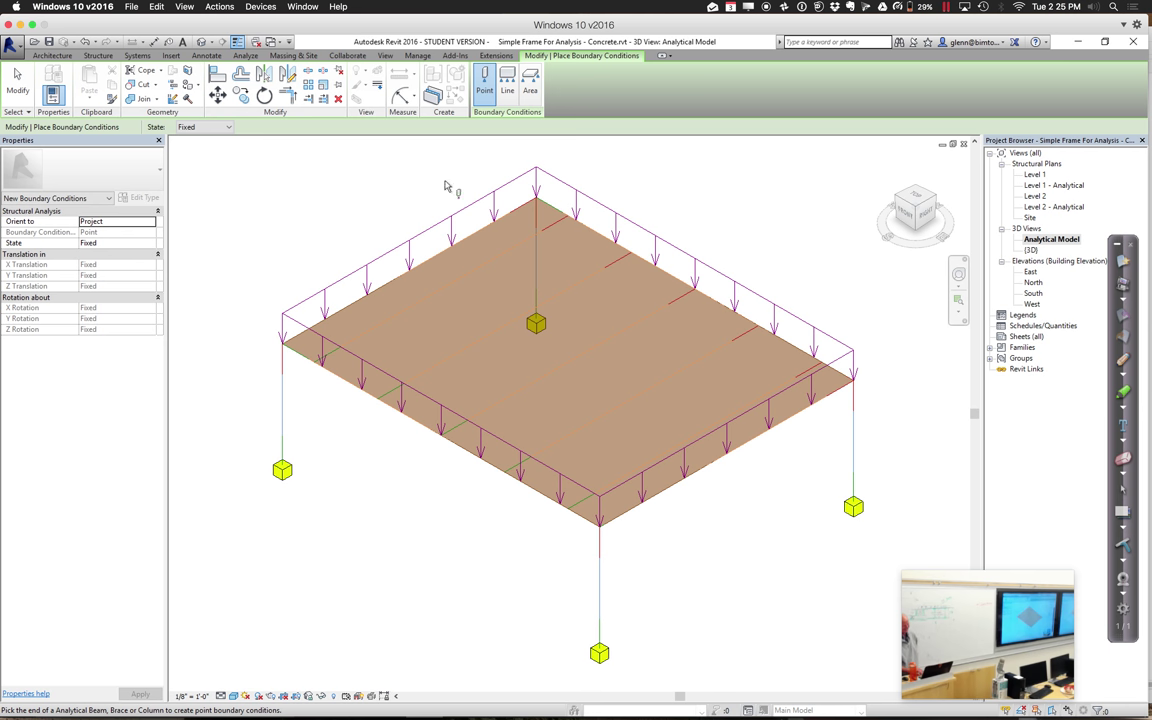
{"action": "left_click", "coordinate": [17, 80]}
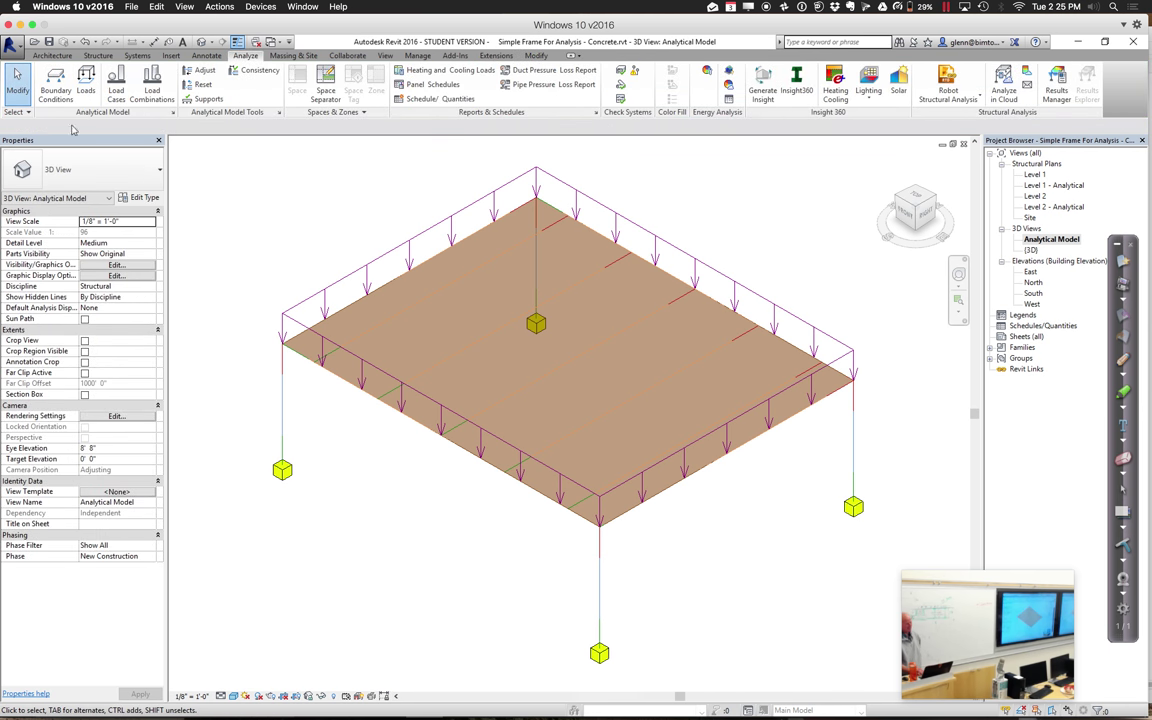
Delete the hosted area load and sketch a non-hosted rectangular DL1 area load, about 11'-6" by 14'-6", within the analytical floor
{"action": "left_click", "coordinate": [395, 260]}
{"action": "key", "text": "Delete"}
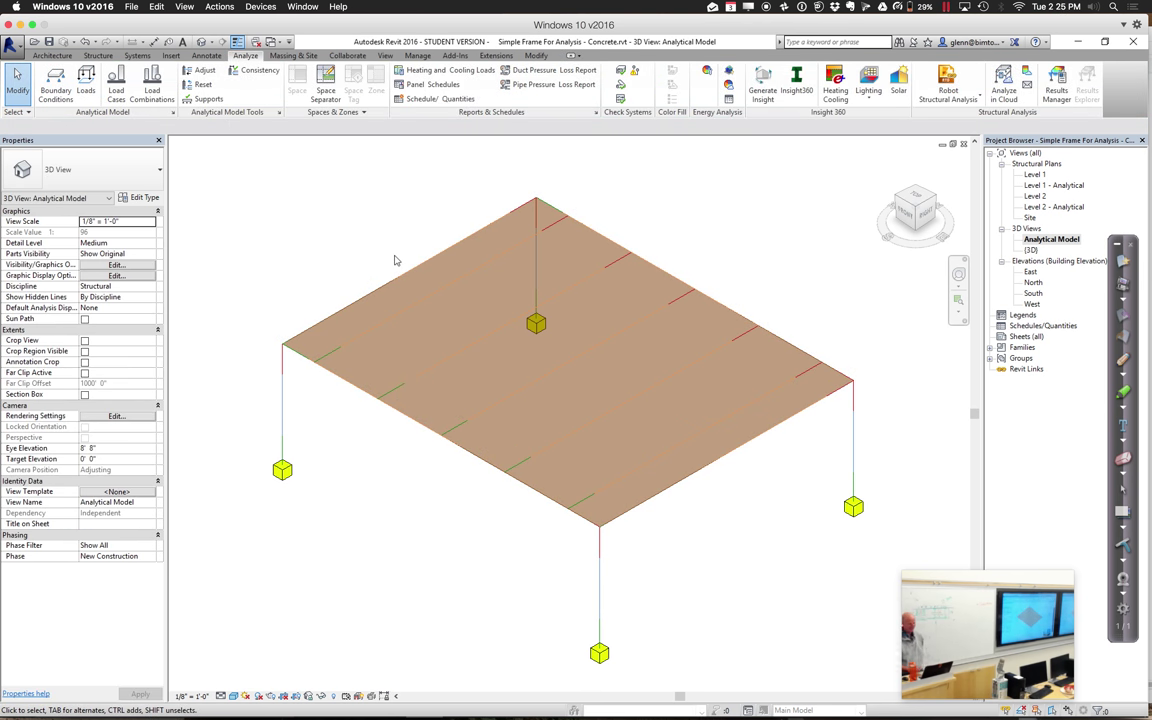
{"action": "left_click", "coordinate": [86, 85]}
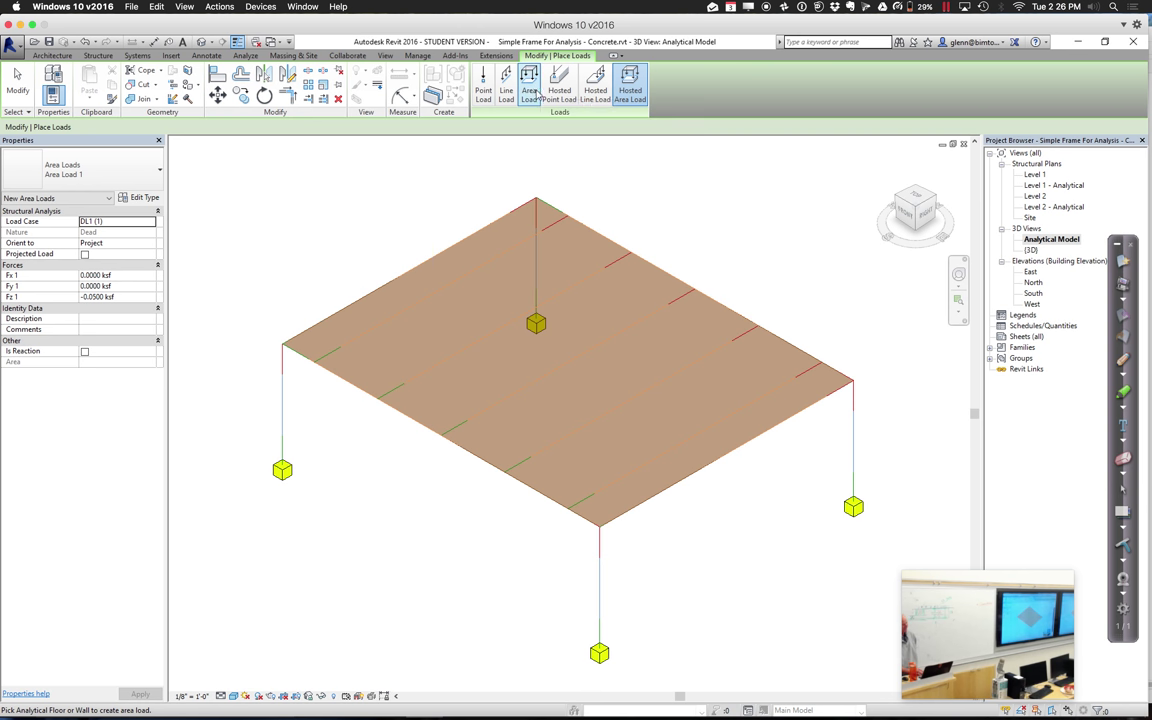
{"action": "left_click", "coordinate": [528, 88]}
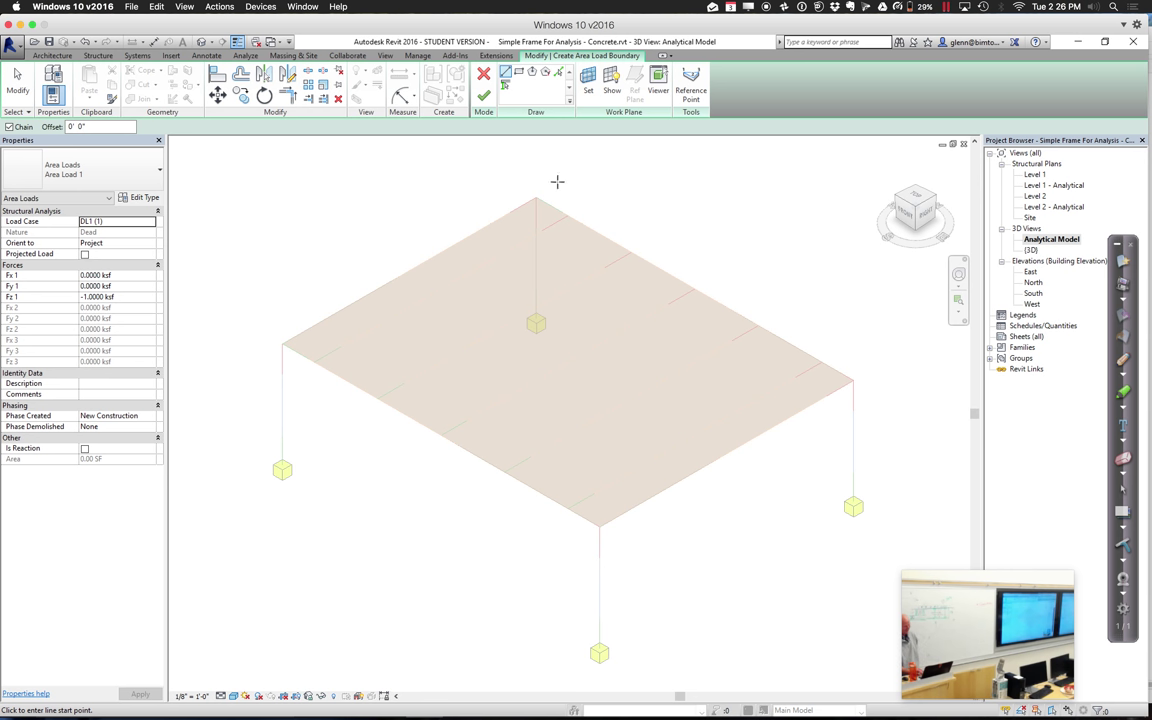
{"action": "left_click", "coordinate": [518, 73]}
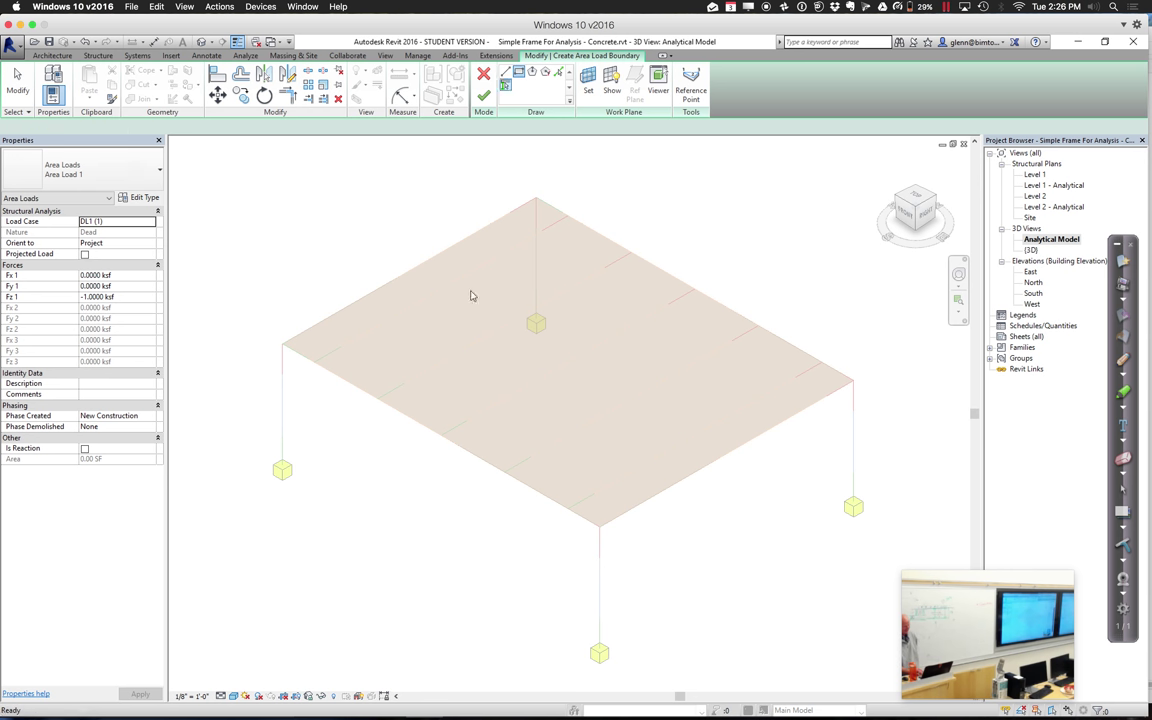
{"action": "left_click", "coordinate": [427, 334]}
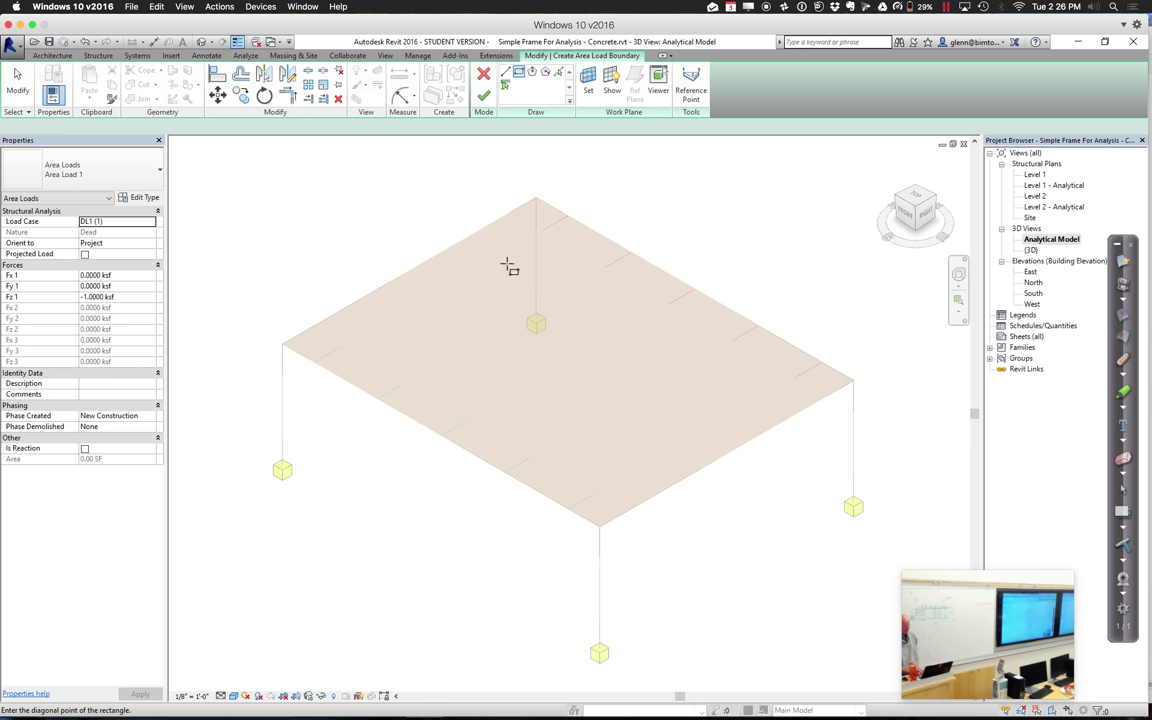
{"action": "left_click", "coordinate": [699, 351]}
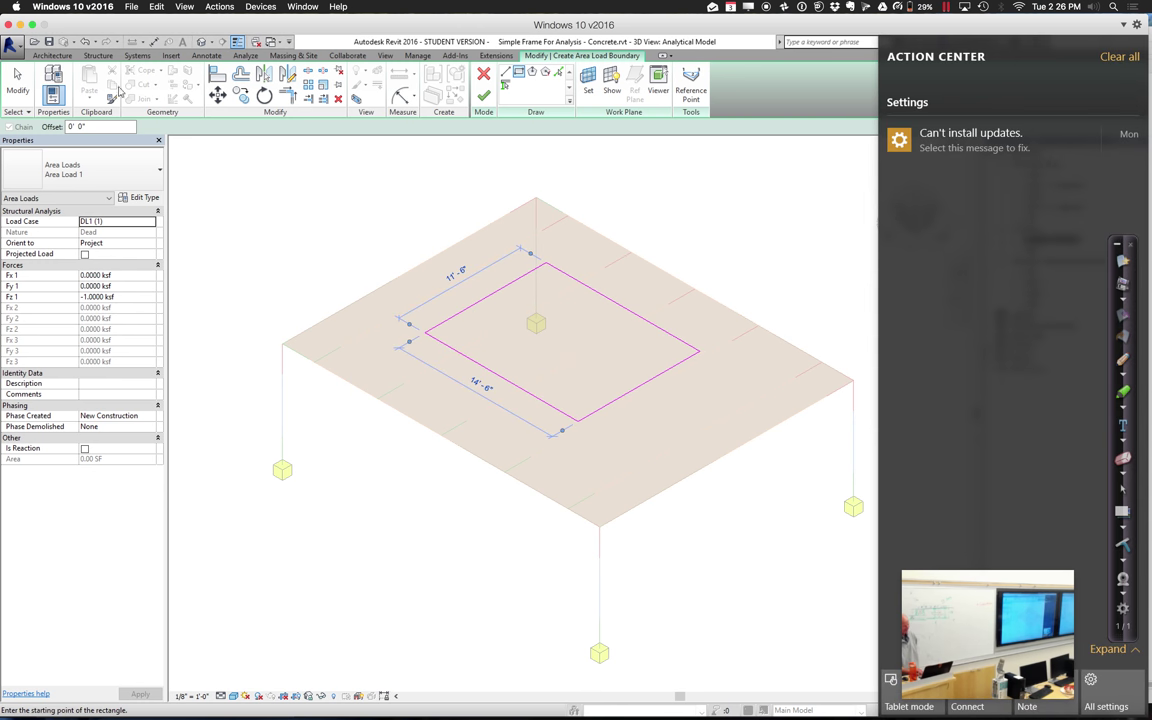
{"action": "left_click", "coordinate": [482, 97]}
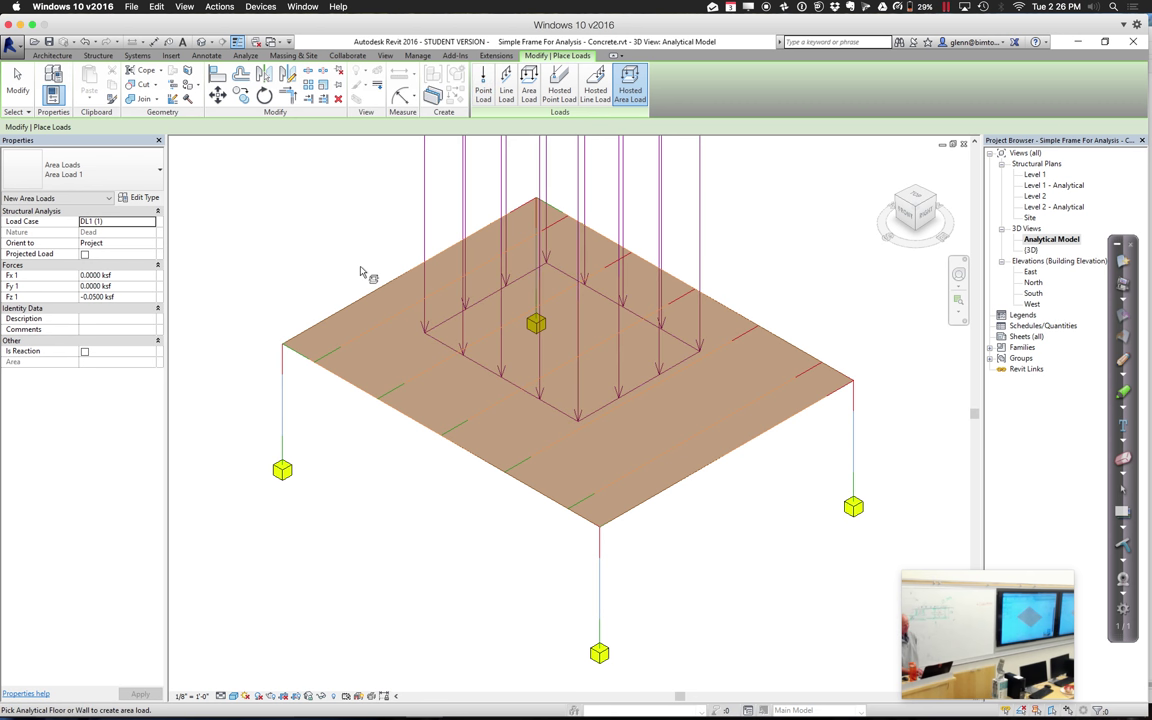
Place a hosted area load with load case DL1 on the analytical floor and set its Fz to -0.1 ksf
{"action": "left_click", "coordinate": [352, 310]}
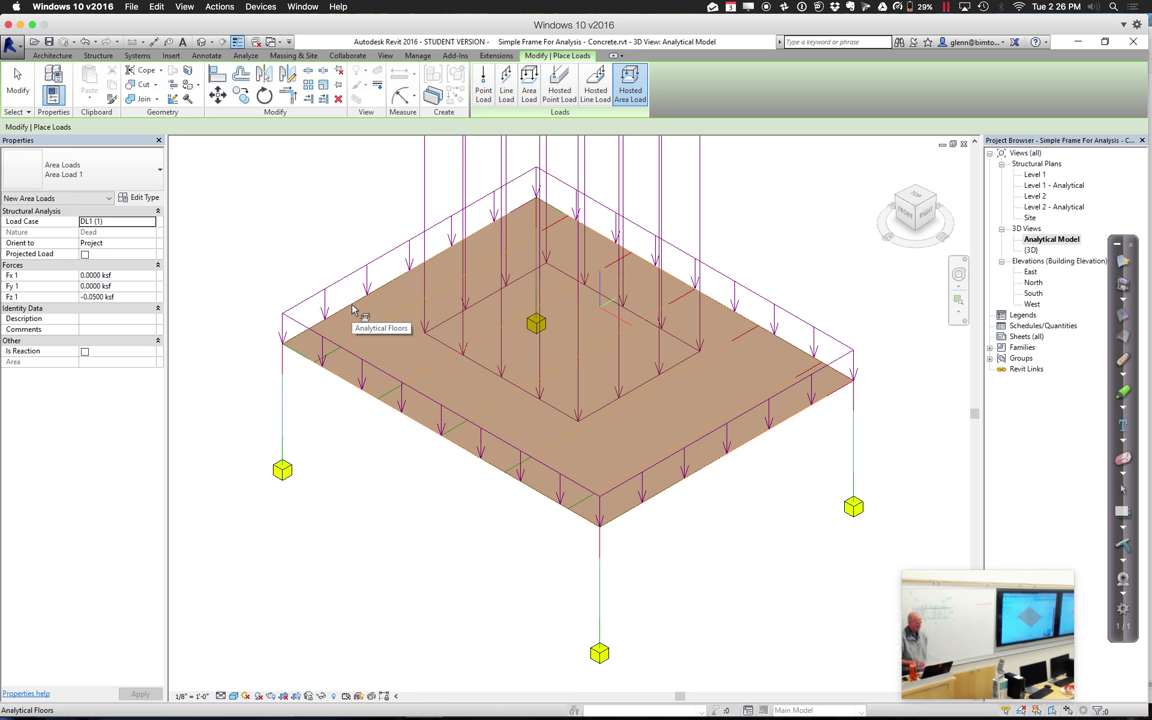
{"action": "left_click", "coordinate": [18, 80]}
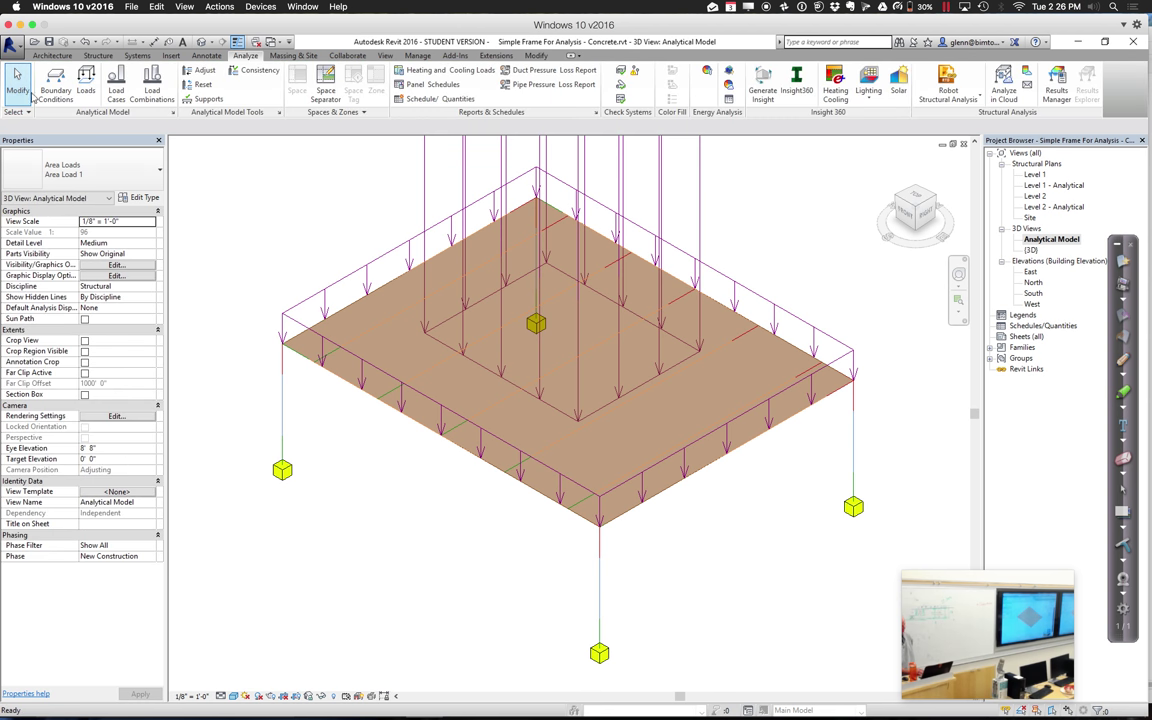
{"action": "left_click", "coordinate": [329, 291]}
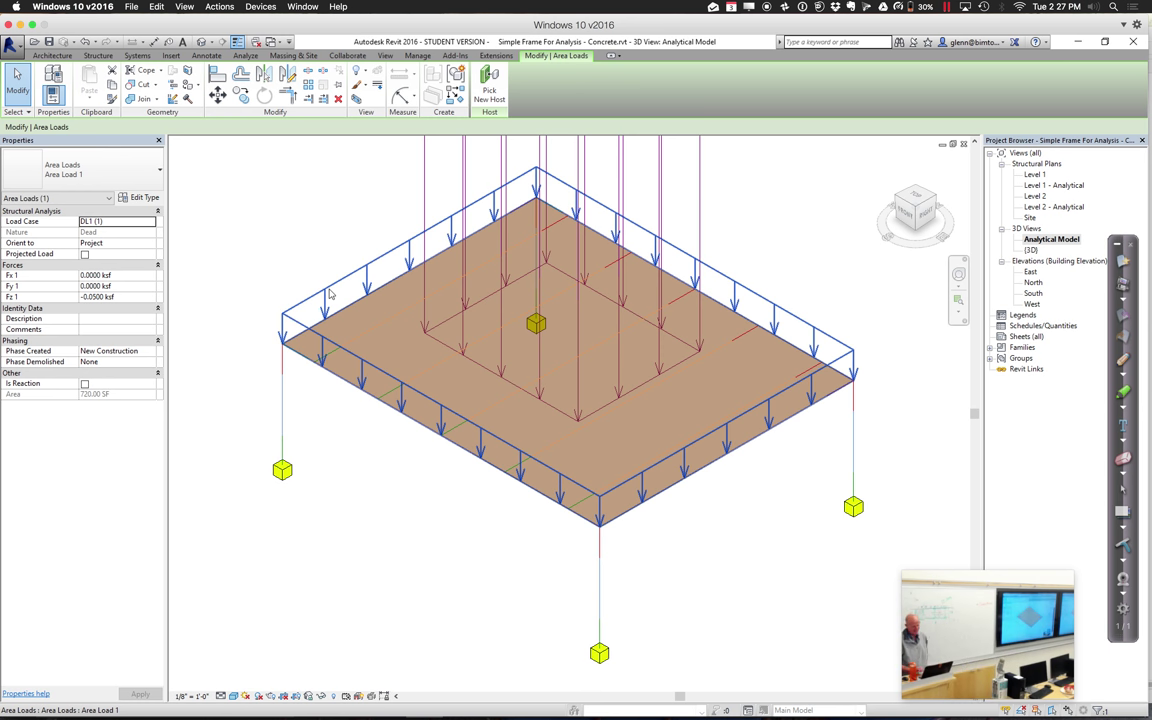
{"action": "left_click", "coordinate": [260, 278]}
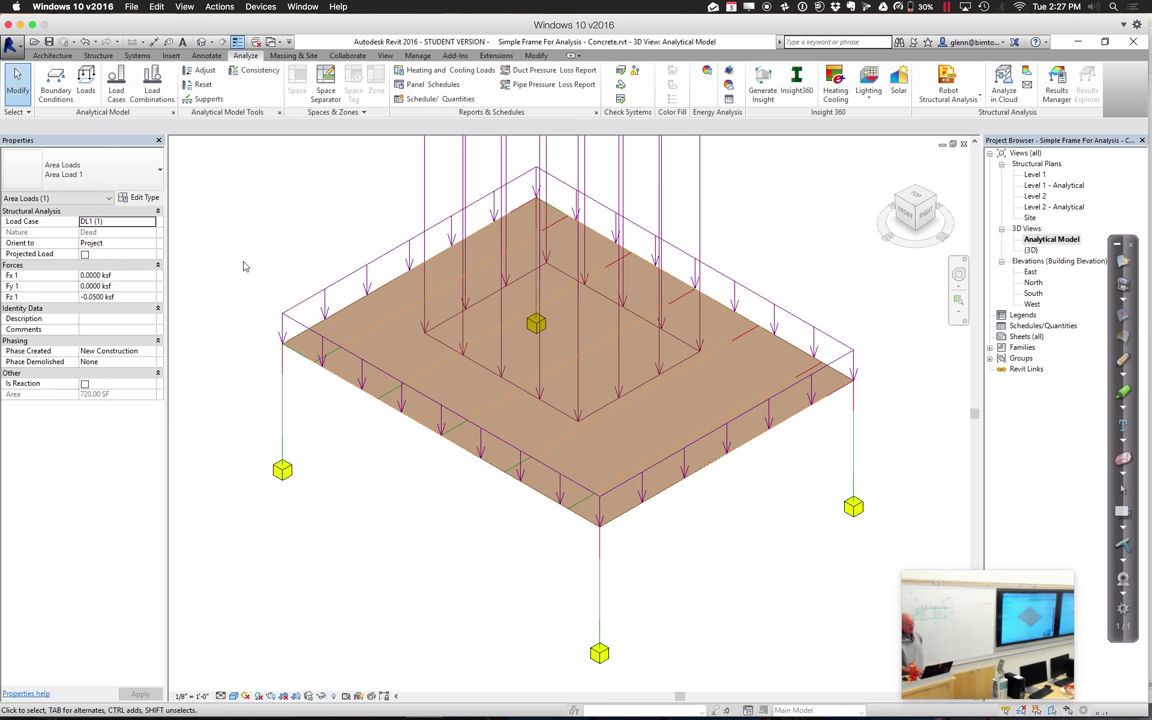
{"action": "left_click", "coordinate": [307, 305]}
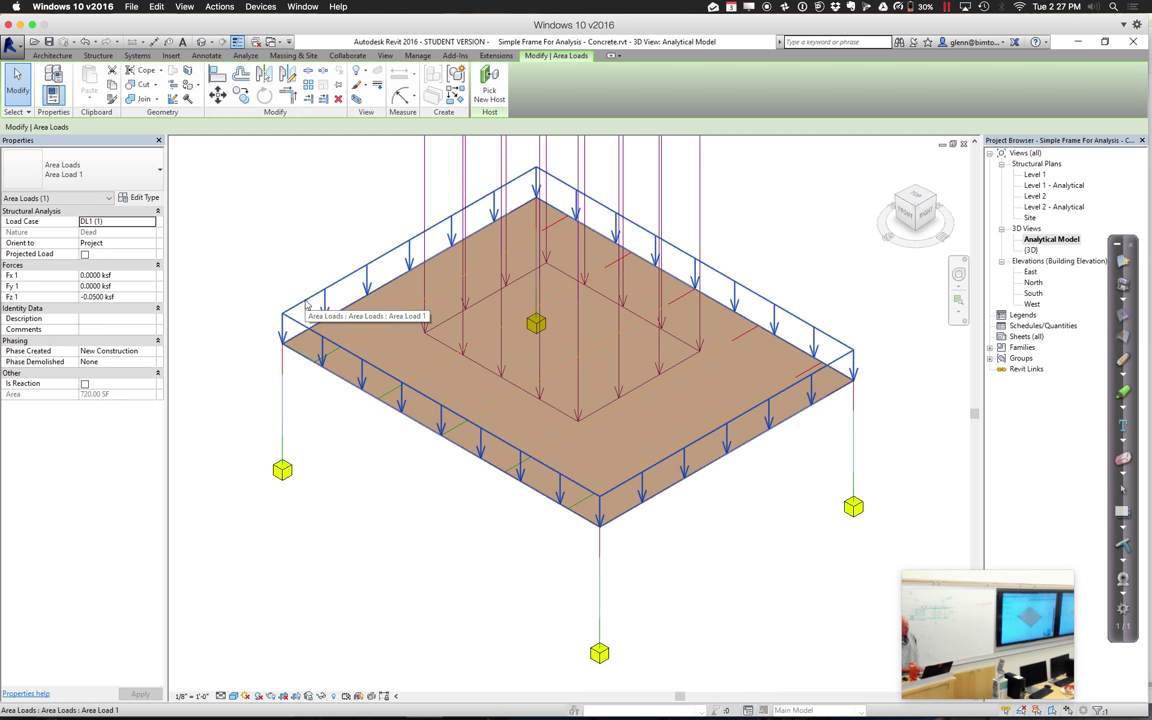
{"action": "left_click", "coordinate": [91, 298]}
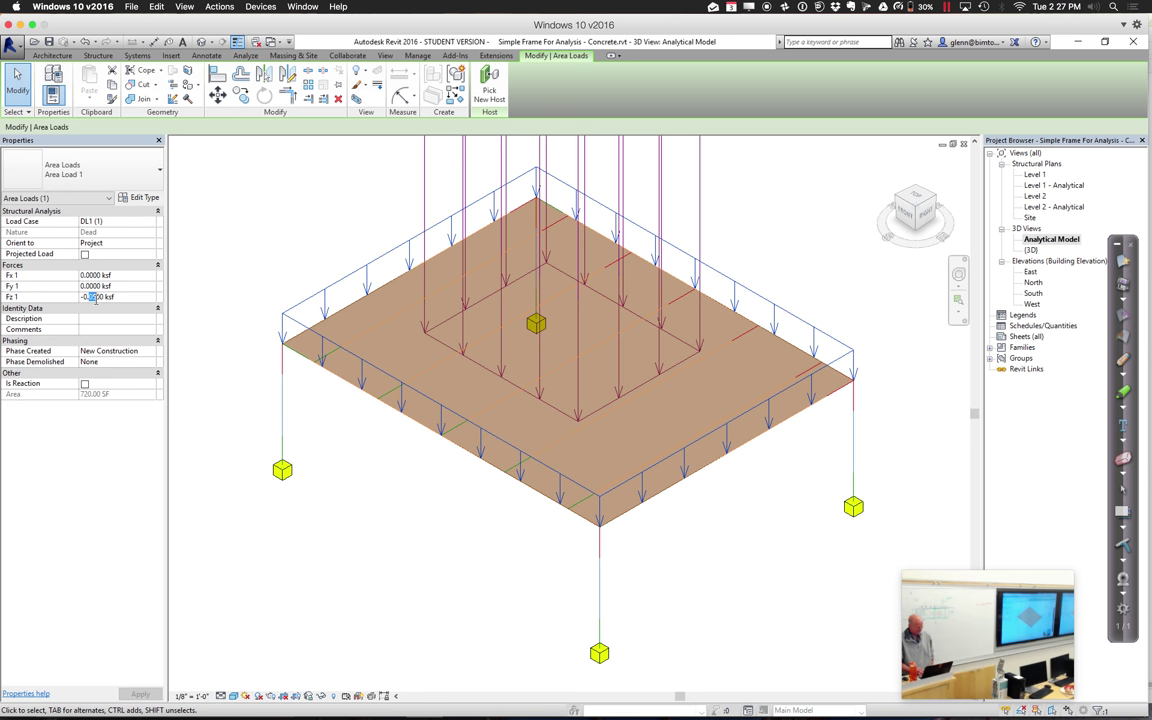
{"action": "type", "text": "1"}
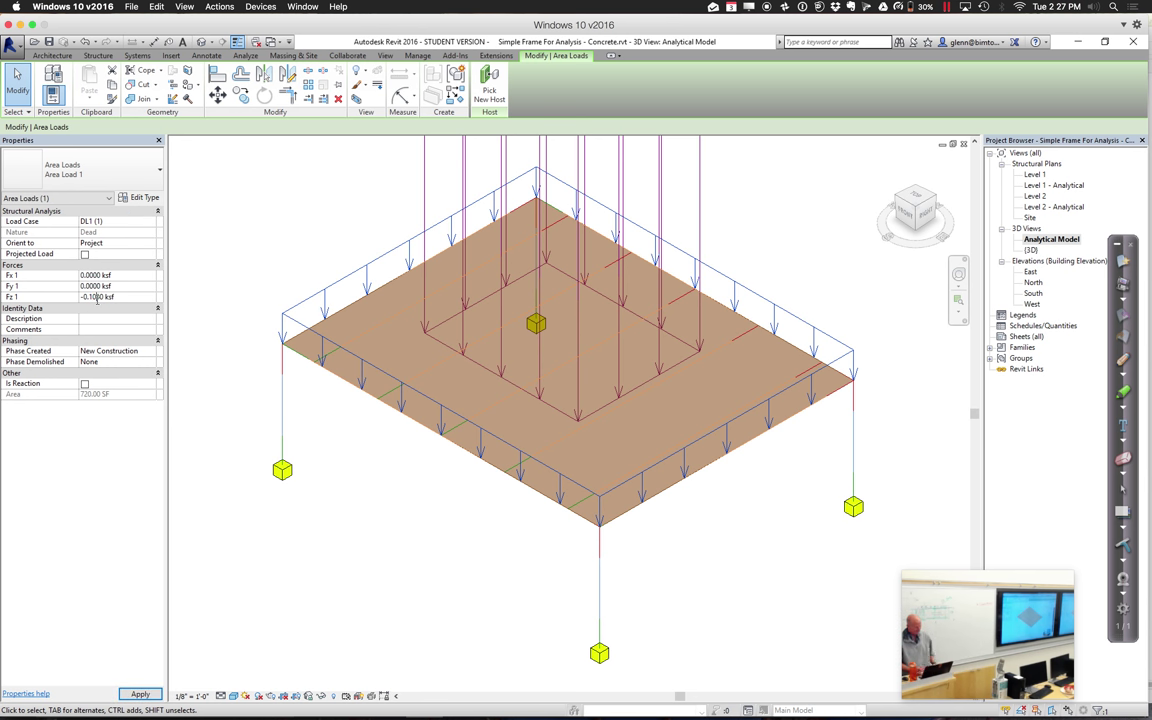
{"action": "left_click", "coordinate": [210, 263]}
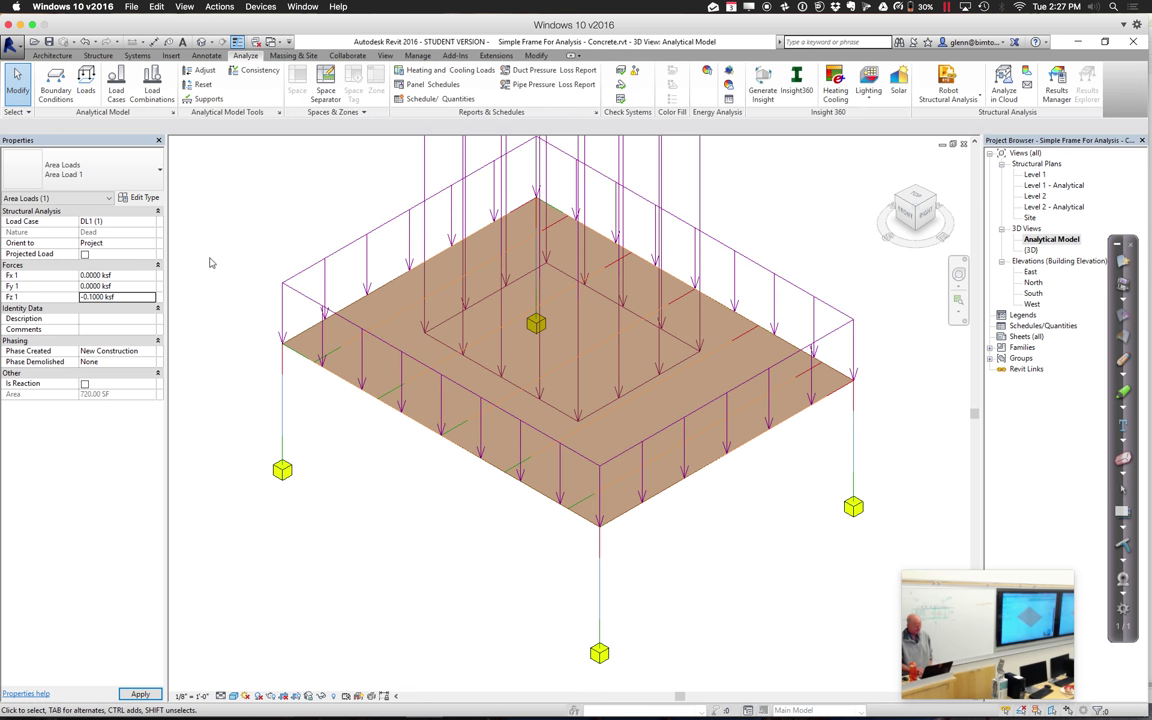
Change the load case of the hosted full-floor area load to LL1 (2)
{"action": "left_click", "coordinate": [338, 319]}
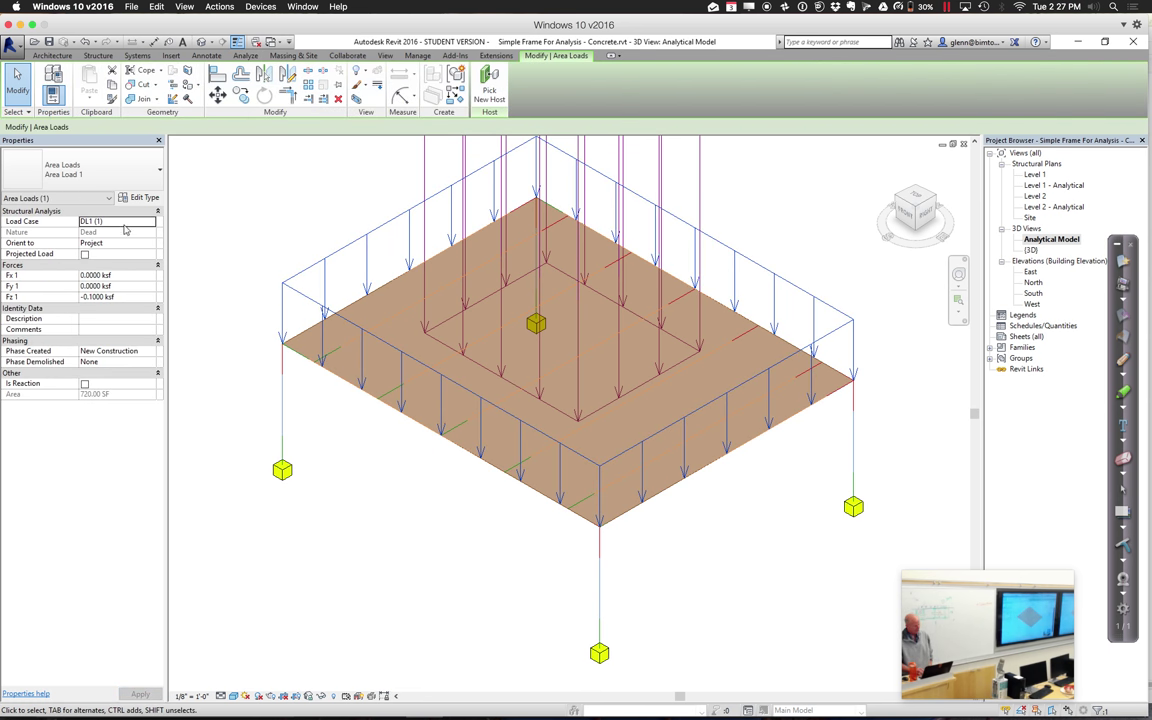
{"action": "left_click", "coordinate": [150, 222]}
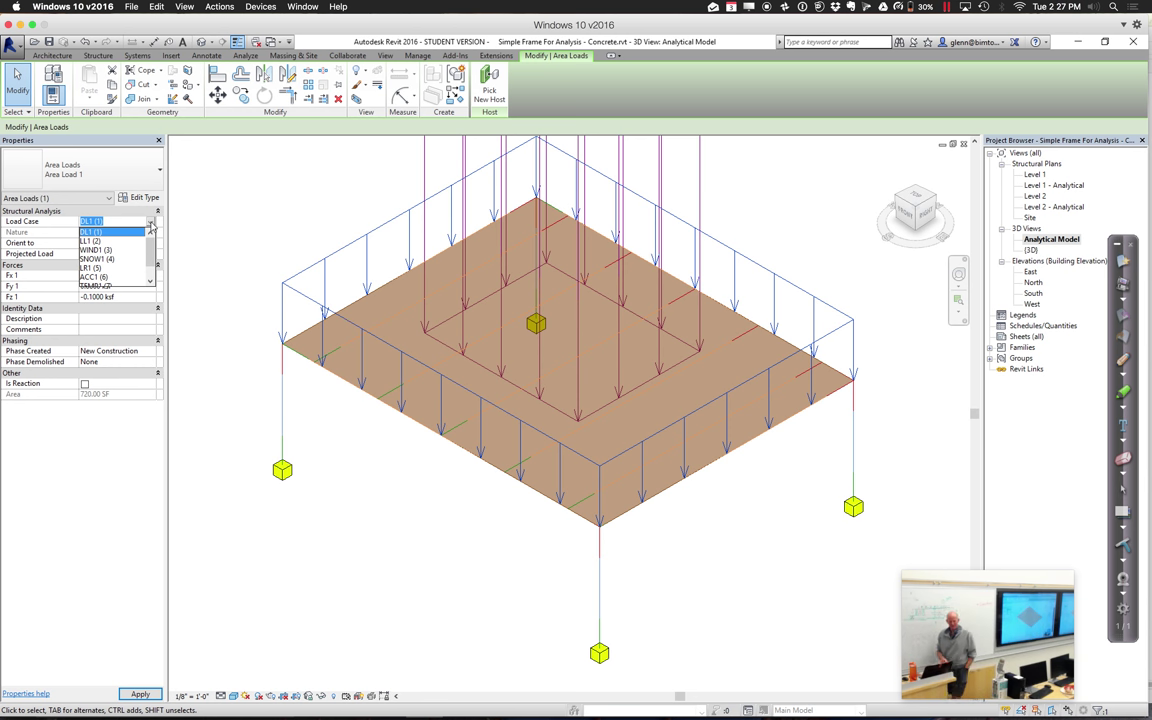
{"action": "left_click", "coordinate": [96, 241]}
{"action": "left_click", "coordinate": [237, 254]}
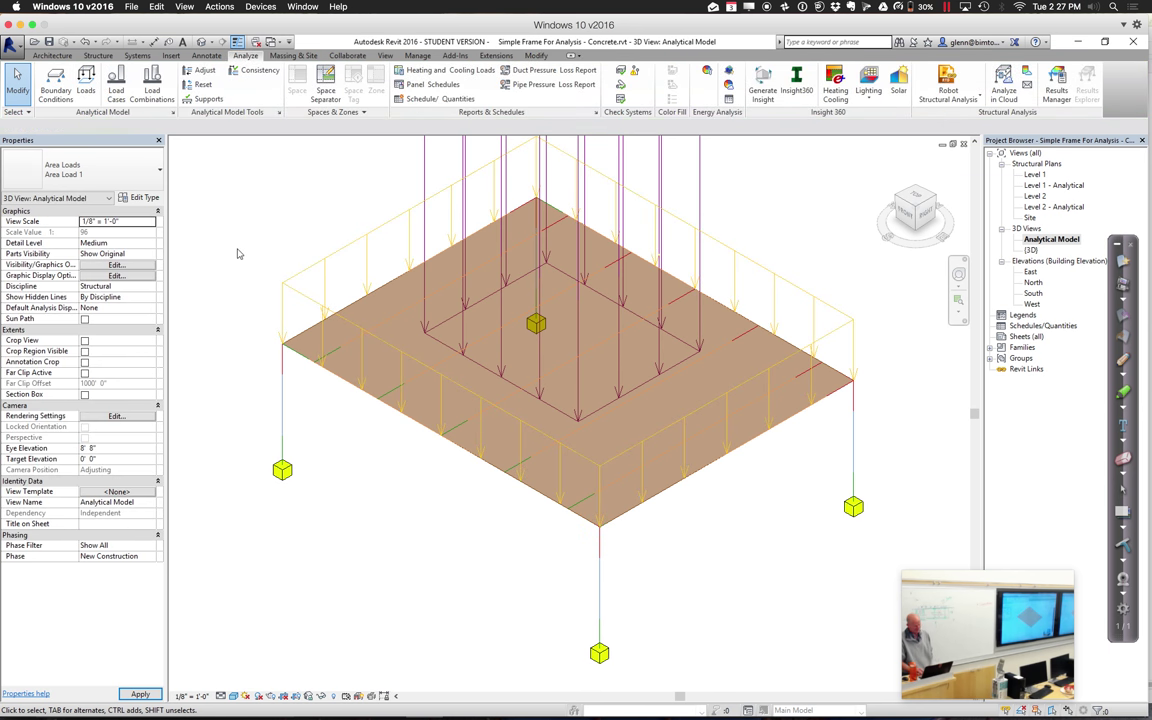
Set Fz of the sketched inner area load to -0.2 ksf
{"action": "left_click", "coordinate": [267, 581]}
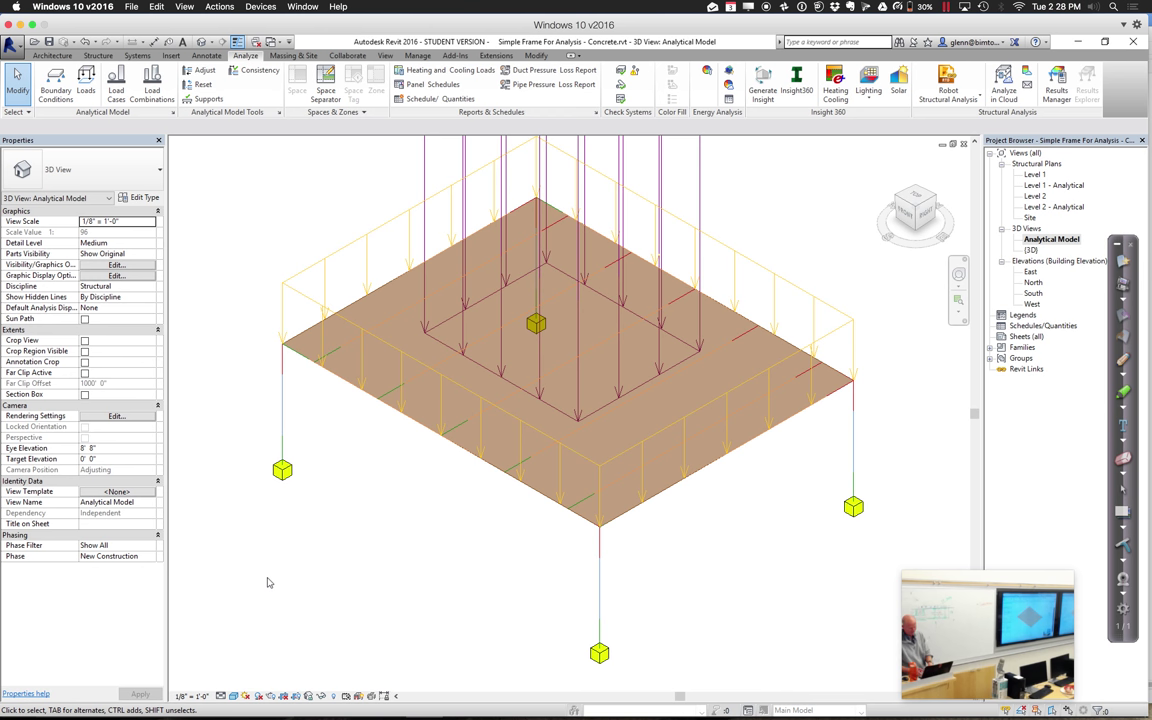
{"action": "key", "text": "z"}
{"action": "key", "text": "o"}
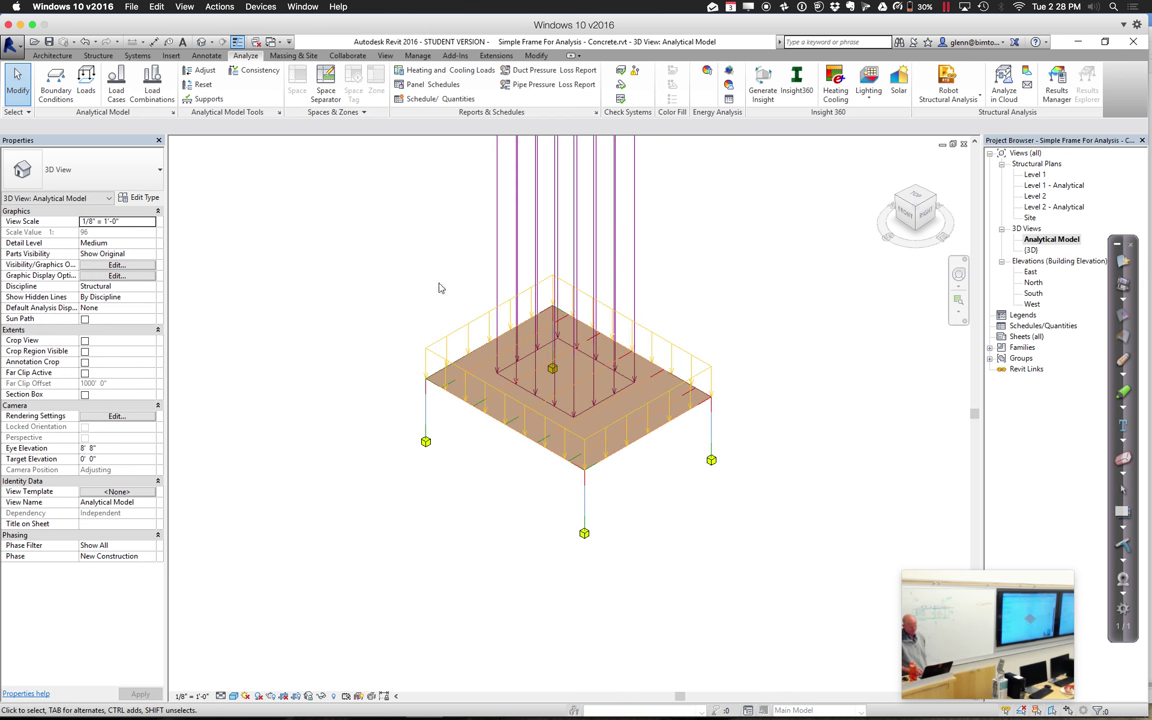
{"action": "left_click", "coordinate": [500, 250]}
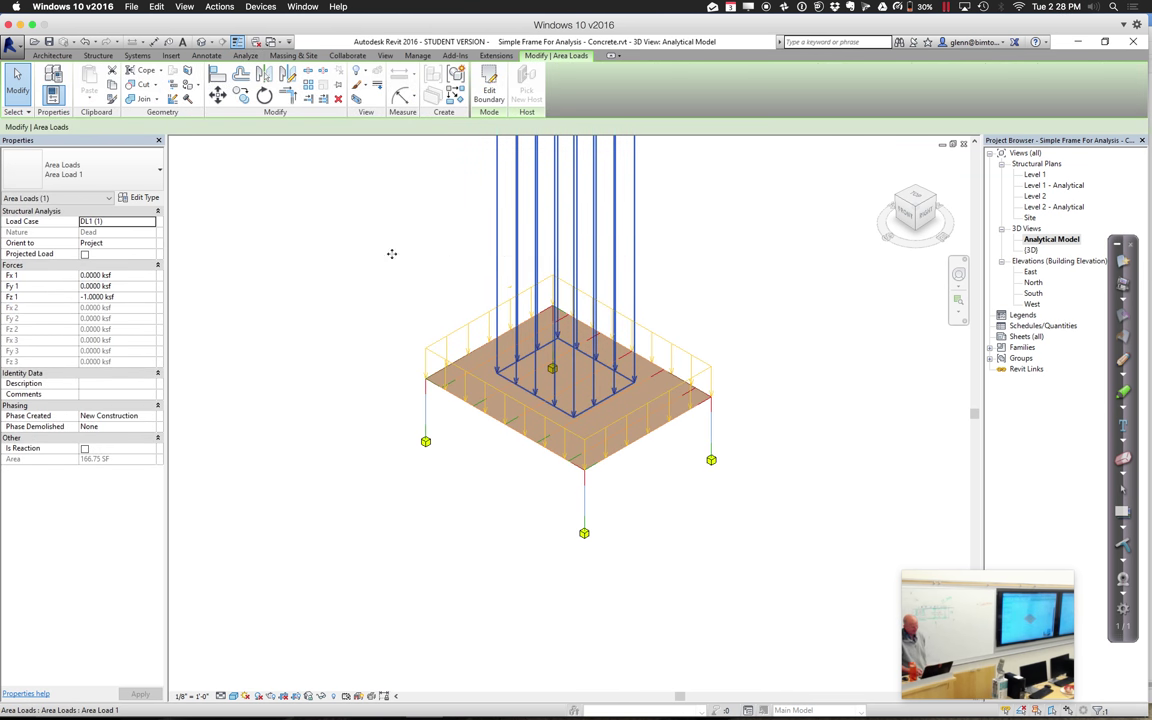
{"action": "left_click", "coordinate": [128, 297]}
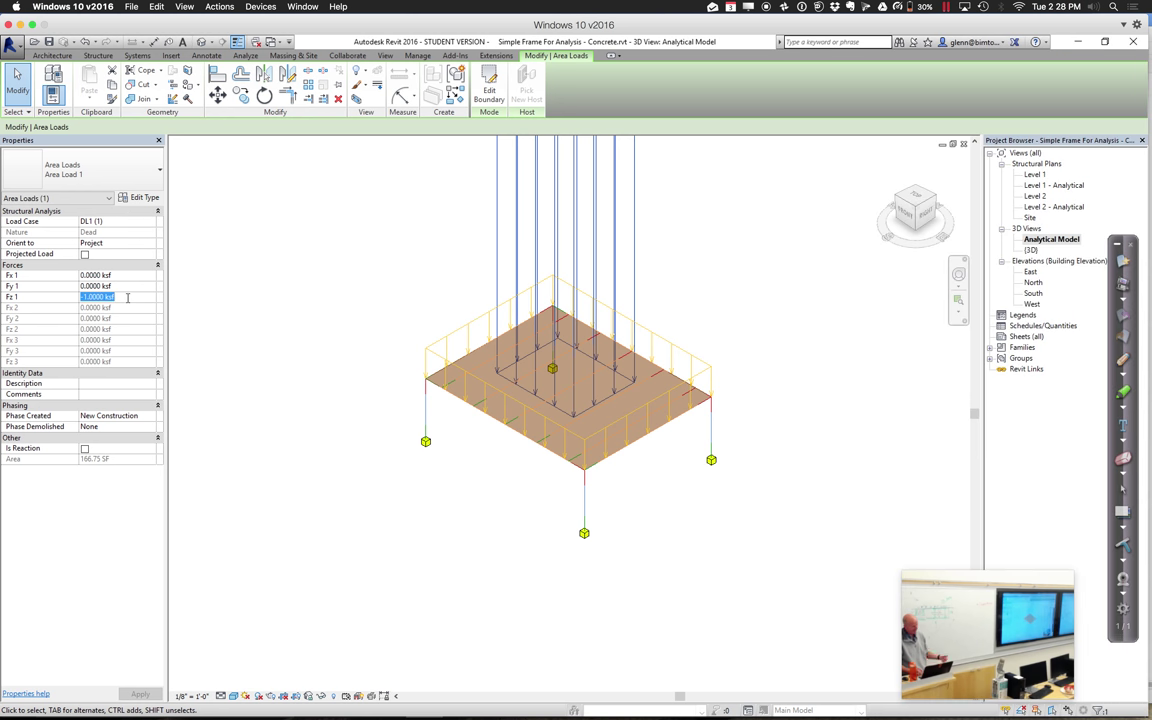
{"action": "type", "text": "-"}
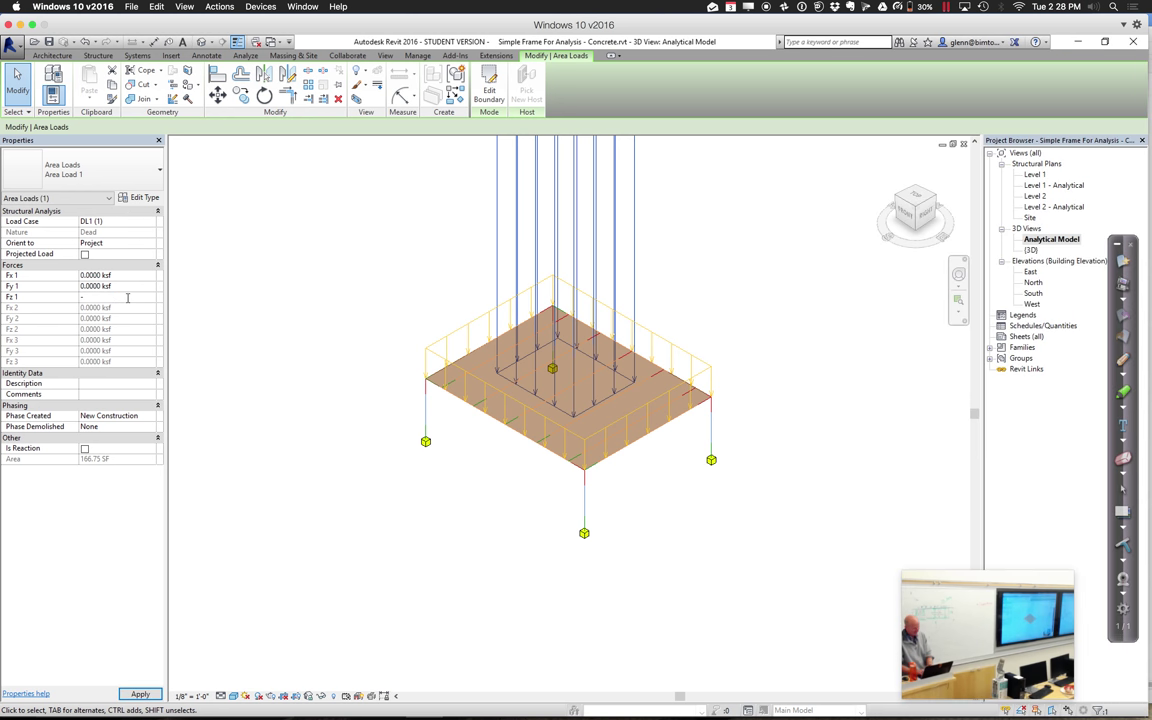
{"action": "type", "text": "0.2000 ksf"}
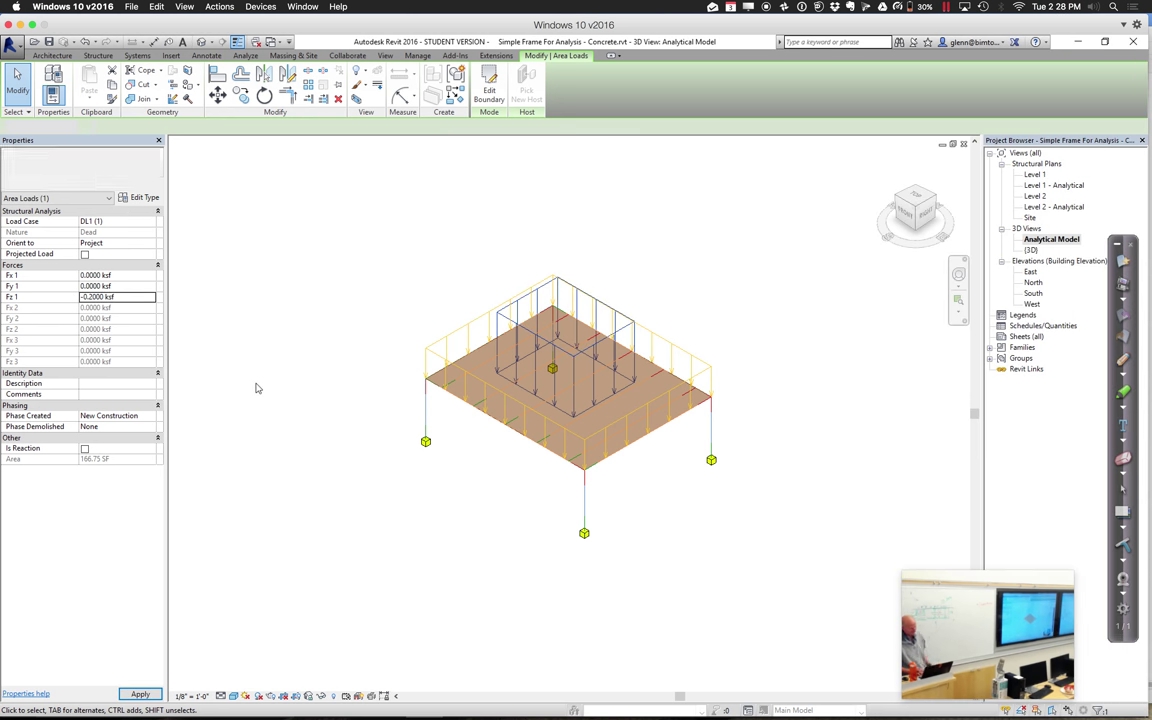
{"action": "left_click", "coordinate": [255, 387]}
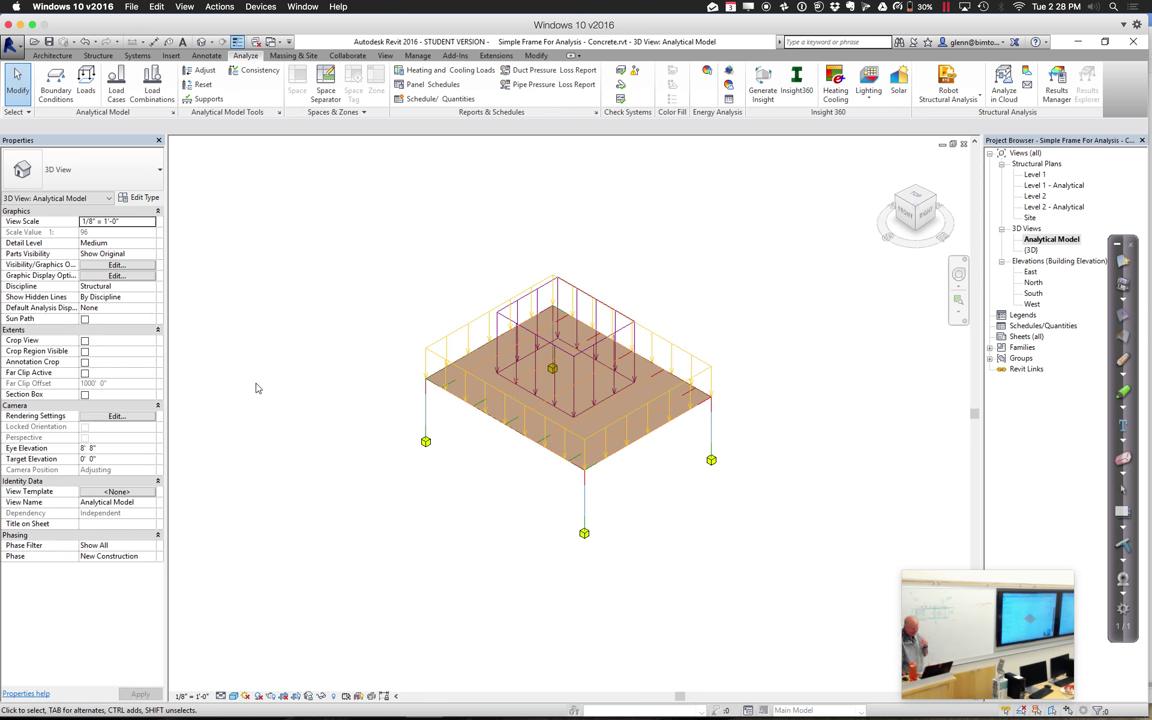
Run the Supports check on the analytical model of the concrete frame
{"action": "left_click", "coordinate": [958, 299]}
{"action": "left_click_drag", "start_coordinate": [396, 346], "coordinate": [683, 597]}
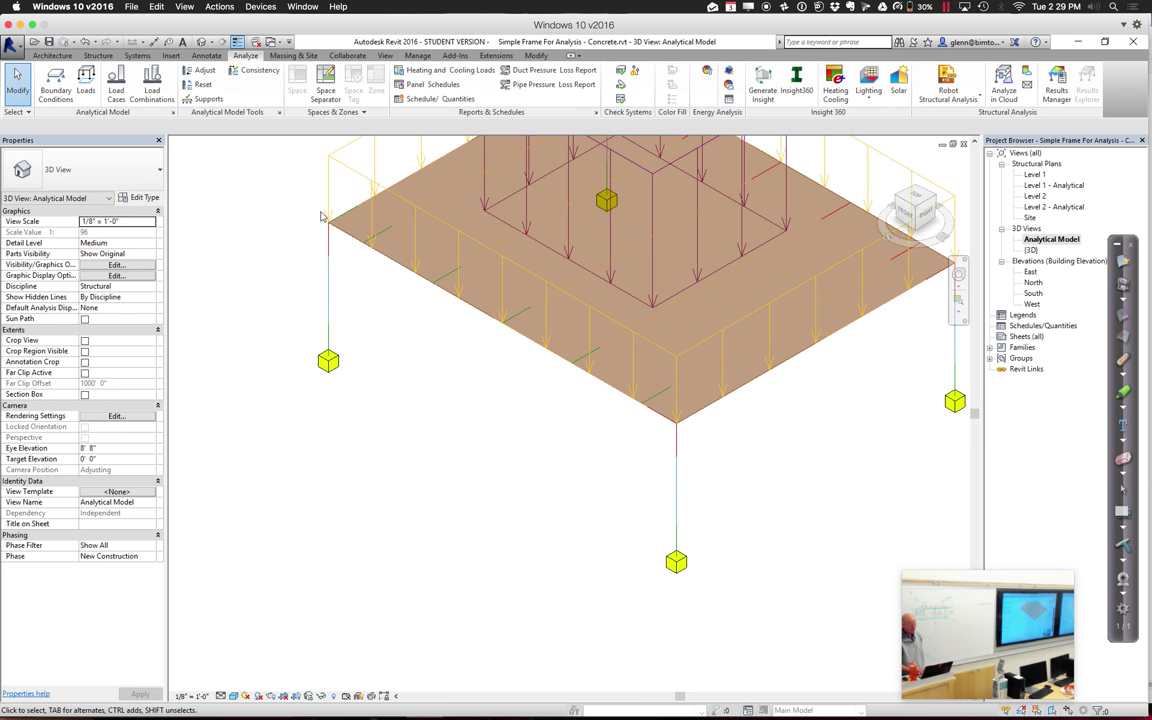
{"action": "left_click", "coordinate": [206, 101]}
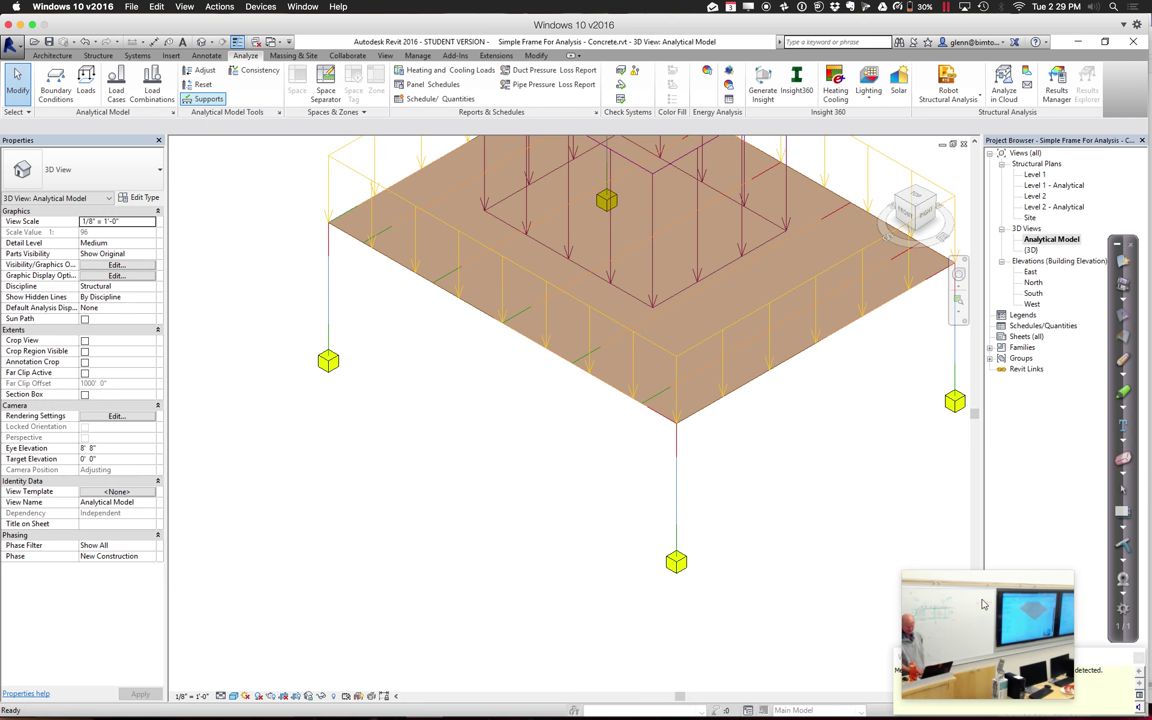
Run the Consistency check between the analytical and physical models of the concrete frame
{"action": "left_click_drag", "start_coordinate": [907, 612], "coordinate": [425, 561]}
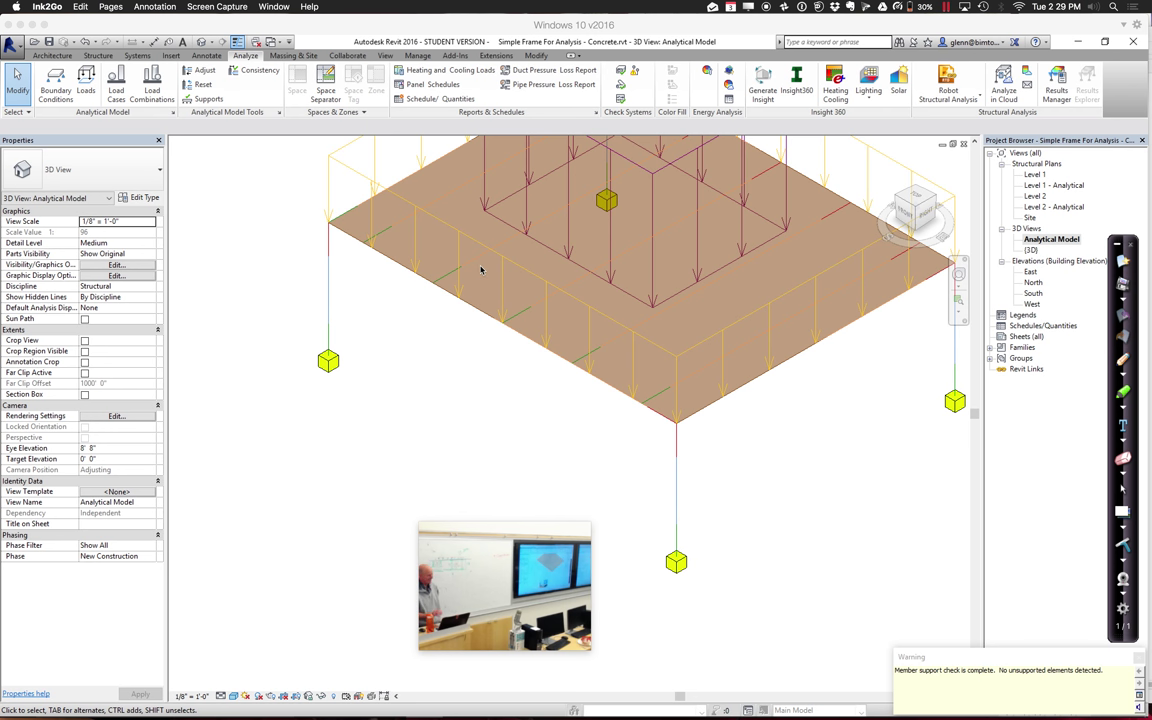
{"action": "left_click", "coordinate": [240, 72]}
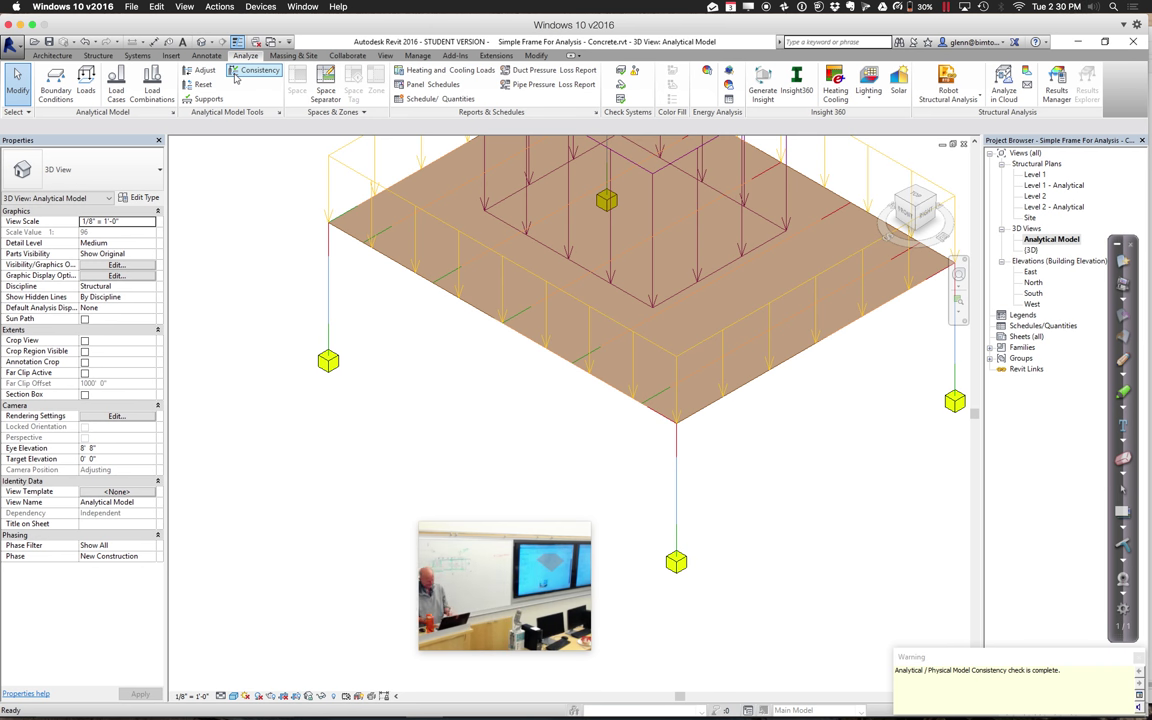
Delete the hosted LL1 area load covering the whole analytical floor
{"action": "key", "text": "z"}
{"action": "key", "text": "f"}
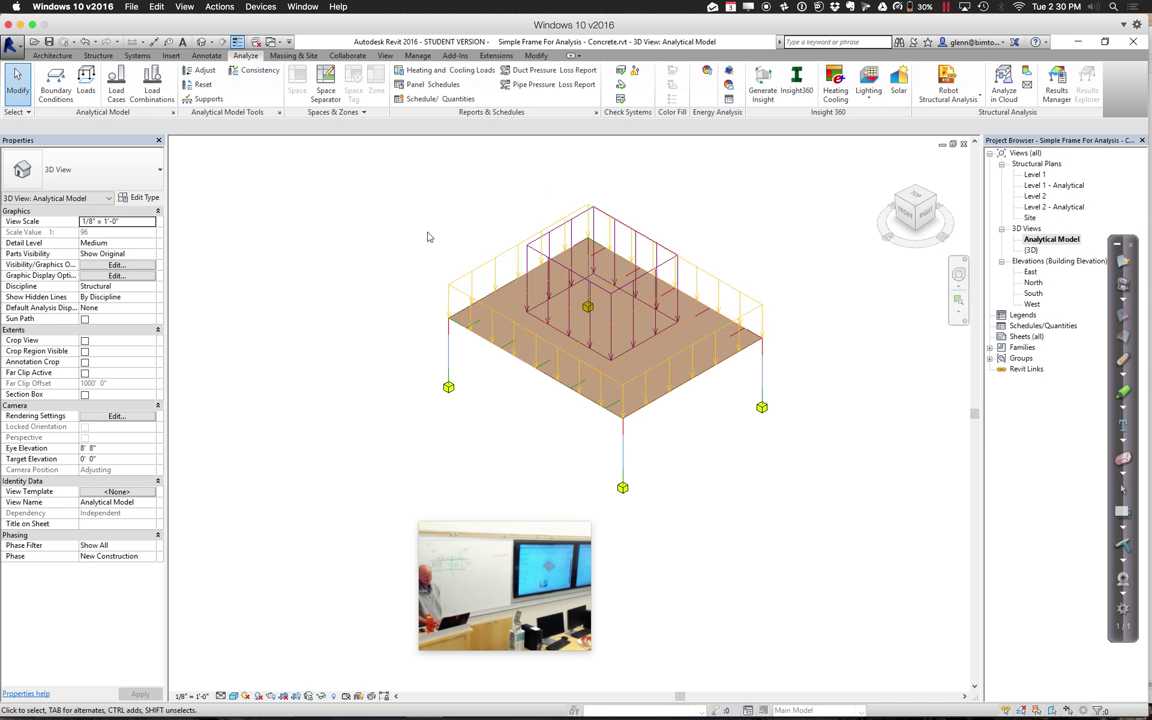
{"action": "left_click", "coordinate": [546, 271]}
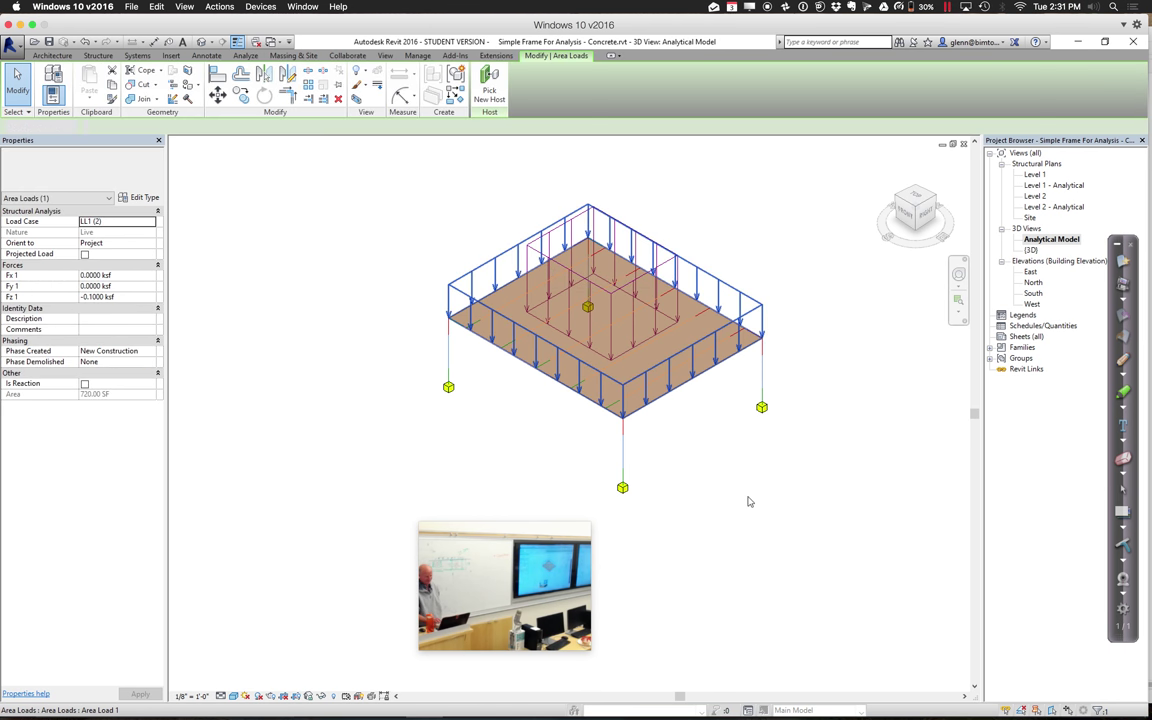
{"action": "key", "text": "Delete"}
Delete the sketched inner area load from the concrete frame in the {3D} view
{"action": "double_click", "coordinate": [1031, 250]}
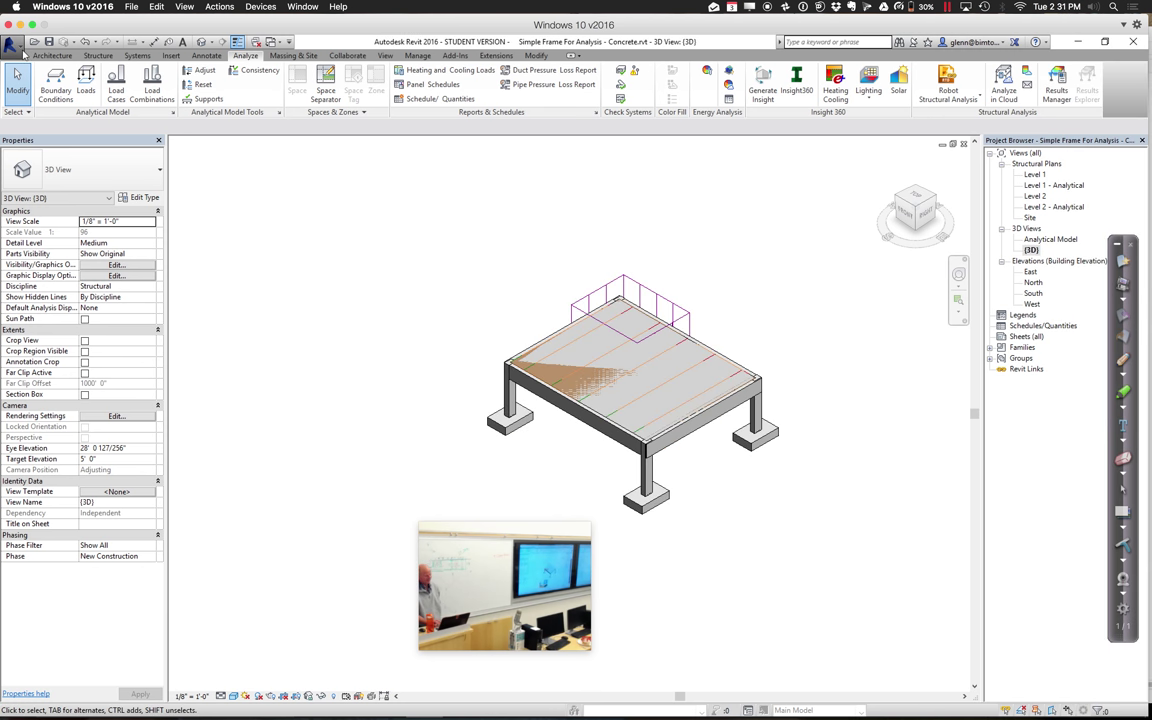
{"action": "left_click", "coordinate": [13, 45]}
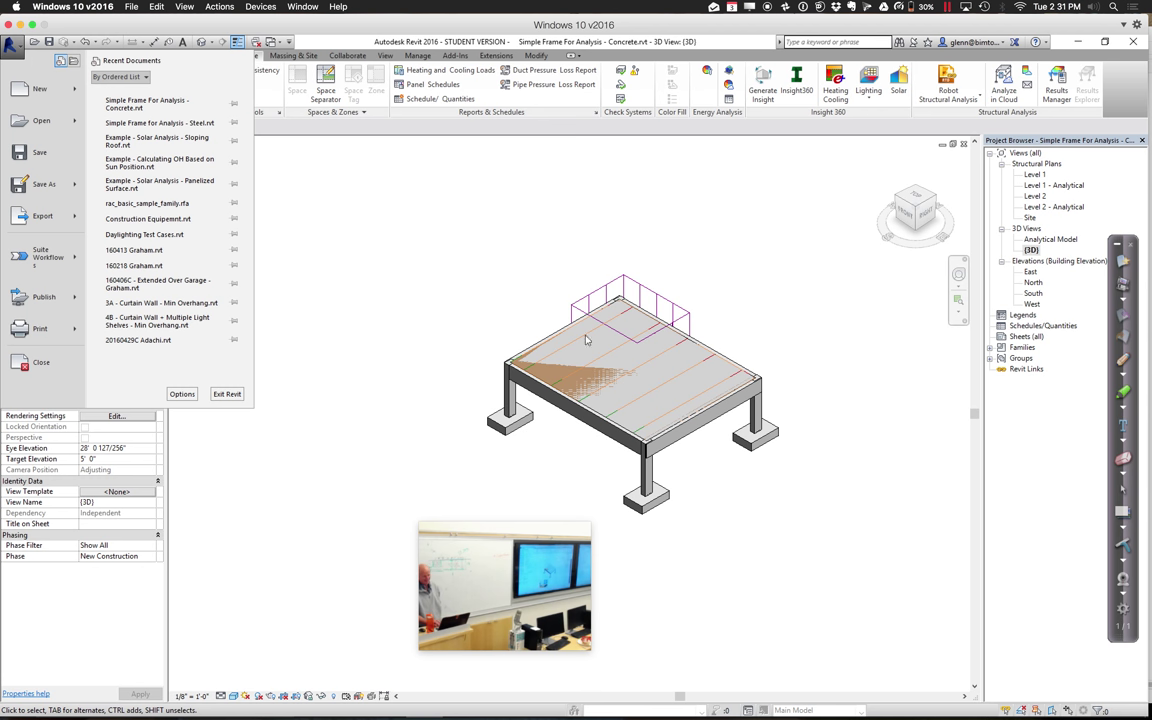
{"action": "left_click", "coordinate": [521, 301]}
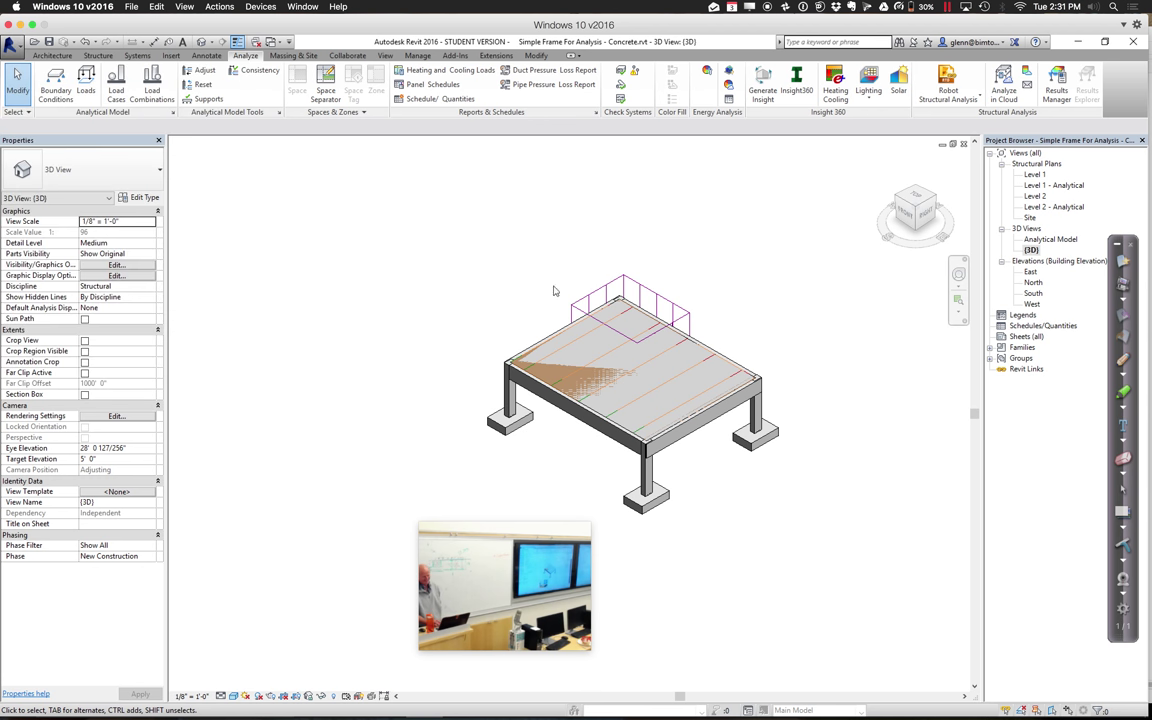
{"action": "left_click", "coordinate": [632, 283]}
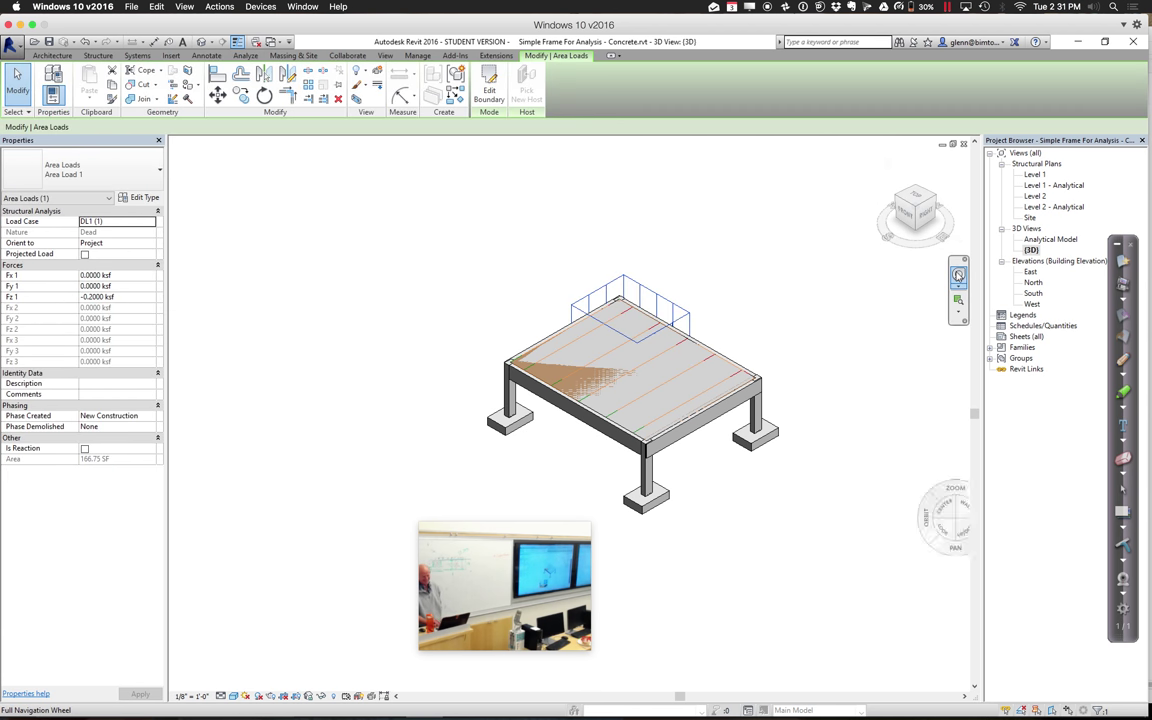
{"action": "left_click", "coordinate": [958, 274]}
{"action": "left_click_drag", "start_coordinate": [884, 341], "coordinate": [768, 358]}
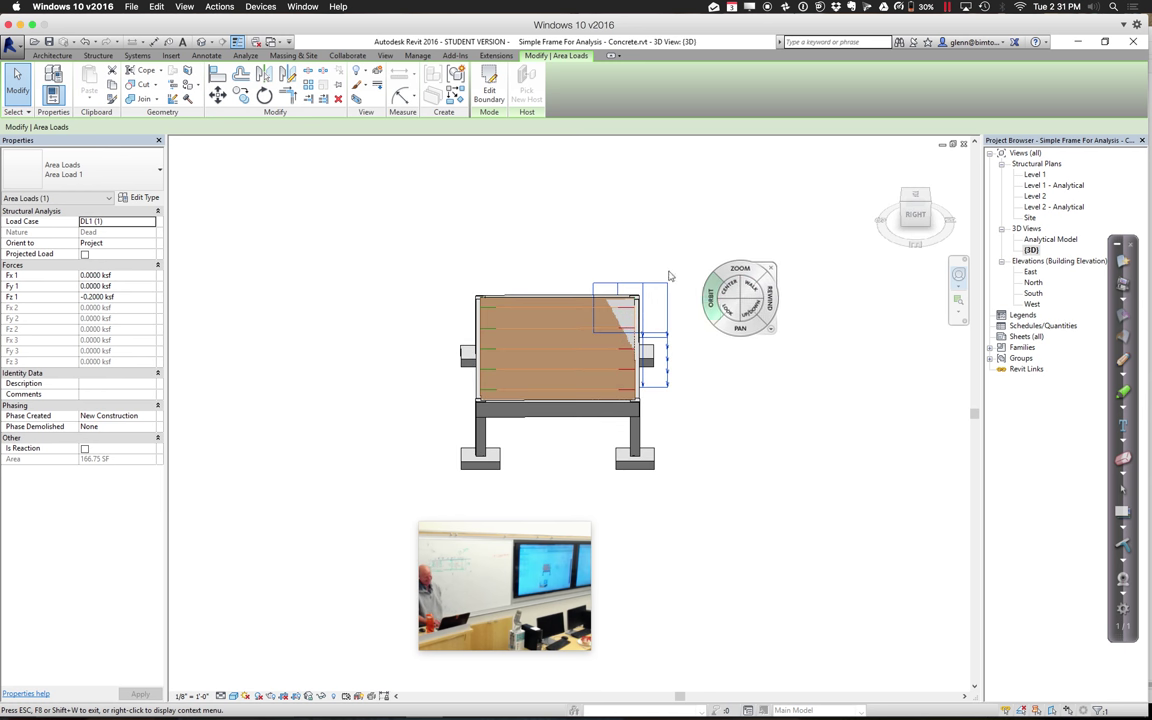
{"action": "left_click", "coordinate": [20, 96]}
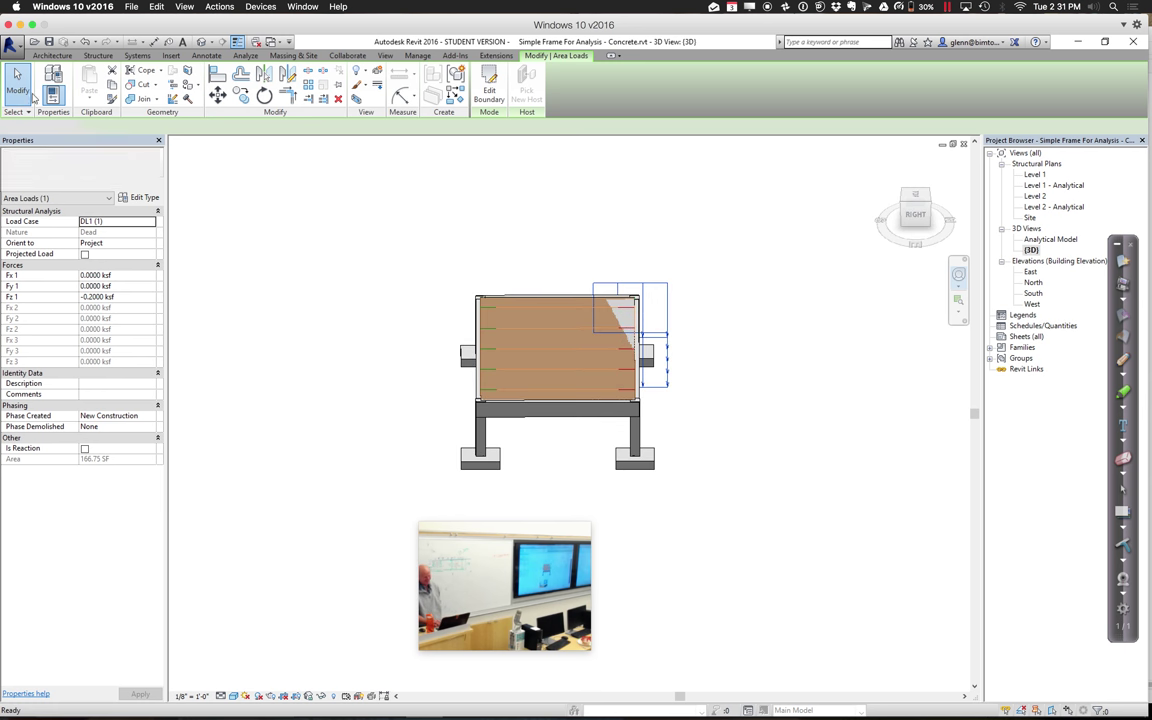
{"action": "left_click", "coordinate": [668, 301]}
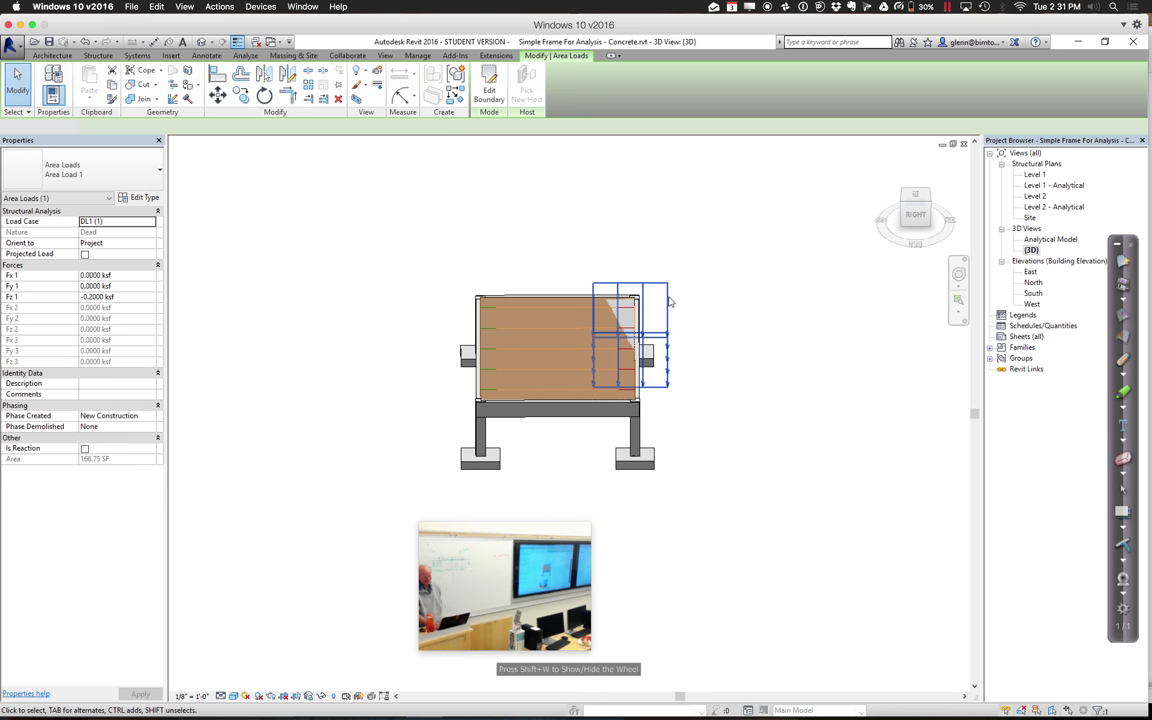
{"action": "key", "text": "Escape"}
Sketch a rectangular area load of about 214 SF inside the slab on the Level 2 structural plan, with Level 2 as work plane
{"action": "double_click", "coordinate": [1038, 196]}
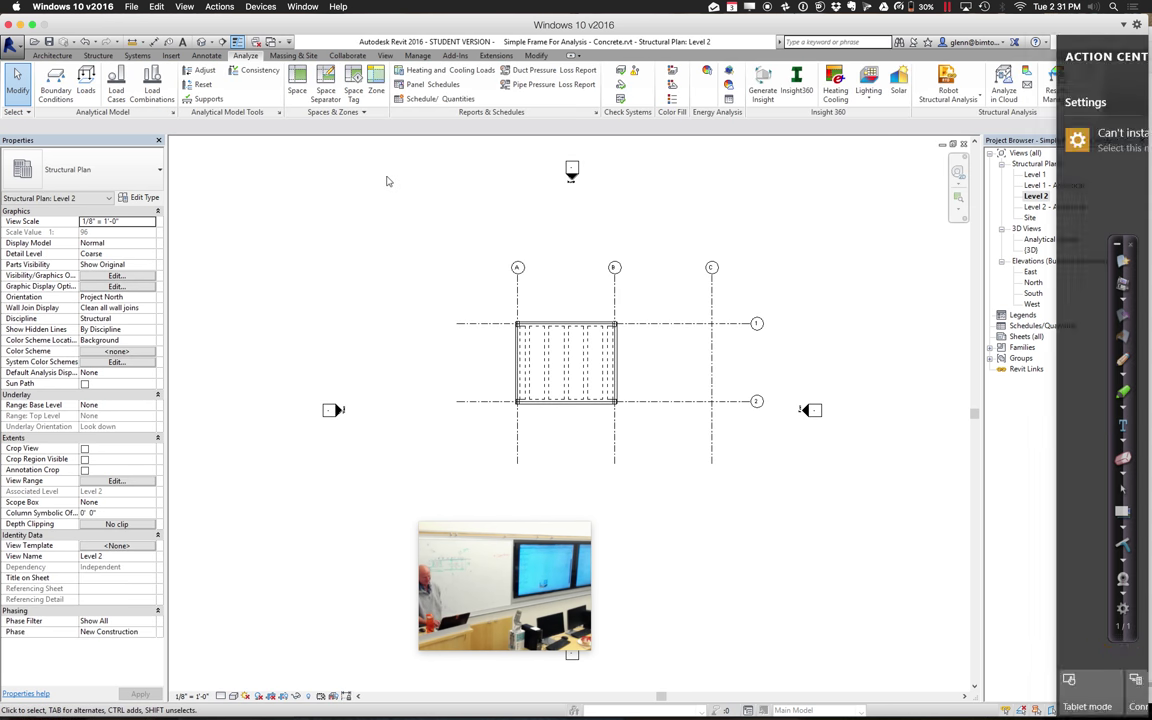
{"action": "left_click", "coordinate": [300, 216]}
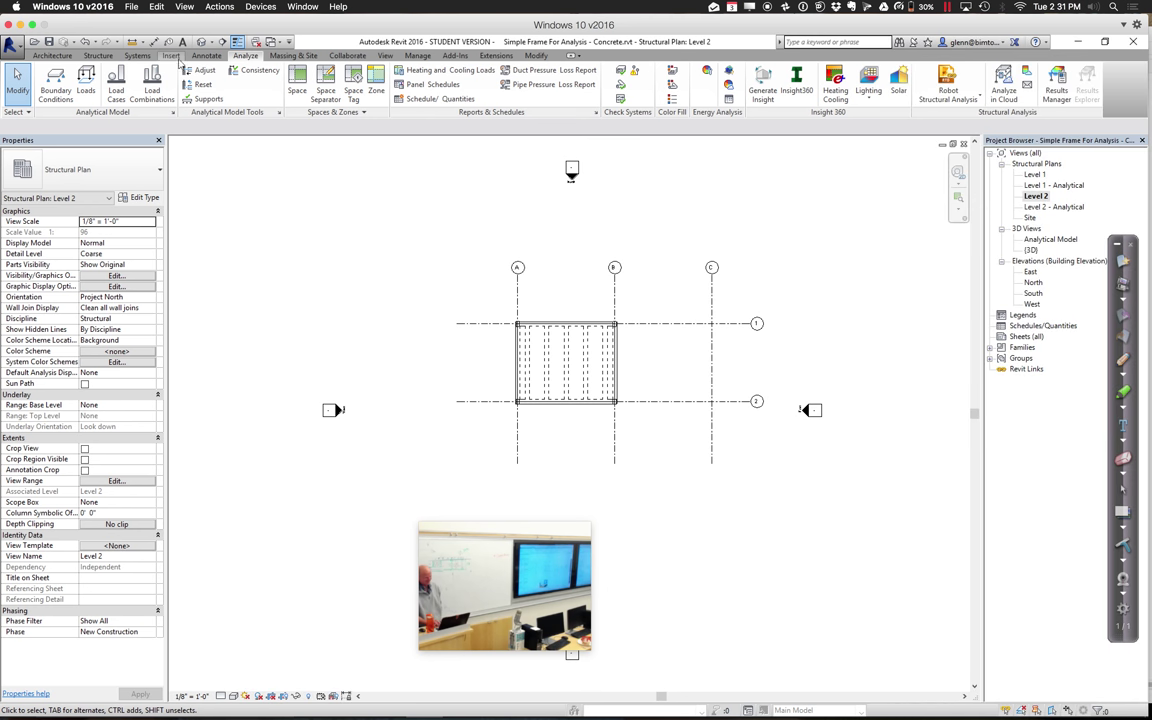
{"action": "left_click", "coordinate": [106, 57]}
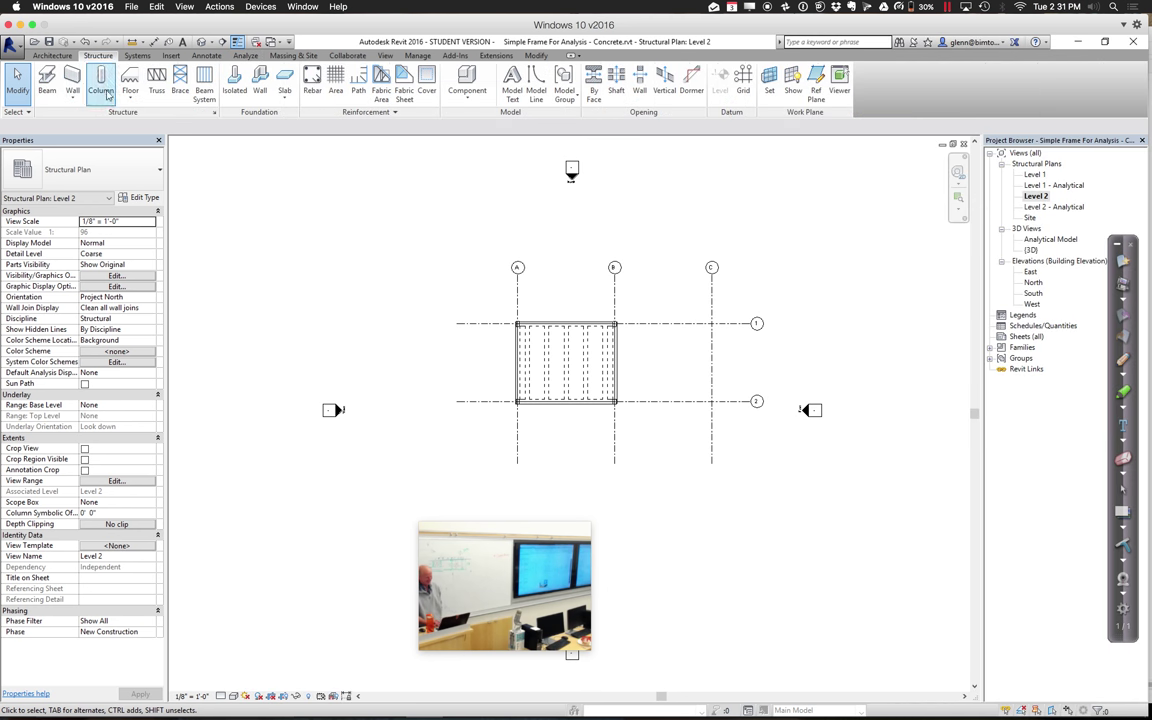
{"action": "left_click", "coordinate": [247, 56]}
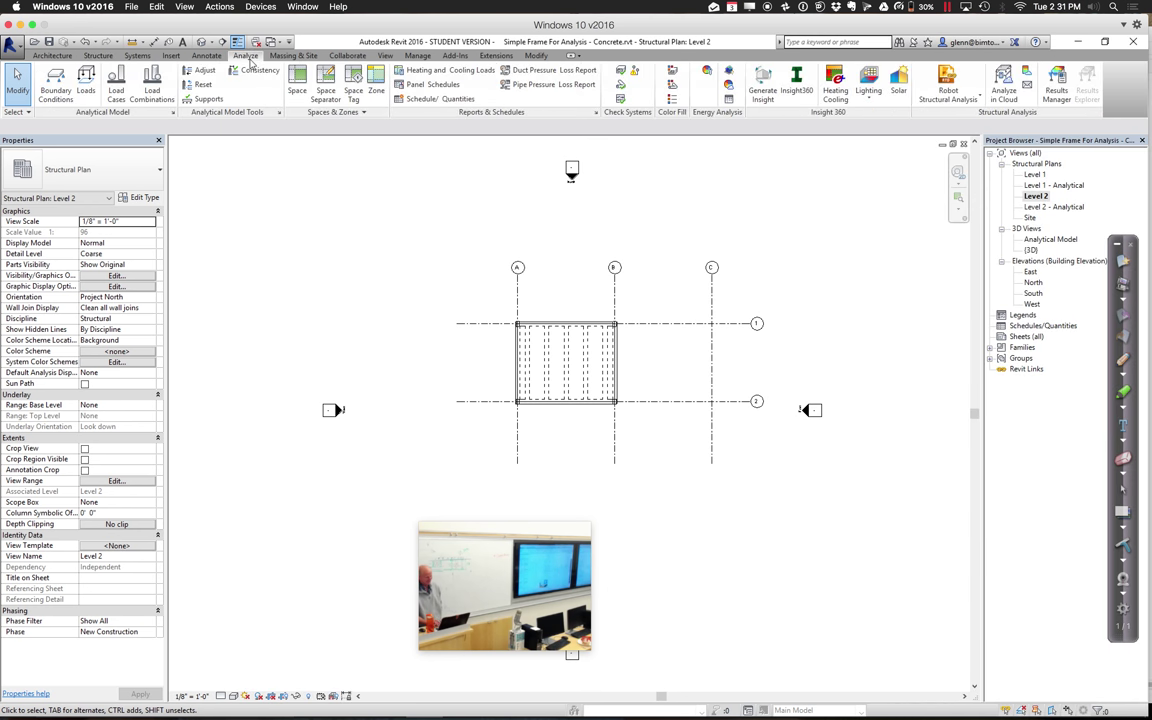
{"action": "left_click", "coordinate": [87, 85]}
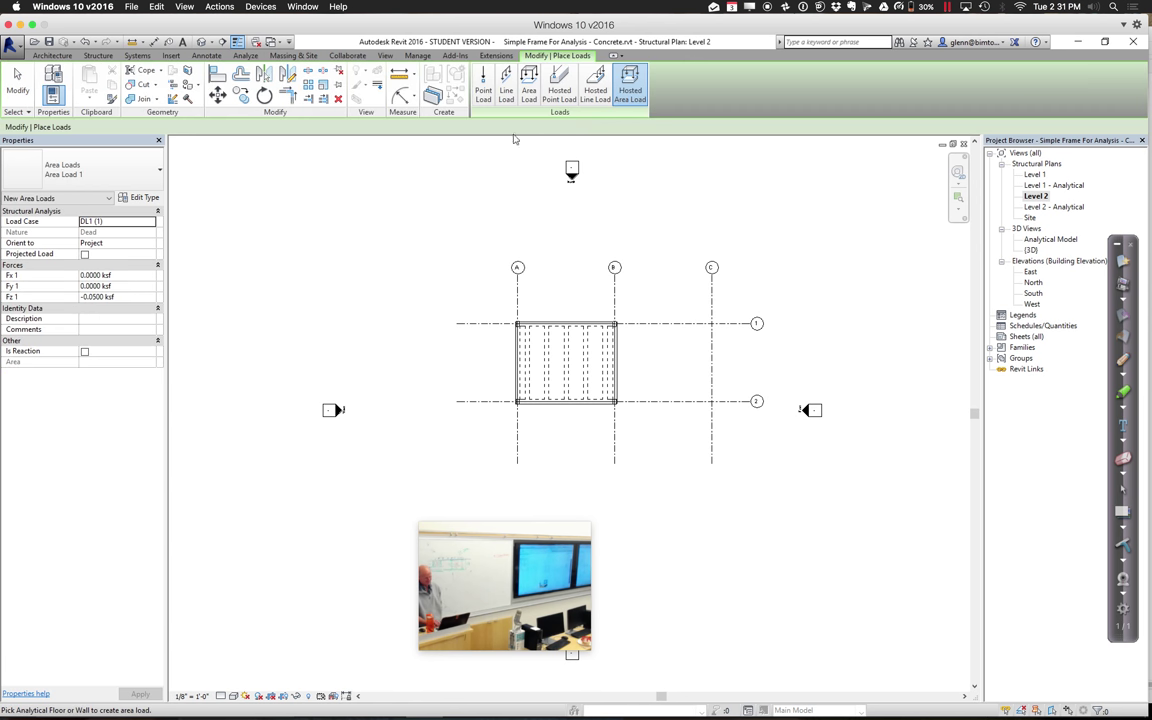
{"action": "left_click", "coordinate": [530, 88]}
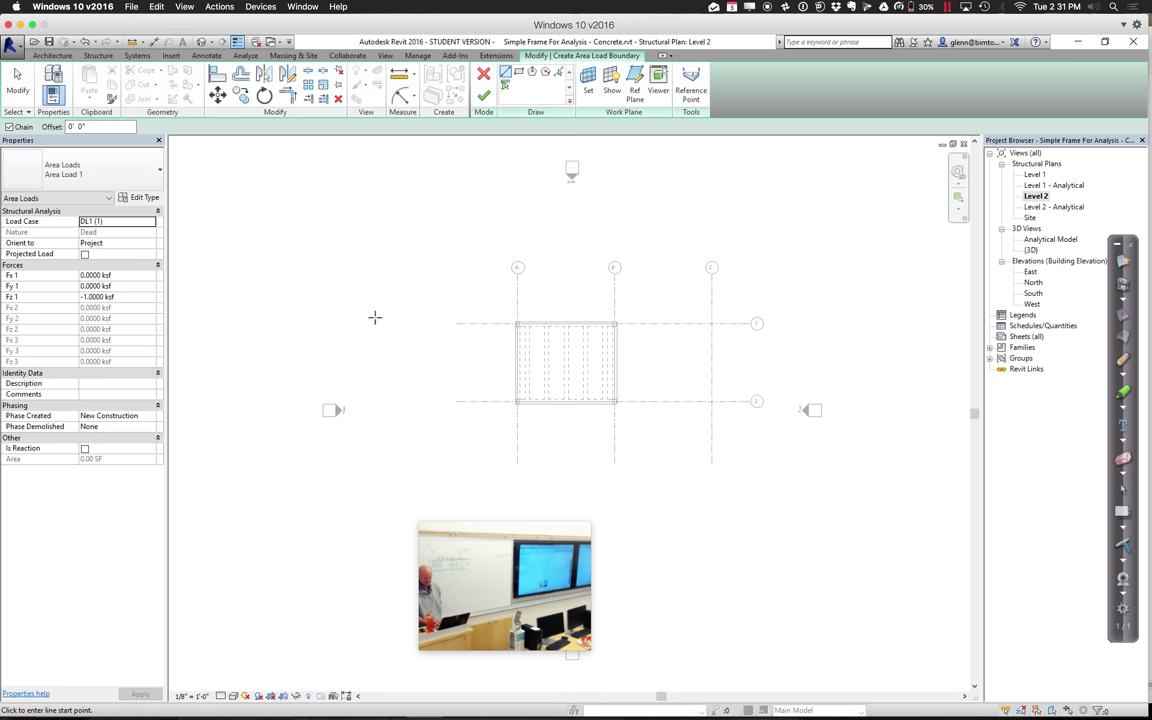
{"action": "left_click", "coordinate": [590, 90]}
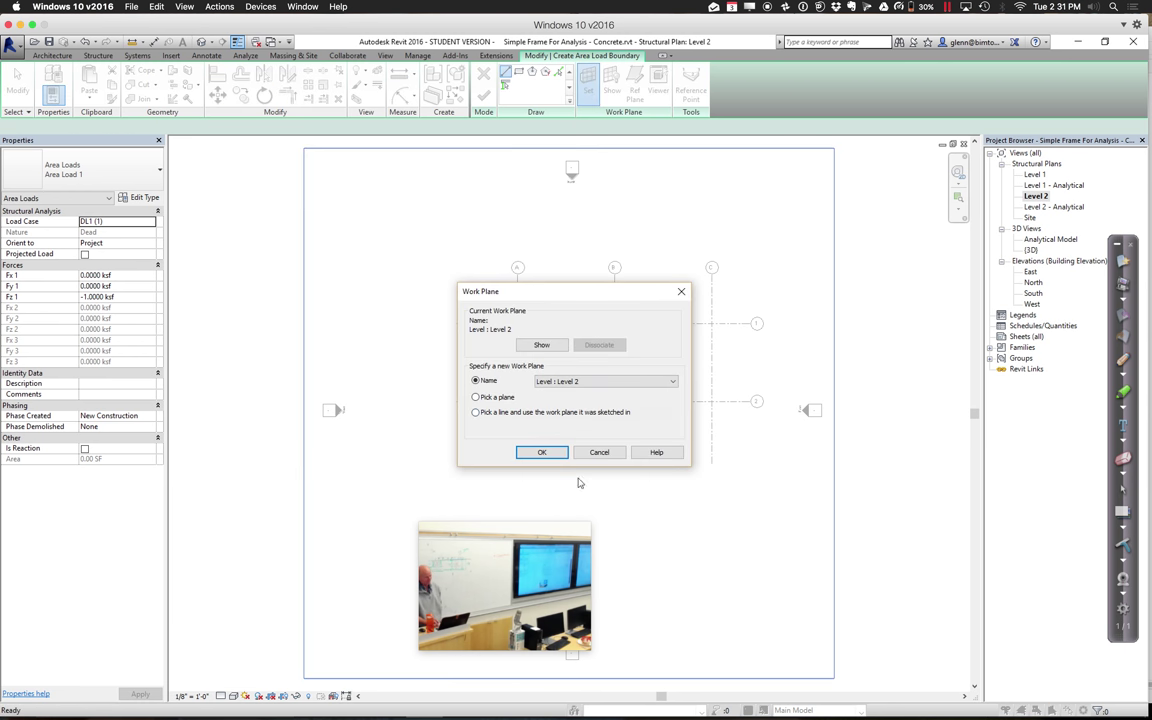
{"action": "left_click", "coordinate": [542, 452]}
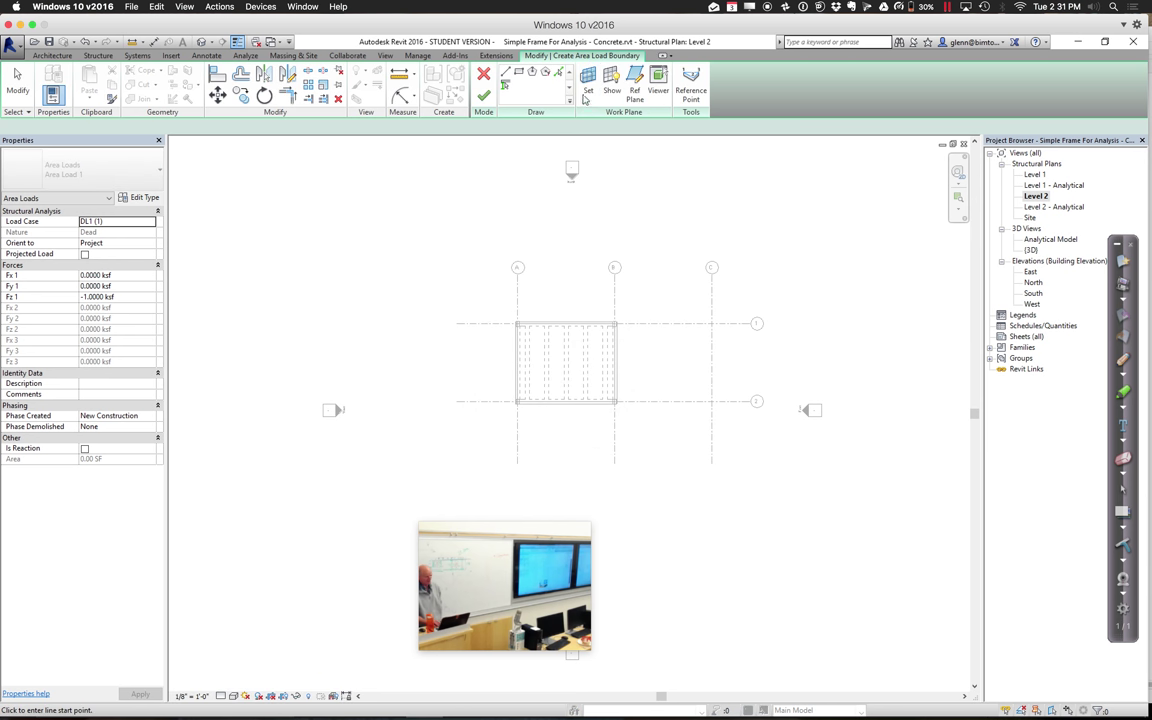
{"action": "left_click", "coordinate": [532, 352]}
{"action": "left_click", "coordinate": [603, 381]}
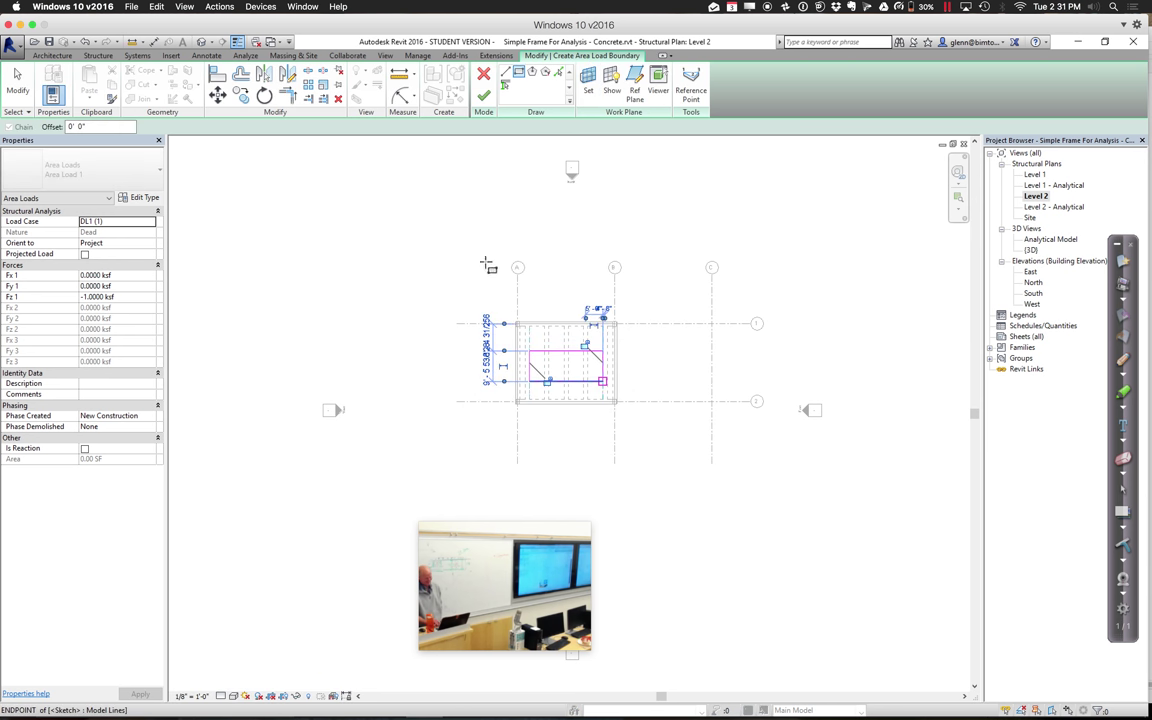
{"action": "left_click", "coordinate": [483, 97]}
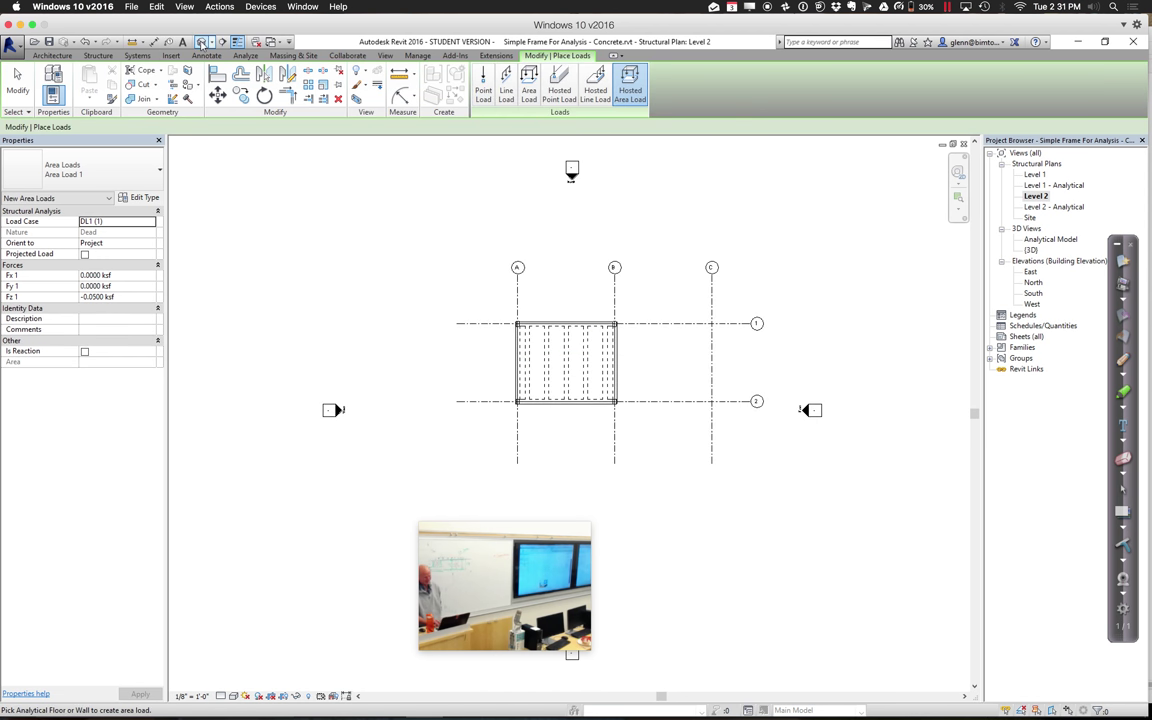
Set Fz 1 of the newly sketched rectangular area load to -0.2000 ksf in the {3D} view
{"action": "left_click", "coordinate": [202, 43]}
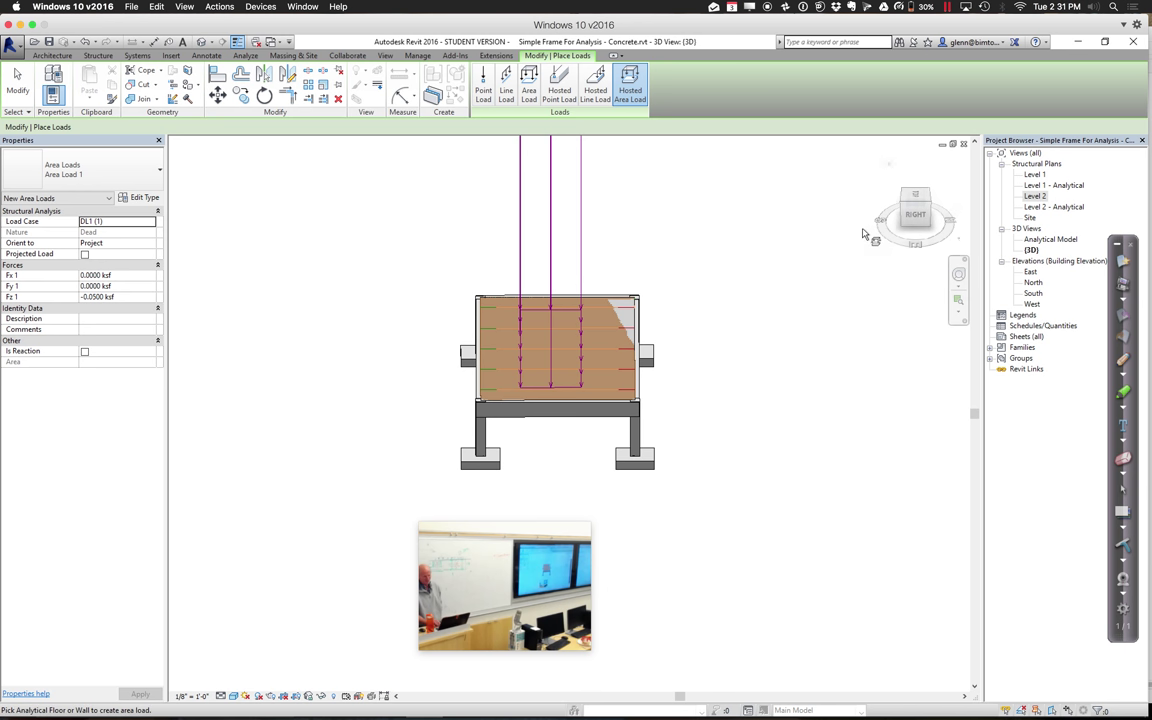
{"action": "left_click", "coordinate": [905, 208]}
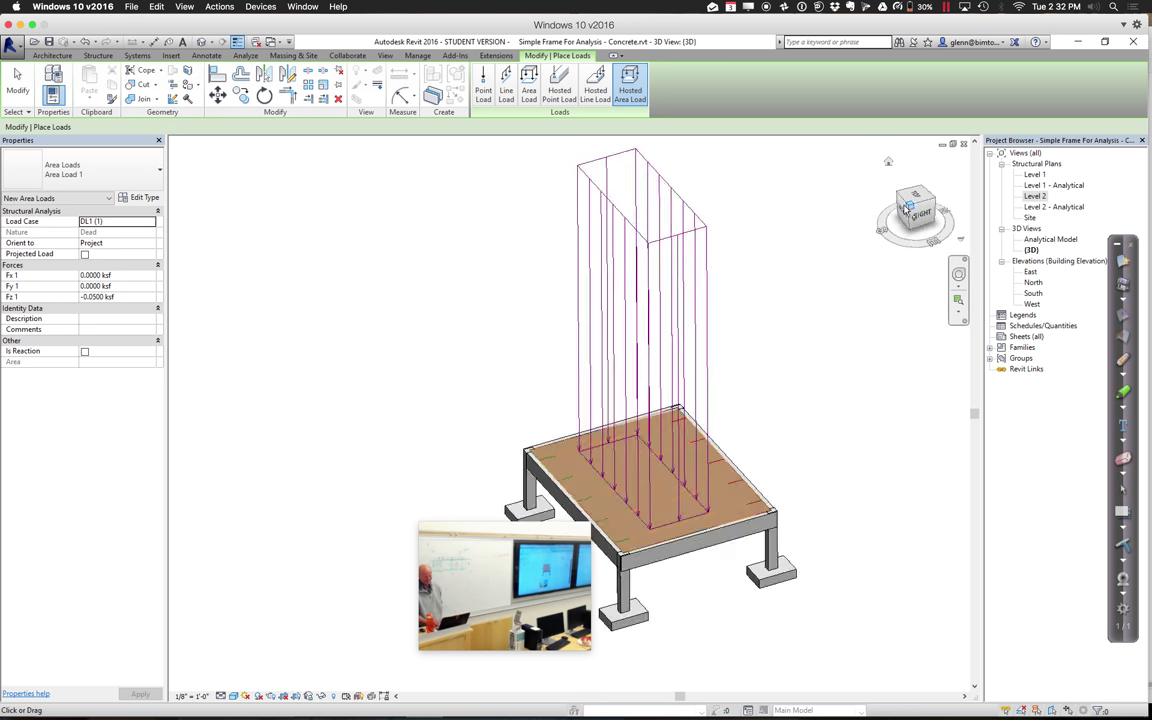
{"action": "left_click", "coordinate": [18, 82]}
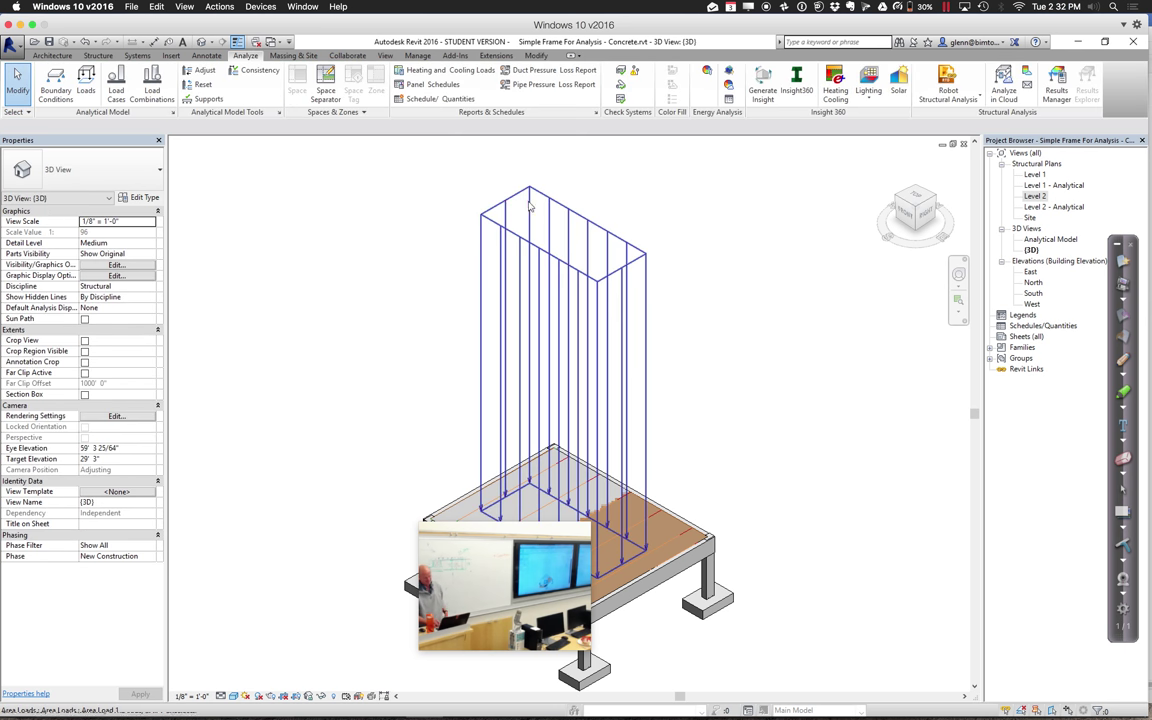
{"action": "left_click", "coordinate": [508, 205]}
{"action": "left_click", "coordinate": [132, 297]}
{"action": "type", "text": "-0"}
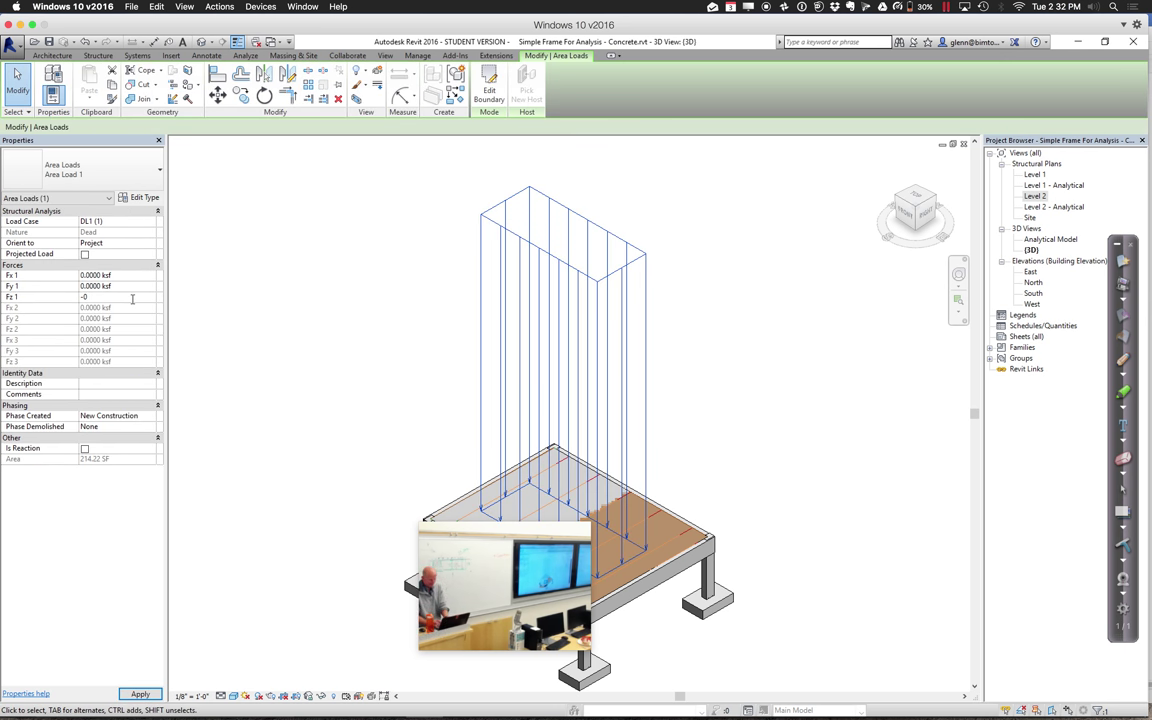
{"action": "type", "text": ".2000 ksf"}
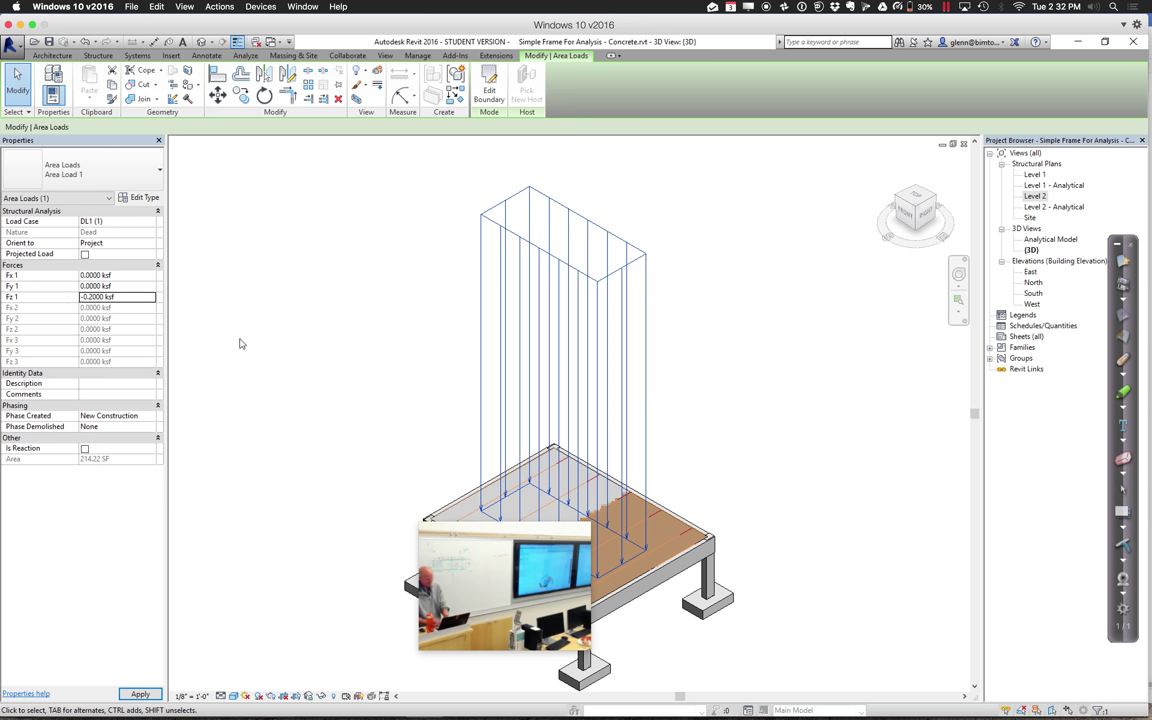
{"action": "left_click", "coordinate": [242, 345]}
{"action": "left_click_drag", "start_coordinate": [474, 523], "coordinate": [107, 610]}
{"action": "left_click", "coordinate": [383, 310]}
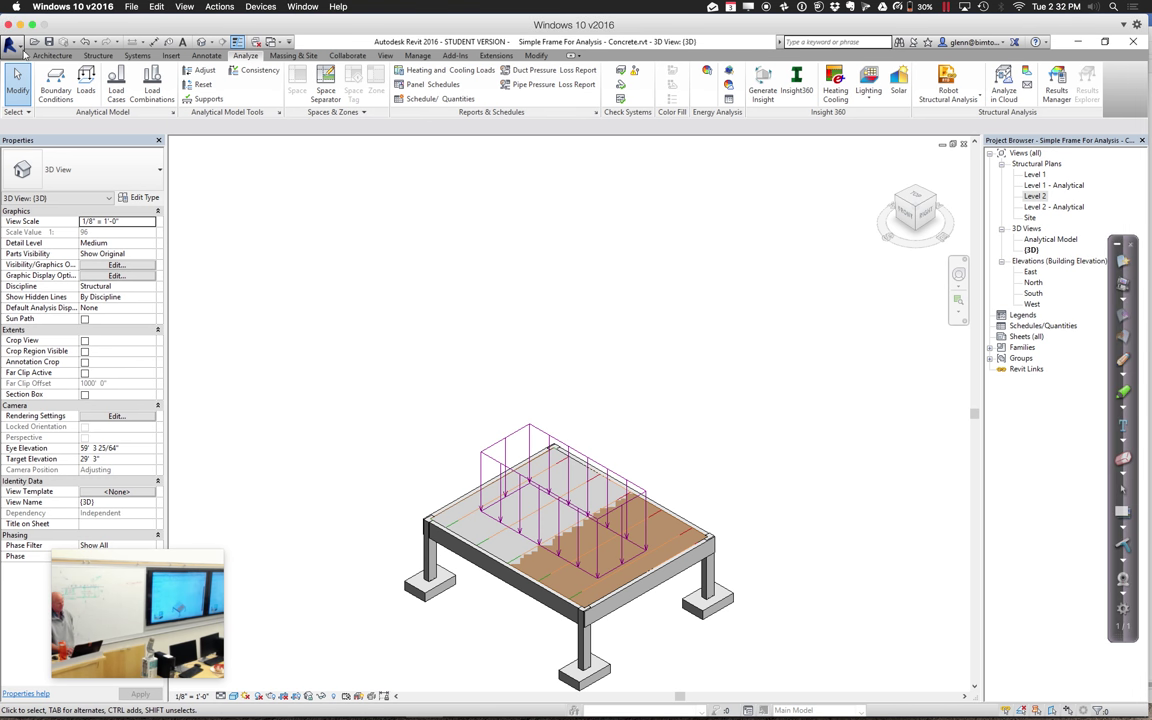
Open the project Simple Frame for Analysis - Steel.rvt and show its {3D} view
{"action": "left_click", "coordinate": [33, 42]}
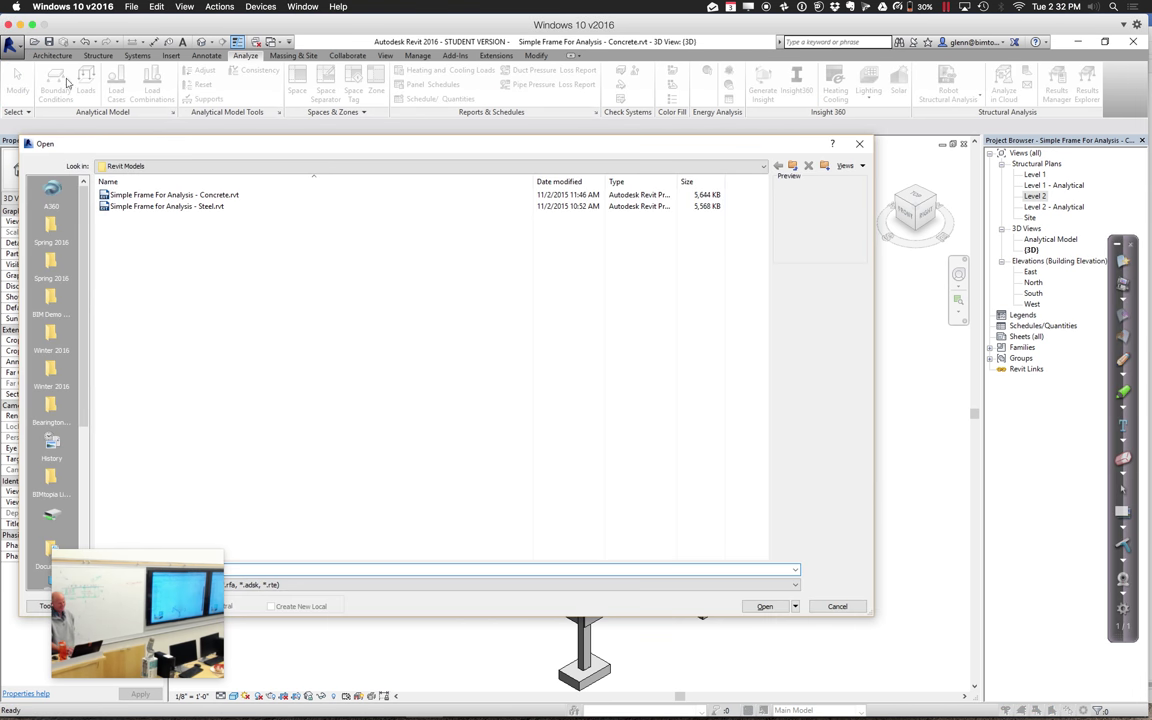
{"action": "double_click", "coordinate": [157, 208]}
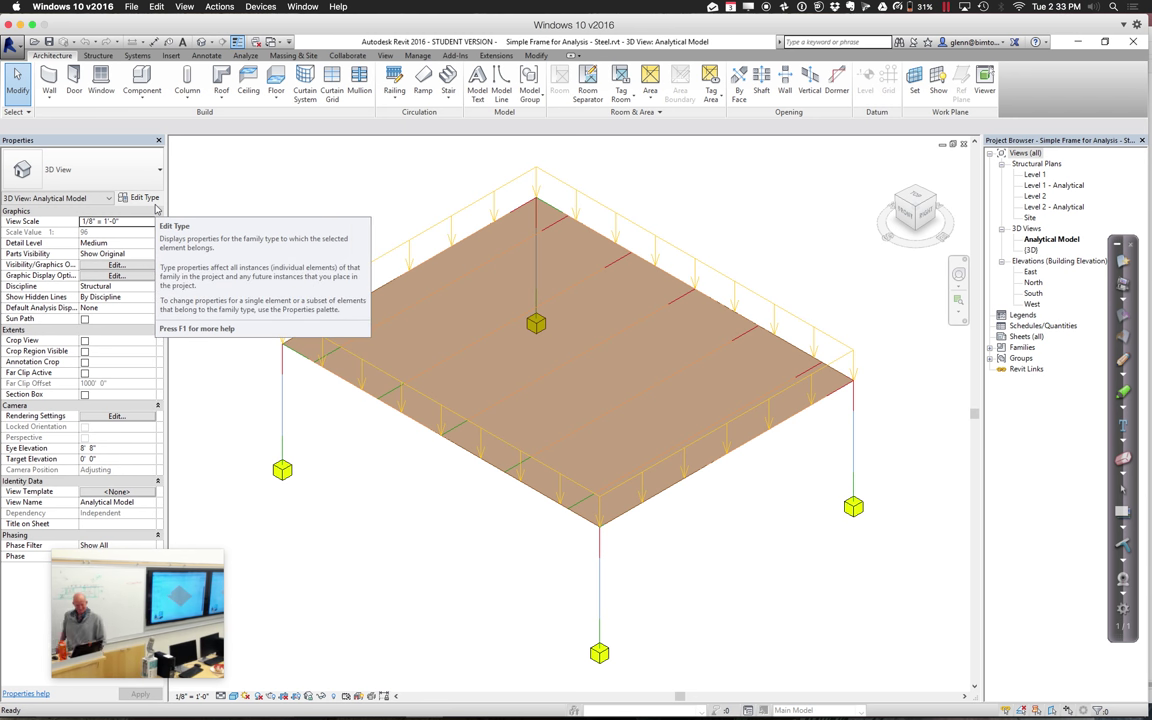
{"action": "left_click", "coordinate": [1031, 250]}
{"action": "double_click", "coordinate": [1031, 250]}
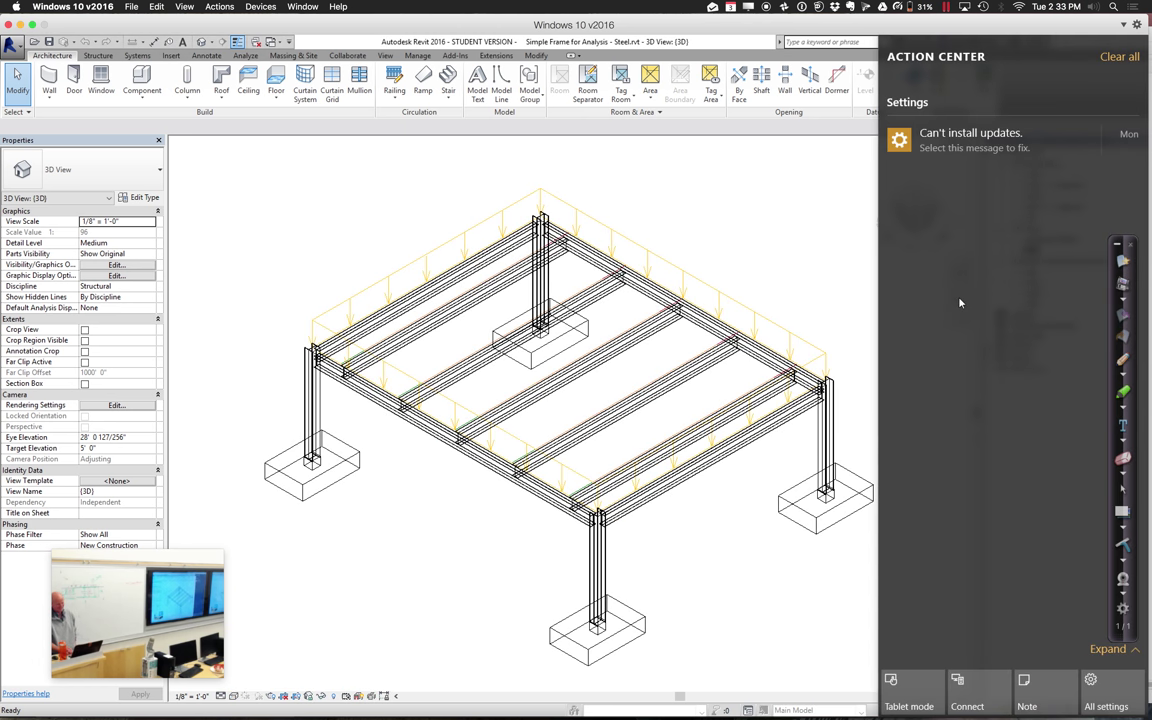
{"action": "left_click", "coordinate": [958, 293]}
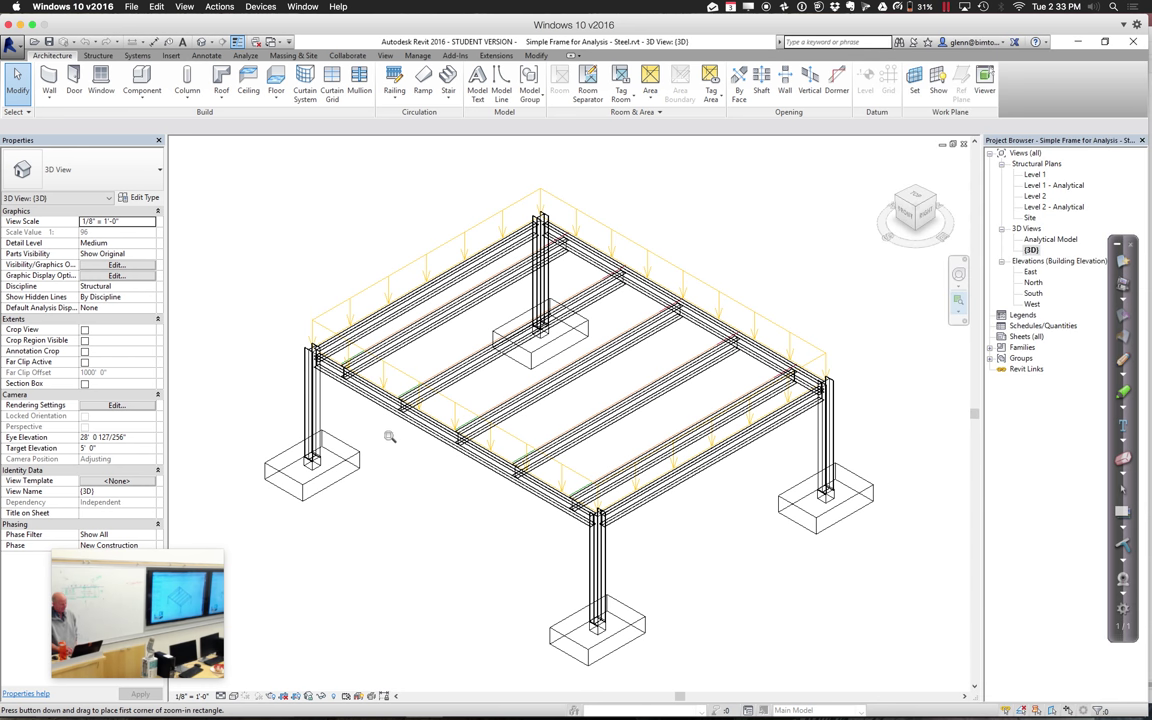
Examine the W12X26 girder where it meets the corner column, and return to the Analytical Model view
{"action": "left_click_drag", "start_coordinate": [289, 320], "coordinate": [412, 435]}
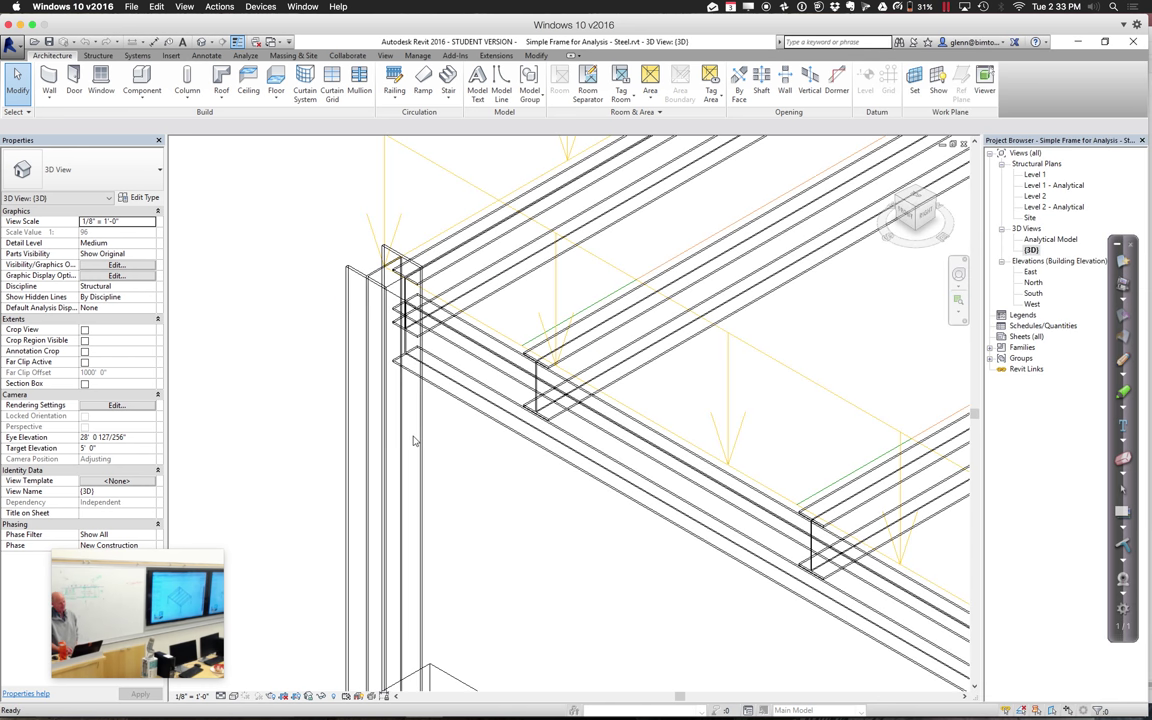
{"action": "left_click", "coordinate": [448, 352]}
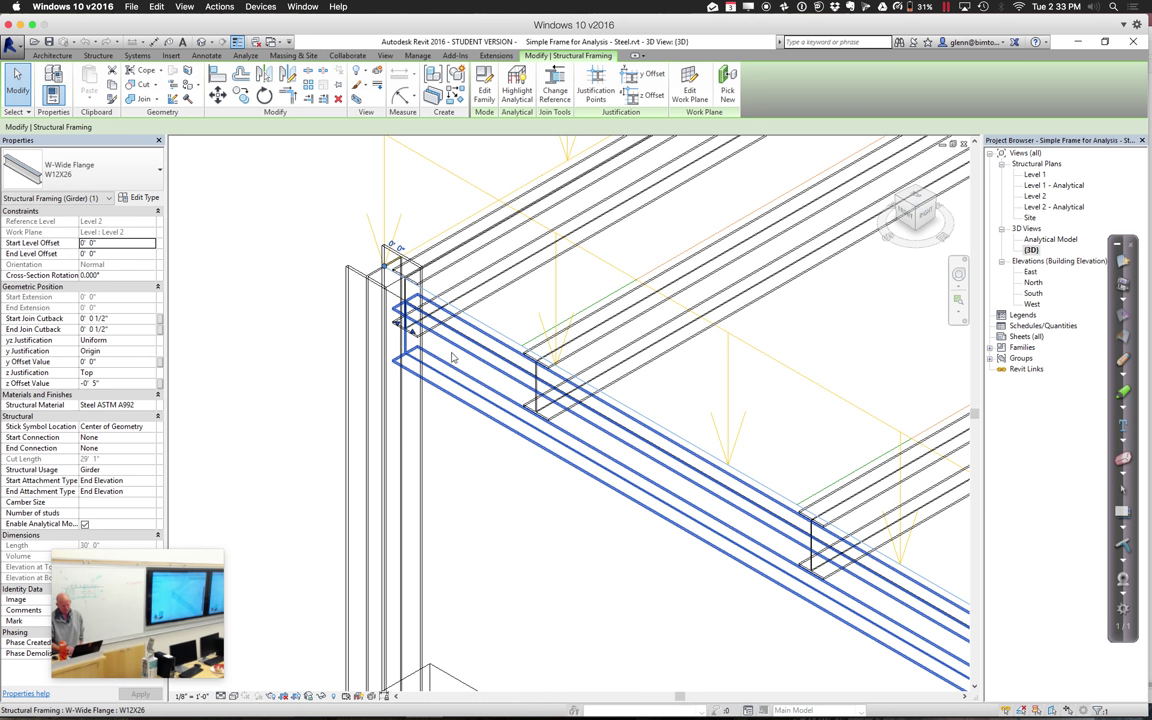
{"action": "key", "text": "Escape"}
{"action": "double_click", "coordinate": [1047, 240]}
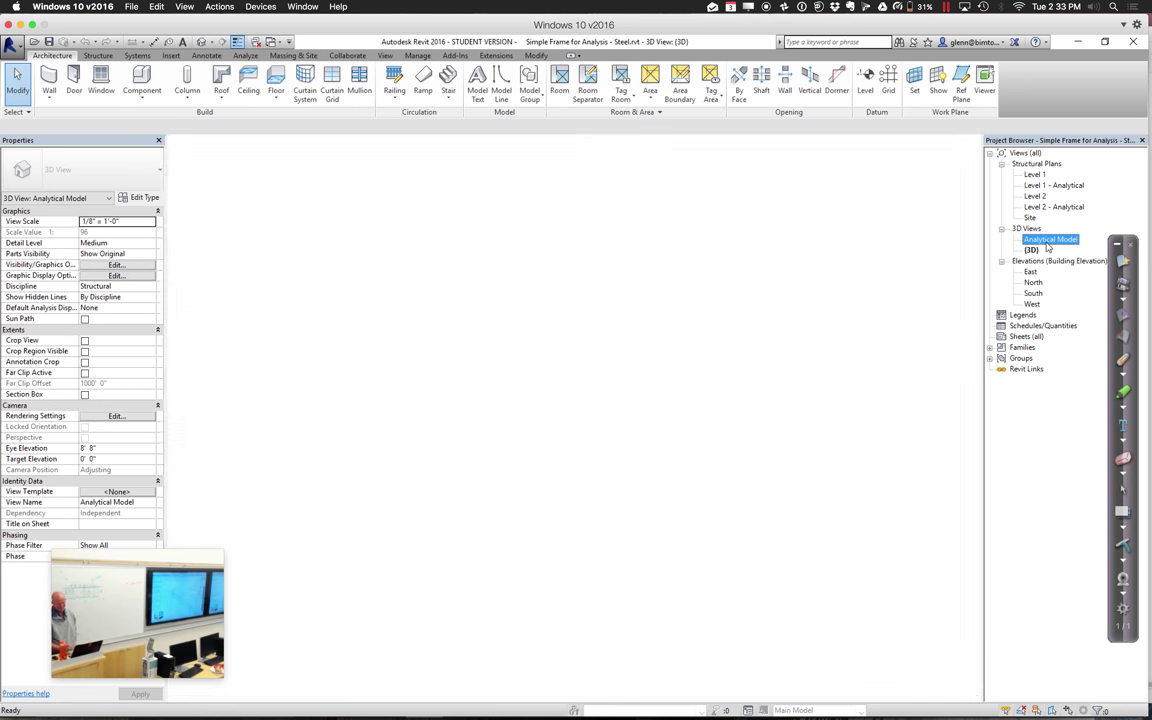